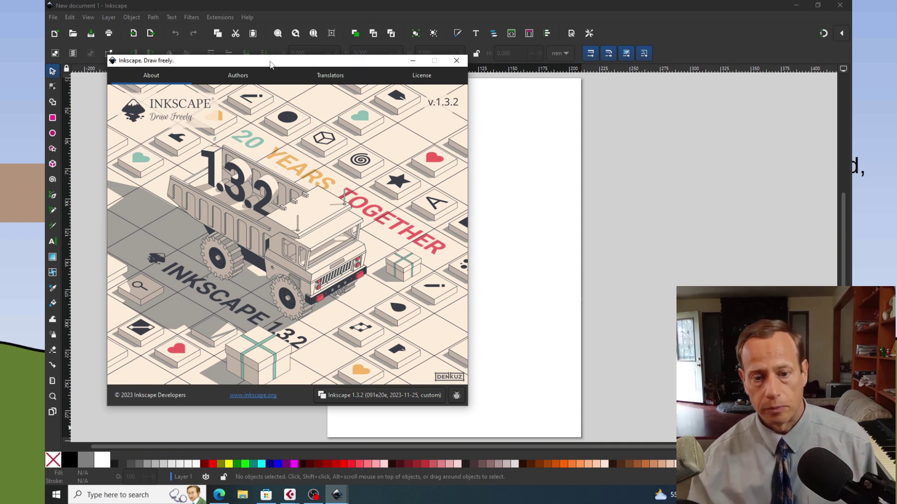
Review Inkscape's Microsoft Store listing and the Windows 64-bit msi installer page on inkscape.org in Edge.
{"action": "left_click_drag", "start_coordinate": [272, 64], "coordinate": [400, 56]}
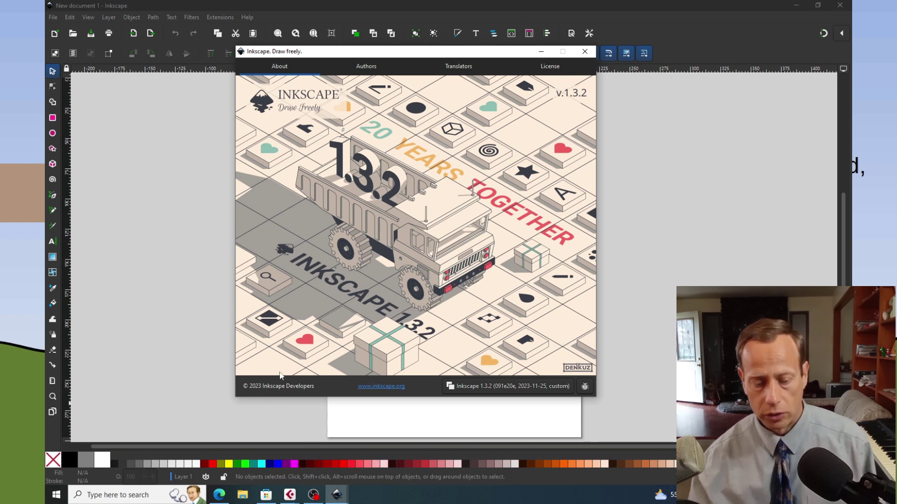
{"action": "left_click", "coordinate": [267, 497]}
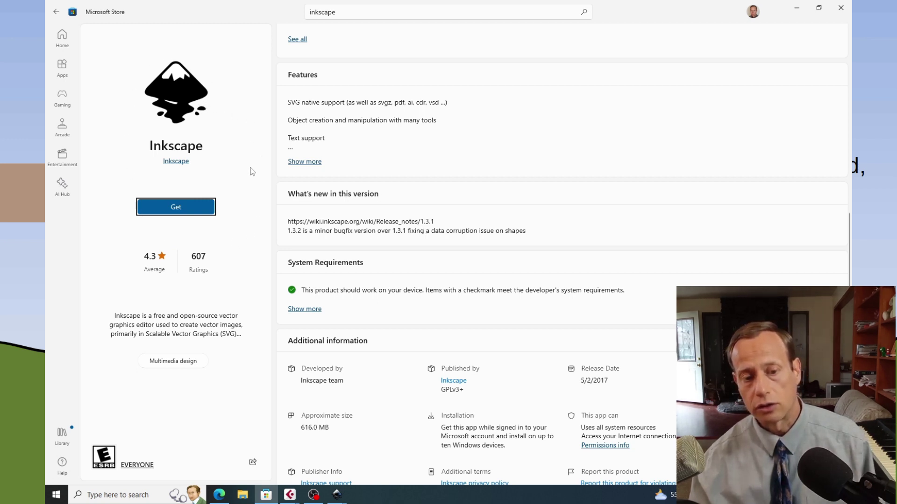
{"action": "left_click", "coordinate": [219, 495]}
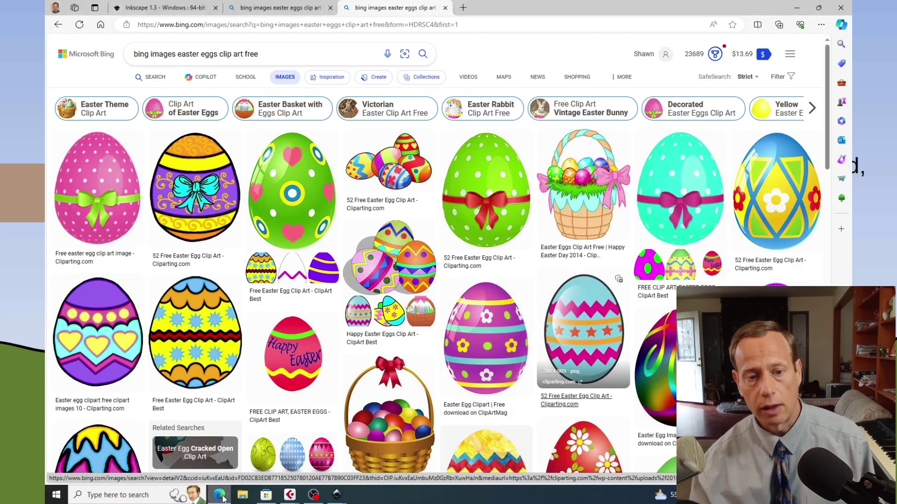
{"action": "left_click", "coordinate": [164, 8]}
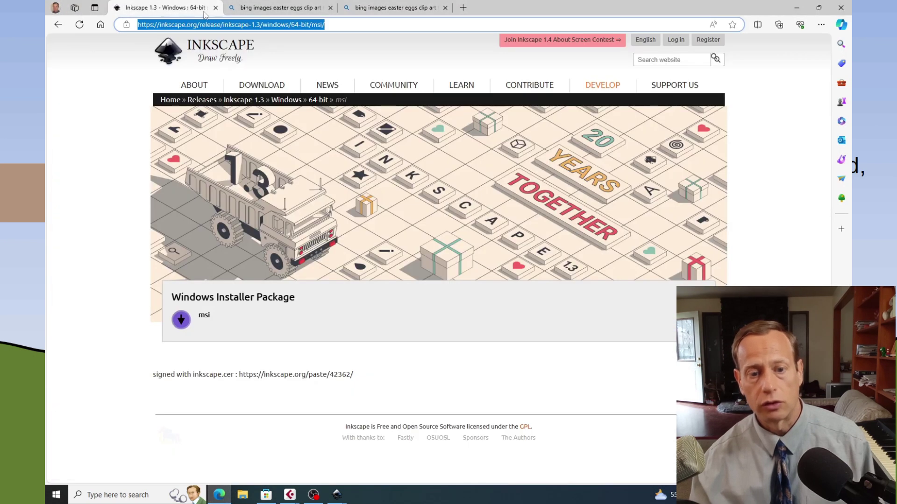
{"action": "mouse_move", "coordinate": [348, 102]}
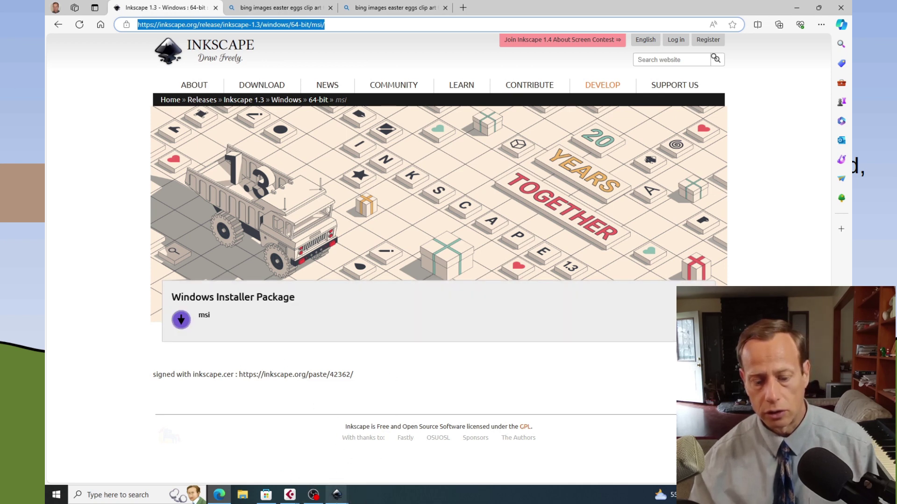
{"action": "left_click", "coordinate": [265, 494]}
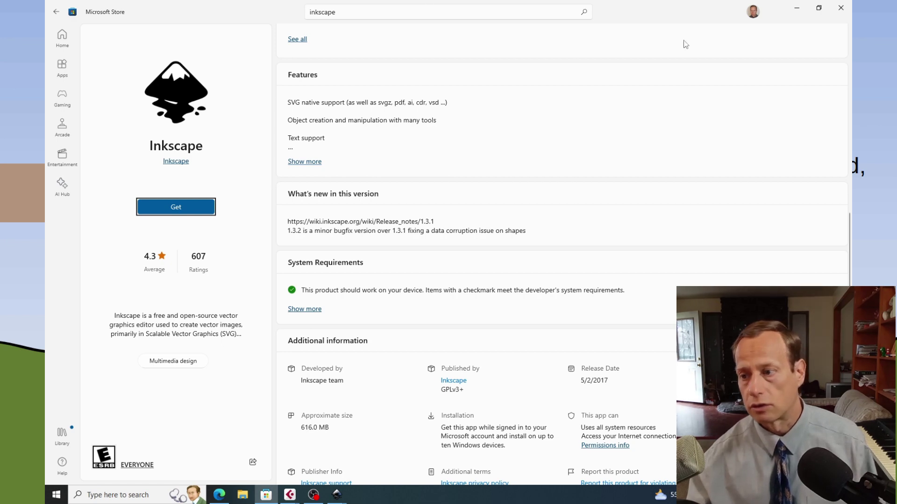
{"action": "left_click", "coordinate": [795, 11]}
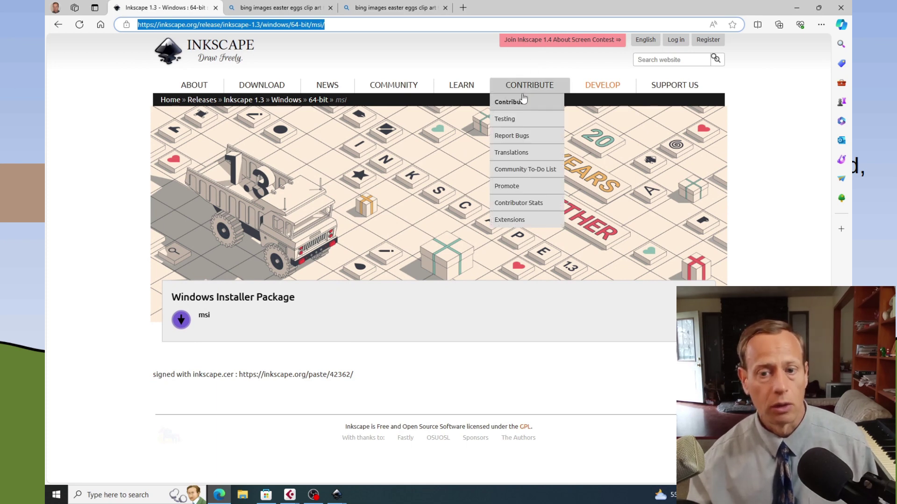
{"action": "mouse_move", "coordinate": [306, 88]}
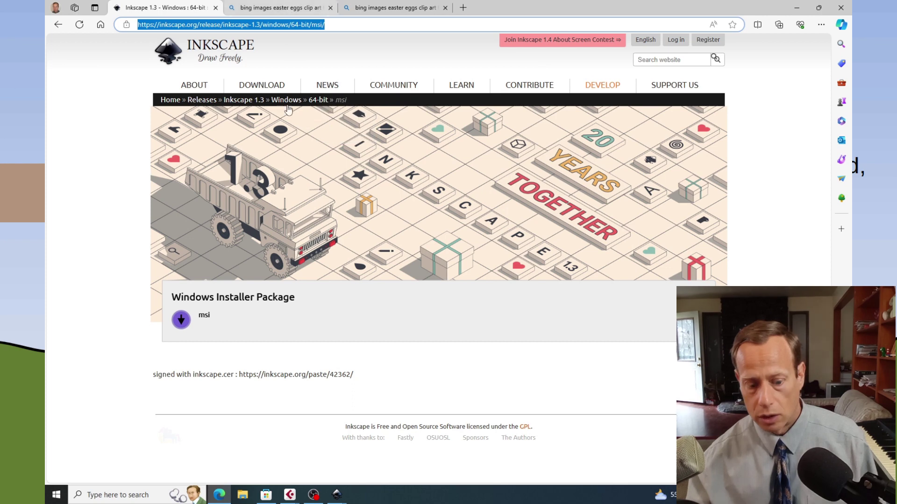
Browse the Bing image results for "bing images easter eggs clip art free" to examine the Easter egg designs.
{"action": "left_click", "coordinate": [280, 7]}
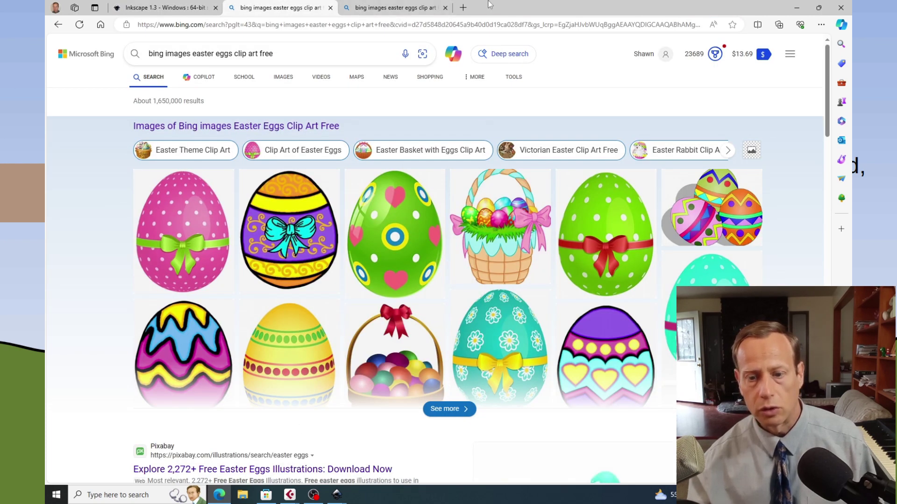
{"action": "scroll", "coordinate": [467, 98], "scroll_direction": "down", "scroll_amount": 2}
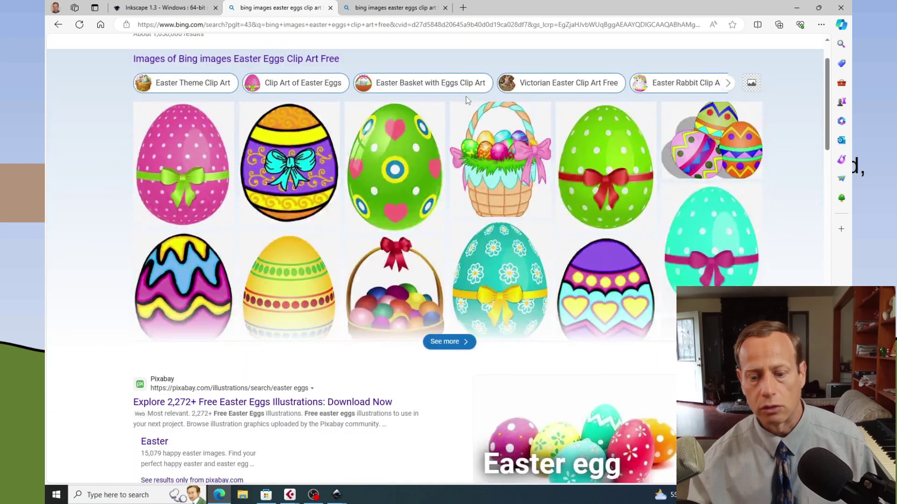
{"action": "scroll", "coordinate": [466, 95], "scroll_direction": "down", "scroll_amount": 2}
{"action": "scroll", "coordinate": [466, 99], "scroll_direction": "up", "scroll_amount": 4}
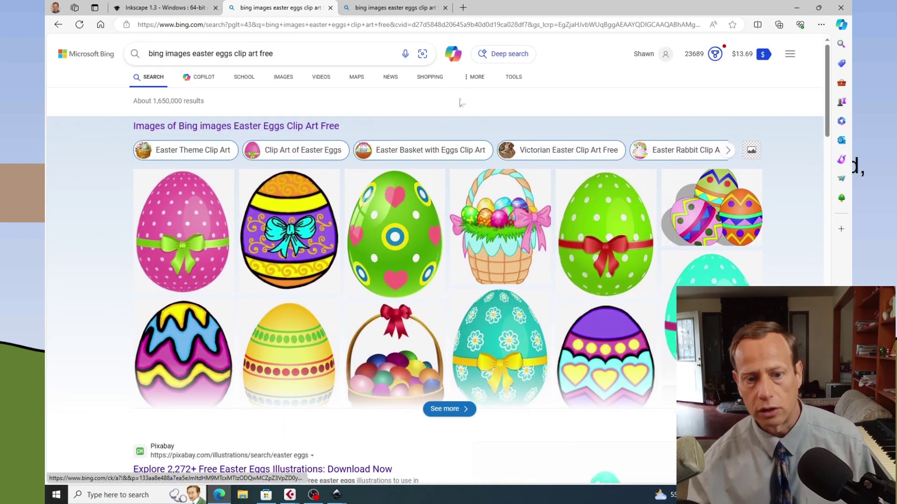
{"action": "left_click", "coordinate": [282, 78]}
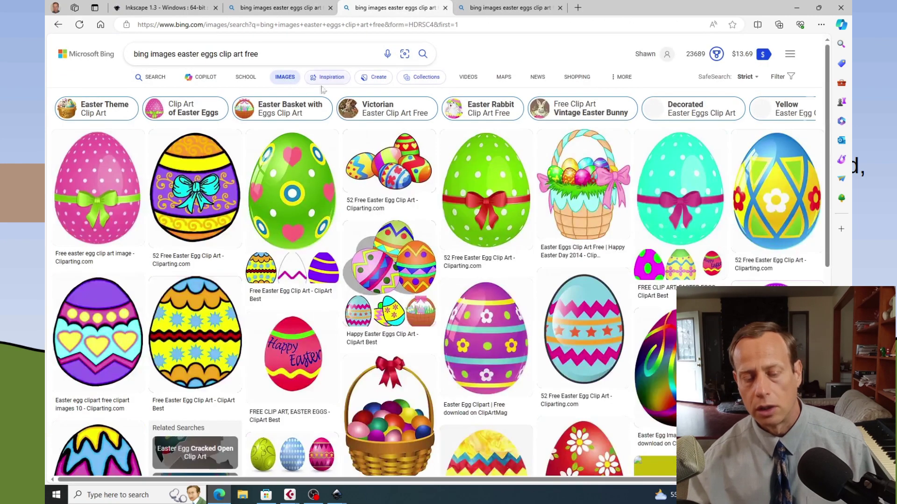
{"action": "scroll", "coordinate": [335, 91], "scroll_direction": "down", "scroll_amount": 10}
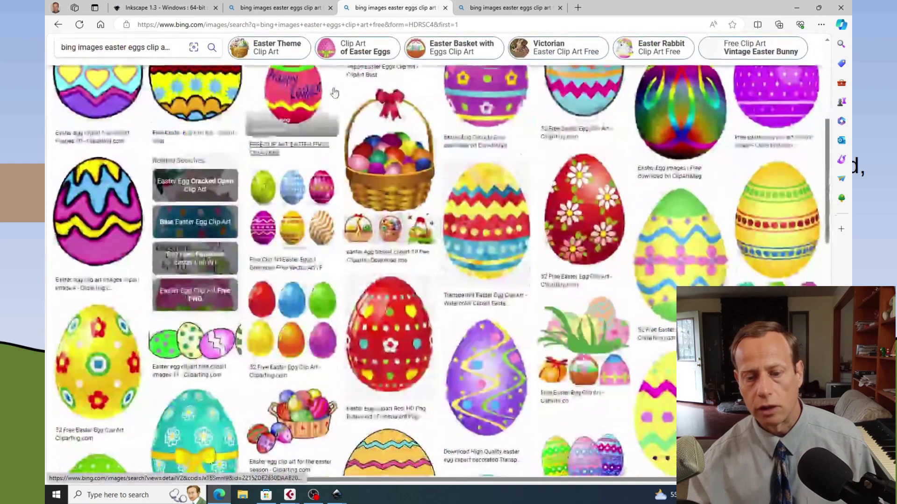
{"action": "scroll", "coordinate": [335, 91], "scroll_direction": "down", "scroll_amount": 2}
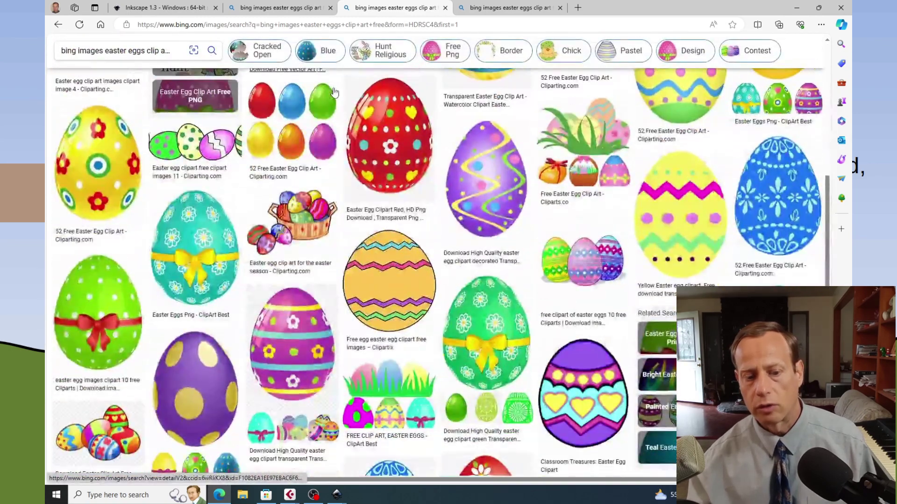
{"action": "left_click", "coordinate": [333, 92]}
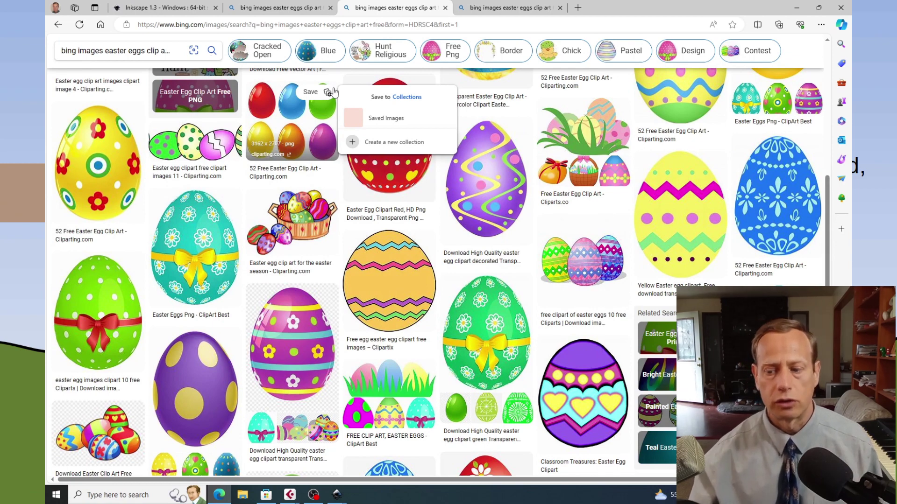
{"action": "scroll", "coordinate": [334, 92], "scroll_direction": "down", "scroll_amount": 15}
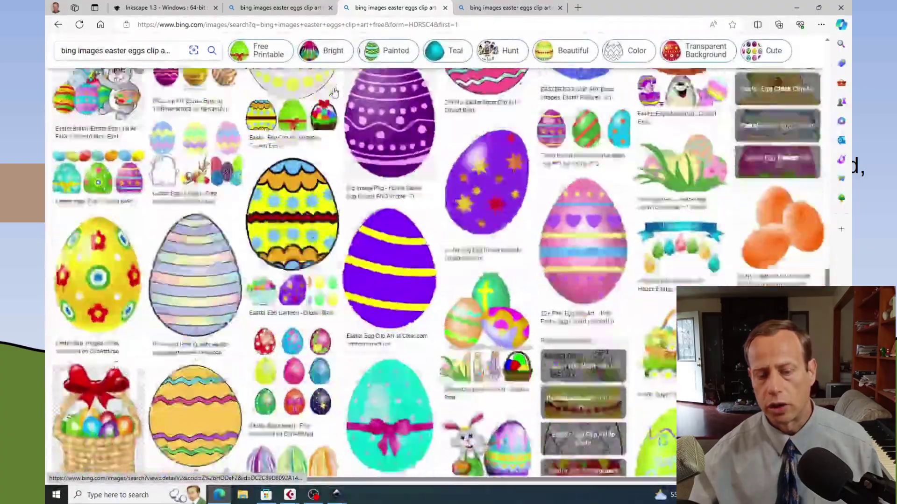
{"action": "scroll", "coordinate": [334, 92], "scroll_direction": "down", "scroll_amount": 3}
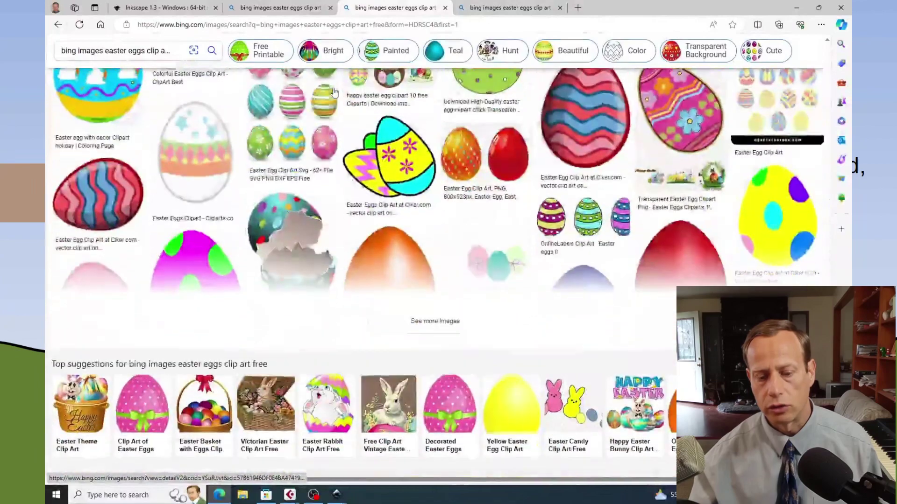
{"action": "scroll", "coordinate": [335, 92], "scroll_direction": "down", "scroll_amount": 1}
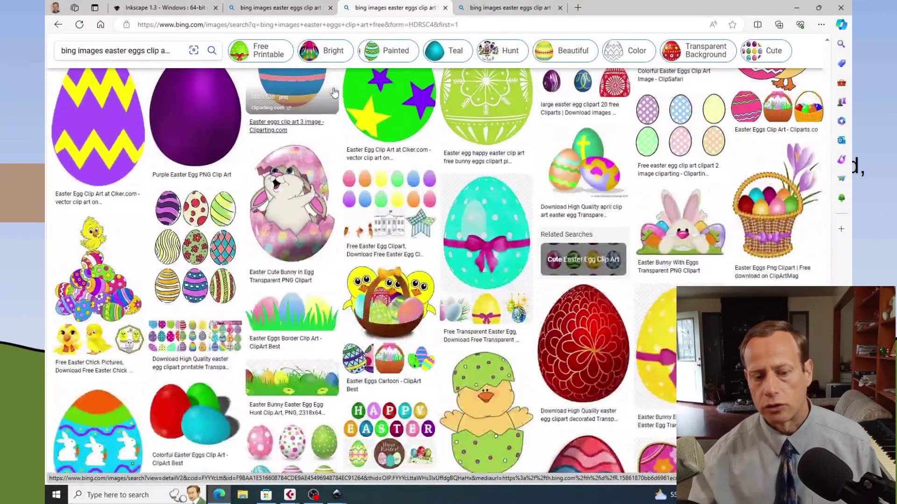
{"action": "scroll", "coordinate": [335, 92], "scroll_direction": "up", "scroll_amount": 10}
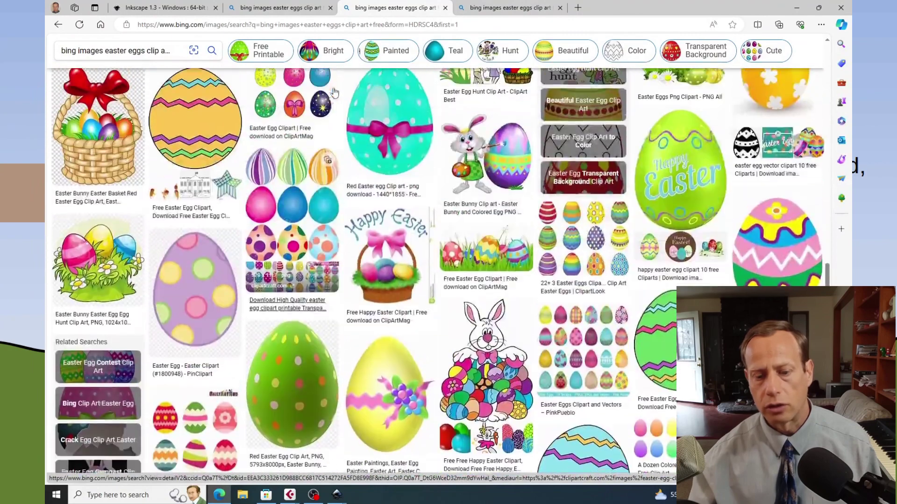
{"action": "scroll", "coordinate": [334, 92], "scroll_direction": "up", "scroll_amount": 7}
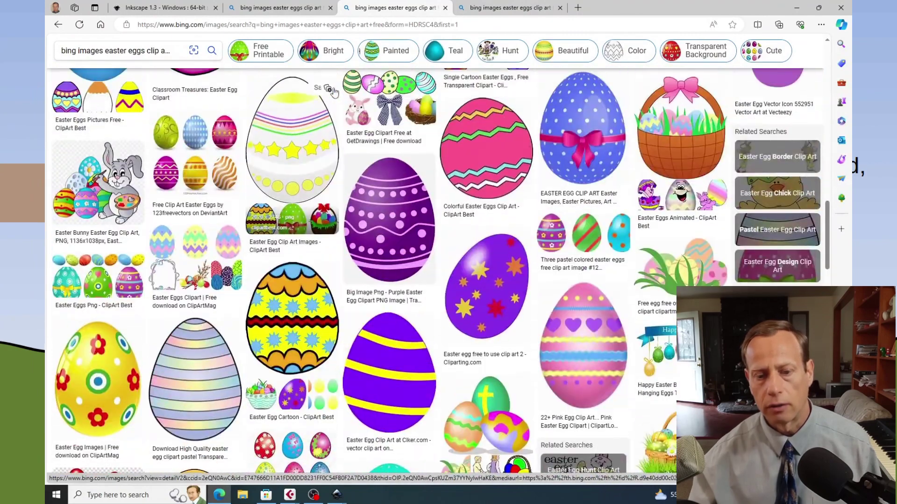
{"action": "scroll", "coordinate": [334, 92], "scroll_direction": "up", "scroll_amount": 4}
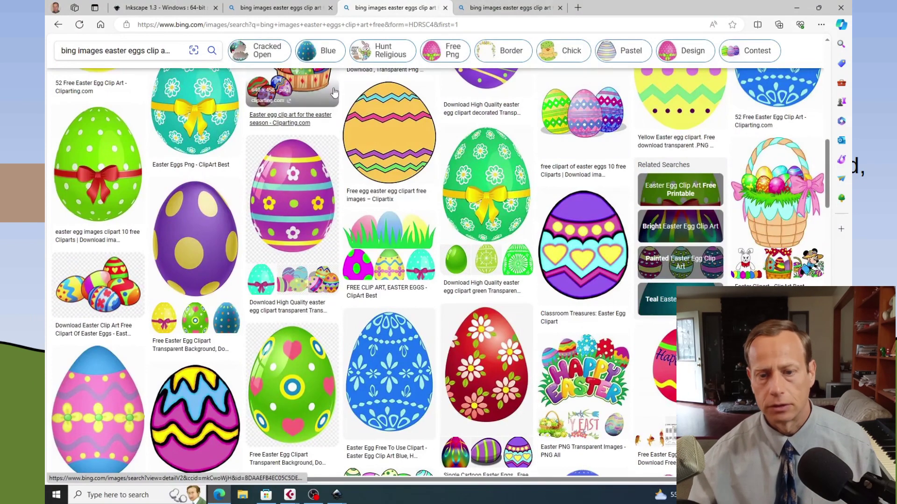
Close the two extra Easter egg search pages and return to the Inkscape 1.3 Windows installer page.
{"action": "left_click", "coordinate": [446, 8]}
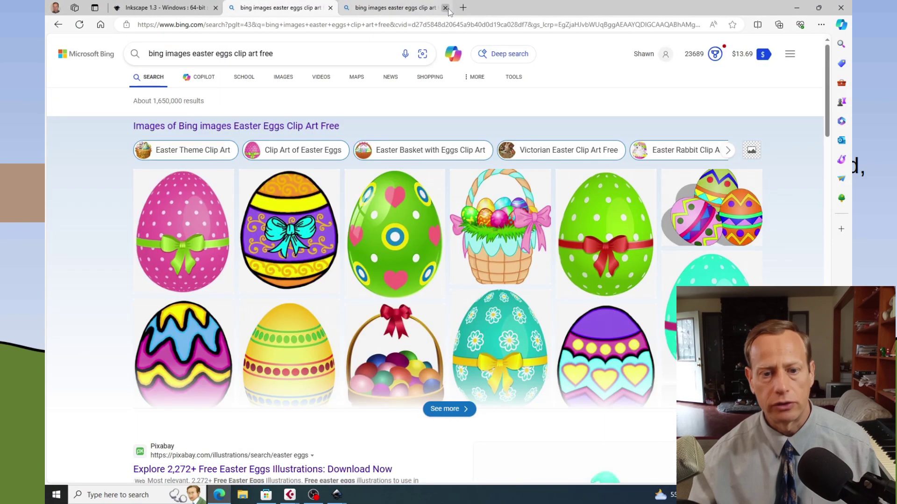
{"action": "left_click", "coordinate": [330, 7]}
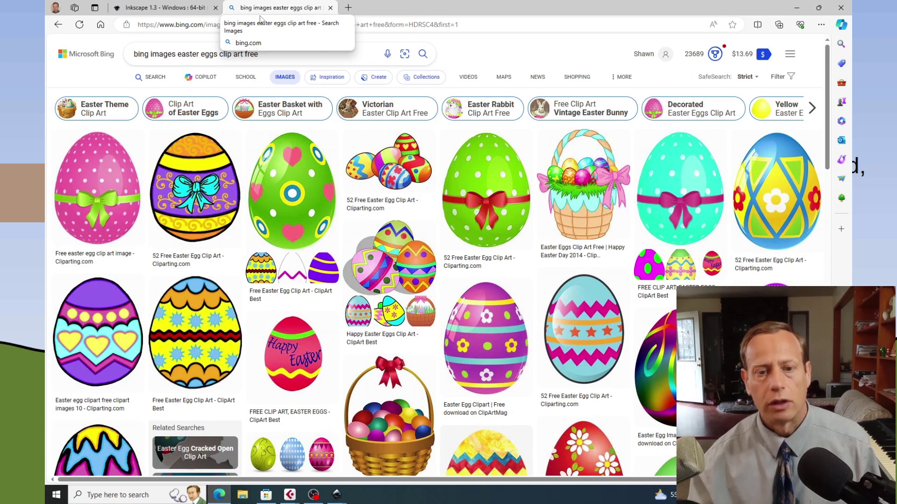
{"action": "left_click", "coordinate": [179, 4]}
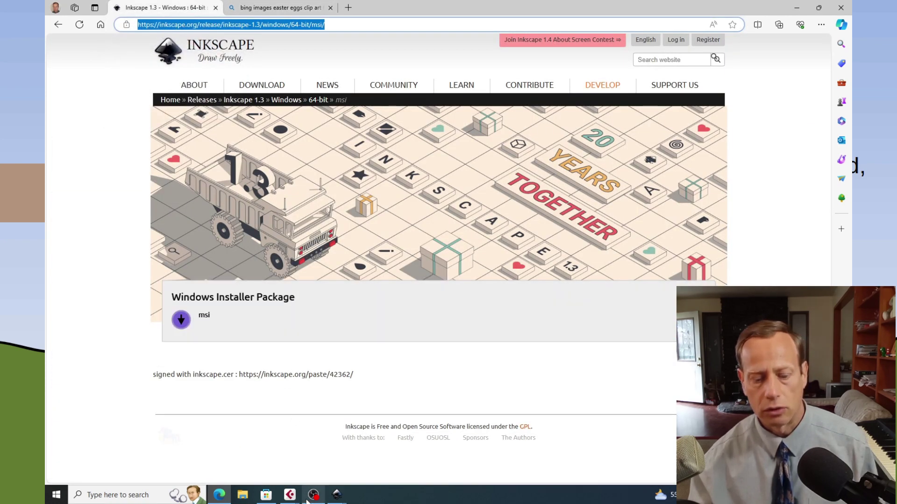
Switch to Inkscape and close its About window to reveal the blank new document.
{"action": "left_click", "coordinate": [336, 494]}
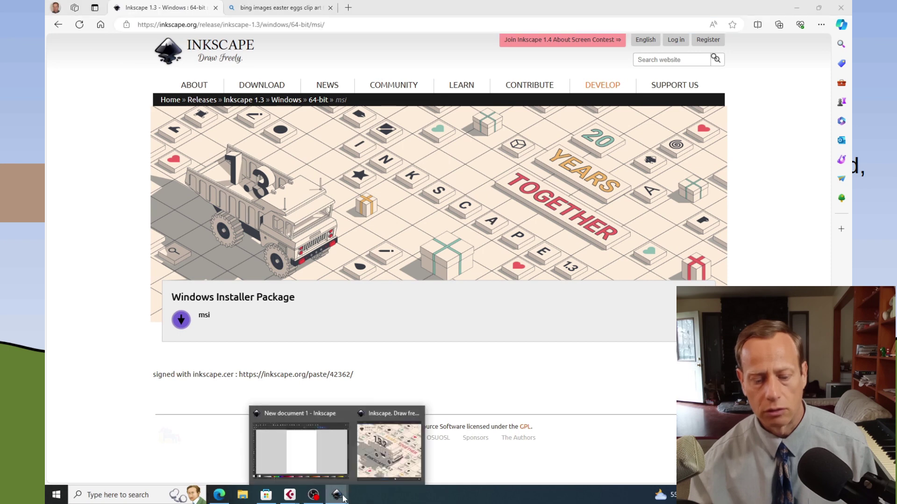
{"action": "left_click", "coordinate": [331, 448]}
{"action": "left_click", "coordinate": [337, 495]}
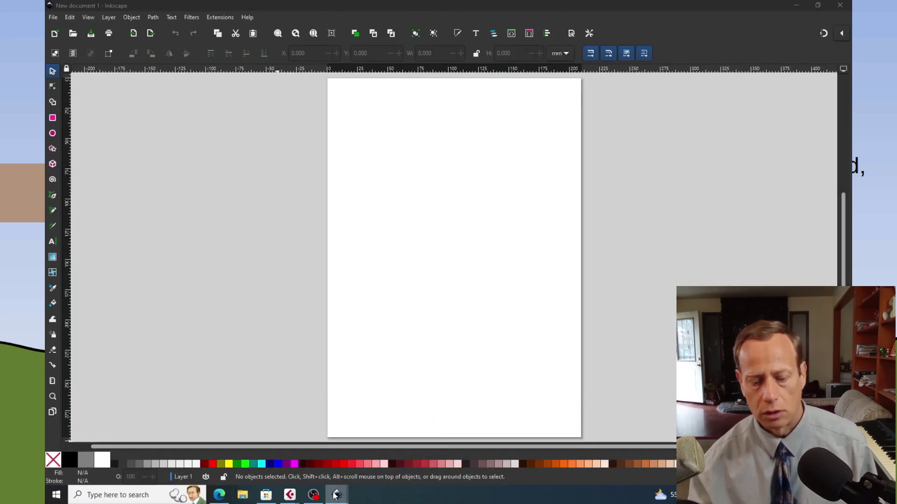
{"action": "left_click", "coordinate": [371, 450]}
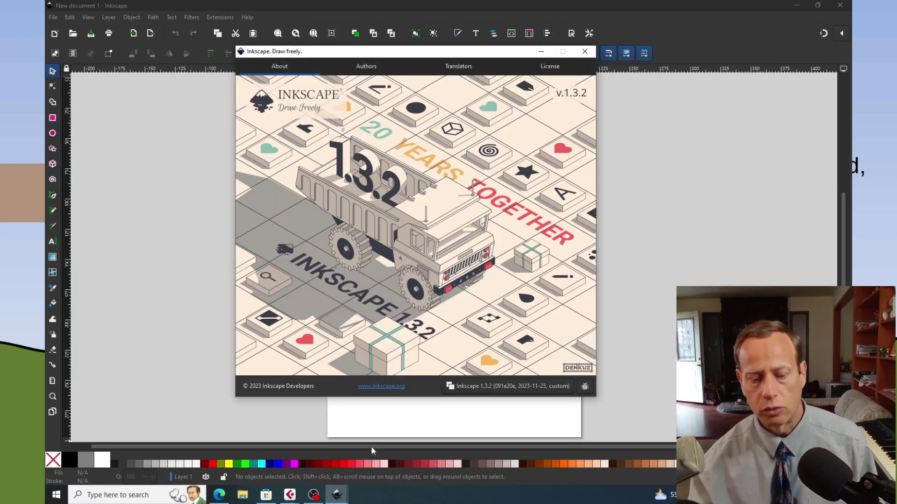
{"action": "left_click", "coordinate": [585, 51]}
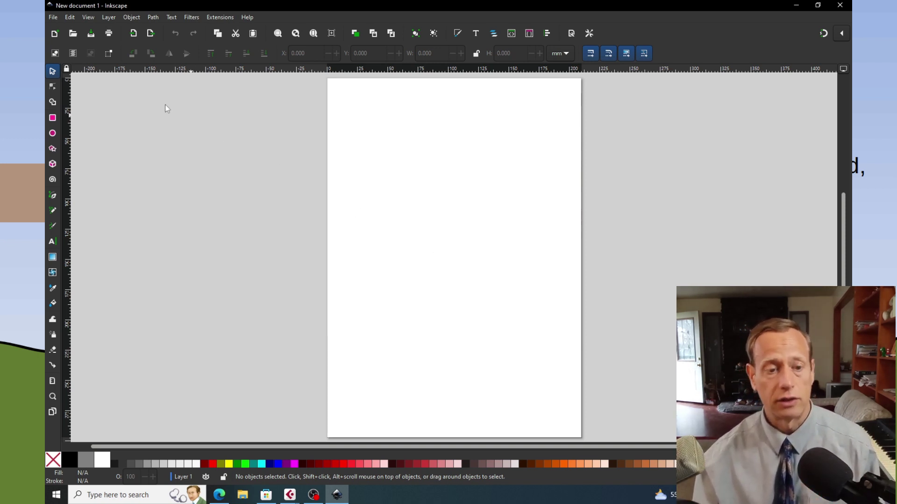
Open the document properties and set the page width to 200 mm.
{"action": "left_click", "coordinate": [52, 17]}
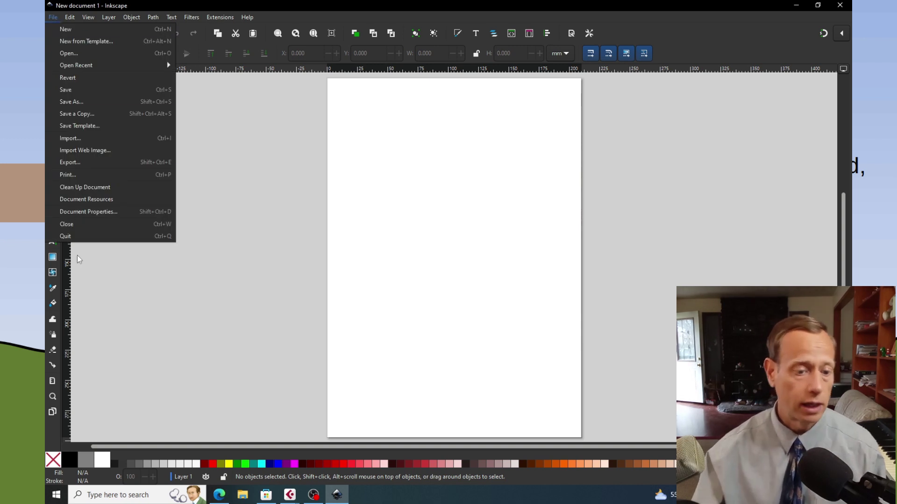
{"action": "left_click", "coordinate": [141, 211]}
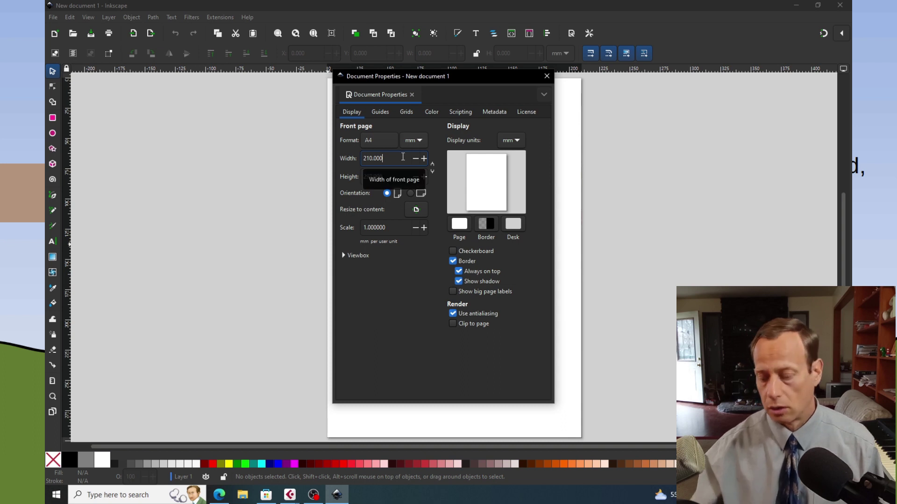
{"action": "key", "text": "Home"}
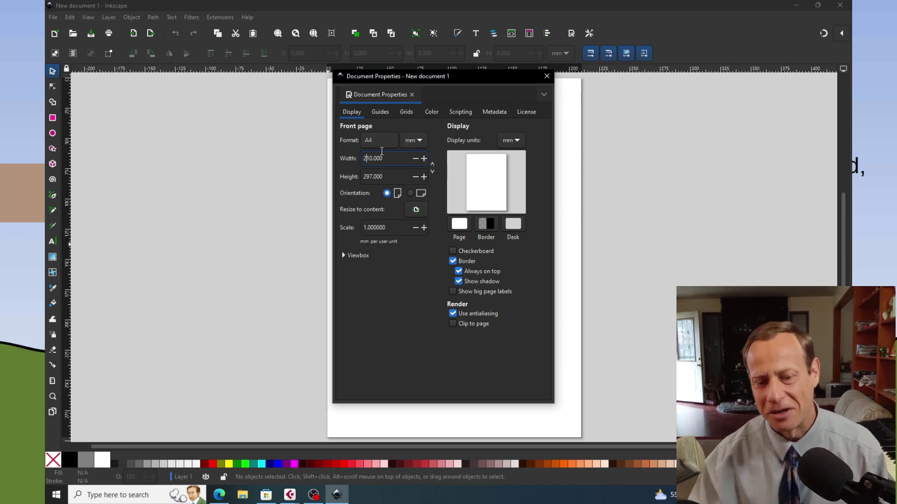
{"action": "key", "text": "Delete"}
{"action": "type", "text": "p0"}
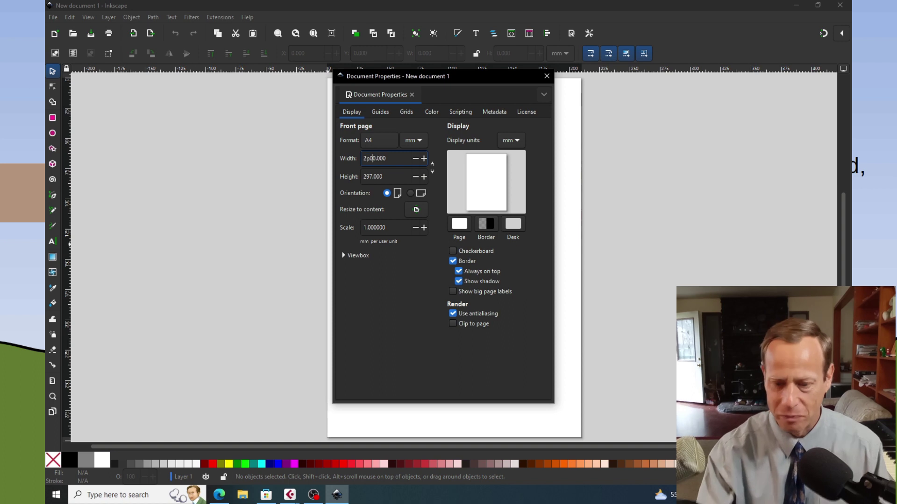
{"action": "key", "text": "Left"}
{"action": "key", "text": "BackSpace"}
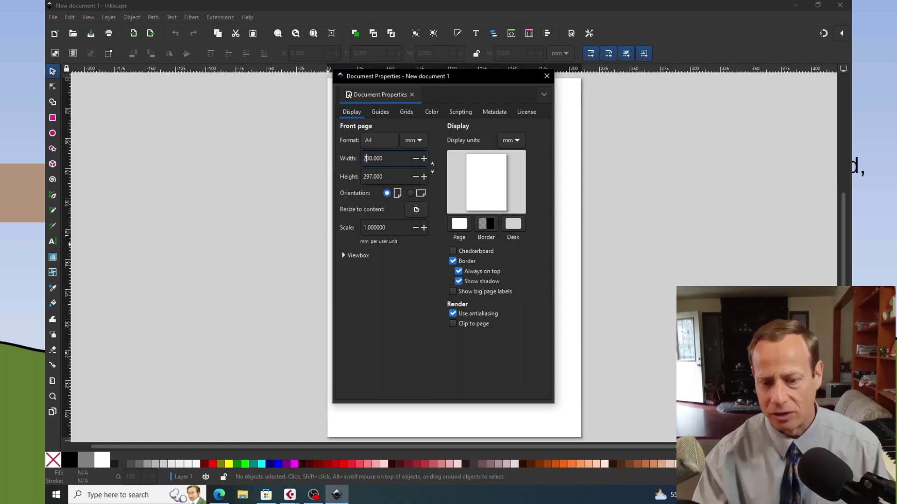
Set the page height to 200 mm and close the document properties.
{"action": "key", "text": "Tab"}
{"action": "type", "text": "20"}
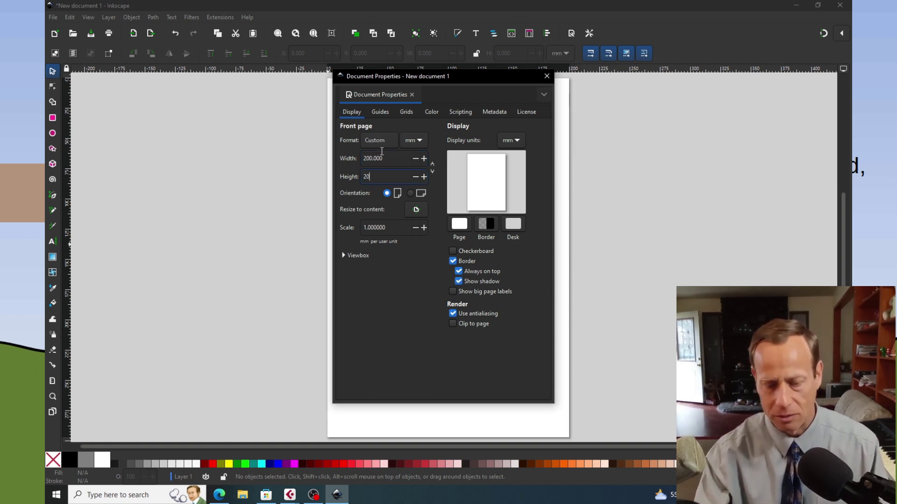
{"action": "type", "text": "00"}
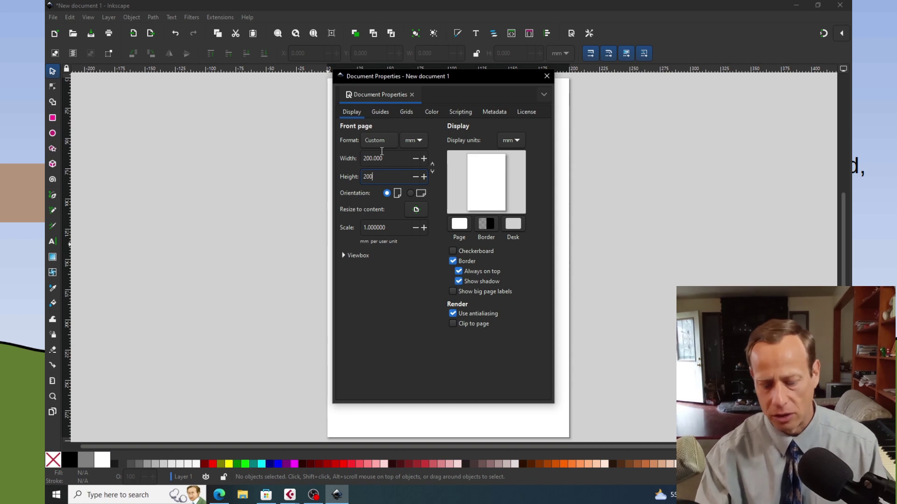
{"action": "type", "text": ".000"}
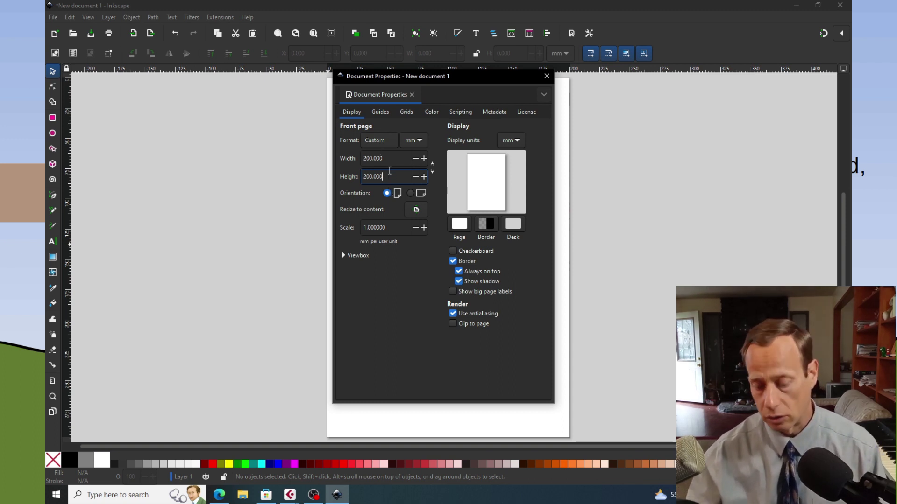
{"action": "key", "text": "Return"}
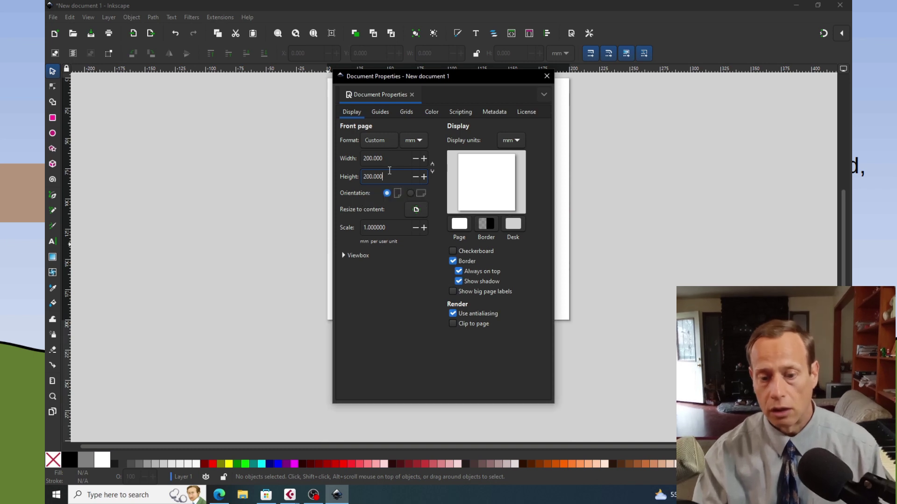
{"action": "left_click", "coordinate": [547, 76]}
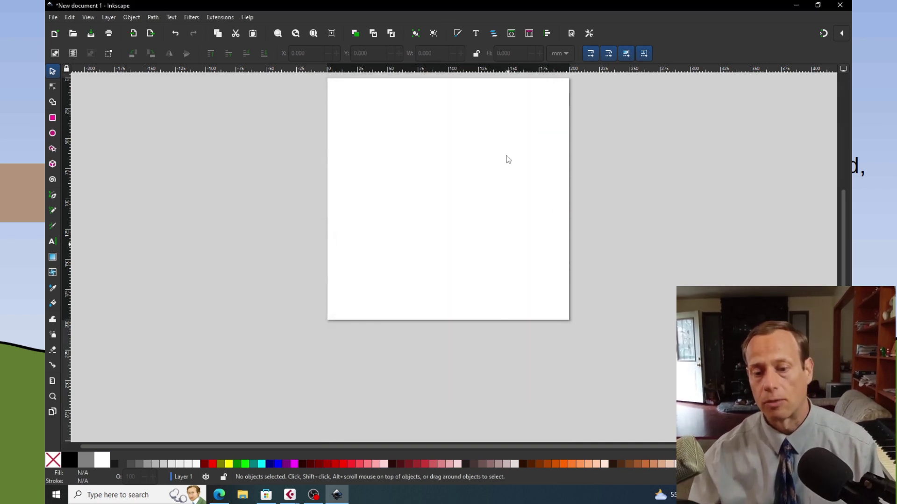
Draw an upright pale green ellipse near the middle of the page and resize it to about 50 mm wide by 97 mm high.
{"action": "left_click", "coordinate": [52, 134]}
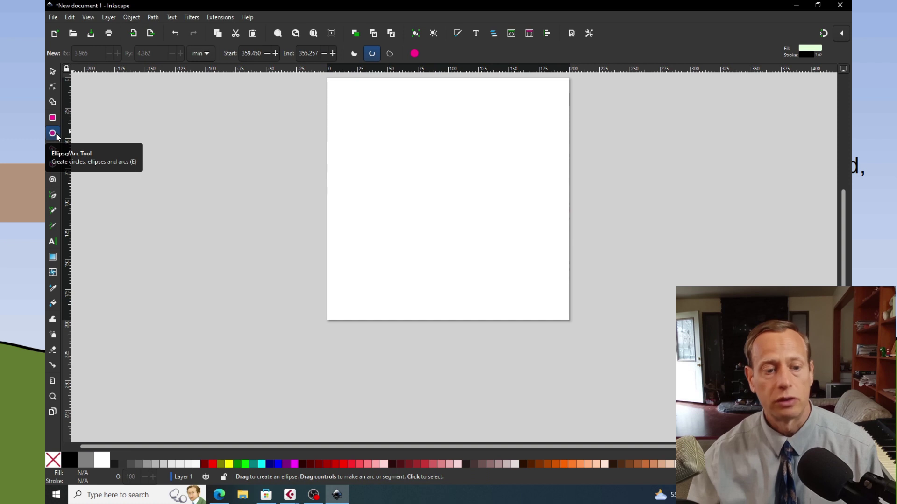
{"action": "left_click_drag", "start_coordinate": [399, 124], "coordinate": [467, 242]}
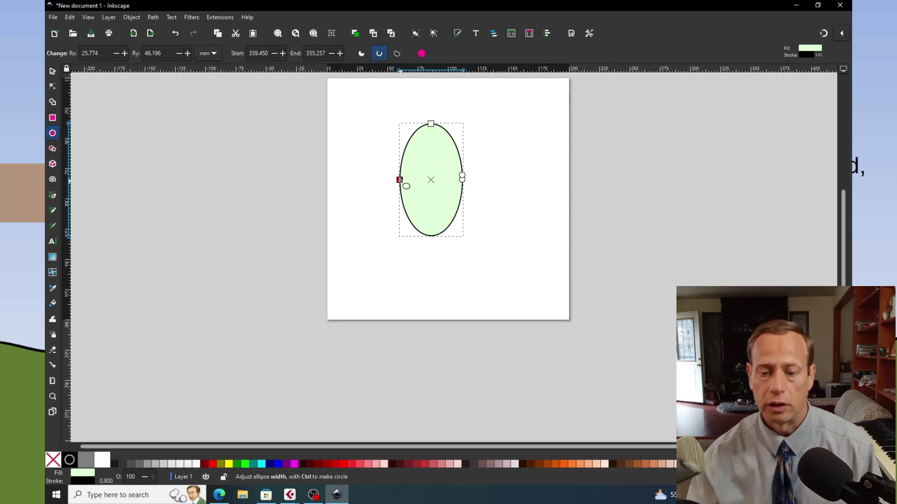
{"action": "left_click", "coordinate": [53, 71]}
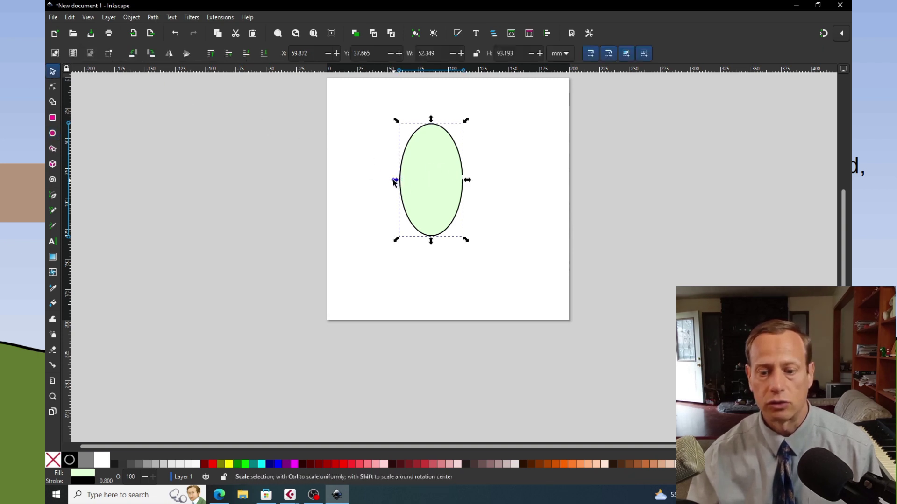
{"action": "left_click_drag", "start_coordinate": [395, 183], "coordinate": [415, 174]}
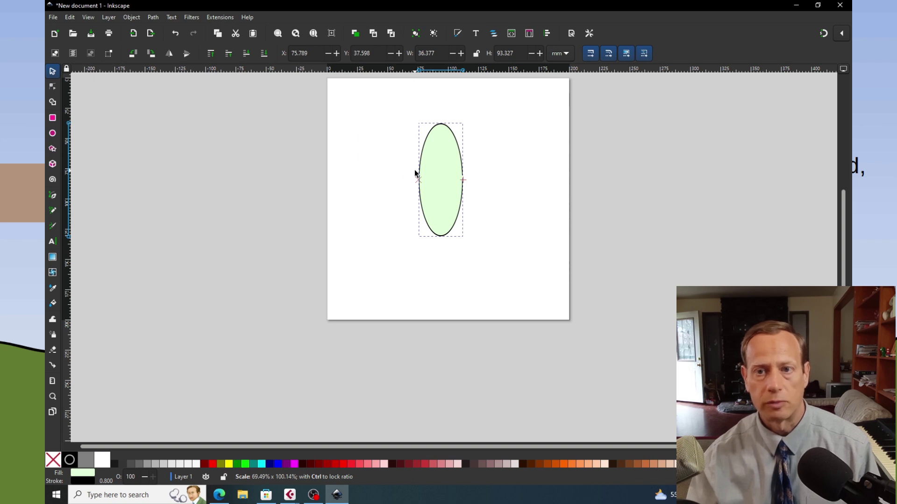
{"action": "left_click_drag", "start_coordinate": [415, 174], "coordinate": [410, 174]}
{"action": "left_click", "coordinate": [443, 136]}
{"action": "left_click_drag", "start_coordinate": [436, 127], "coordinate": [475, 130]}
{"action": "mouse_move", "coordinate": [442, 253]}
{"action": "left_mouse_down"}
{"action": "mouse_move", "coordinate": [439, 229]}
{"action": "mouse_move", "coordinate": [439, 248]}
{"action": "left_mouse_up"}
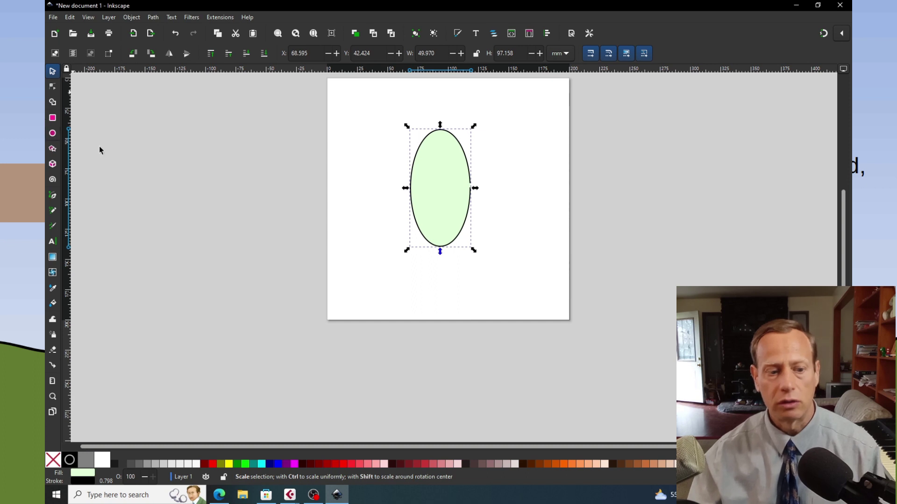
Draw four small ellipses, about 10 to 15 mm wide, spaced from top to bottom inside the large ellipse.
{"action": "left_click", "coordinate": [359, 147]}
{"action": "left_click", "coordinate": [53, 133]}
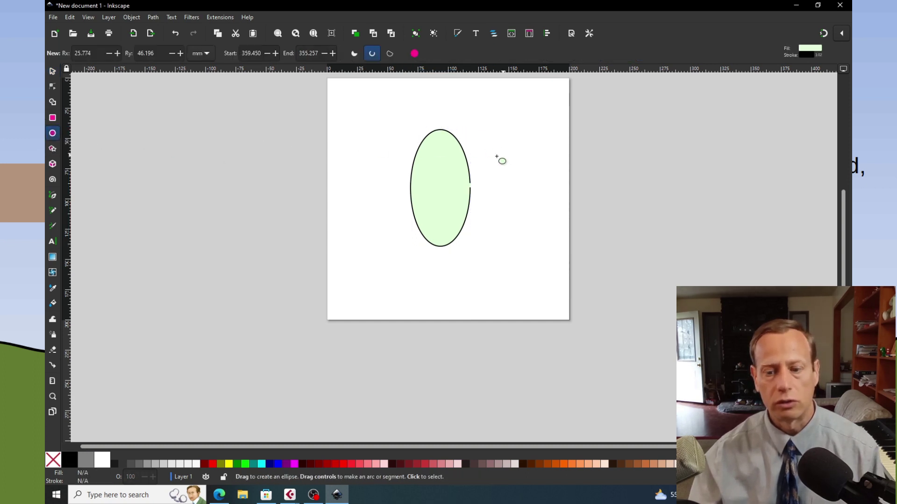
{"action": "mouse_move", "coordinate": [433, 155]}
{"action": "left_mouse_down"}
{"action": "mouse_move", "coordinate": [460, 200]}
{"action": "mouse_move", "coordinate": [436, 230]}
{"action": "left_mouse_up"}
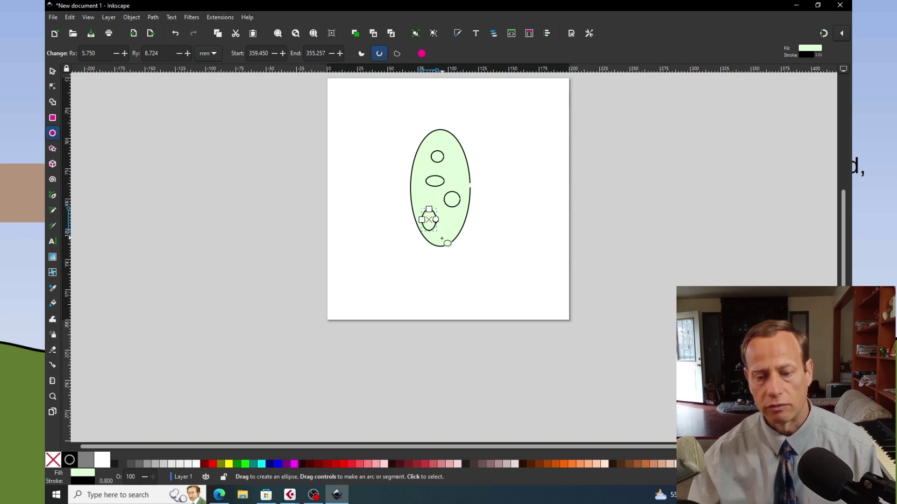
Fill the four small ellipses from the lowest to the highest with blue, green, red and yellow.
{"action": "left_click", "coordinate": [277, 464]}
{"action": "left_click", "coordinate": [455, 201]}
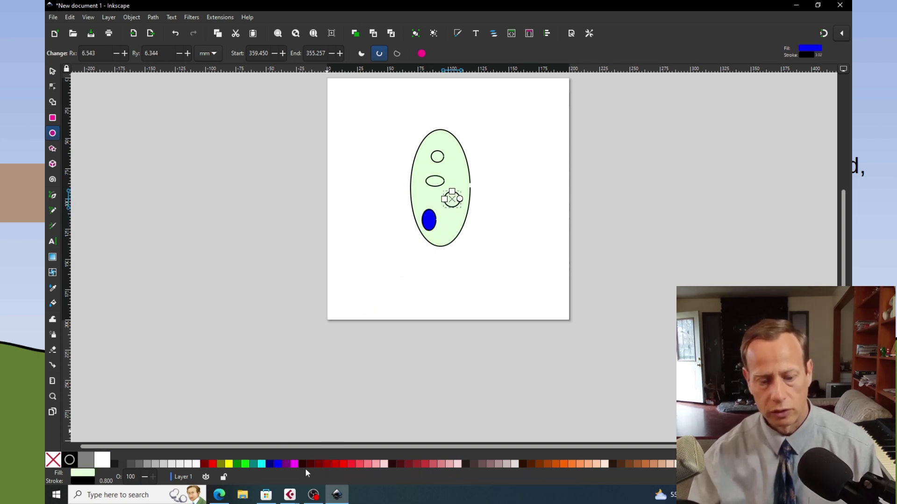
{"action": "left_click", "coordinate": [235, 464]}
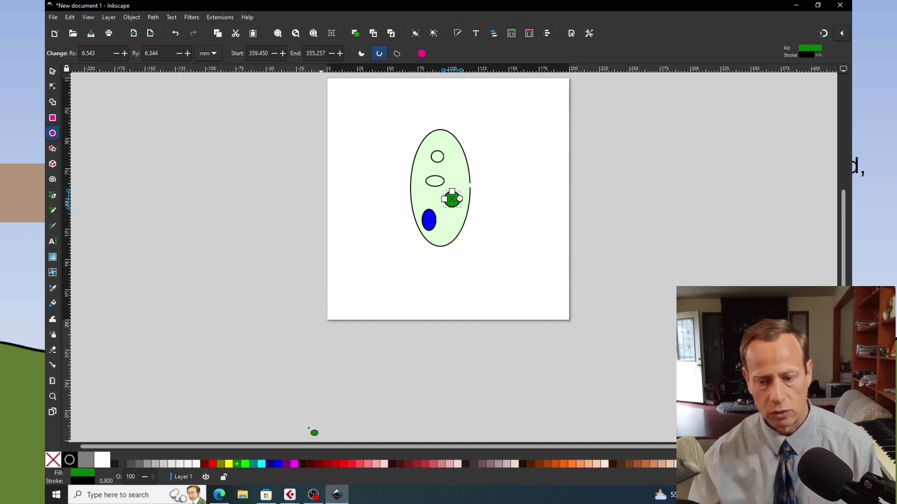
{"action": "left_click", "coordinate": [435, 181]}
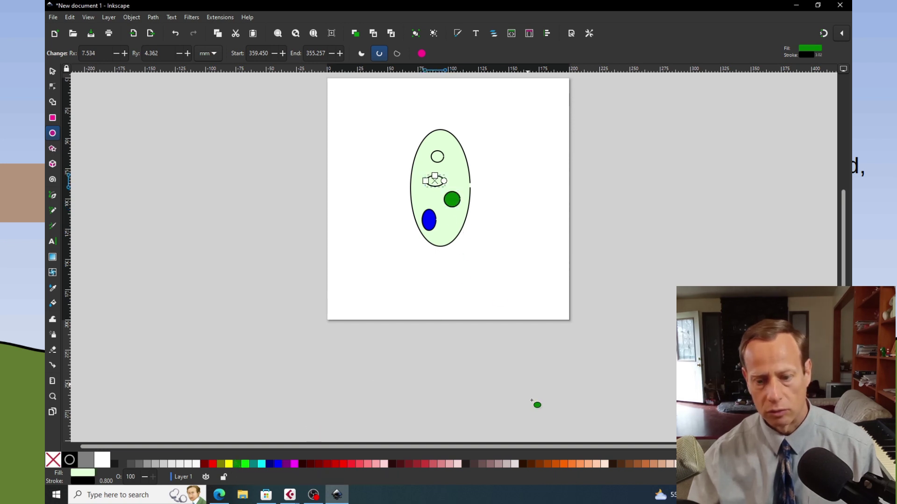
{"action": "left_click", "coordinate": [335, 464]}
{"action": "left_click", "coordinate": [437, 157]}
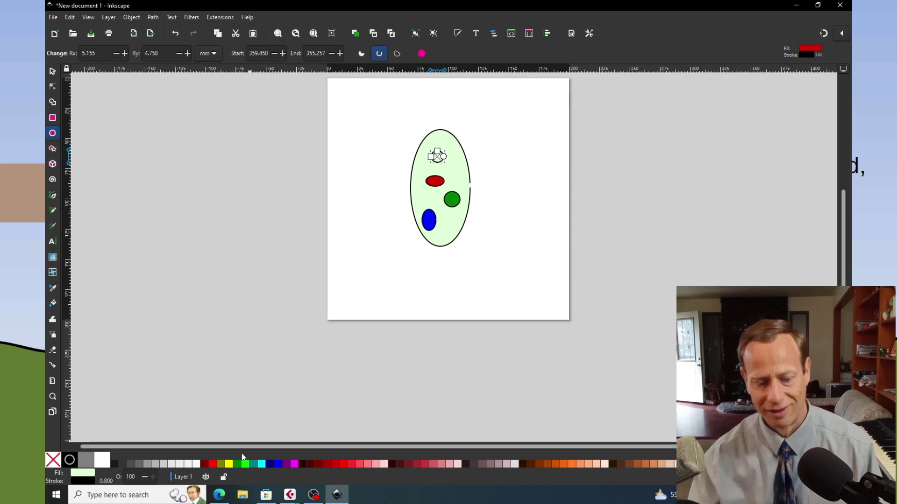
{"action": "left_click", "coordinate": [230, 465]}
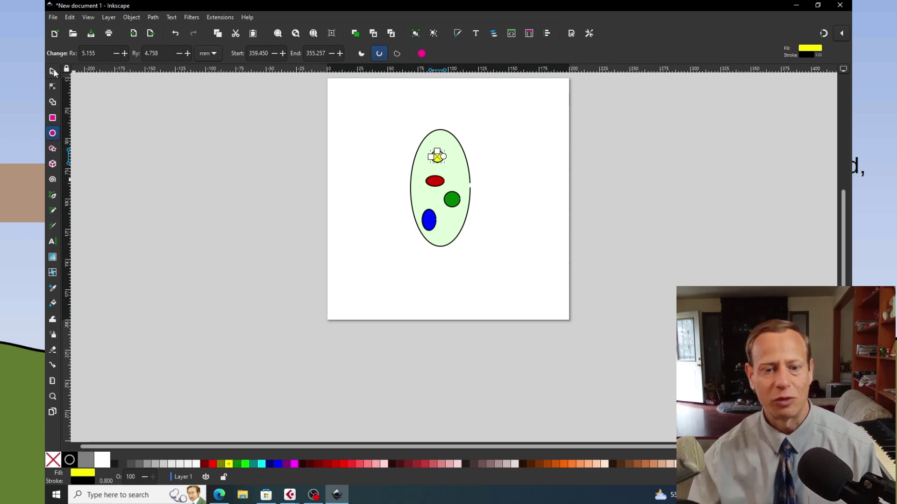
Select the large ellipse together with all the small ones and delete them.
{"action": "key", "text": "s"}
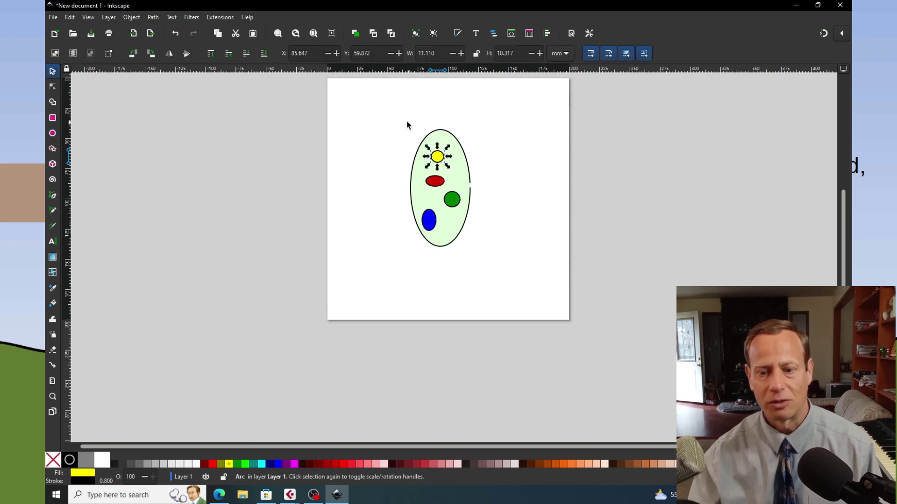
{"action": "left_click_drag", "start_coordinate": [400, 120], "coordinate": [541, 300]}
{"action": "key", "text": "Delete"}
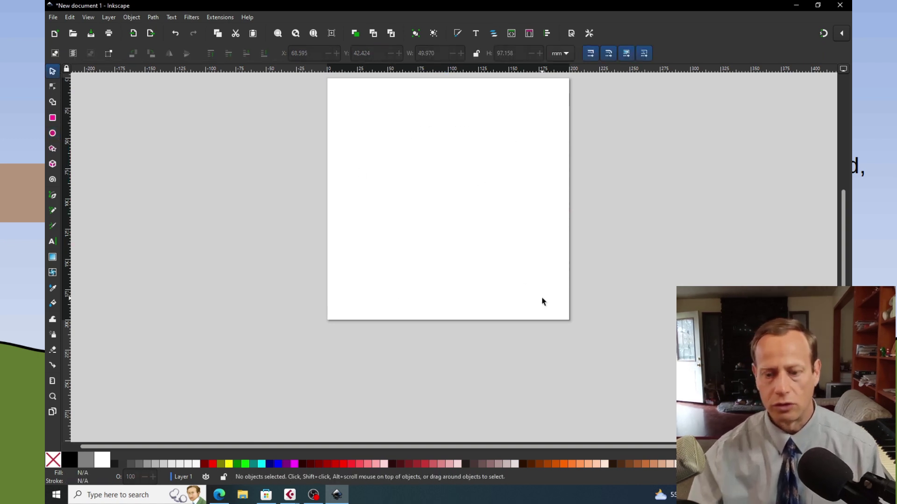
Draw a closed four-point kite of straight segments with the Pen tool, about 72 mm wide and 98 mm high.
{"action": "left_click", "coordinate": [55, 198]}
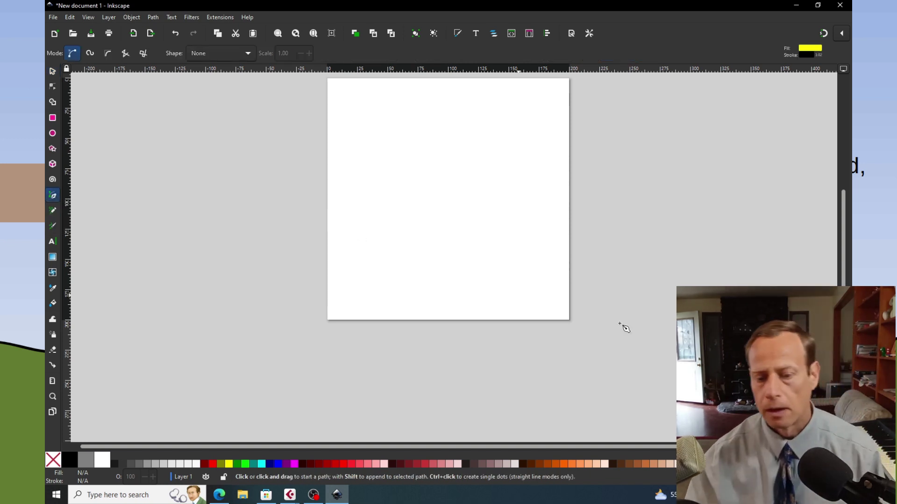
{"action": "left_click", "coordinate": [446, 256]}
{"action": "left_click", "coordinate": [398, 218]}
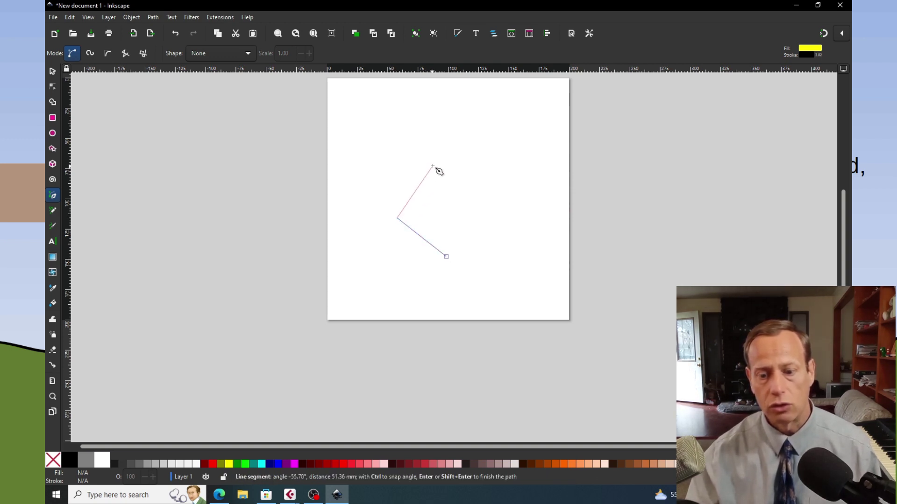
{"action": "left_click", "coordinate": [438, 140]}
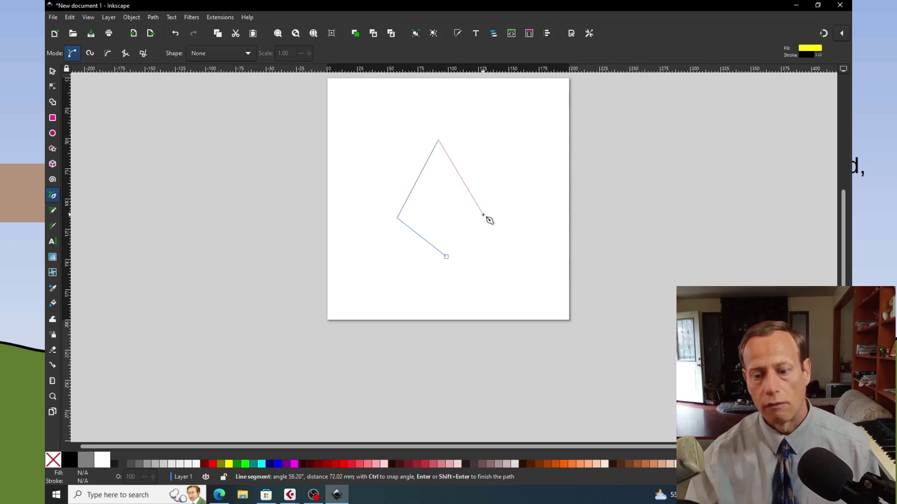
{"action": "left_click", "coordinate": [483, 216]}
{"action": "left_click", "coordinate": [445, 257]}
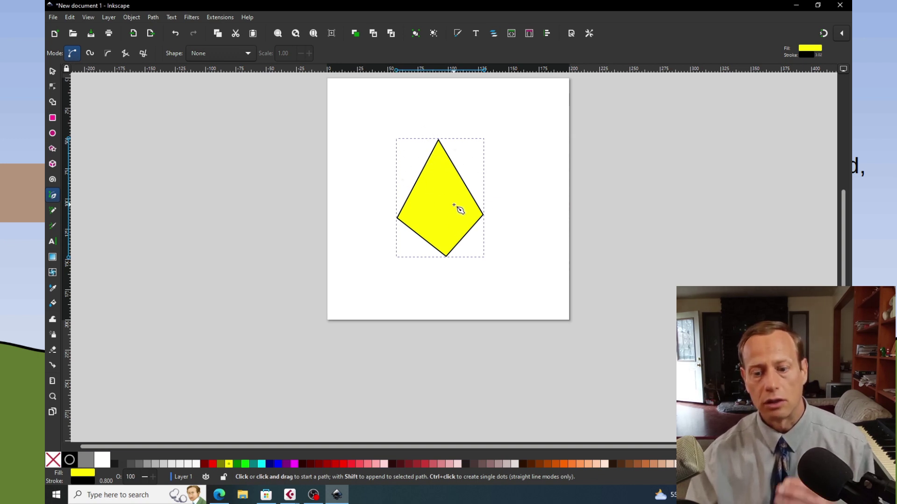
Select the yellow kite shape and delete it from the page.
{"action": "left_click", "coordinate": [52, 71]}
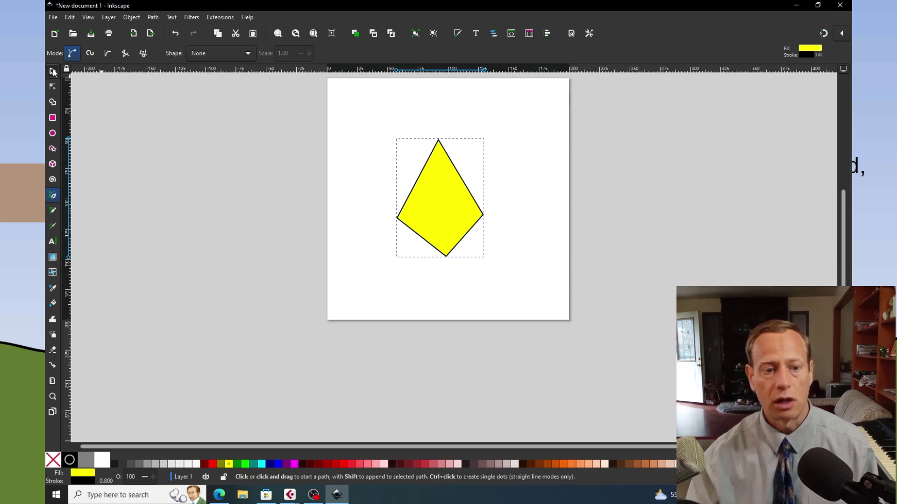
{"action": "left_click", "coordinate": [420, 194]}
{"action": "left_click", "coordinate": [446, 200]}
{"action": "key", "text": "Delete"}
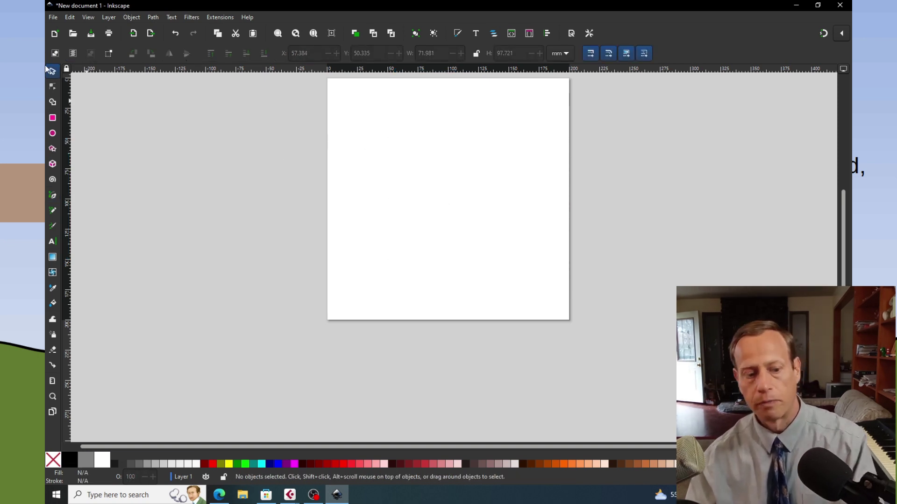
Draw a closed, rounded outline of four smooth curve nodes with the Pen tool, about 70 mm wide and 74 mm high.
{"action": "left_click", "coordinate": [53, 196]}
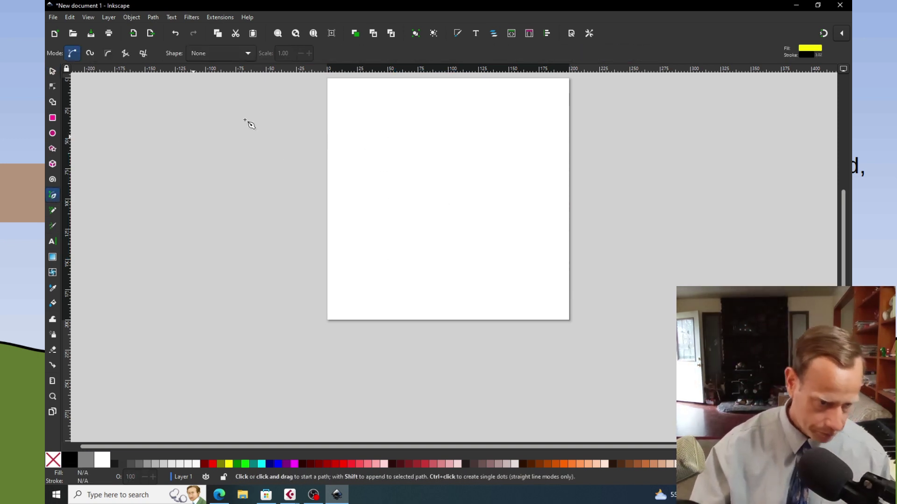
{"action": "left_click", "coordinate": [445, 252]}
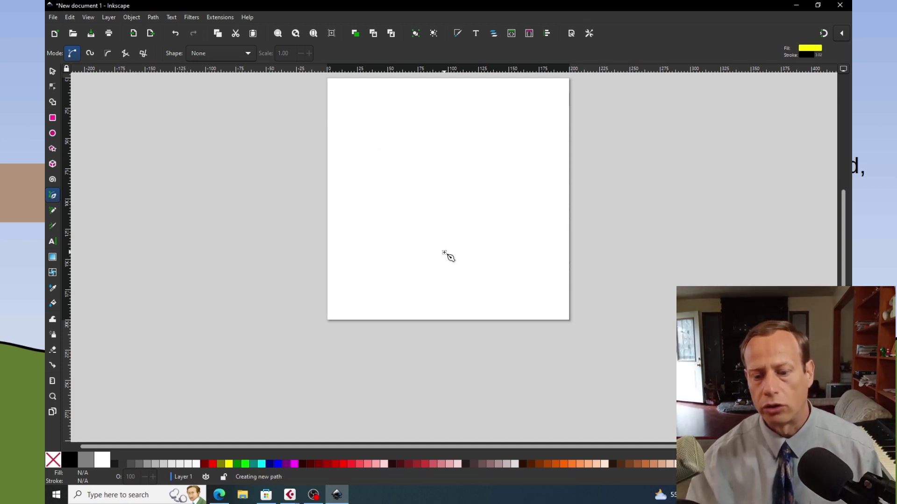
{"action": "key", "text": "Escape"}
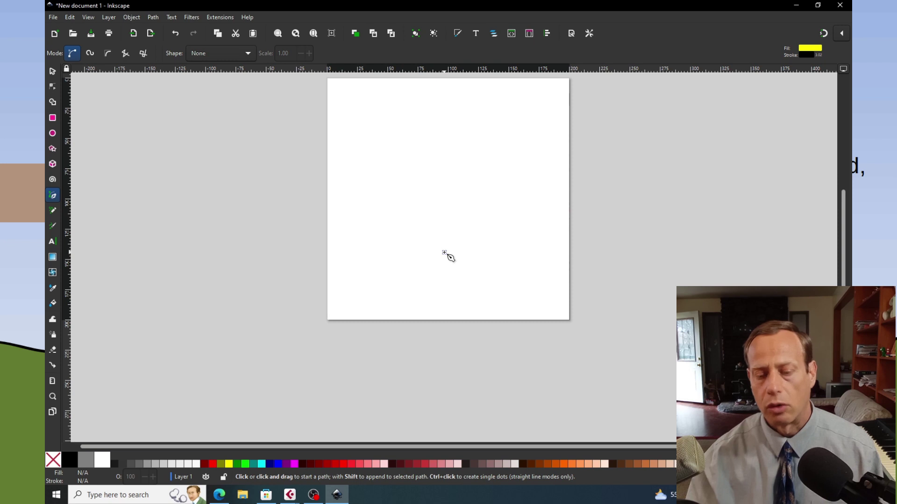
{"action": "left_click_drag", "start_coordinate": [444, 252], "coordinate": [423, 252]}
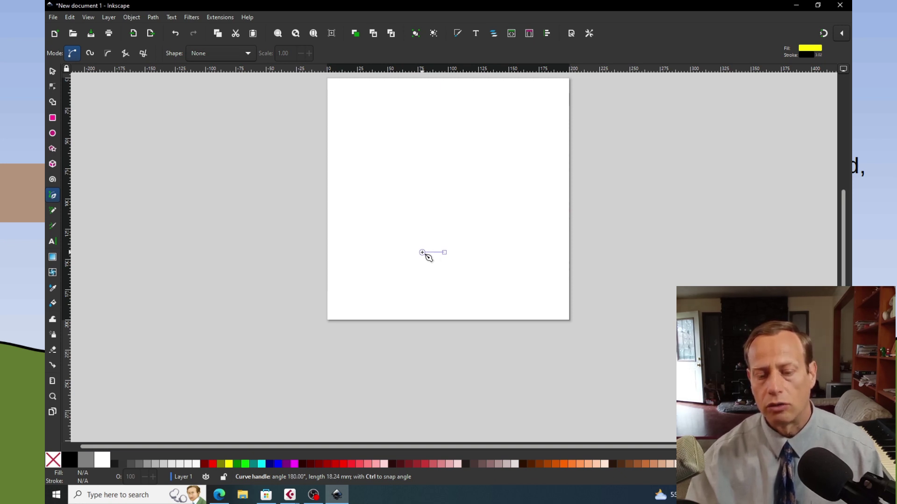
{"action": "left_click_drag", "start_coordinate": [423, 252], "coordinate": [422, 251]}
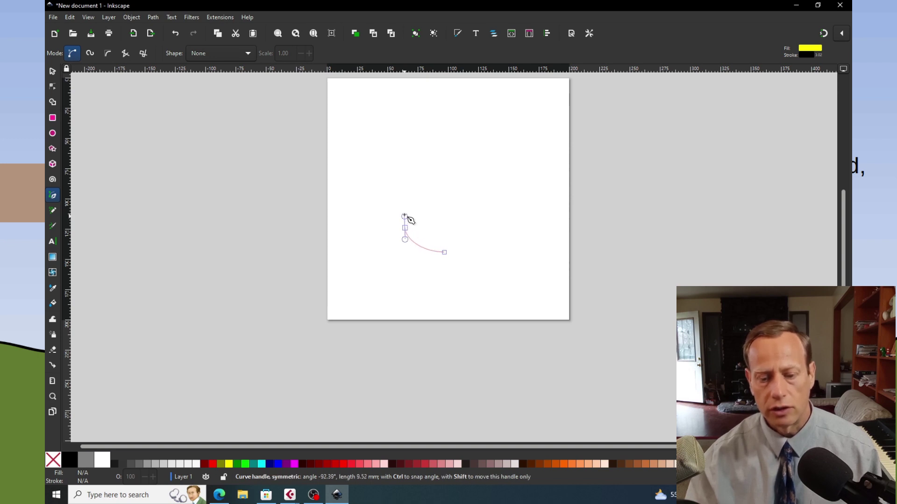
{"action": "mouse_move", "coordinate": [404, 228]}
{"action": "left_mouse_down"}
{"action": "mouse_move", "coordinate": [402, 176]}
{"action": "mouse_move", "coordinate": [404, 213]}
{"action": "left_mouse_up"}
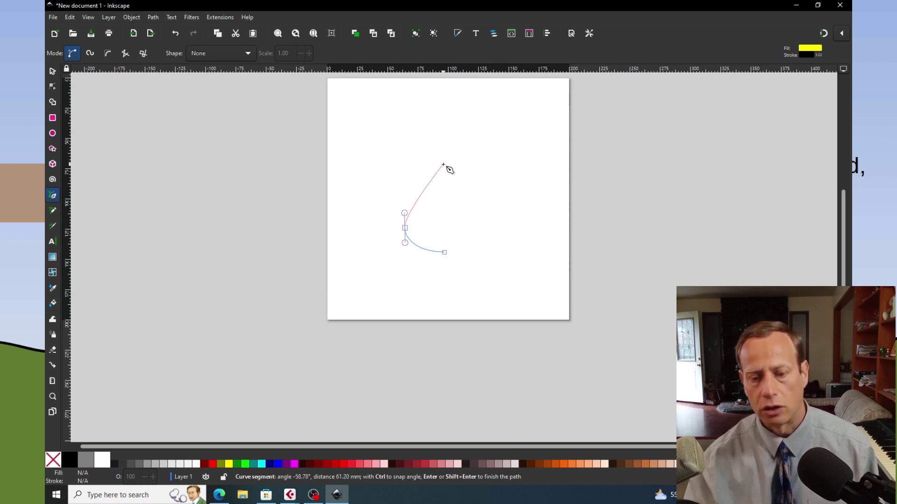
{"action": "left_click_drag", "start_coordinate": [443, 164], "coordinate": [476, 165]}
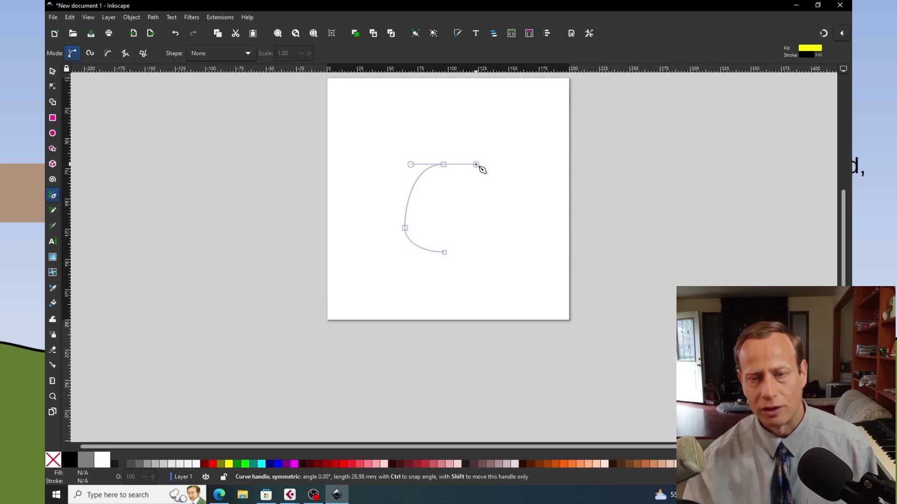
{"action": "left_click_drag", "start_coordinate": [477, 164], "coordinate": [476, 165]}
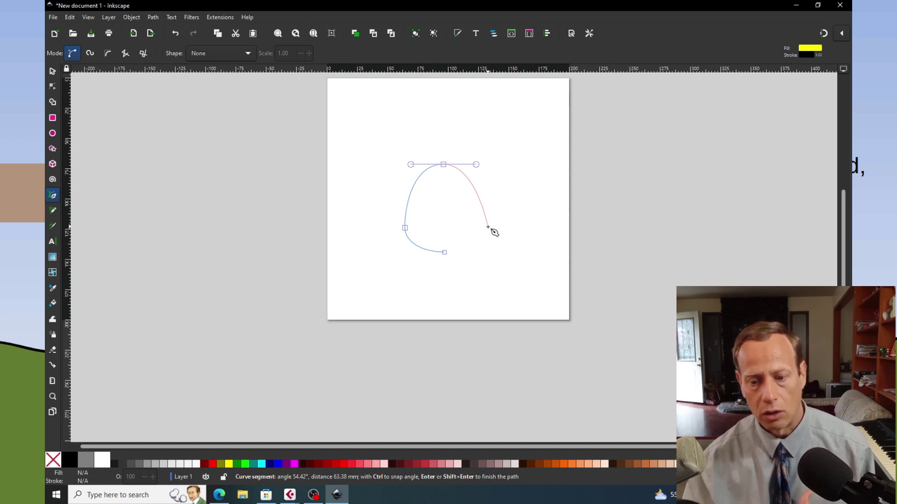
{"action": "left_click_drag", "start_coordinate": [488, 227], "coordinate": [487, 256]}
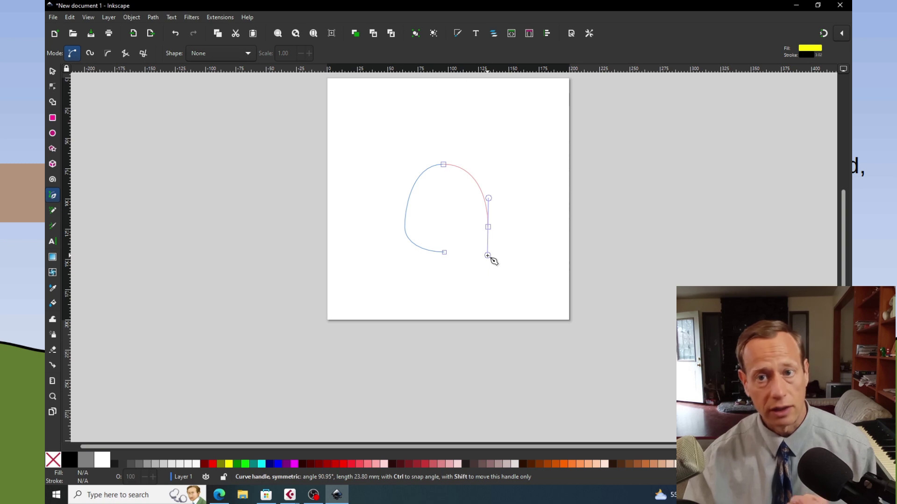
{"action": "left_click_drag", "start_coordinate": [488, 255], "coordinate": [488, 255]}
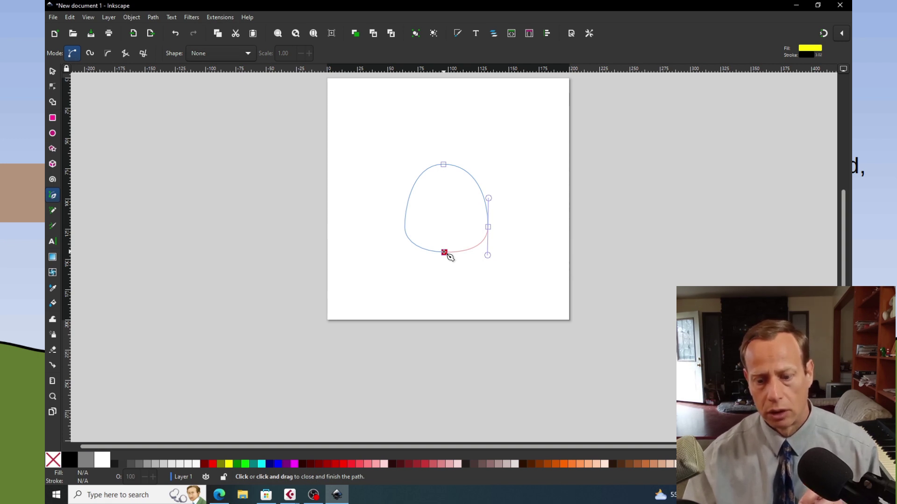
{"action": "mouse_move", "coordinate": [444, 252]}
{"action": "left_mouse_down"}
{"action": "mouse_move", "coordinate": [470, 256]}
{"action": "mouse_move", "coordinate": [454, 258]}
{"action": "mouse_move", "coordinate": [461, 236]}
{"action": "mouse_move", "coordinate": [461, 252]}
{"action": "left_mouse_up"}
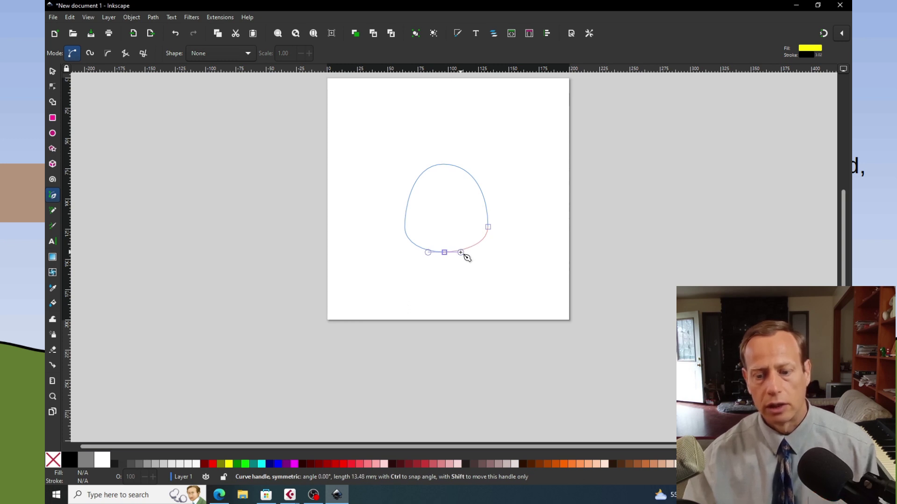
{"action": "left_click_drag", "start_coordinate": [461, 253], "coordinate": [460, 252]}
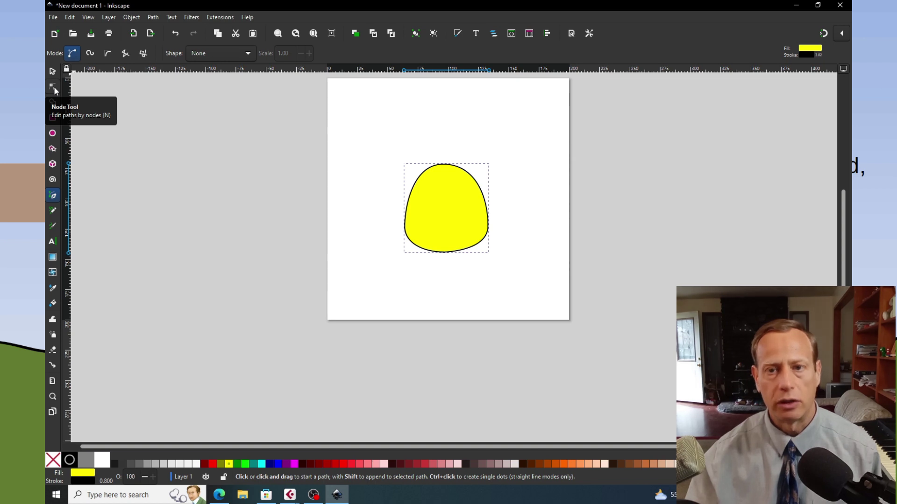
Narrow the yellow shape into an egg by moving its side nodes inward and tightening the curve at the slightly raised top node.
{"action": "left_click", "coordinate": [53, 86]}
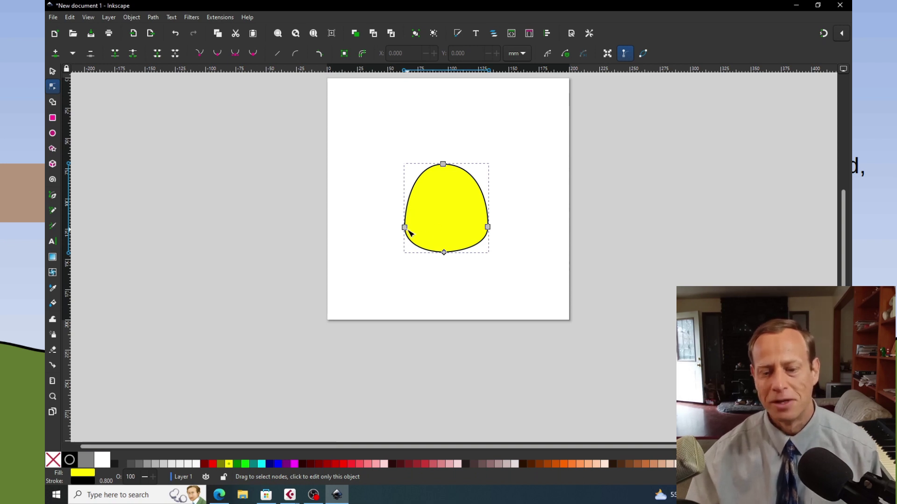
{"action": "mouse_move", "coordinate": [404, 227]}
{"action": "left_mouse_down"}
{"action": "mouse_move", "coordinate": [416, 209]}
{"action": "mouse_move", "coordinate": [412, 225]}
{"action": "left_mouse_up"}
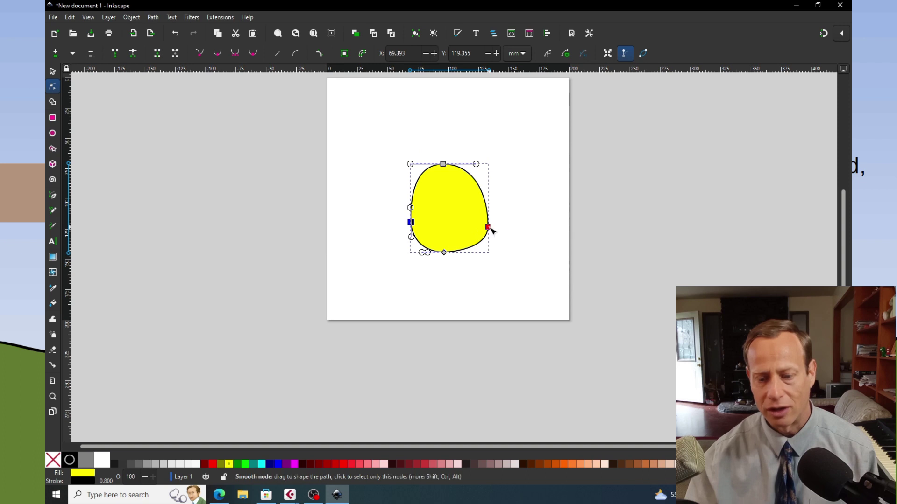
{"action": "mouse_move", "coordinate": [488, 228]}
{"action": "left_mouse_down"}
{"action": "mouse_move", "coordinate": [472, 230]}
{"action": "mouse_move", "coordinate": [476, 222]}
{"action": "left_mouse_up"}
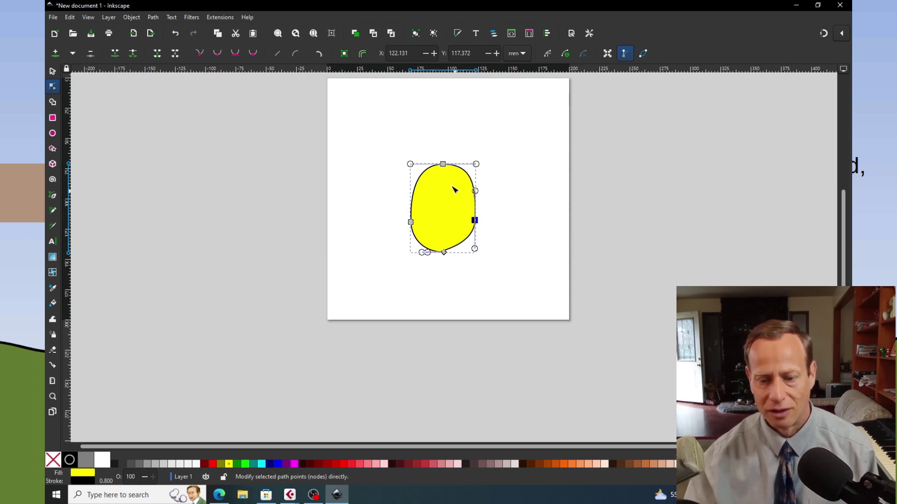
{"action": "mouse_move", "coordinate": [441, 165]}
{"action": "left_mouse_down"}
{"action": "mouse_move", "coordinate": [442, 147]}
{"action": "mouse_move", "coordinate": [445, 167]}
{"action": "left_mouse_up"}
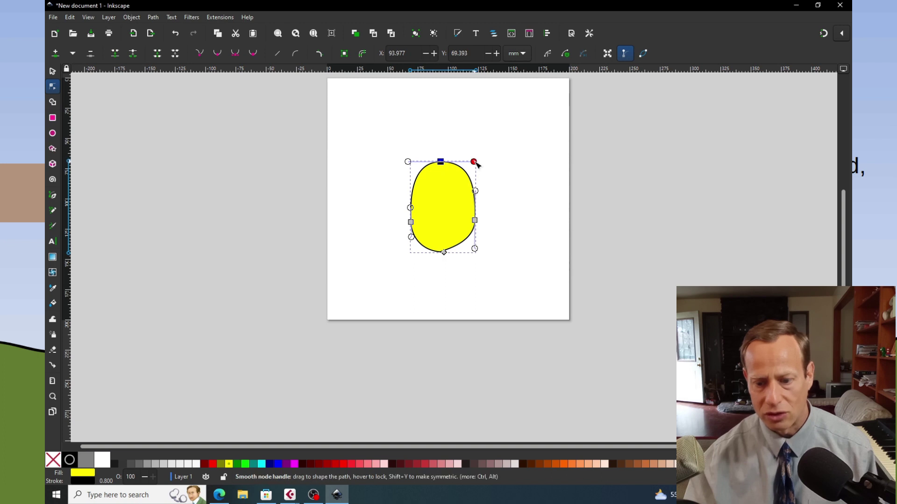
{"action": "left_click_drag", "start_coordinate": [476, 162], "coordinate": [419, 161]}
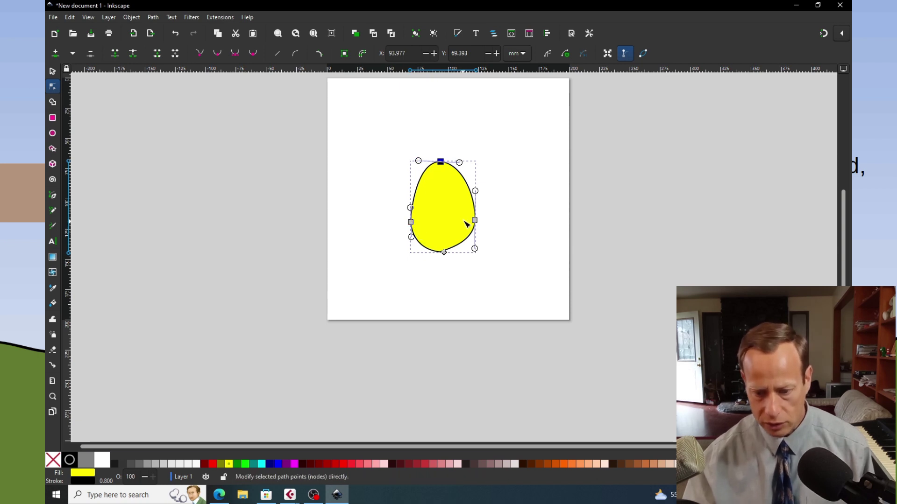
Refine the egg's outline by evening out the left and bottom nodes into a rounded base and shortening the top node's handles.
{"action": "left_click_drag", "start_coordinate": [411, 227], "coordinate": [409, 225]}
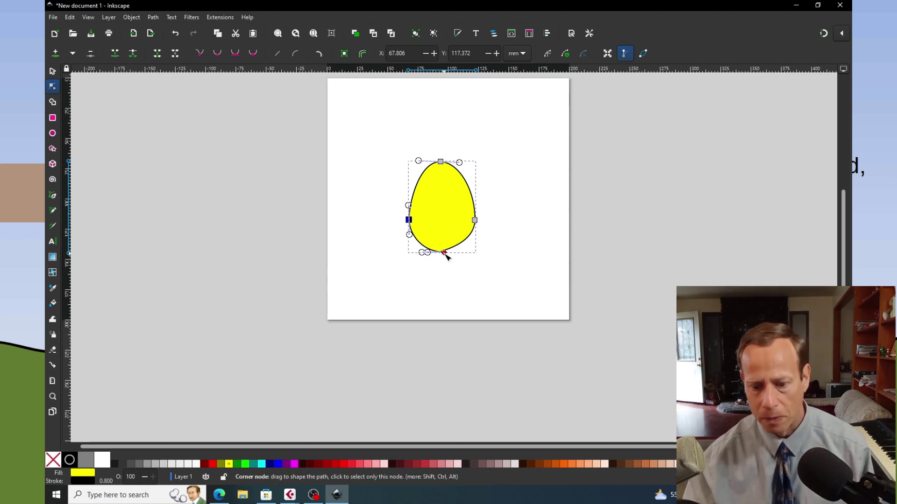
{"action": "mouse_move", "coordinate": [444, 253]}
{"action": "left_mouse_down"}
{"action": "mouse_move", "coordinate": [438, 257]}
{"action": "mouse_move", "coordinate": [467, 258]}
{"action": "mouse_move", "coordinate": [432, 258]}
{"action": "mouse_move", "coordinate": [460, 258]}
{"action": "left_mouse_up"}
{"action": "left_click_drag", "start_coordinate": [422, 256], "coordinate": [441, 255]}
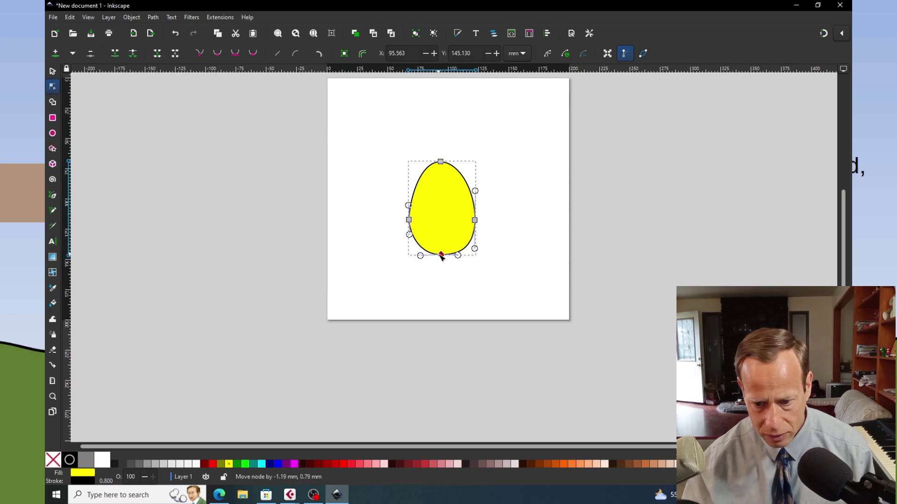
{"action": "left_click", "coordinate": [441, 161]}
{"action": "left_click_drag", "start_coordinate": [460, 162], "coordinate": [424, 163]}
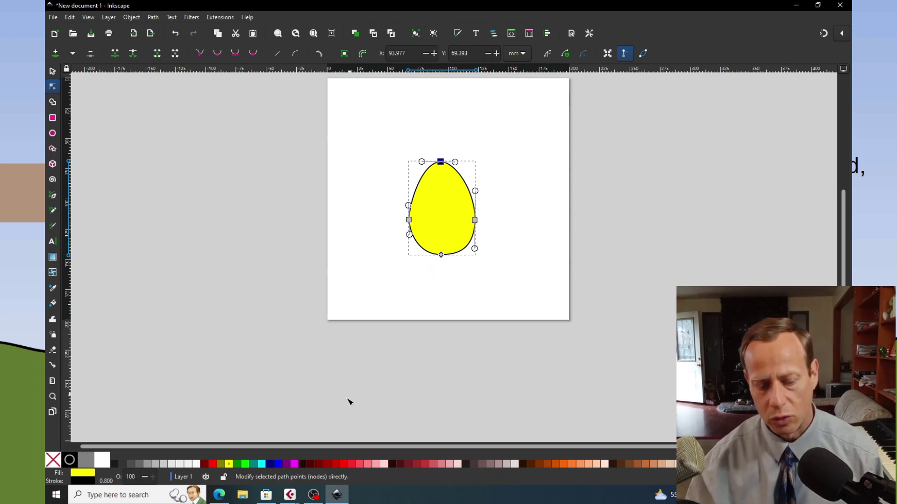
Fill the egg with fuchsia and lighten it to a pale pink with an HSL lightness of 93.
{"action": "left_click", "coordinate": [294, 465]}
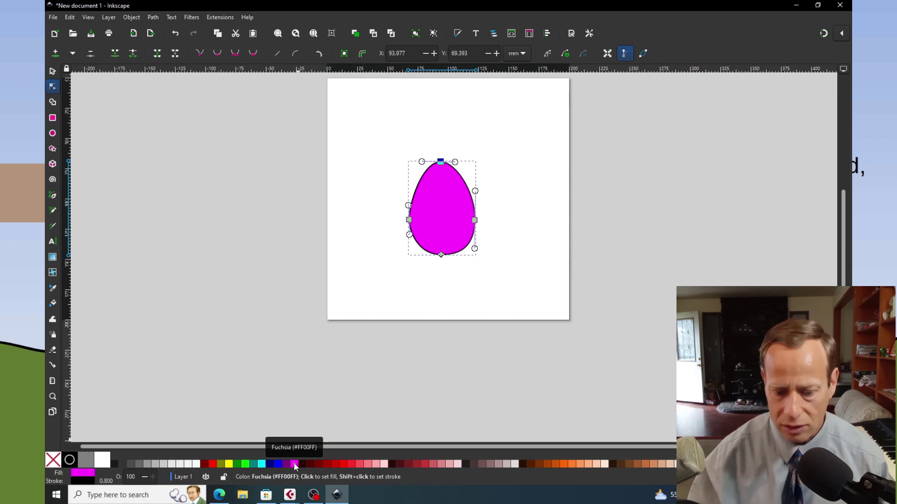
{"action": "right_click", "coordinate": [295, 466]}
{"action": "left_click", "coordinate": [294, 466]}
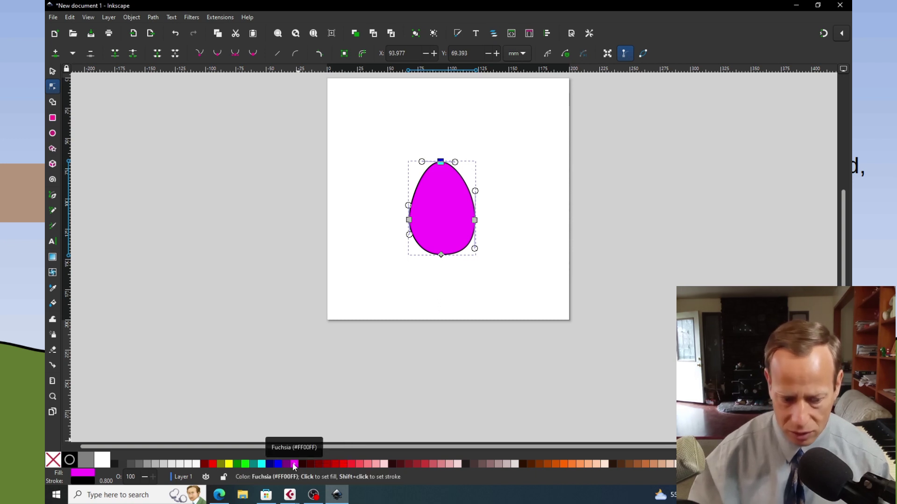
{"action": "left_click", "coordinate": [83, 474]}
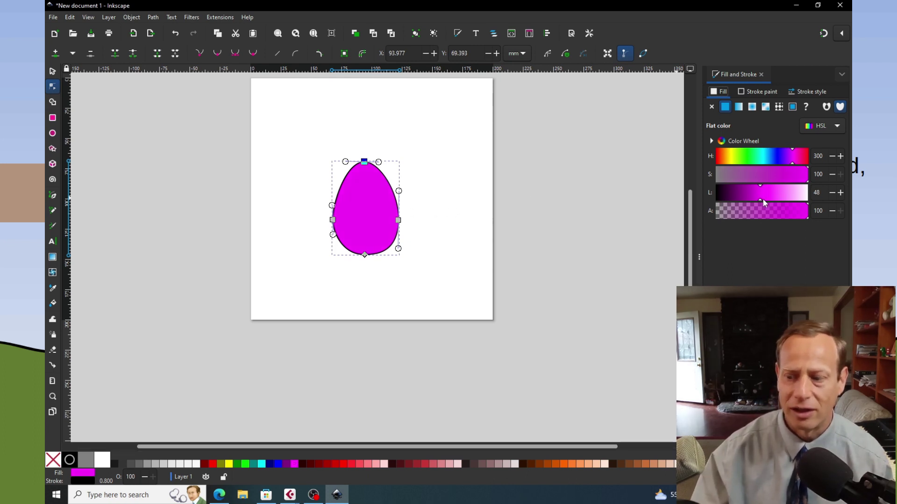
{"action": "left_click_drag", "start_coordinate": [761, 200], "coordinate": [803, 201]}
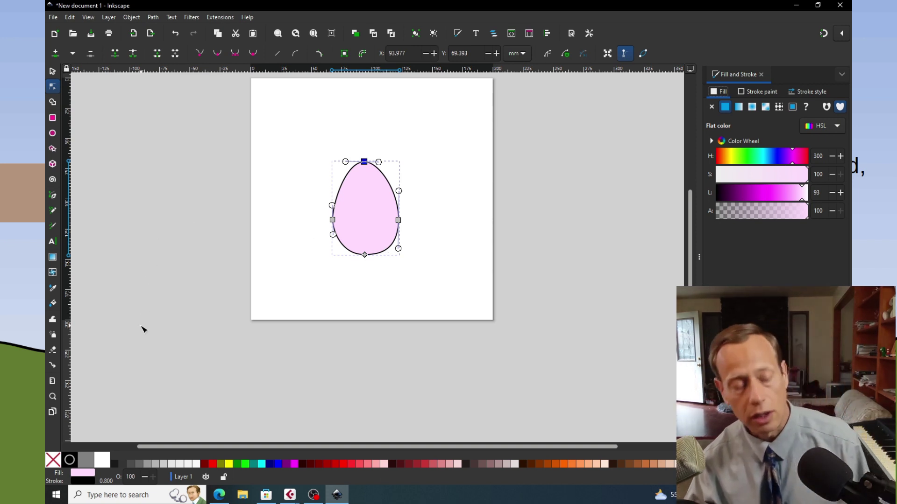
Draw a closed zigzag band of straight segments across the egg's upper part with the Pen tool, about 47 mm wide and 14 mm high.
{"action": "left_click", "coordinate": [52, 196]}
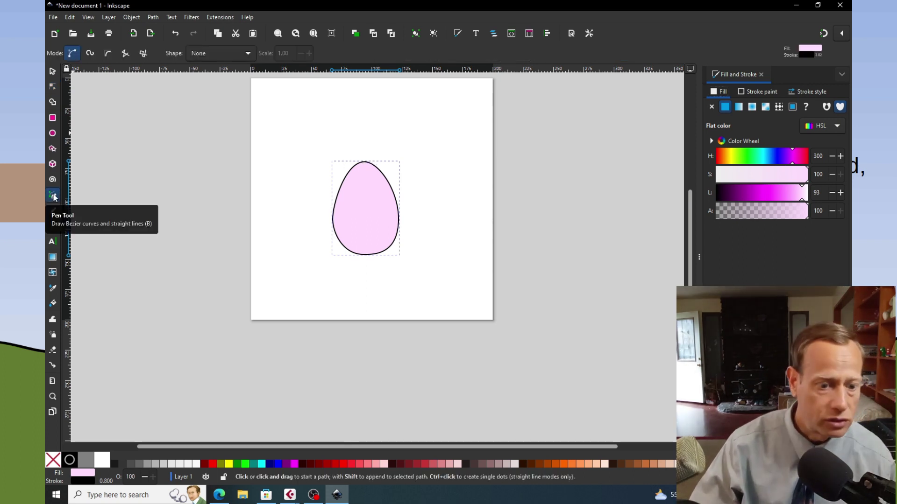
{"action": "left_click", "coordinate": [340, 186]}
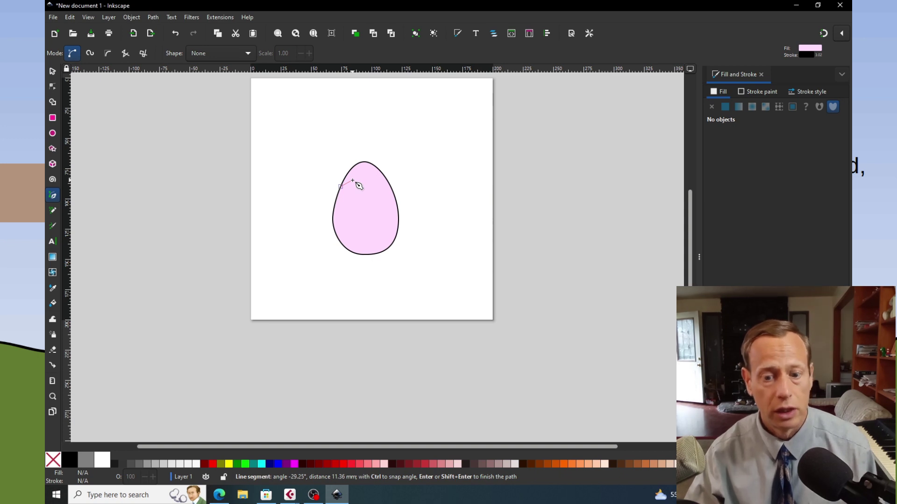
{"action": "left_click", "coordinate": [352, 180]}
{"action": "left_click", "coordinate": [364, 187]}
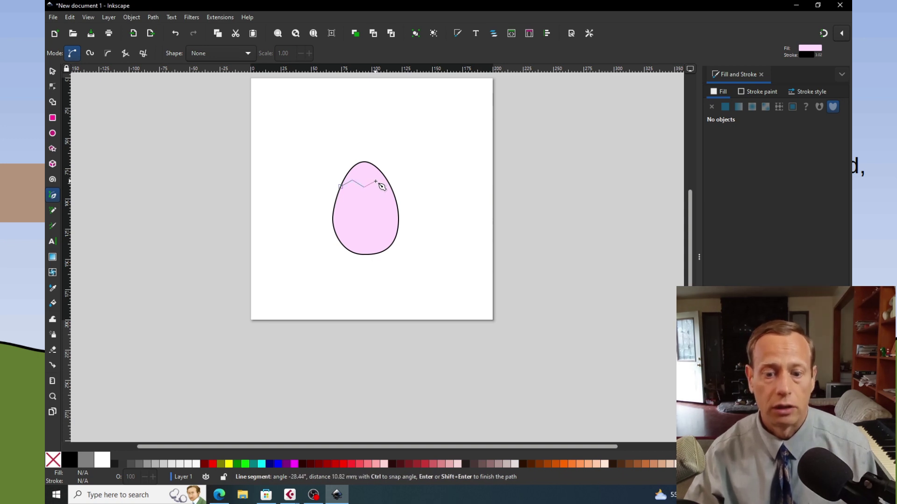
{"action": "left_click", "coordinate": [382, 187]}
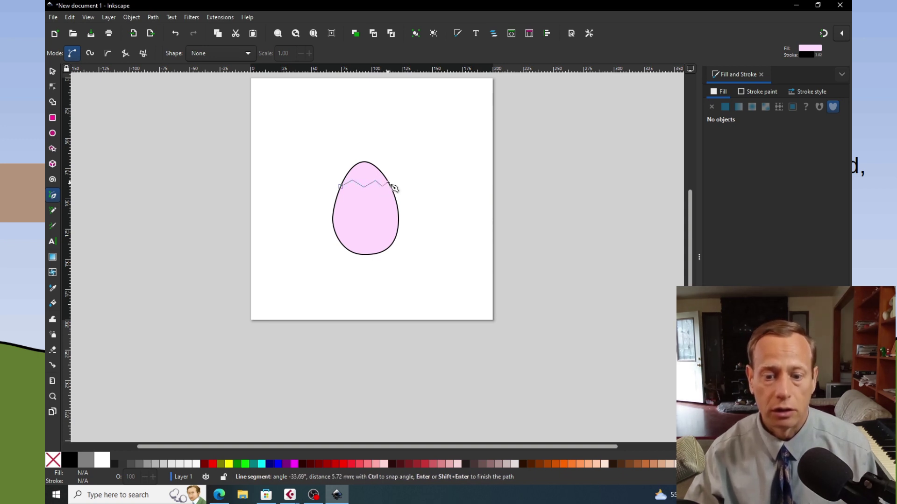
{"action": "left_click", "coordinate": [388, 184]}
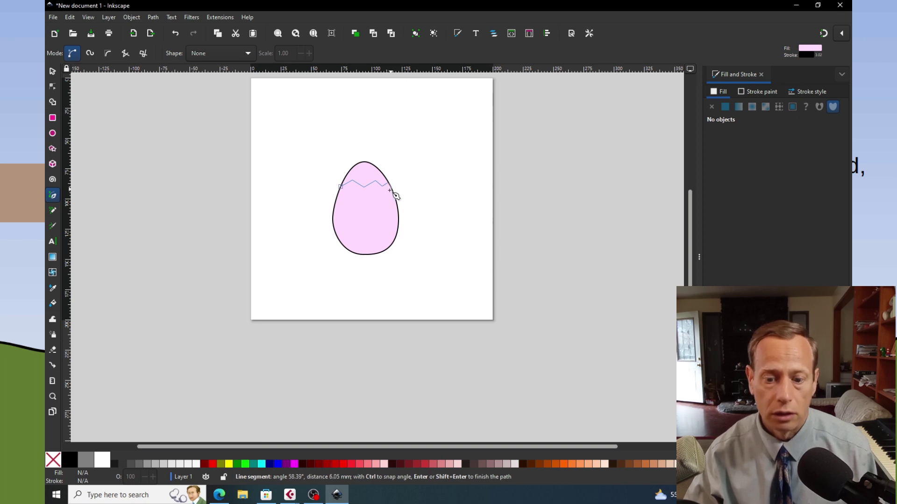
{"action": "left_click", "coordinate": [383, 196]}
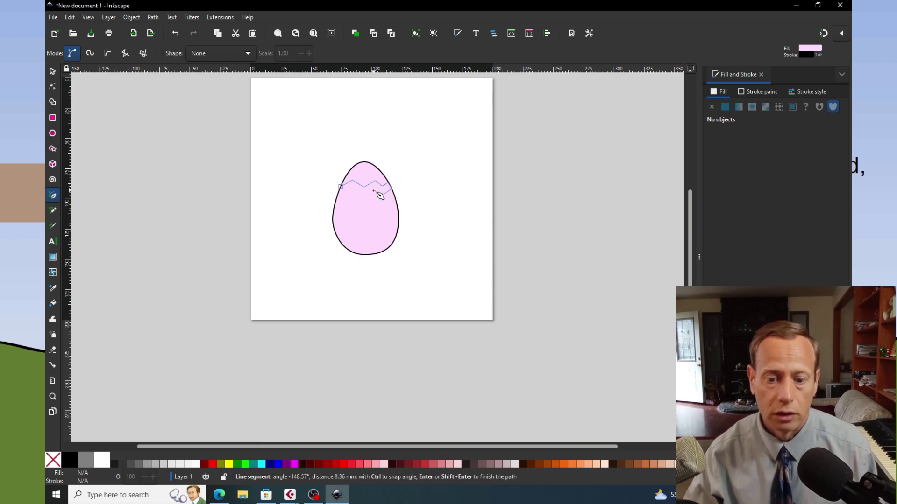
{"action": "left_click", "coordinate": [373, 189]}
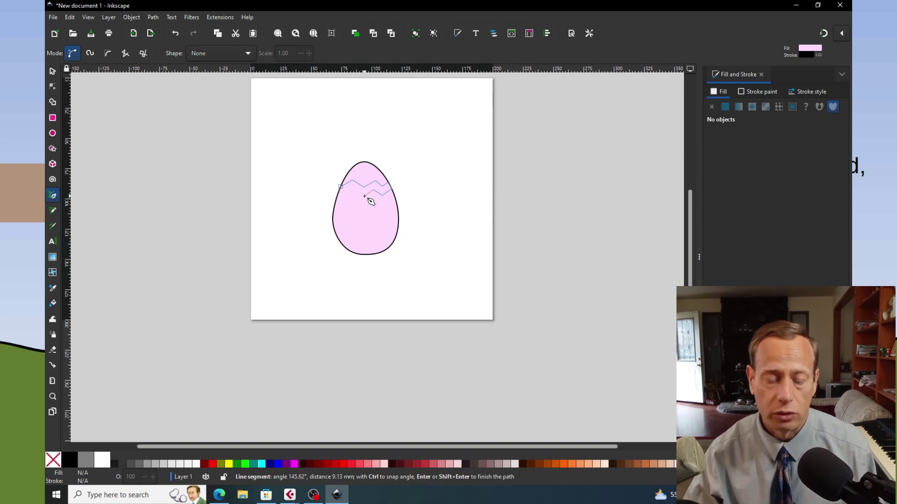
{"action": "left_click", "coordinate": [365, 196]}
{"action": "left_click", "coordinate": [351, 188]}
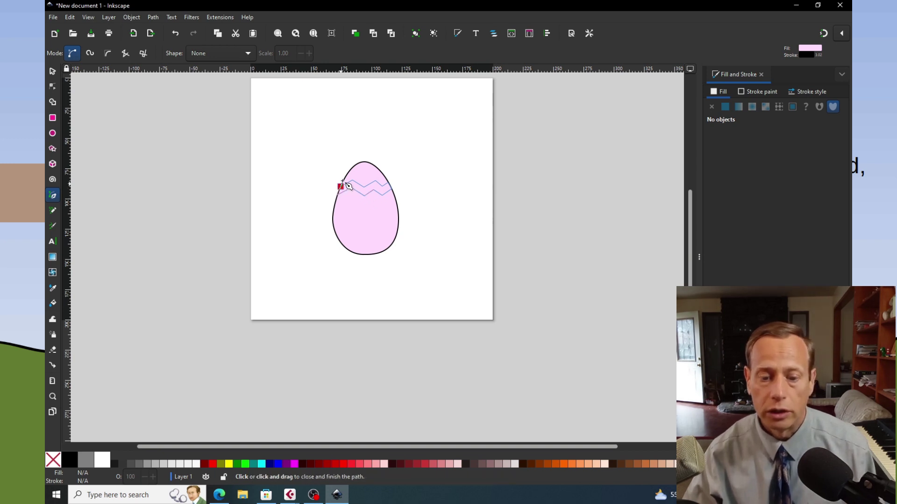
{"action": "left_click", "coordinate": [341, 187]}
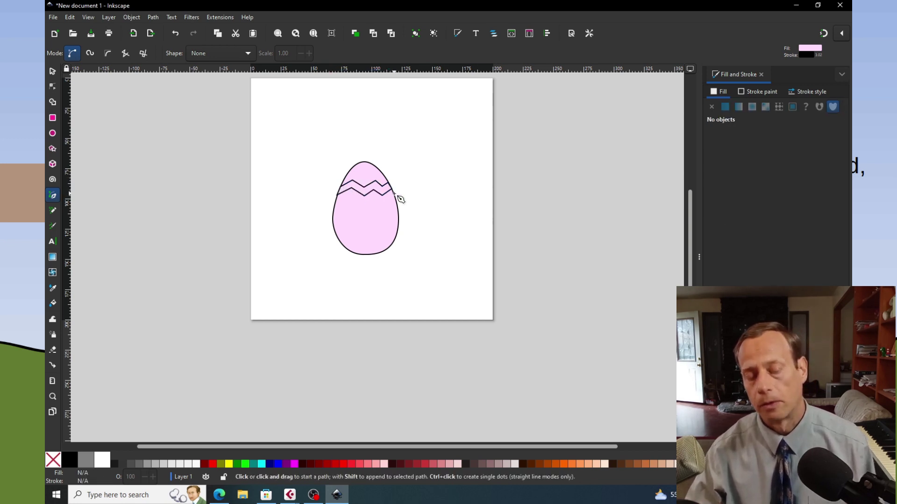
Fill the upper zigzag band with cyan and lighten it to an HSL lightness of 80.
{"action": "left_click", "coordinate": [53, 73]}
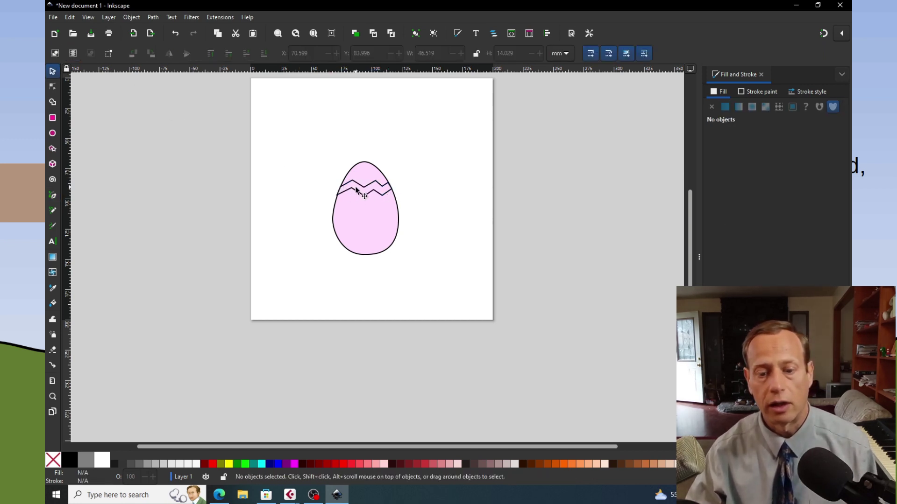
{"action": "left_click", "coordinate": [356, 189]}
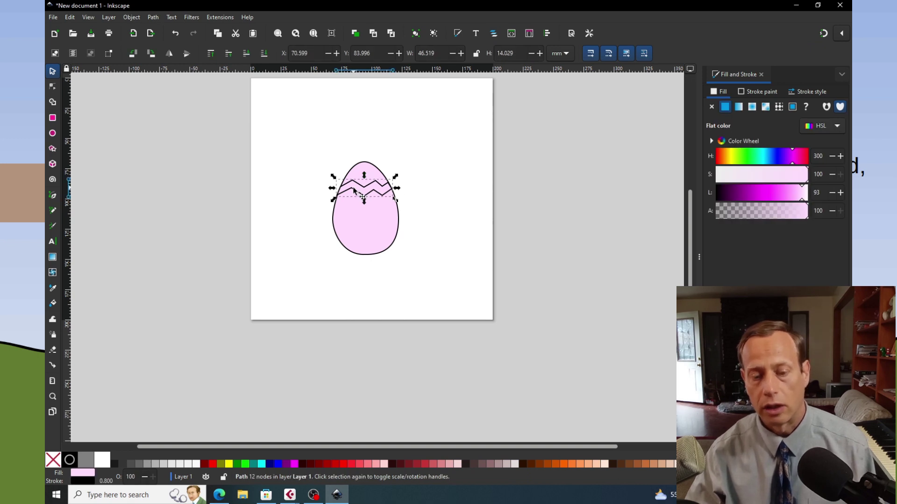
{"action": "left_click", "coordinate": [261, 465]}
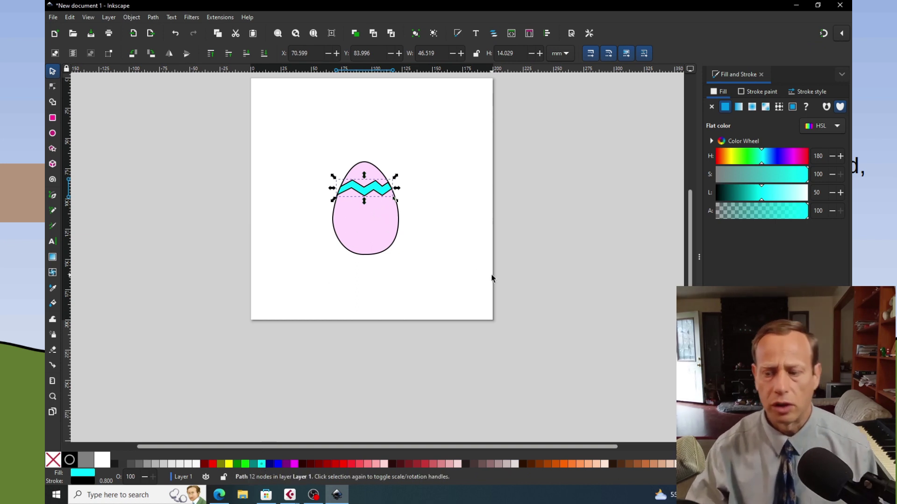
{"action": "left_click_drag", "start_coordinate": [763, 199], "coordinate": [790, 200]}
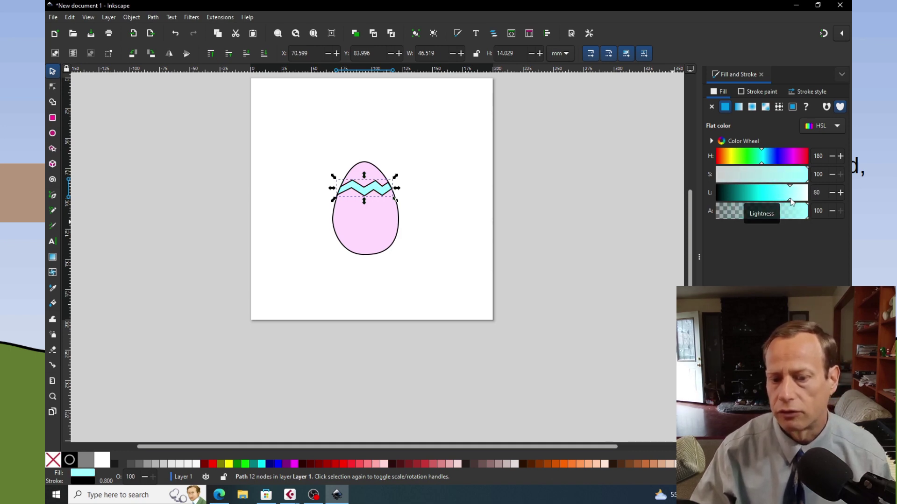
{"action": "left_click", "coordinate": [512, 248]}
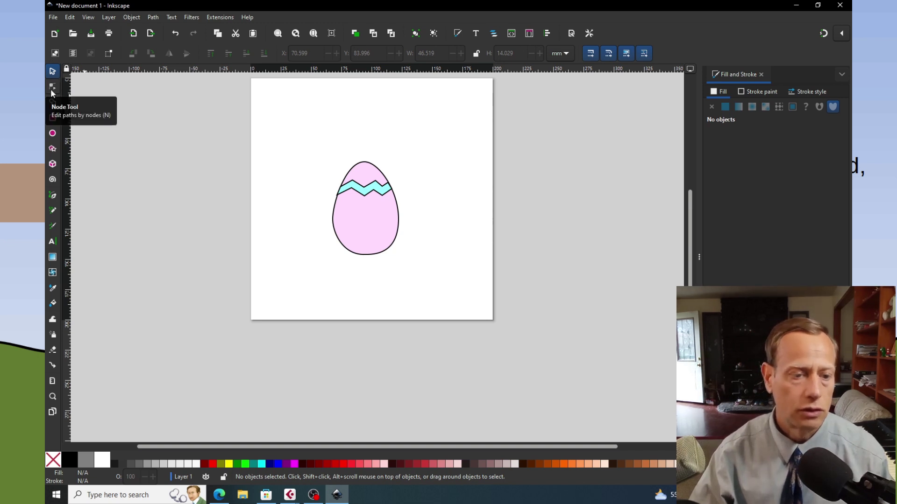
Draw a second closed zigzag band of straight segments across the egg's lower part with the Pen tool, its lower-left corner slightly outside the egg.
{"action": "left_click", "coordinate": [52, 198]}
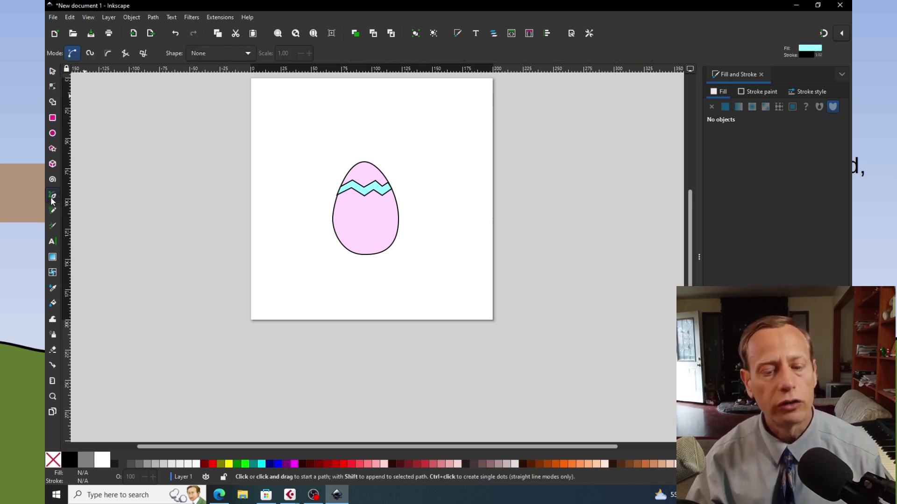
{"action": "left_click", "coordinate": [333, 225]}
{"action": "left_click", "coordinate": [348, 218]}
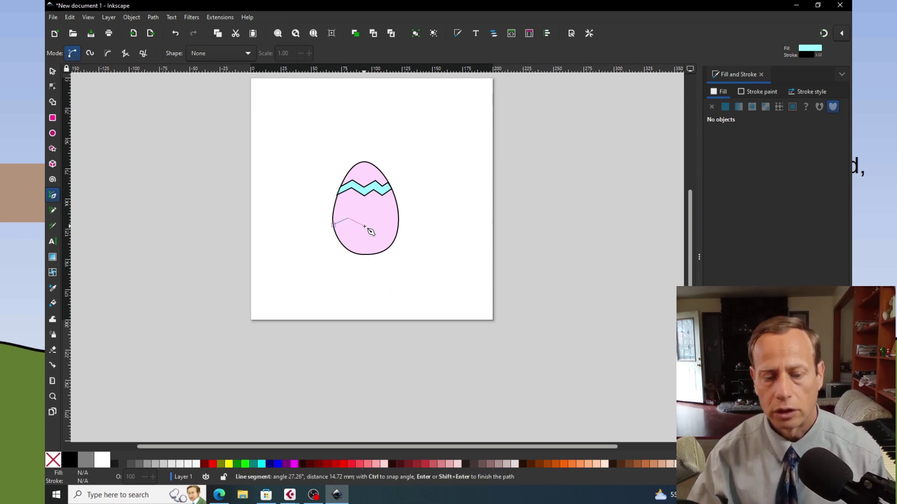
{"action": "left_click", "coordinate": [361, 226]}
{"action": "left_click", "coordinate": [374, 218]}
{"action": "left_click", "coordinate": [383, 225]}
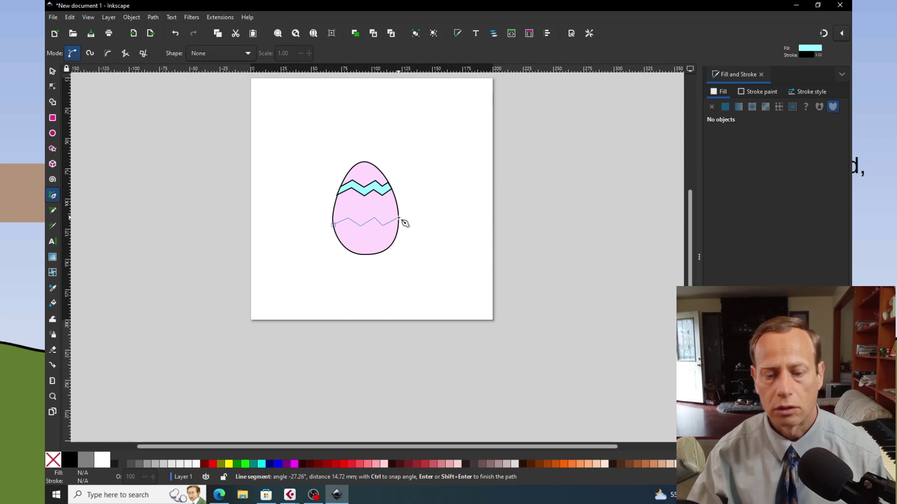
{"action": "left_click", "coordinate": [398, 218]}
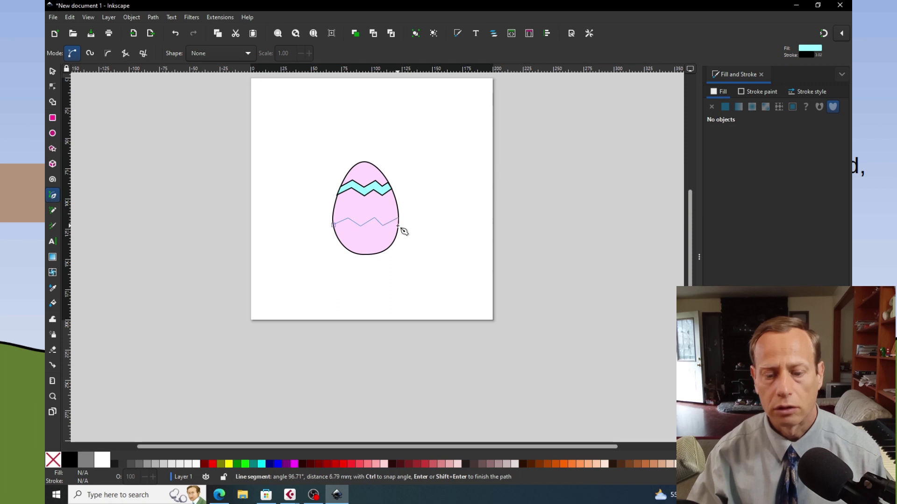
{"action": "left_click", "coordinate": [372, 227]}
{"action": "left_click", "coordinate": [360, 234]}
{"action": "left_click", "coordinate": [346, 227]}
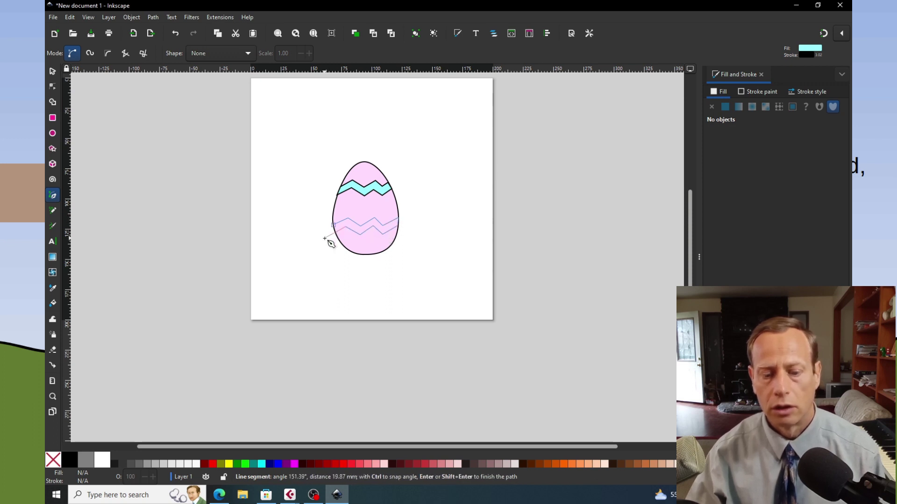
{"action": "left_click", "coordinate": [325, 239]}
{"action": "left_click", "coordinate": [333, 225]}
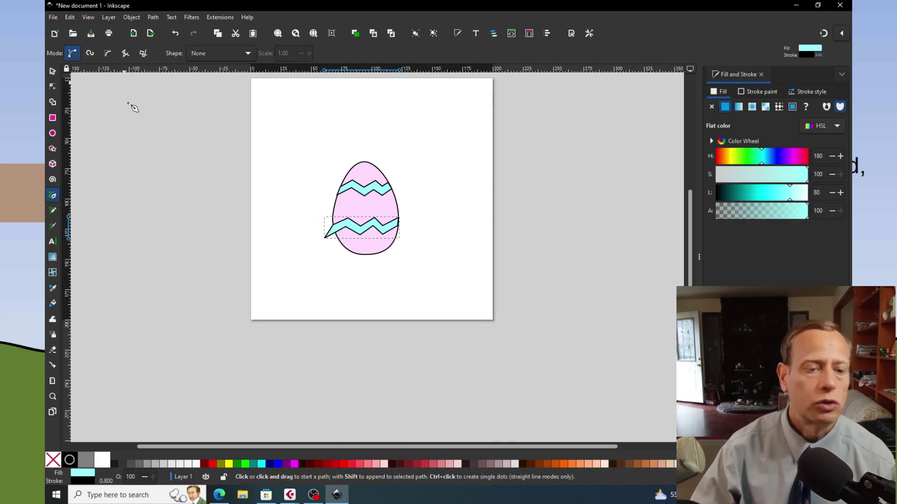
Move the lower band's protruding lower-left node inward to the egg's outline, making the band about 55 mm wide.
{"action": "left_click", "coordinate": [52, 87]}
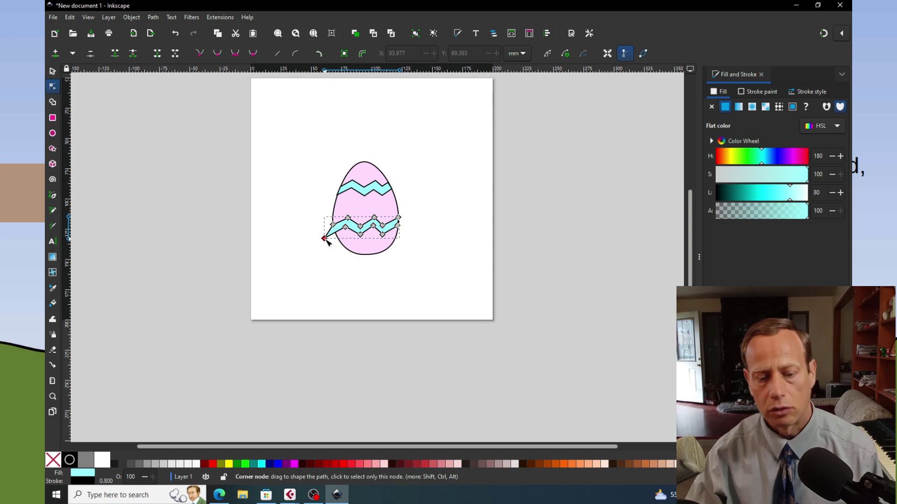
{"action": "left_click_drag", "start_coordinate": [325, 240], "coordinate": [336, 234]}
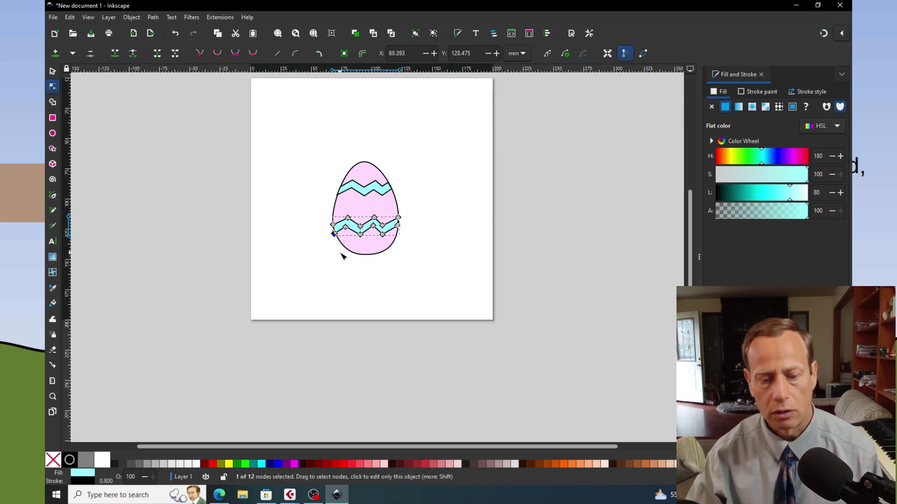
{"action": "left_click", "coordinate": [52, 71]}
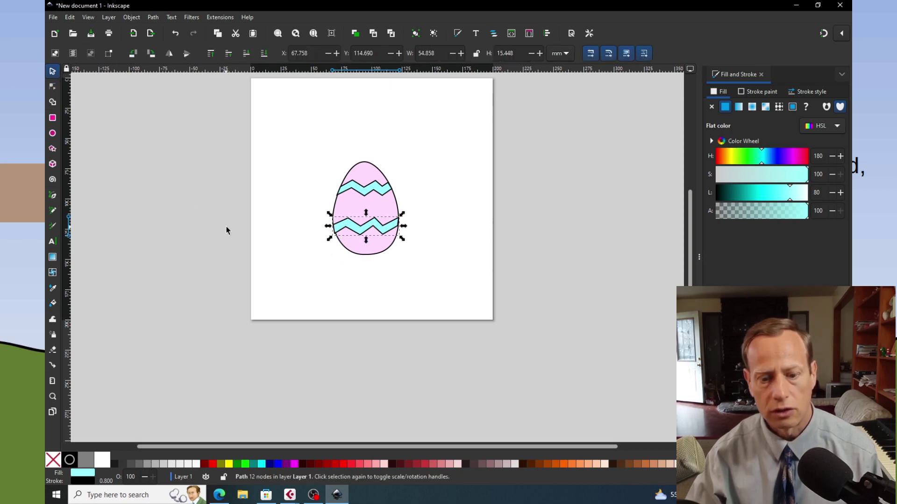
{"action": "left_click", "coordinate": [268, 207]}
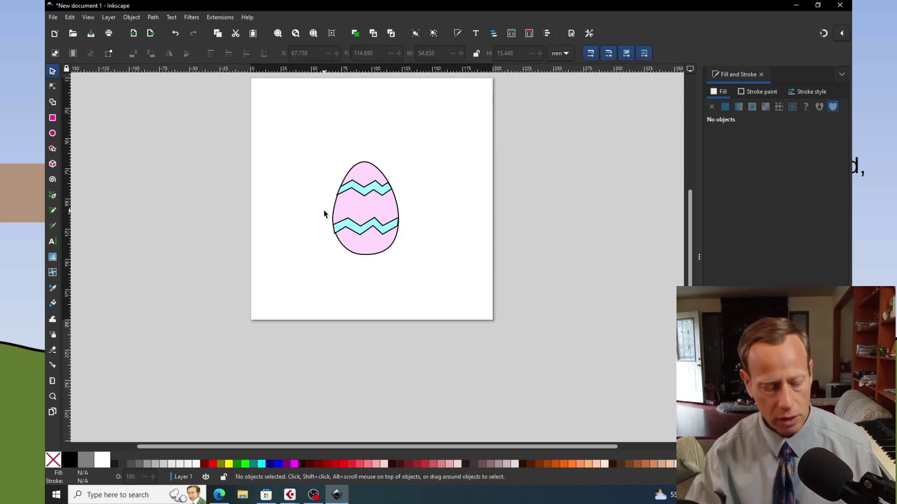
Fine-tune the lower band's bottom-left corner node so it sits exactly on the egg's outline, at X about 70.2 mm.
{"action": "key", "text": "ctrl"}
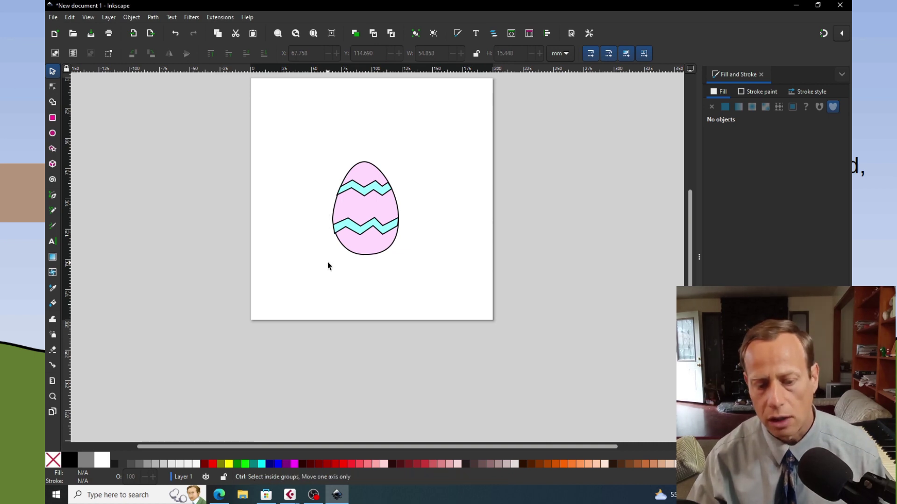
{"action": "scroll", "coordinate": [328, 265], "scroll_direction": "up", "scroll_amount": 4}
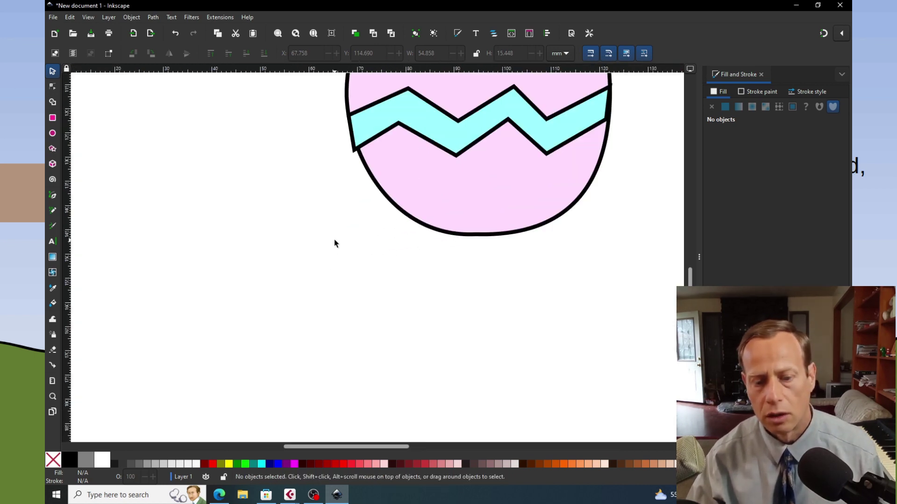
{"action": "scroll", "coordinate": [335, 243], "scroll_direction": "up", "scroll_amount": 5}
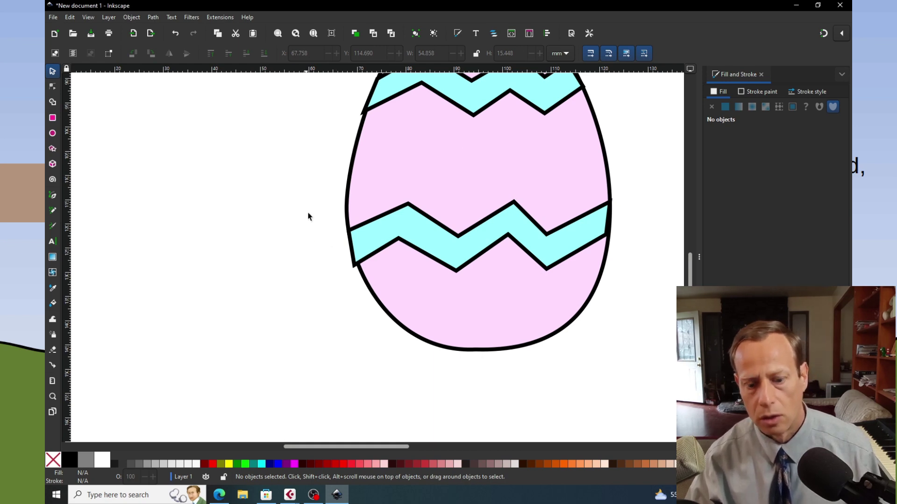
{"action": "left_click", "coordinate": [52, 87]}
{"action": "left_click", "coordinate": [367, 252]}
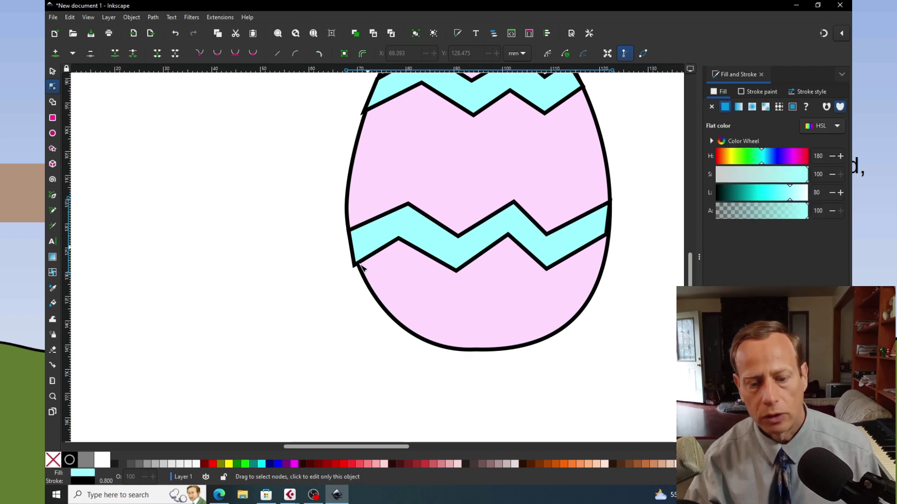
{"action": "left_click_drag", "start_coordinate": [359, 268], "coordinate": [362, 269]}
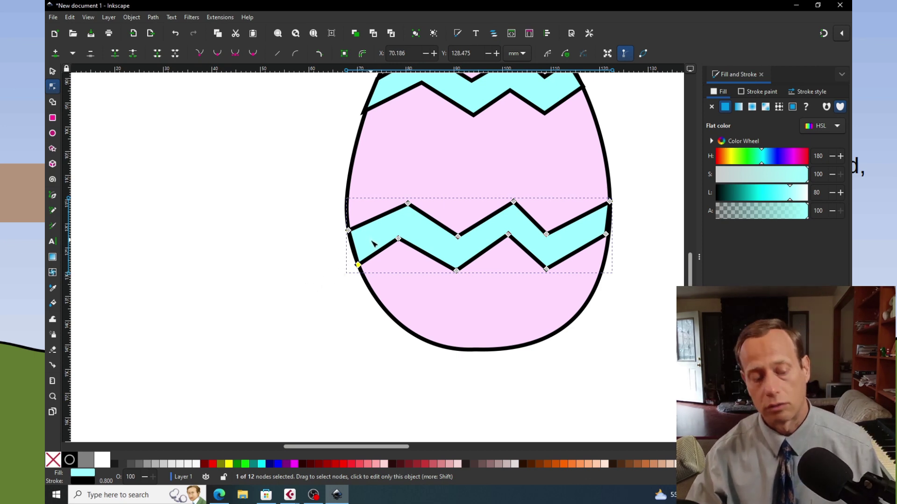
{"action": "scroll", "coordinate": [372, 242], "scroll_direction": "down", "scroll_amount": 5}
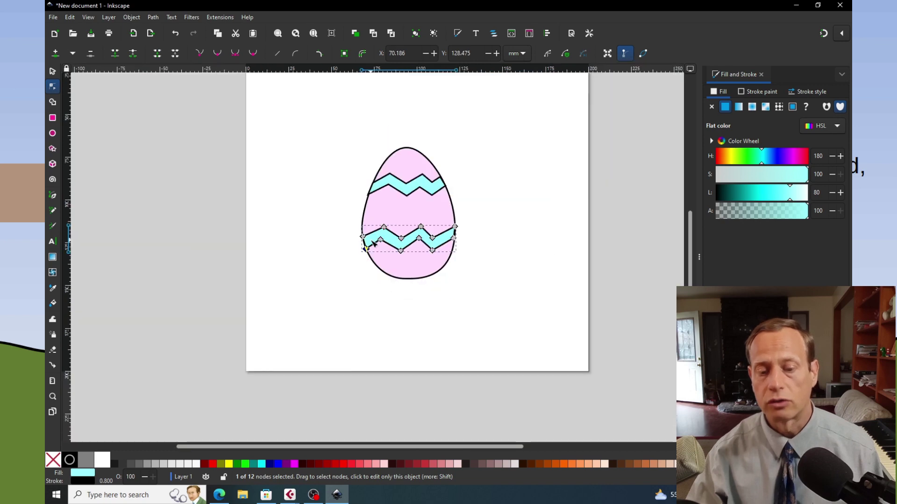
{"action": "left_click", "coordinate": [52, 71]}
{"action": "left_click", "coordinate": [318, 243]}
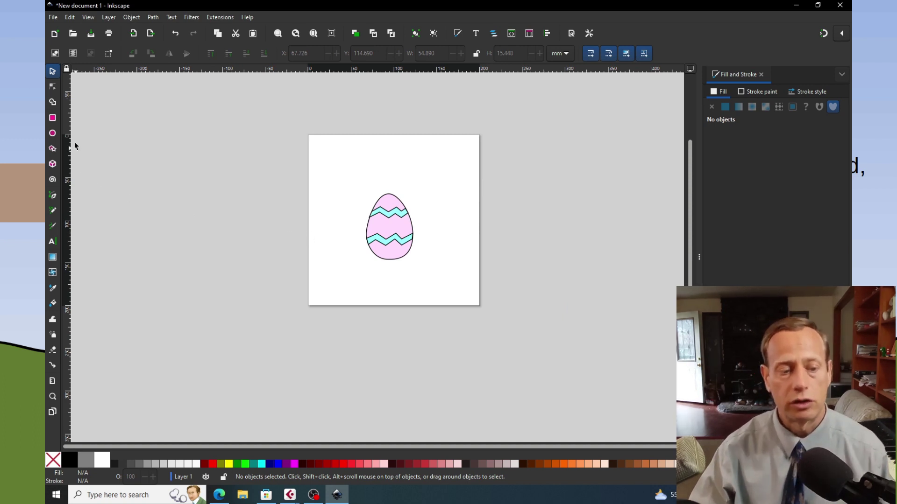
Draw four small ellipses about 8 to 10 mm across on the egg: one near the top, two between the bands and one near the base.
{"action": "left_click", "coordinate": [53, 133]}
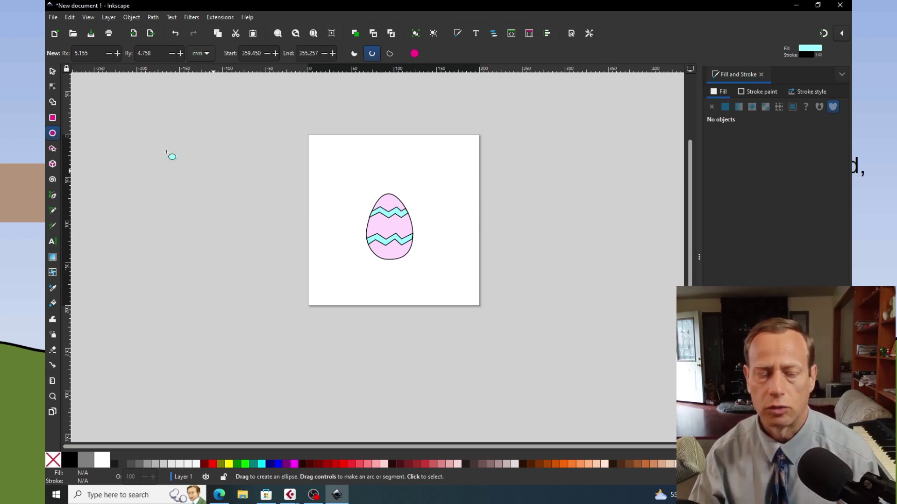
{"action": "left_click_drag", "start_coordinate": [374, 221], "coordinate": [405, 234]}
{"action": "left_click_drag", "start_coordinate": [381, 198], "coordinate": [389, 205]}
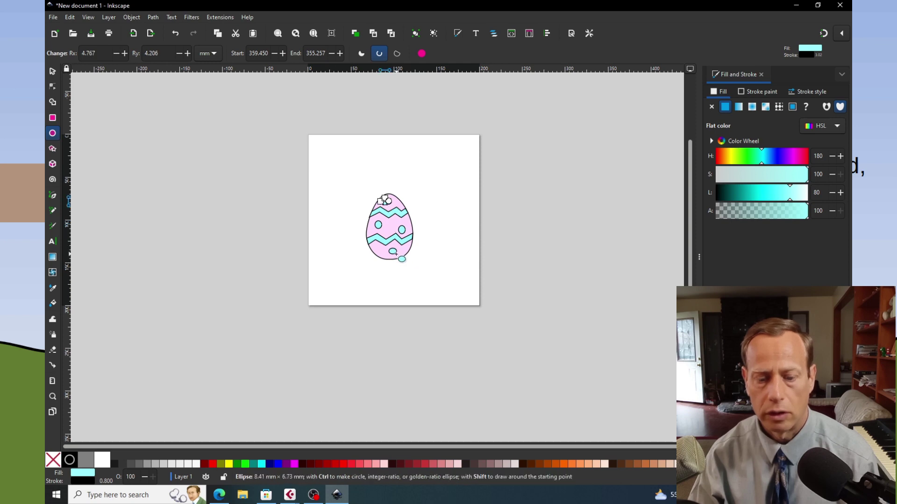
{"action": "left_click", "coordinate": [394, 253]}
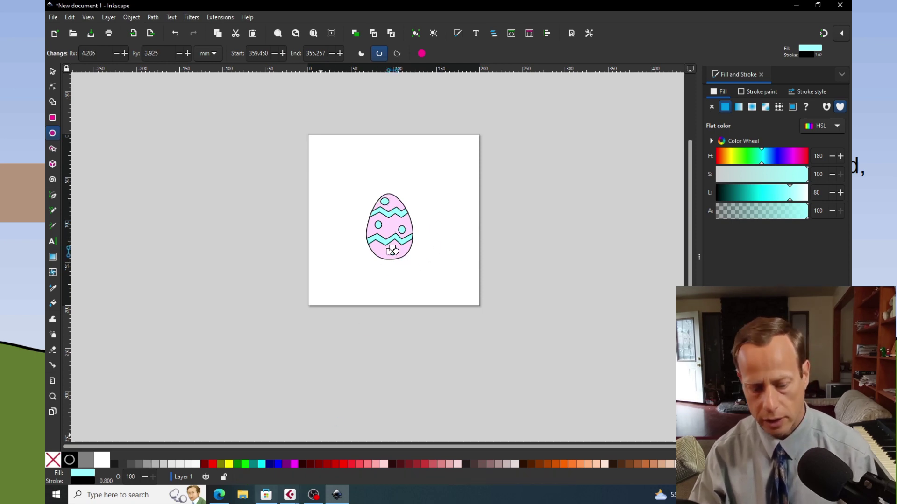
Fill the bottom ellipse with a light purple using HSL hue 276, saturation 100 and lightness 73.
{"action": "left_click", "coordinate": [295, 463]}
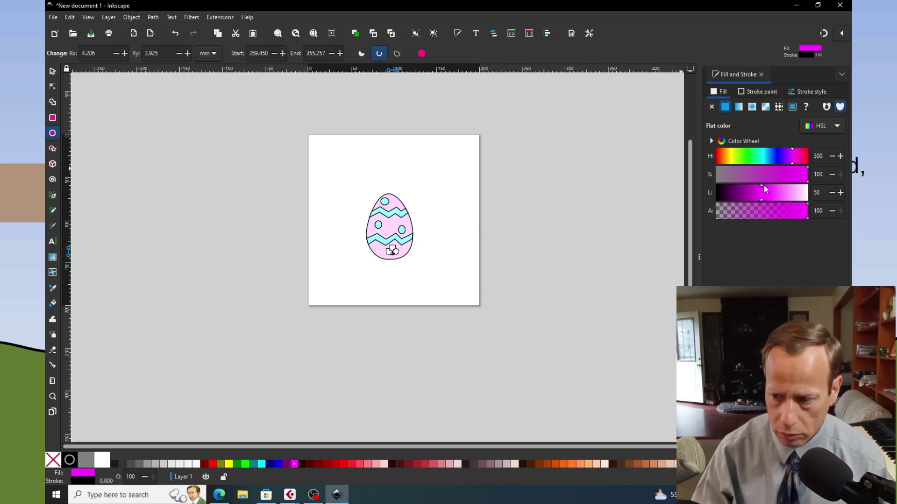
{"action": "mouse_move", "coordinate": [759, 184]}
{"action": "left_mouse_down"}
{"action": "mouse_move", "coordinate": [734, 185]}
{"action": "mouse_move", "coordinate": [765, 188]}
{"action": "left_mouse_up"}
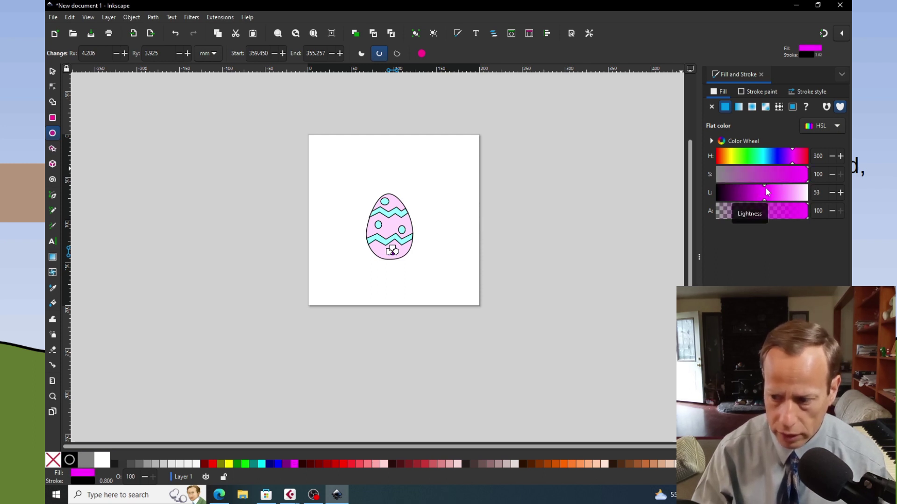
{"action": "left_click", "coordinate": [787, 155]}
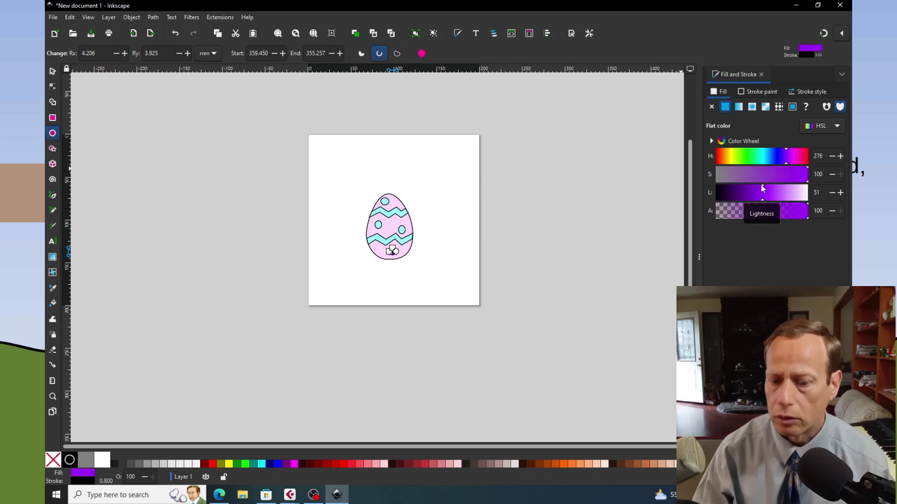
{"action": "left_click", "coordinate": [774, 188]}
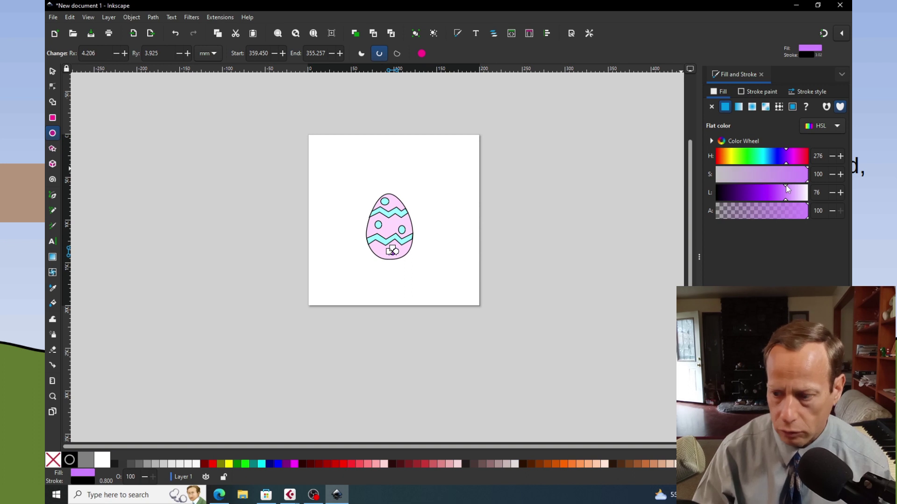
{"action": "left_click_drag", "start_coordinate": [786, 185], "coordinate": [779, 186]}
{"action": "left_click", "coordinate": [783, 187]}
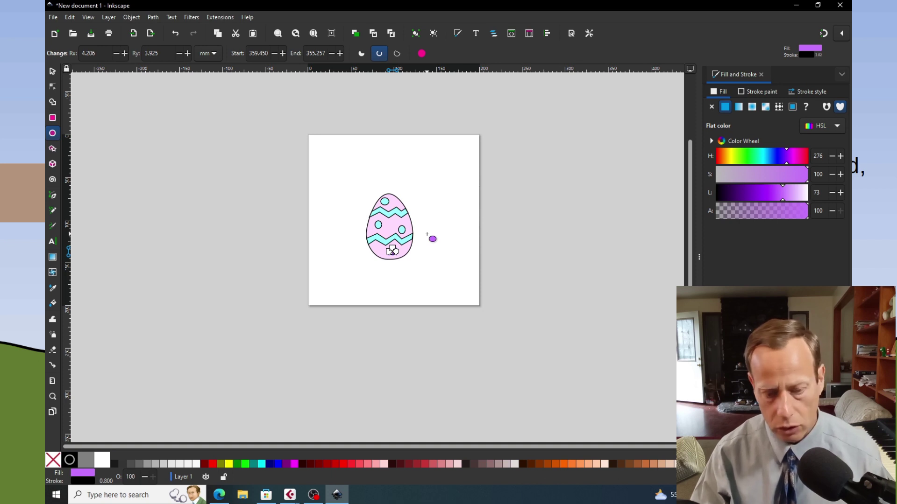
{"action": "scroll", "coordinate": [426, 234], "scroll_direction": "up", "scroll_amount": 3}
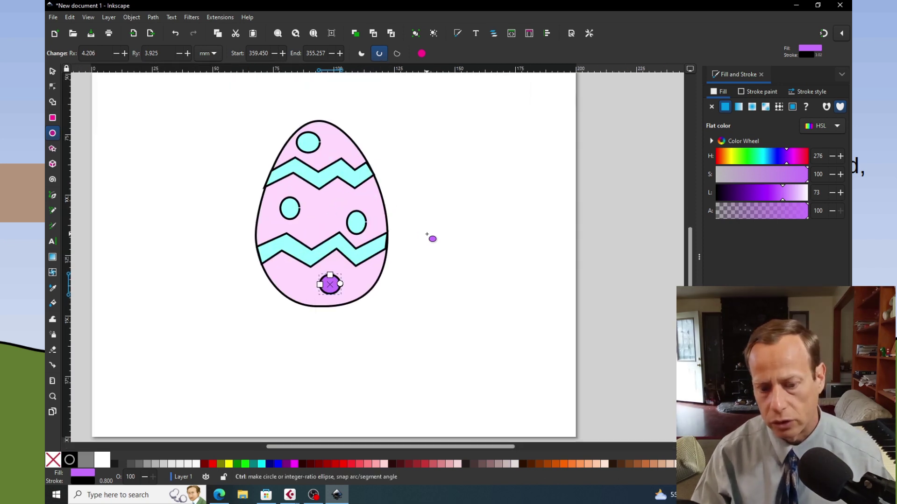
{"action": "scroll", "coordinate": [426, 234], "scroll_direction": "down", "scroll_amount": 1}
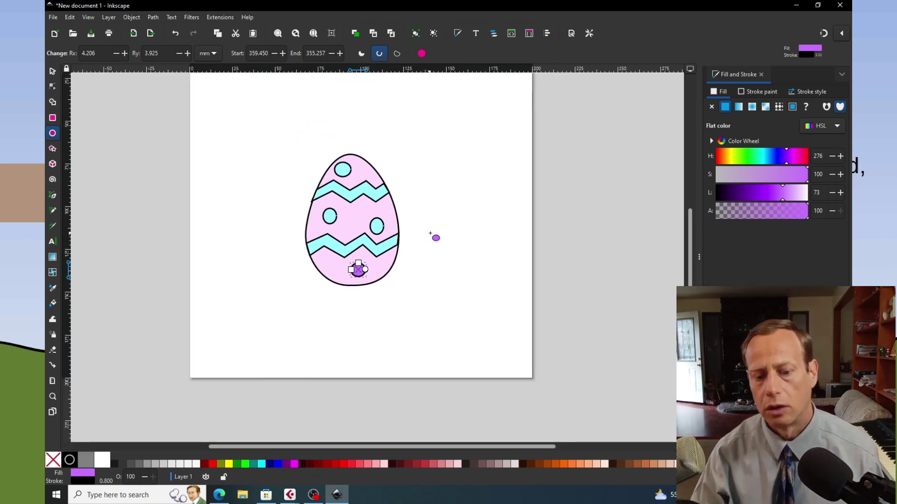
Fill the upper of the two green-side ellipses, the one between the bands nearer the egg's left edge, light green using HSL 120, 100, 68.
{"action": "left_click", "coordinate": [53, 72]}
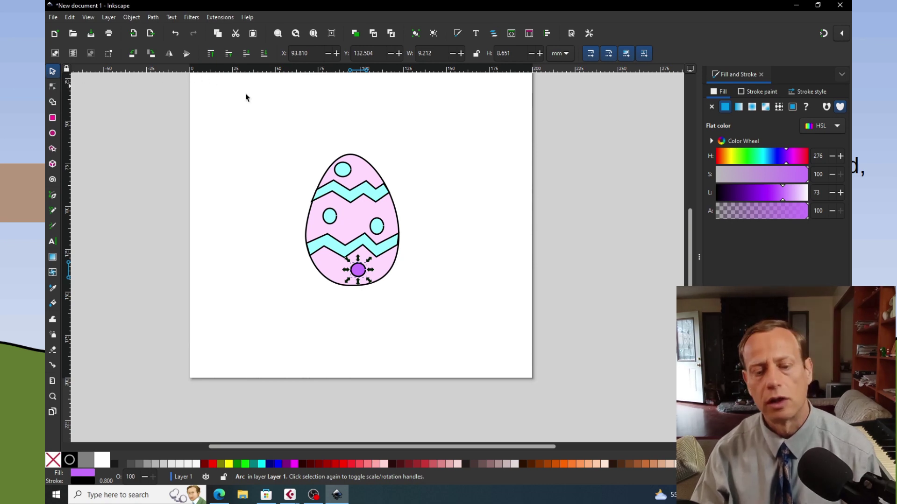
{"action": "left_click", "coordinate": [330, 218]}
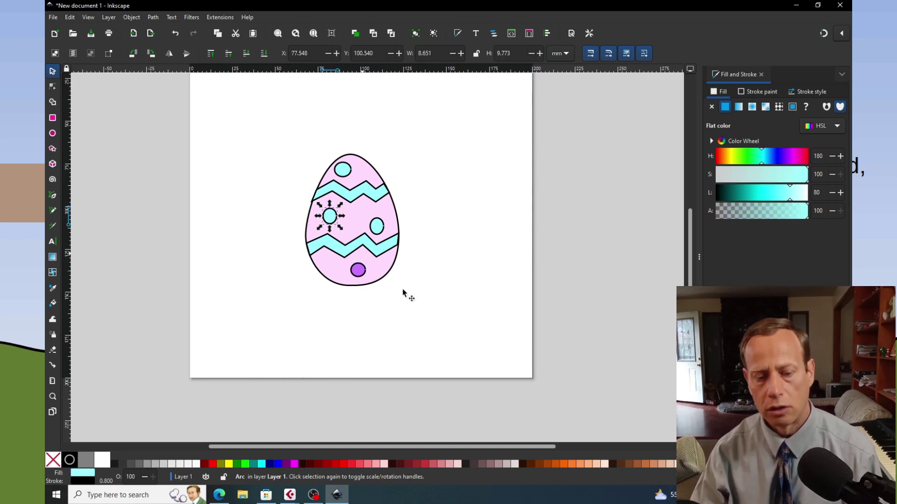
{"action": "left_click", "coordinate": [245, 464]}
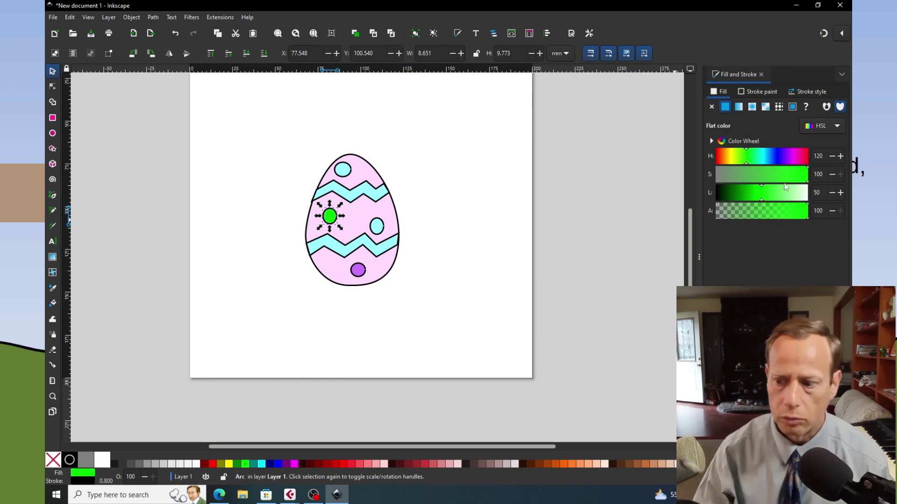
{"action": "left_click_drag", "start_coordinate": [762, 189], "coordinate": [781, 190]}
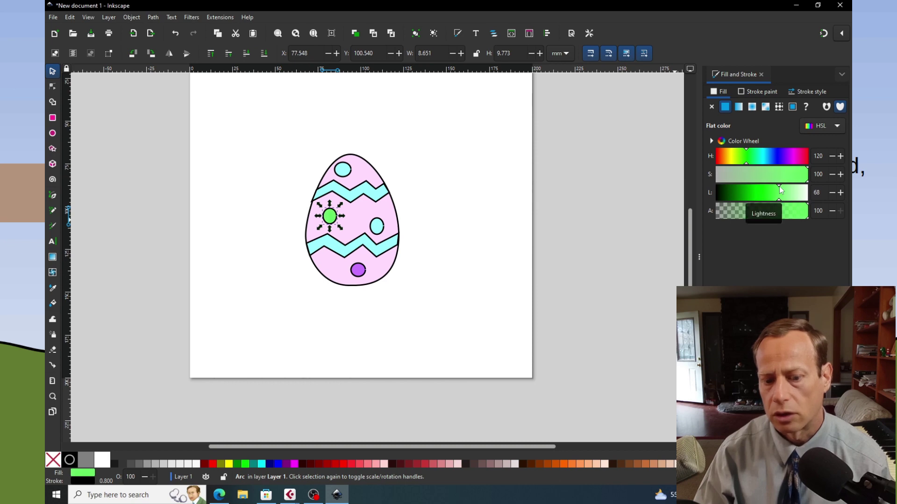
Fill the ellipse near the egg's tip with pale yellow using HSL hue 60, saturation 100 and lightness 78.
{"action": "left_click", "coordinate": [341, 171]}
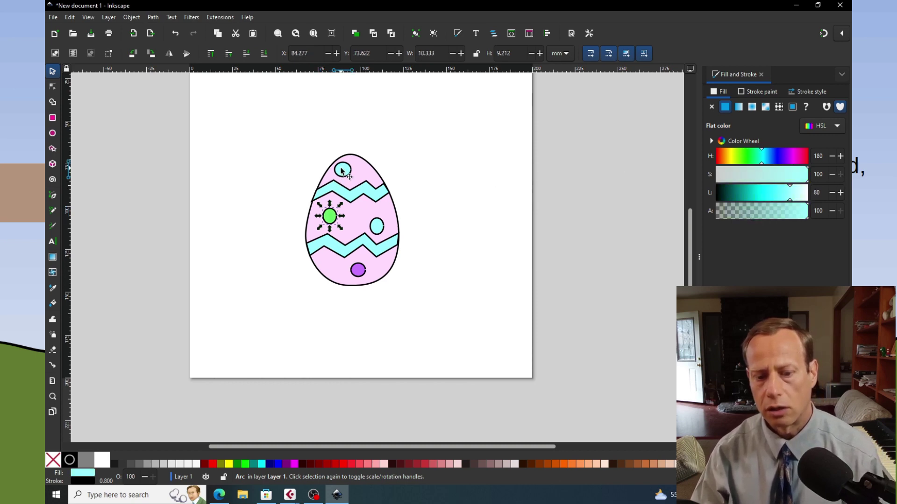
{"action": "left_click", "coordinate": [229, 464]}
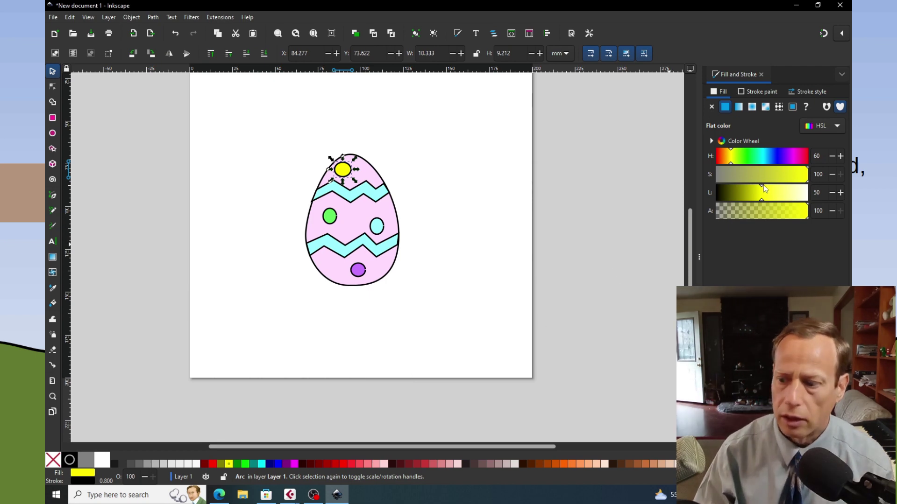
{"action": "left_click_drag", "start_coordinate": [763, 188], "coordinate": [787, 191]}
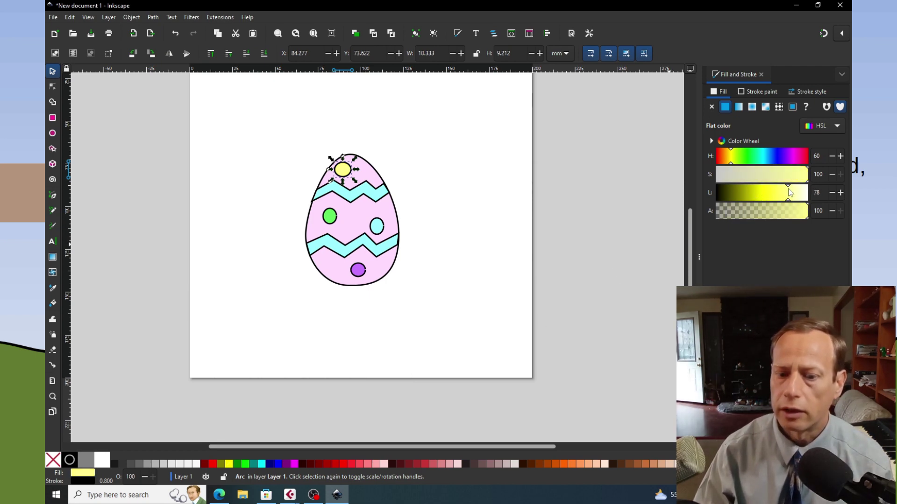
Recolour the remaining turquoise ellipse between the bands to light periwinkle using HSL hue 235, saturation 100 and lightness 85.
{"action": "left_click", "coordinate": [377, 227]}
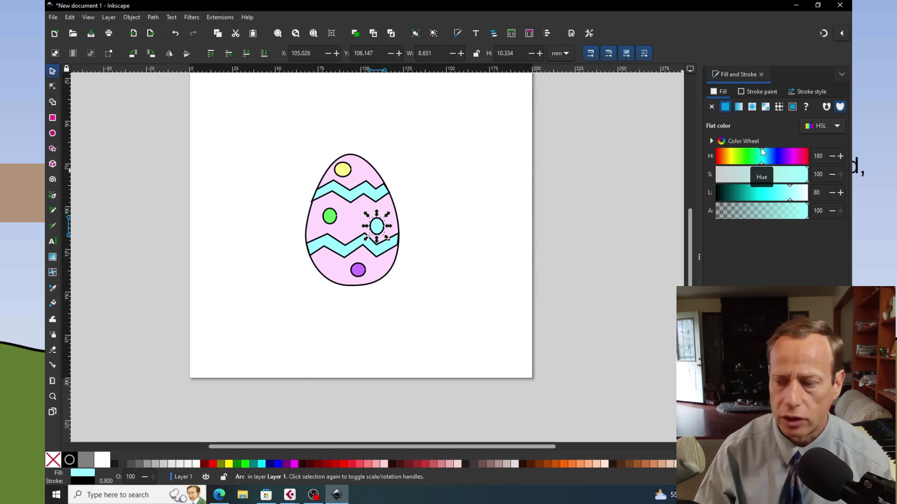
{"action": "left_click_drag", "start_coordinate": [762, 151], "coordinate": [776, 152]}
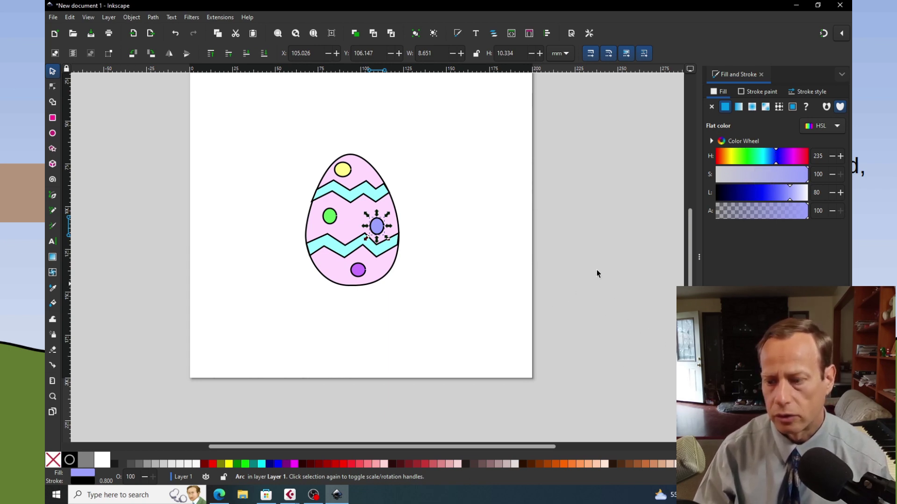
{"action": "left_click_drag", "start_coordinate": [791, 194], "coordinate": [794, 186]}
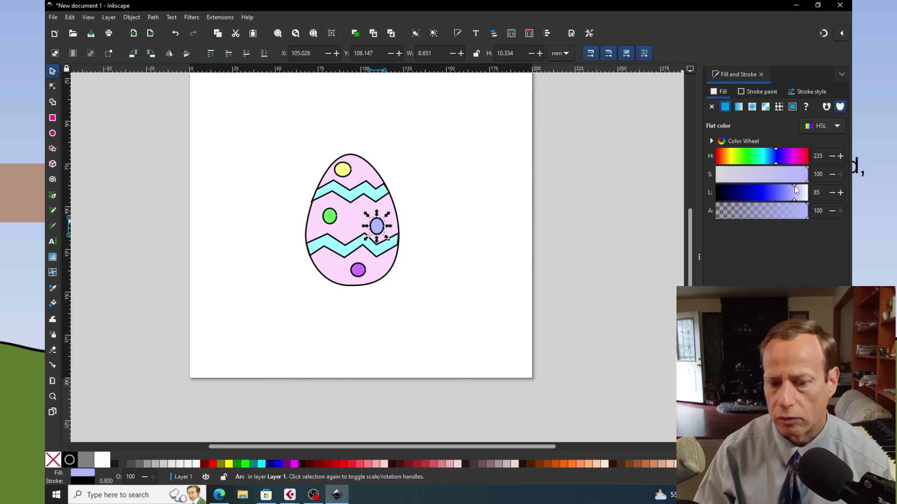
{"action": "left_click", "coordinate": [495, 231]}
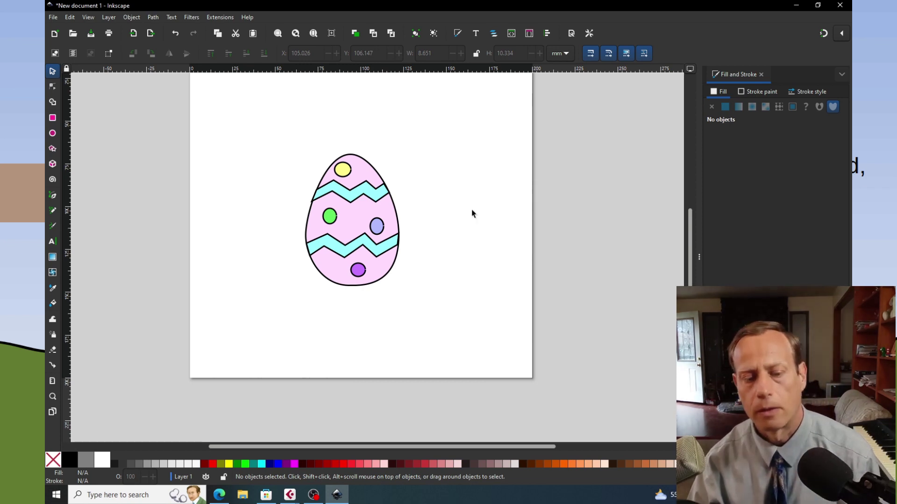
Group the egg outline, both bands and all four ellipses, and move the group up to about X 70.5, Y 50.8 mm.
{"action": "left_click_drag", "start_coordinate": [274, 122], "coordinate": [297, 154]}
{"action": "scroll", "coordinate": [414, 164], "scroll_direction": "up", "scroll_amount": 2}
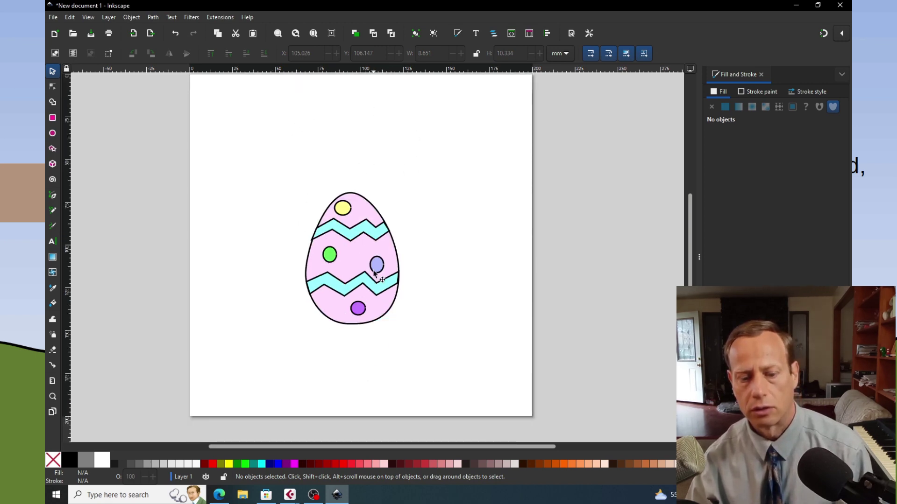
{"action": "left_click_drag", "start_coordinate": [257, 156], "coordinate": [435, 345]}
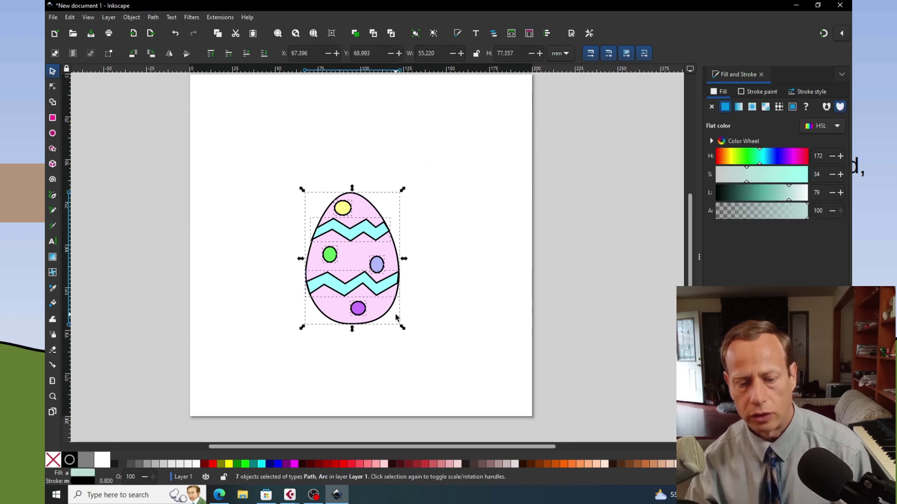
{"action": "right_click", "coordinate": [364, 254]}
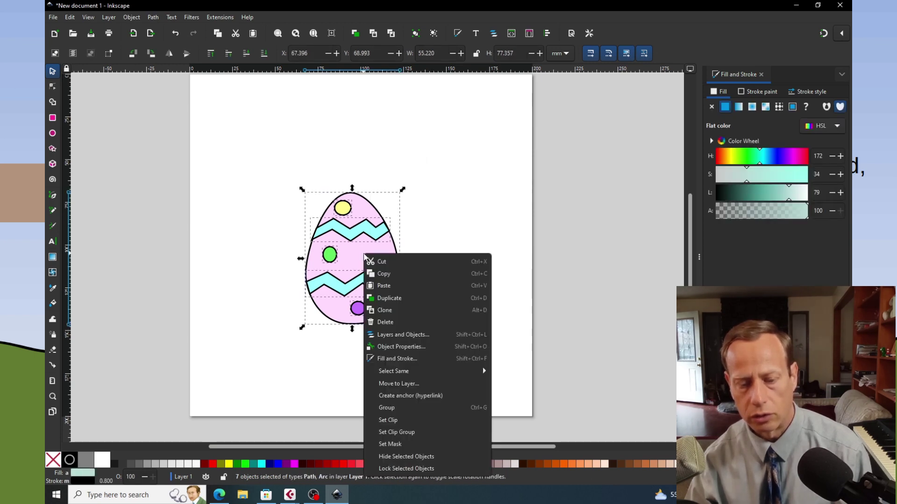
{"action": "left_click", "coordinate": [400, 408]}
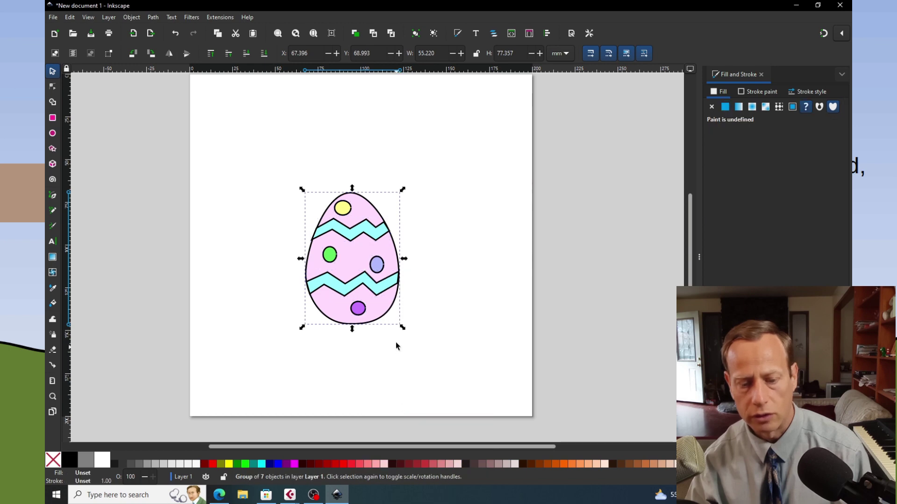
{"action": "left_click_drag", "start_coordinate": [350, 255], "coordinate": [354, 224]}
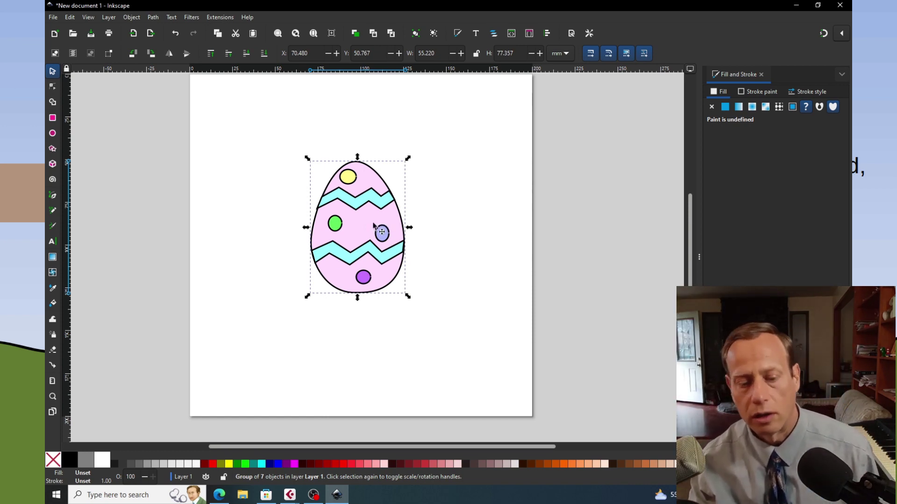
Open the export settings for a single PNG file and set the export area to the selection.
{"action": "left_click", "coordinate": [54, 18]}
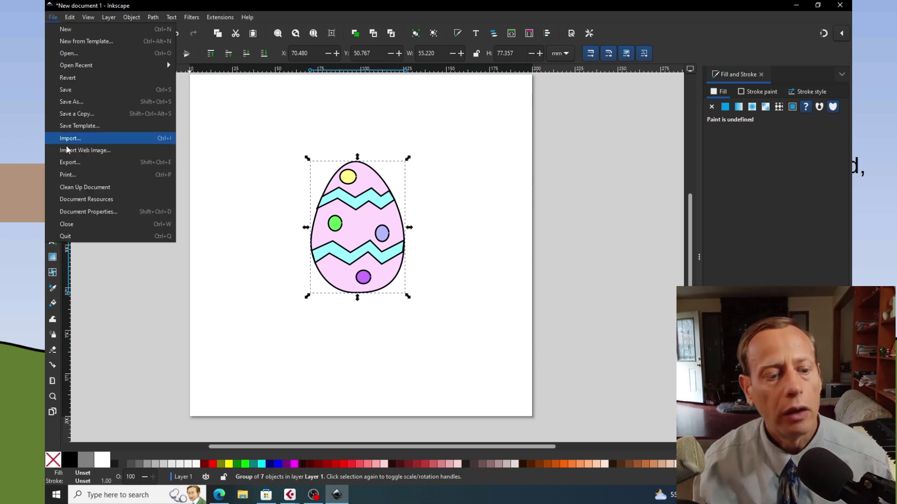
{"action": "left_click", "coordinate": [70, 162]}
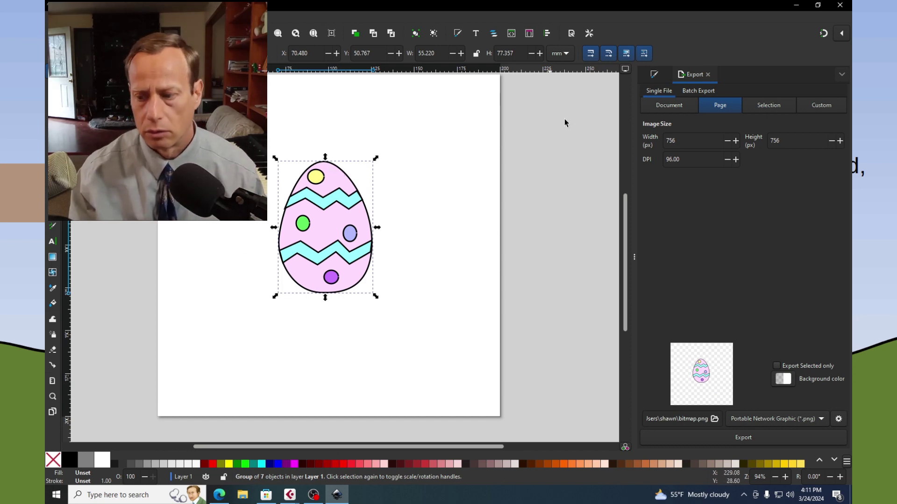
{"action": "left_click", "coordinate": [769, 104]}
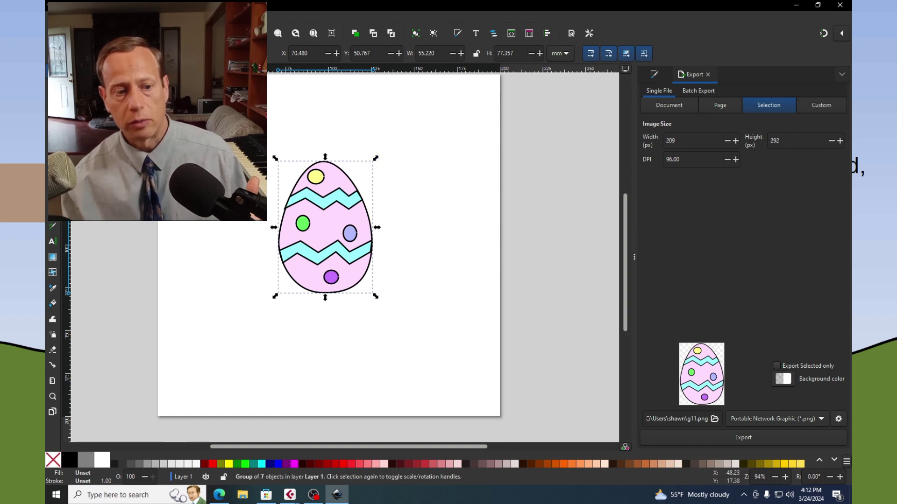
Try scaling only the egg outline inside the group to about 66 by 52 mm, and undo the scaling.
{"action": "left_click", "coordinate": [364, 170]}
{"action": "key", "text": "n"}
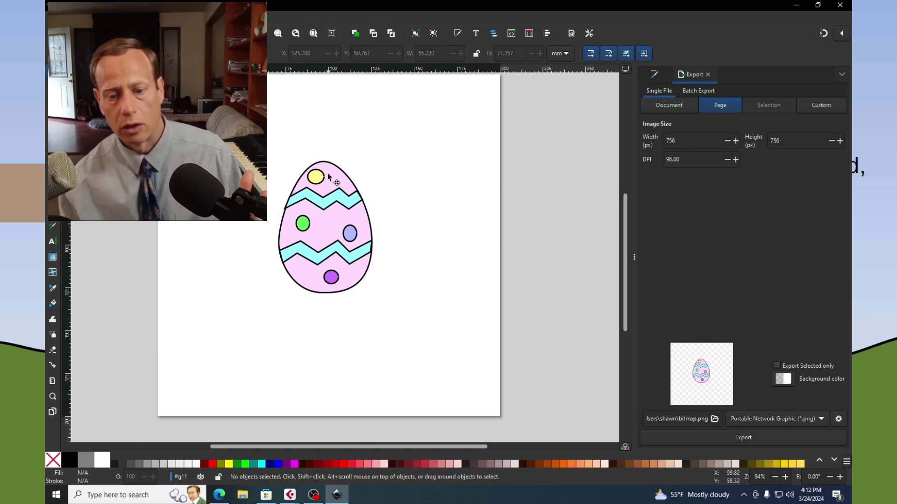
{"action": "left_click", "coordinate": [350, 209]}
{"action": "left_click", "coordinate": [356, 222]}
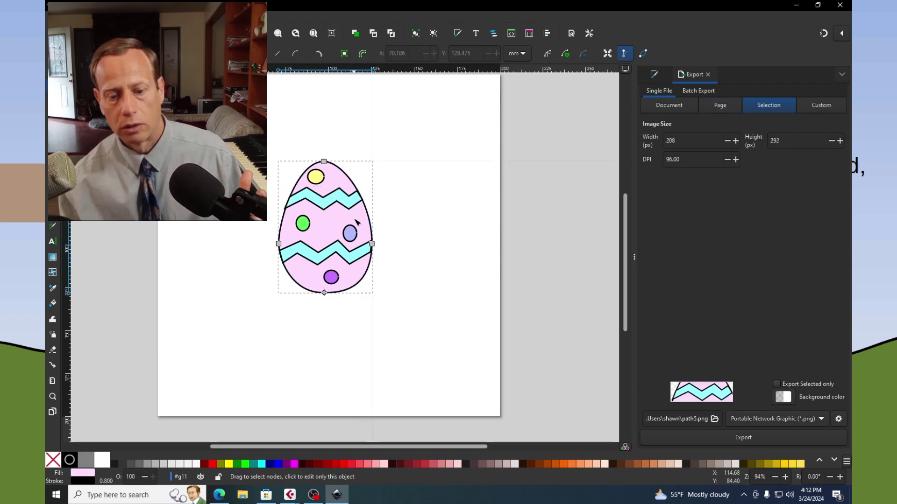
{"action": "left_click", "coordinate": [393, 172]}
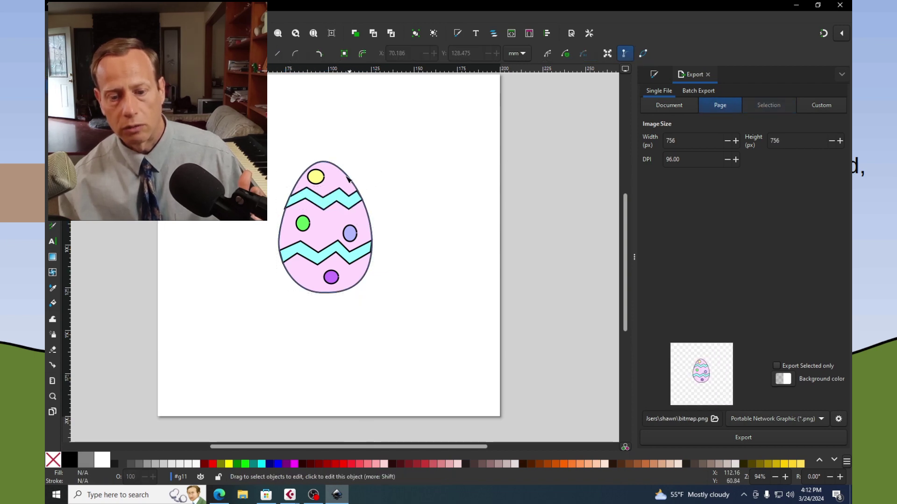
{"action": "left_click", "coordinate": [332, 162]}
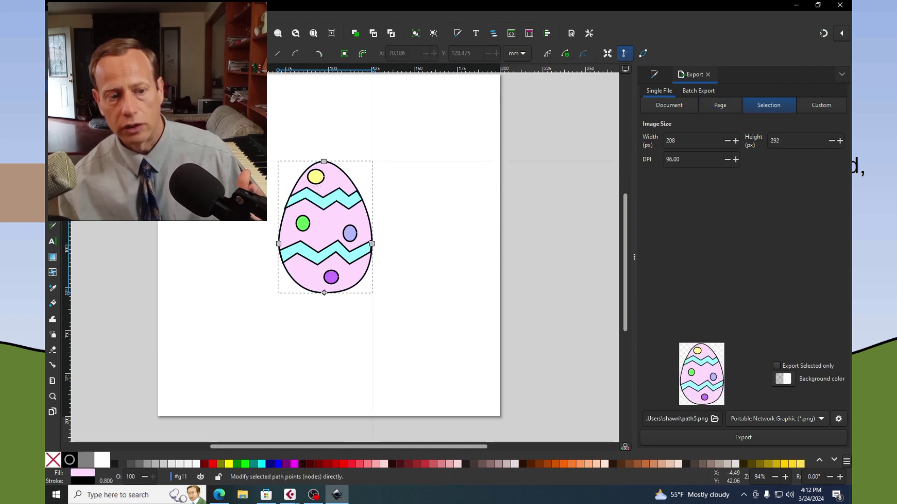
{"action": "key", "text": "s"}
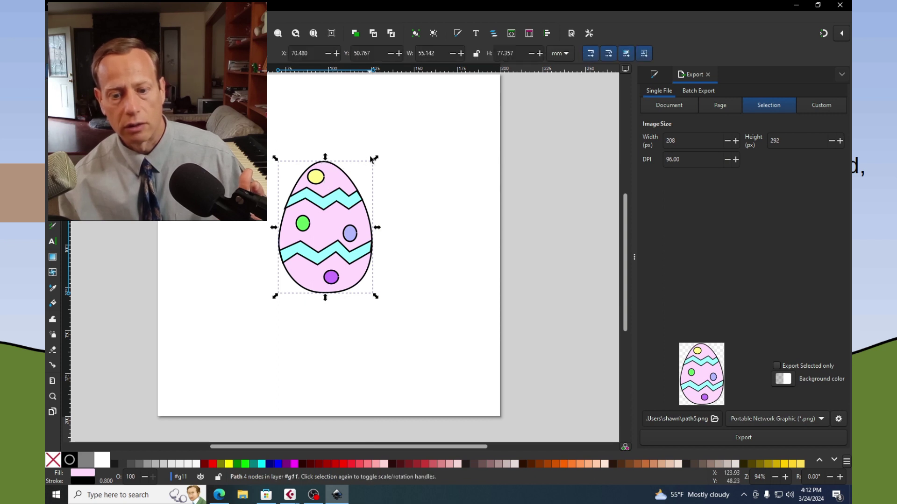
{"action": "left_click_drag", "start_coordinate": [376, 160], "coordinate": [395, 204]}
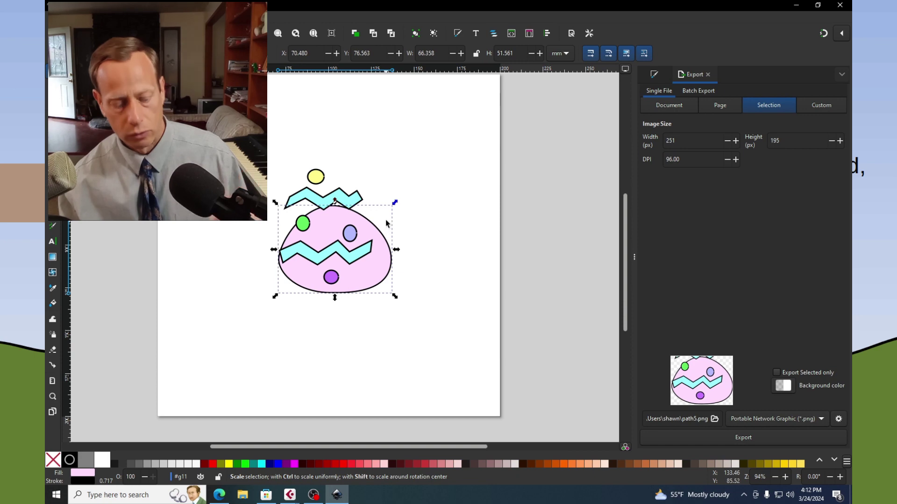
{"action": "key", "text": "ctrl+z"}
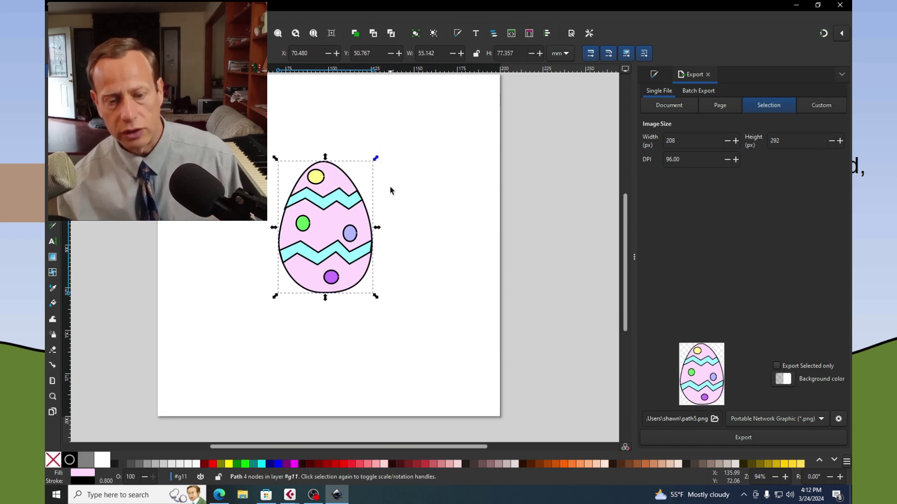
{"action": "left_click", "coordinate": [371, 164]}
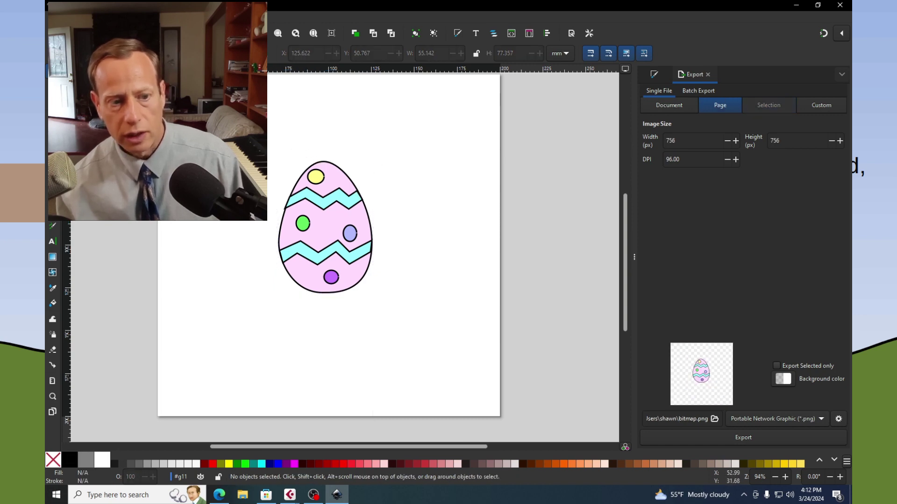
{"action": "left_click", "coordinate": [345, 189]}
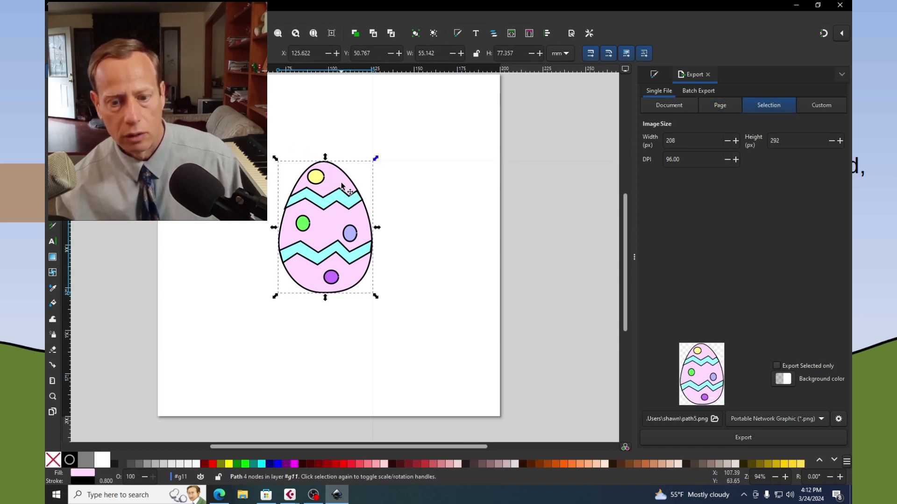
{"action": "double_click", "coordinate": [339, 183]}
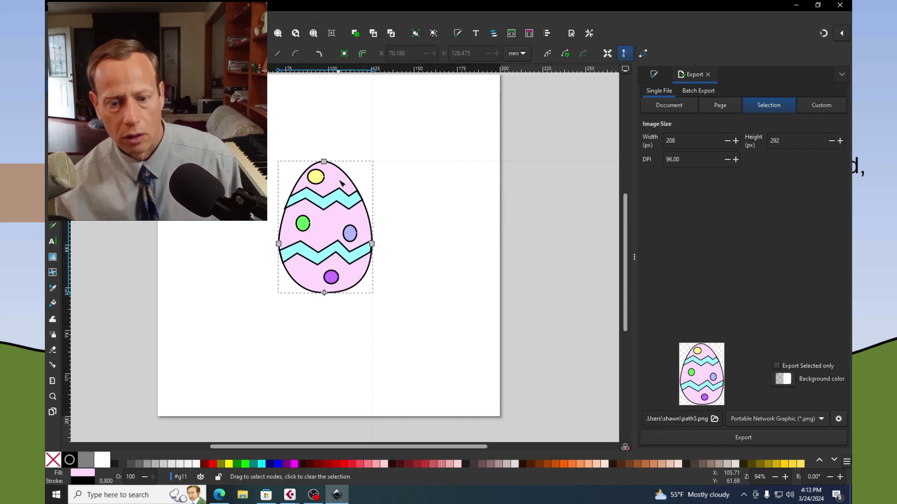
{"action": "left_click", "coordinate": [397, 186]}
{"action": "left_click", "coordinate": [339, 182]}
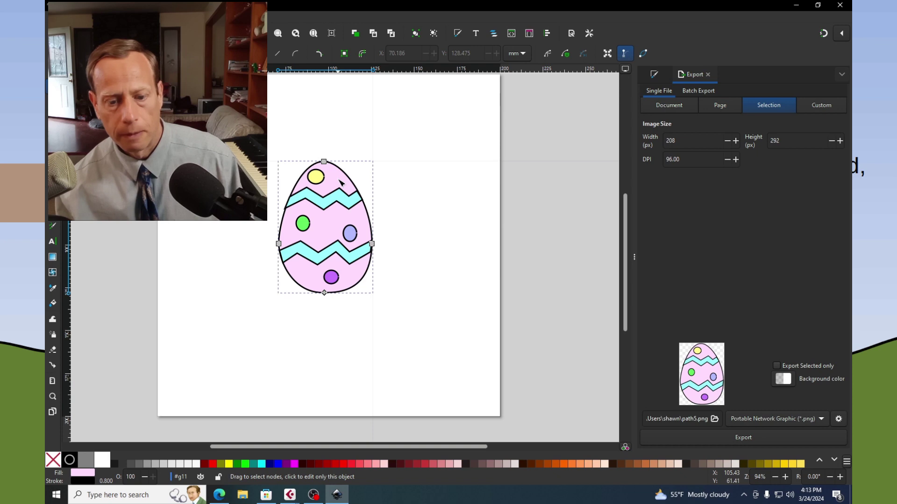
{"action": "left_click", "coordinate": [52, 72]}
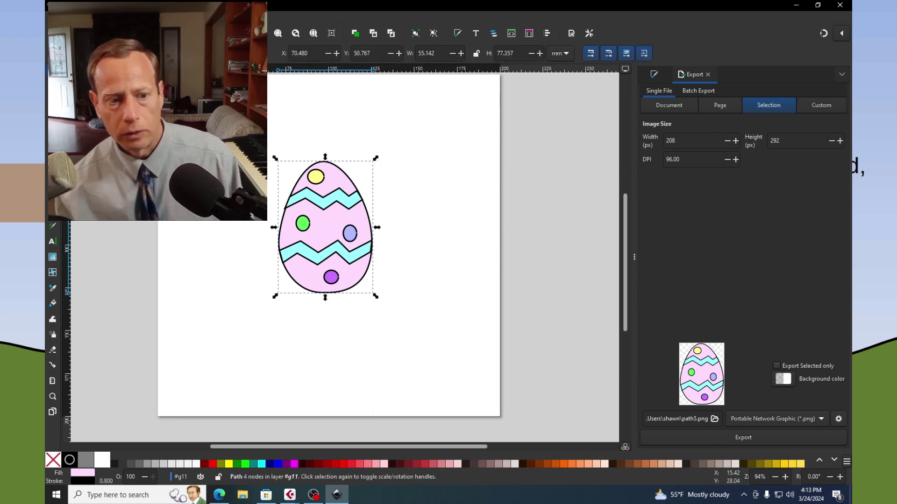
{"action": "double_click", "coordinate": [336, 178]}
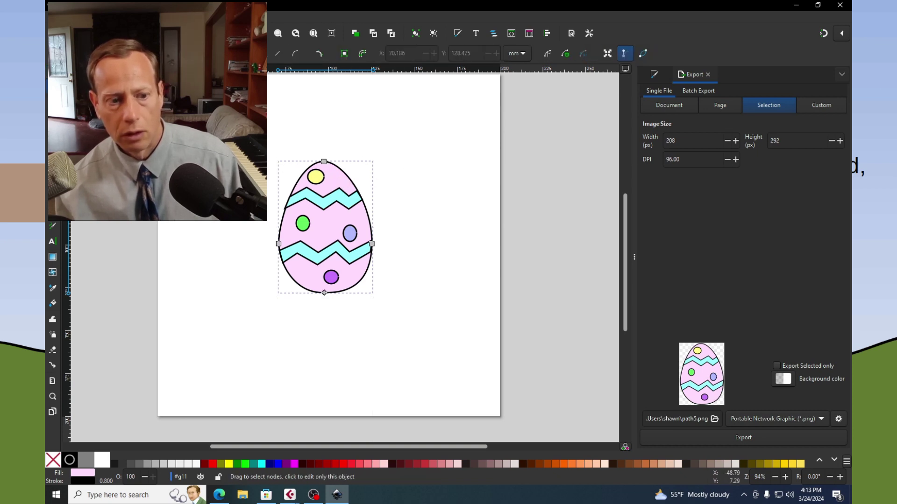
{"action": "left_click", "coordinate": [52, 71]}
{"action": "left_click", "coordinate": [333, 179]}
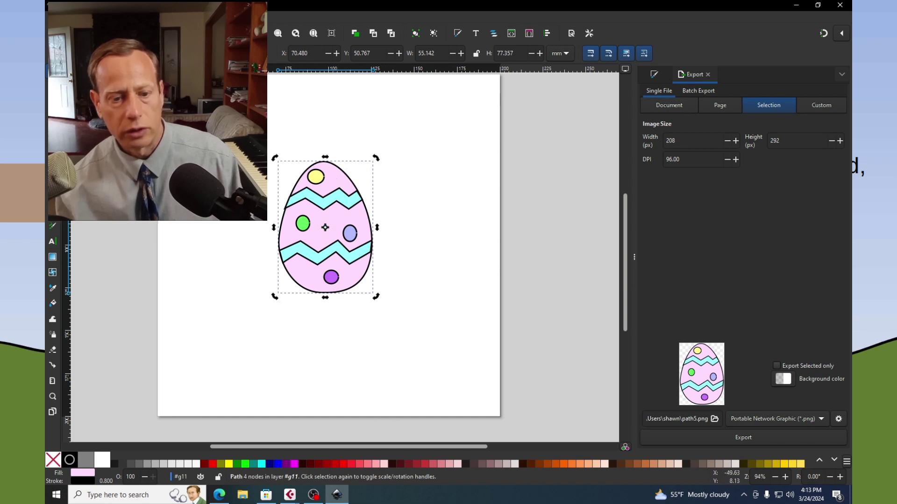
{"action": "left_click", "coordinate": [442, 195]}
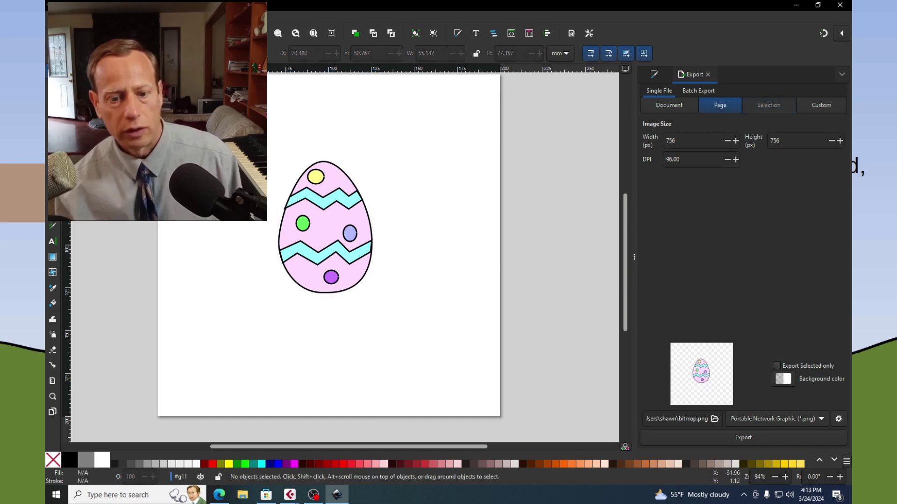
Try rotating only the egg outline, and undo the rotation.
{"action": "left_click", "coordinate": [334, 181]}
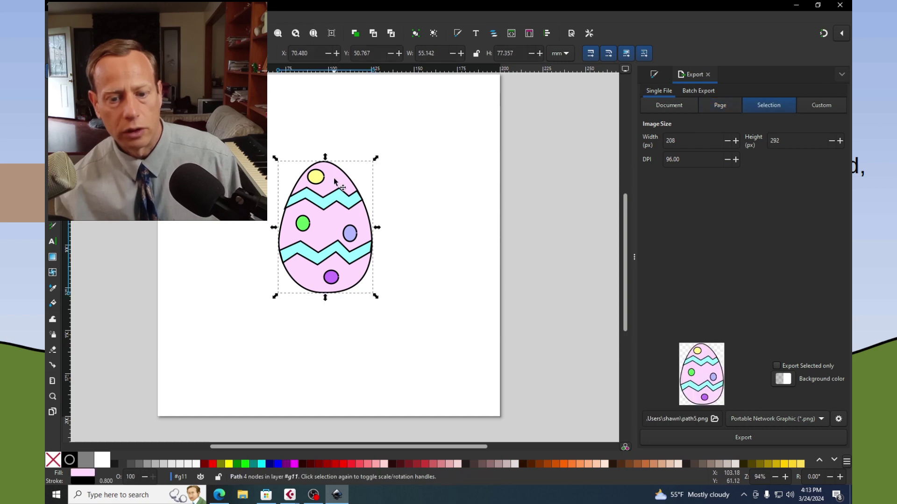
{"action": "left_click", "coordinate": [335, 182]}
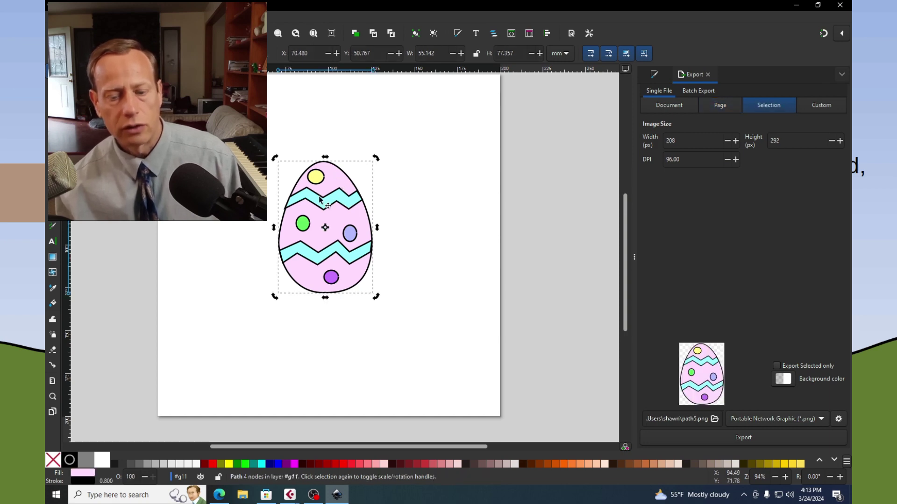
{"action": "left_click_drag", "start_coordinate": [378, 159], "coordinate": [396, 208]}
{"action": "key", "text": "ctrl+z"}
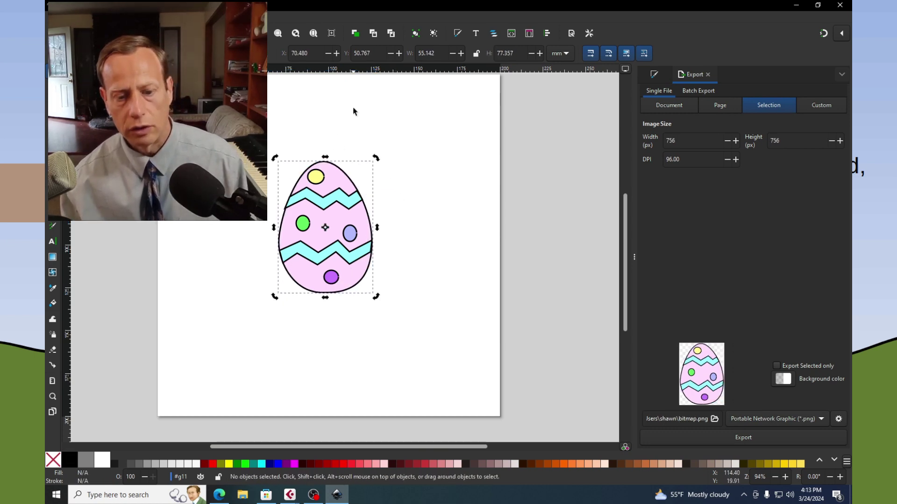
Select the egg outline, both zigzag bands and all four ellipses, and group them.
{"action": "left_click", "coordinate": [354, 114]}
{"action": "left_click_drag", "start_coordinate": [412, 351], "coordinate": [431, 360]}
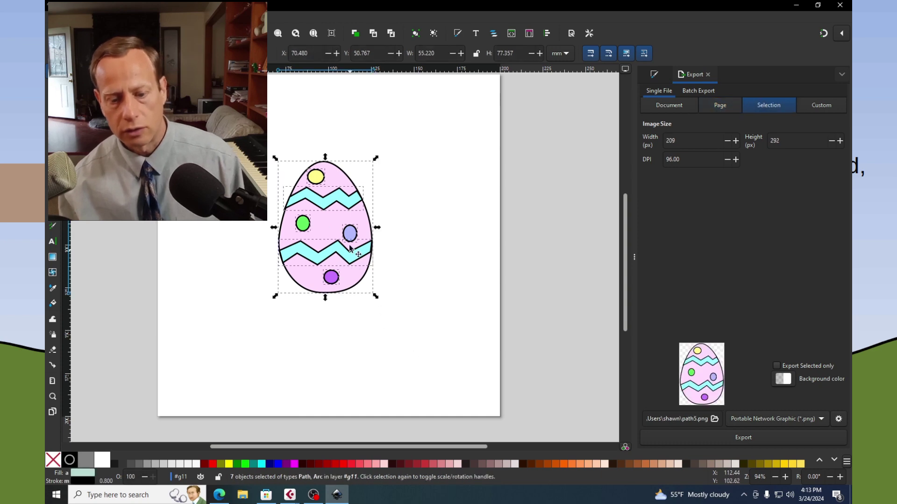
{"action": "right_click", "coordinate": [340, 216]}
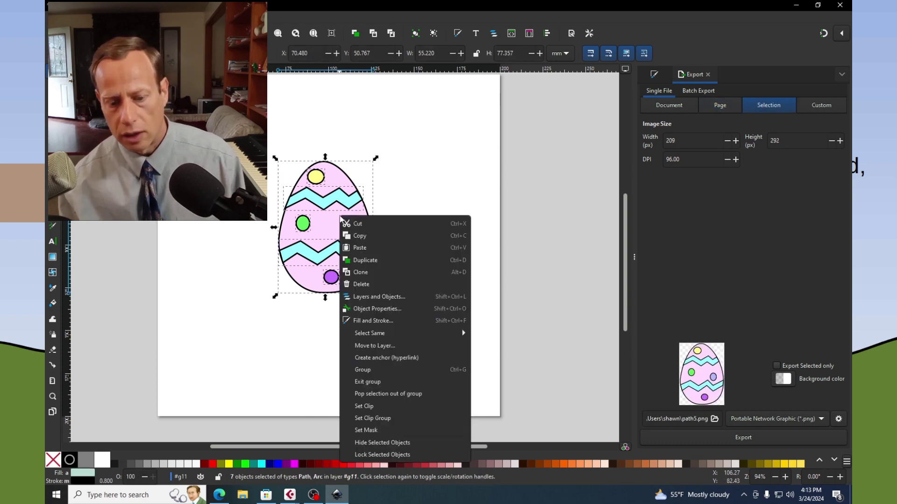
{"action": "left_click", "coordinate": [384, 373]}
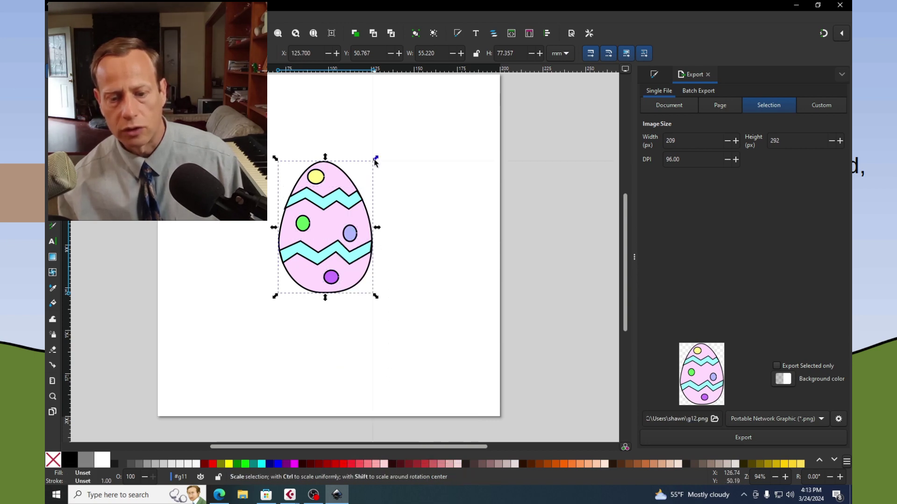
Reselect the whole egg group and rotate it slightly clockwise.
{"action": "left_click", "coordinate": [362, 173]}
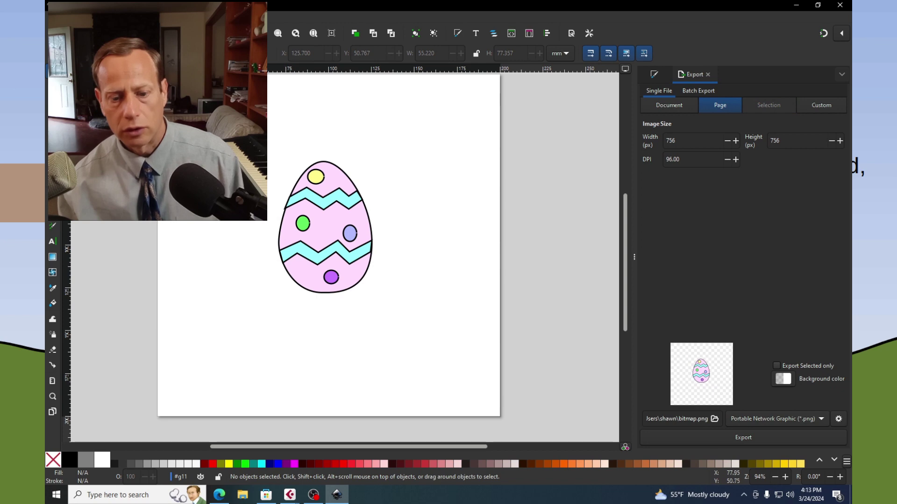
{"action": "left_click_drag", "start_coordinate": [224, 136], "coordinate": [432, 315]}
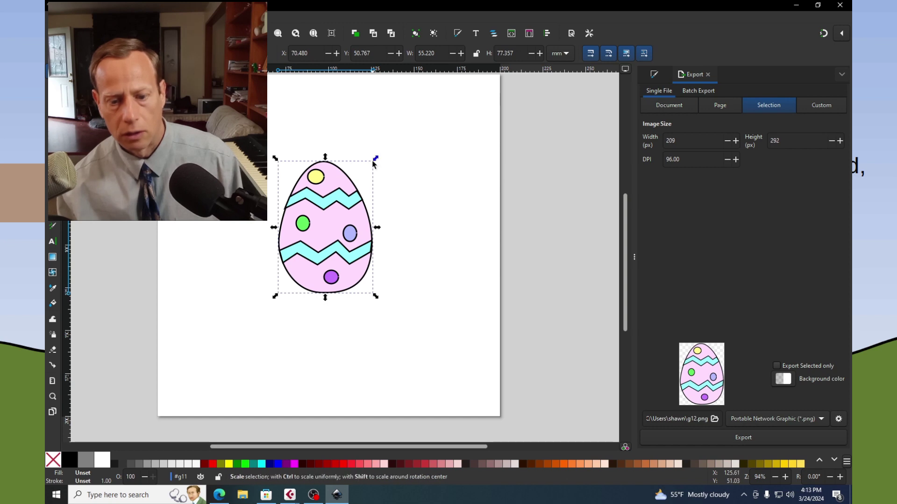
{"action": "left_click", "coordinate": [360, 169]}
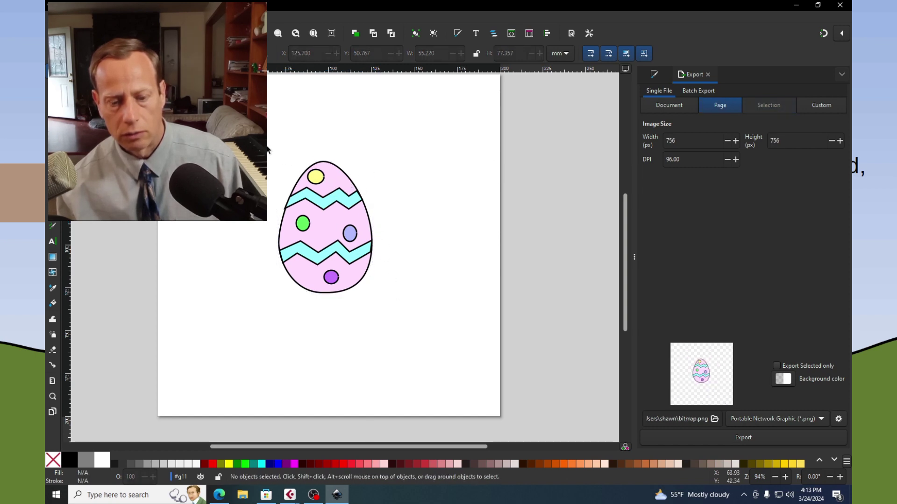
{"action": "left_click_drag", "start_coordinate": [267, 148], "coordinate": [426, 364]}
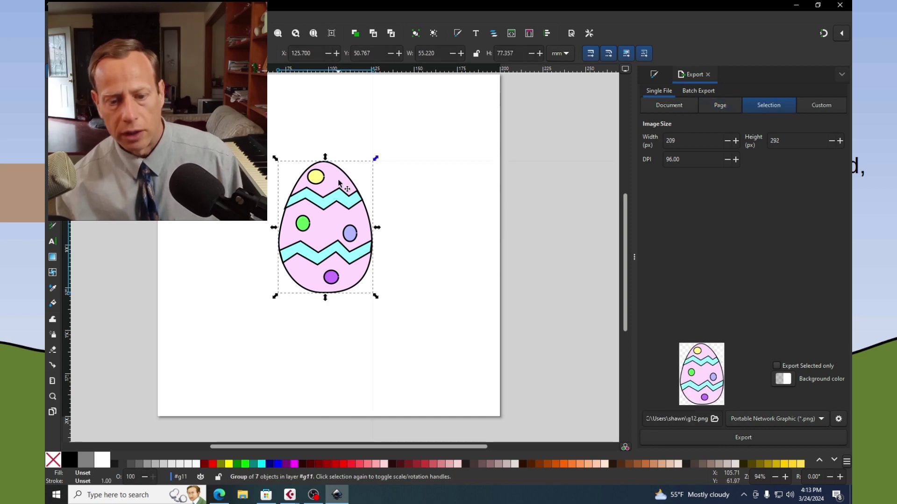
{"action": "left_click", "coordinate": [340, 183]}
{"action": "mouse_move", "coordinate": [376, 159]}
{"action": "left_mouse_down"}
{"action": "mouse_move", "coordinate": [405, 206]}
{"action": "mouse_move", "coordinate": [416, 274]}
{"action": "mouse_move", "coordinate": [405, 325]}
{"action": "mouse_move", "coordinate": [384, 363]}
{"action": "mouse_move", "coordinate": [362, 374]}
{"action": "mouse_move", "coordinate": [423, 285]}
{"action": "mouse_move", "coordinate": [431, 223]}
{"action": "mouse_move", "coordinate": [428, 198]}
{"action": "mouse_move", "coordinate": [381, 145]}
{"action": "mouse_move", "coordinate": [345, 125]}
{"action": "mouse_move", "coordinate": [383, 151]}
{"action": "left_mouse_up"}
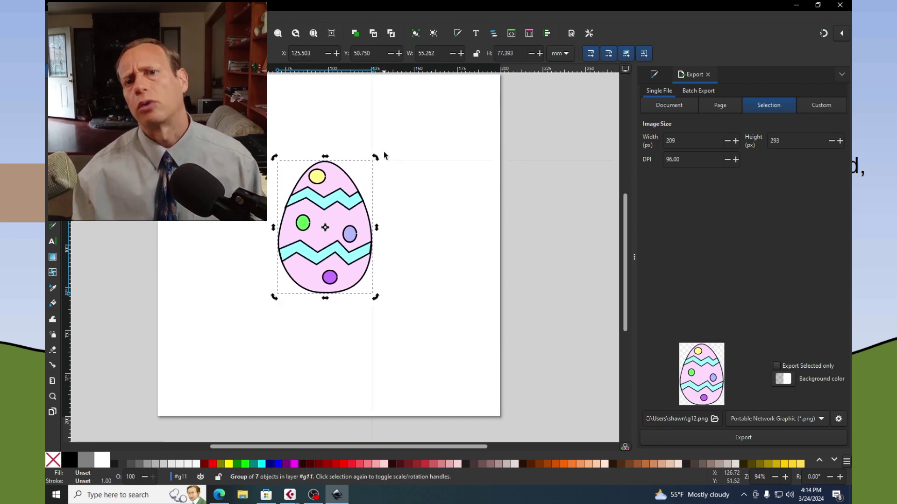
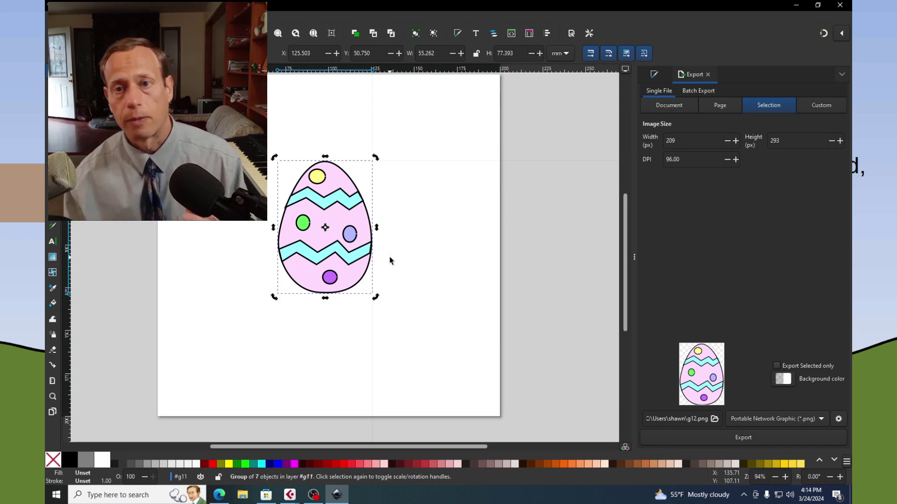
Deselect the egg group and set the export file type to Inkscape SVG (*.svg).
{"action": "left_click", "coordinate": [401, 223]}
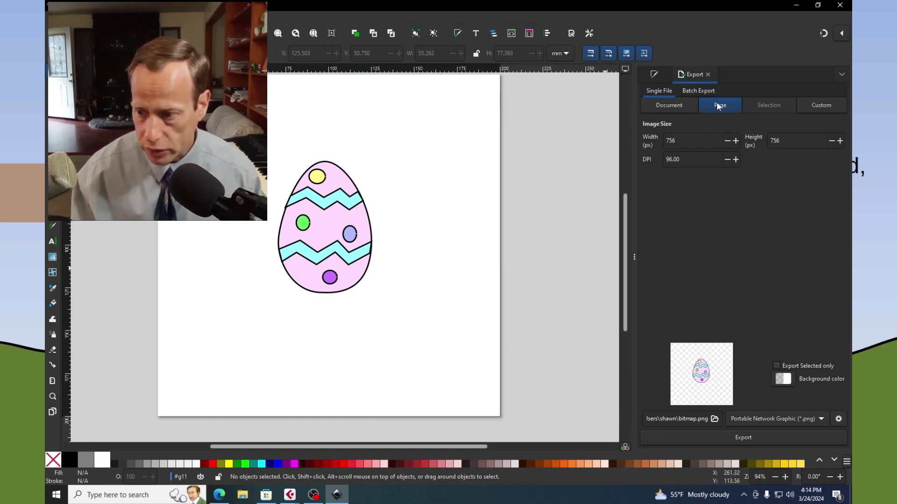
{"action": "left_click", "coordinate": [823, 419]}
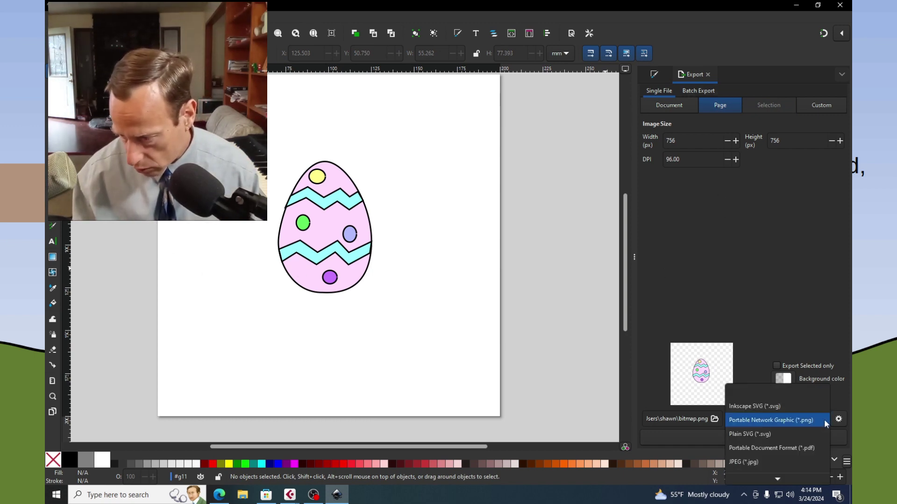
{"action": "left_click", "coordinate": [790, 408]}
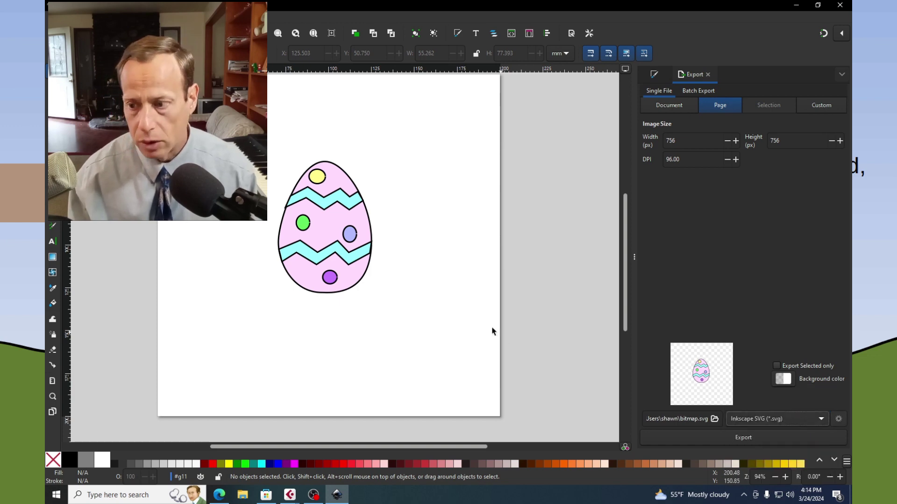
Switch to File Explorer and open the source folder on the Desktop.
{"action": "left_click", "coordinate": [248, 497]}
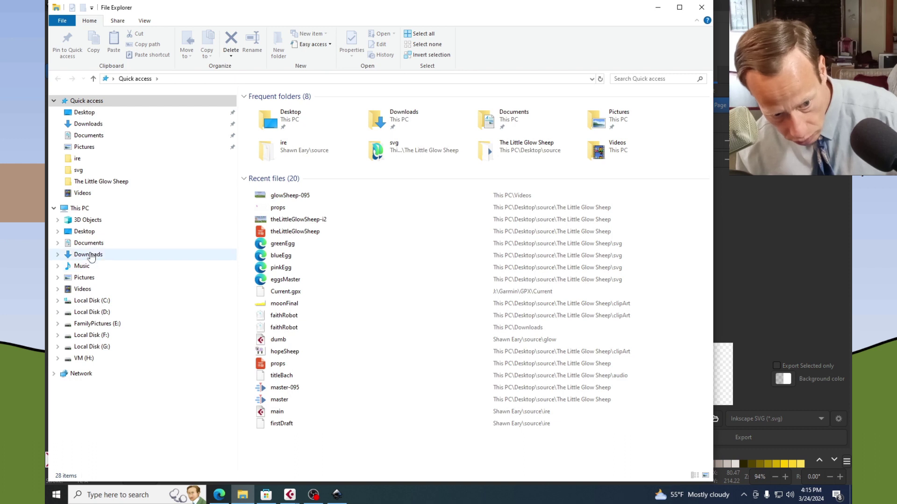
{"action": "left_click", "coordinate": [91, 237]}
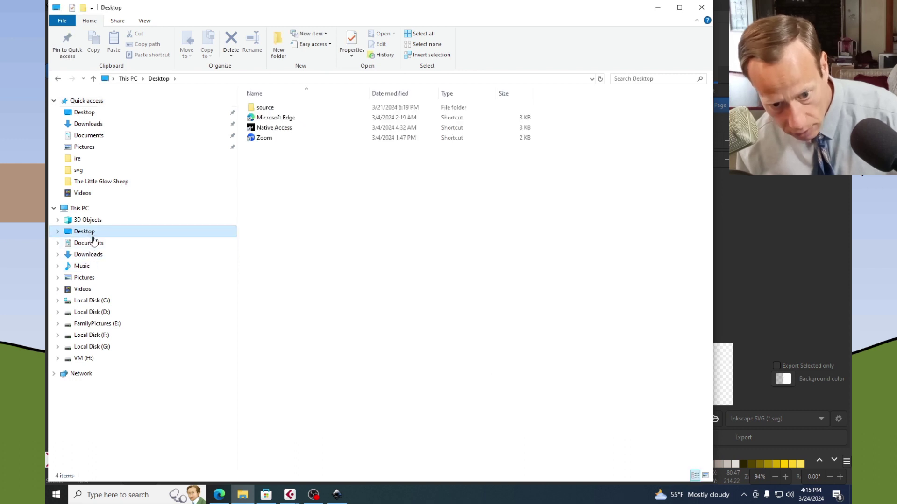
{"action": "left_click", "coordinate": [281, 109]}
{"action": "double_click", "coordinate": [279, 110]}
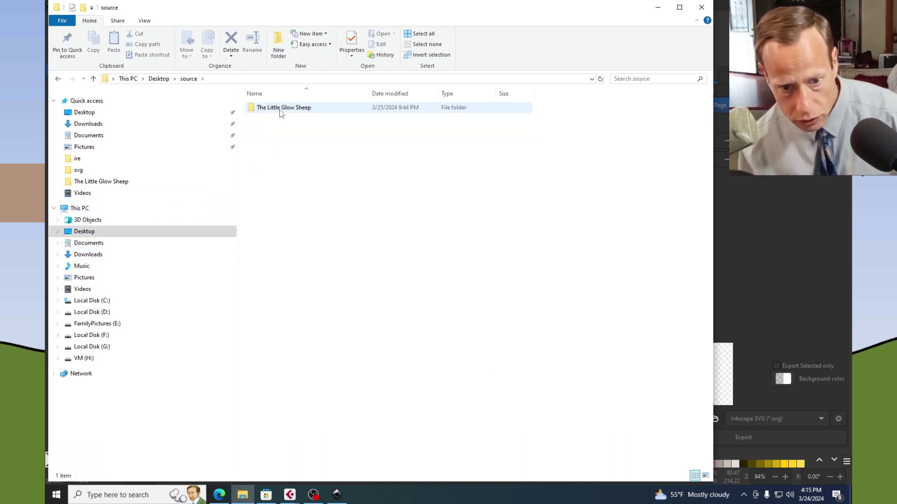
Create a folder named test in the source folder, open it, and close File Explorer.
{"action": "right_click", "coordinate": [287, 133]}
{"action": "mouse_move", "coordinate": [320, 258]}
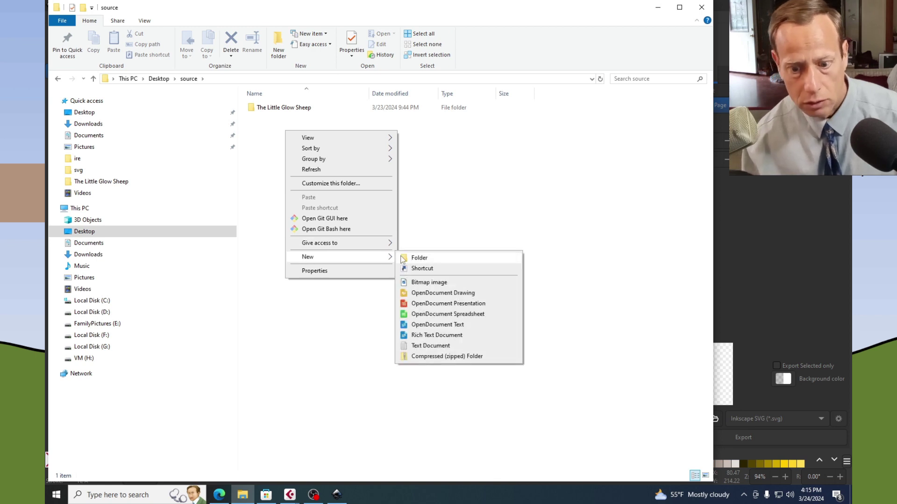
{"action": "left_click", "coordinate": [419, 258]}
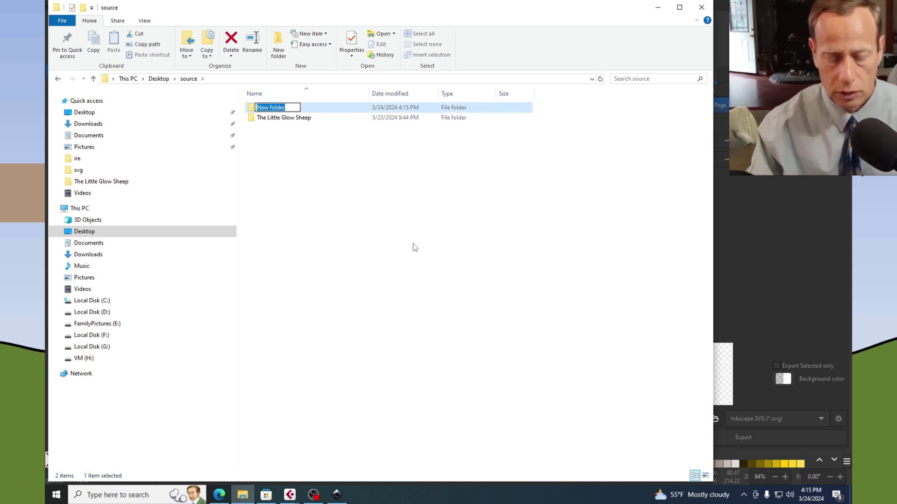
{"action": "type", "text": "test"}
{"action": "key", "text": "Return"}
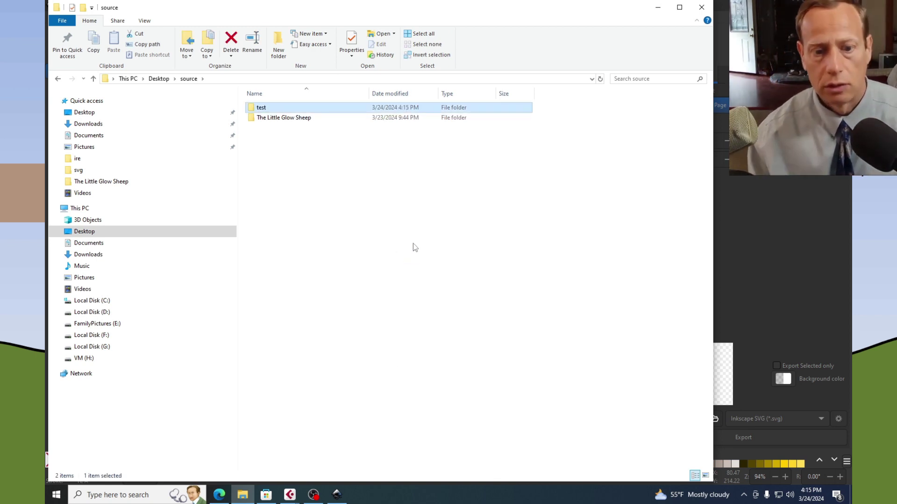
{"action": "double_click", "coordinate": [282, 109]}
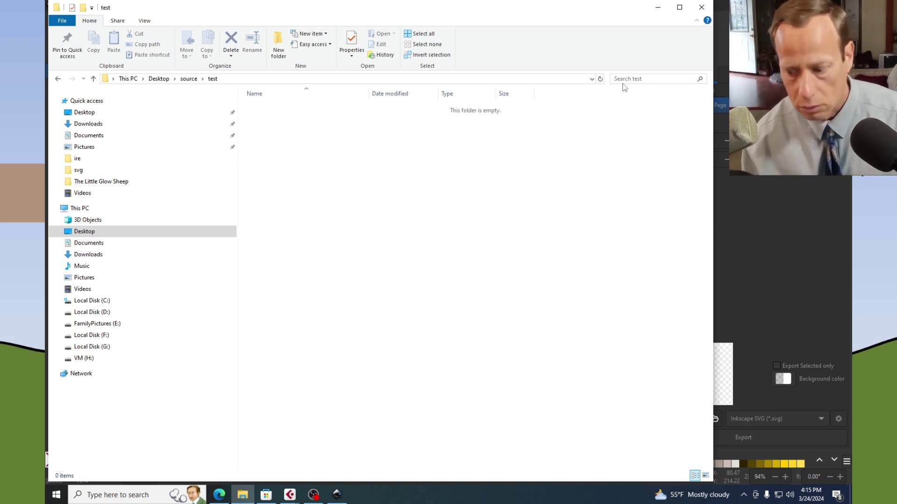
{"action": "left_click", "coordinate": [700, 12]}
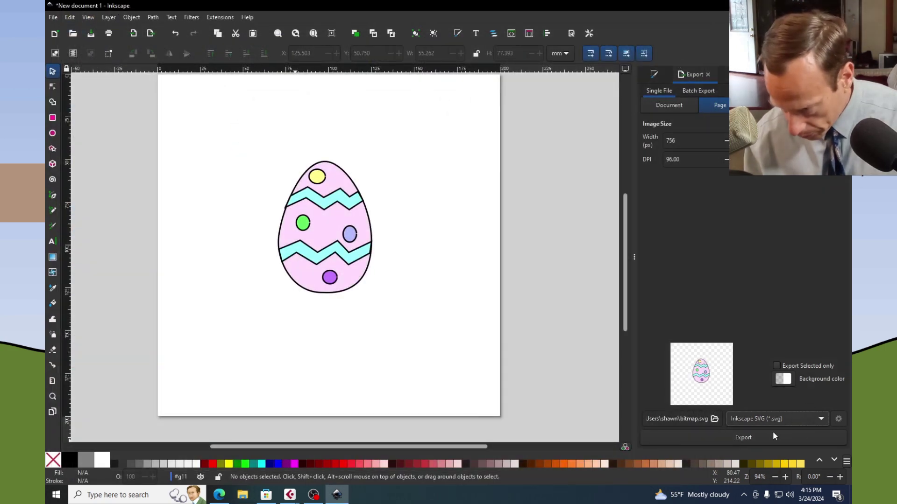
Set the export destination to the test folder inside source on the Desktop, with pinkEgg as the file name.
{"action": "left_click", "coordinate": [715, 420]}
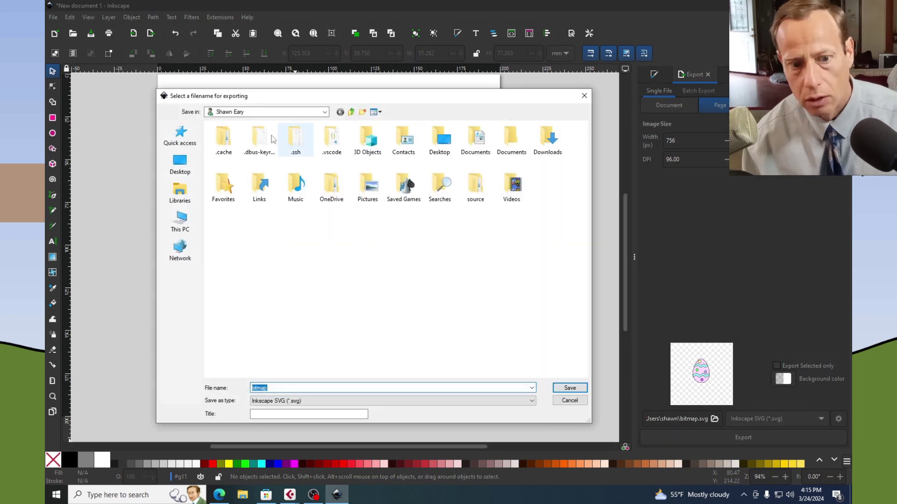
{"action": "left_click", "coordinate": [170, 177]}
{"action": "double_click", "coordinate": [368, 157]}
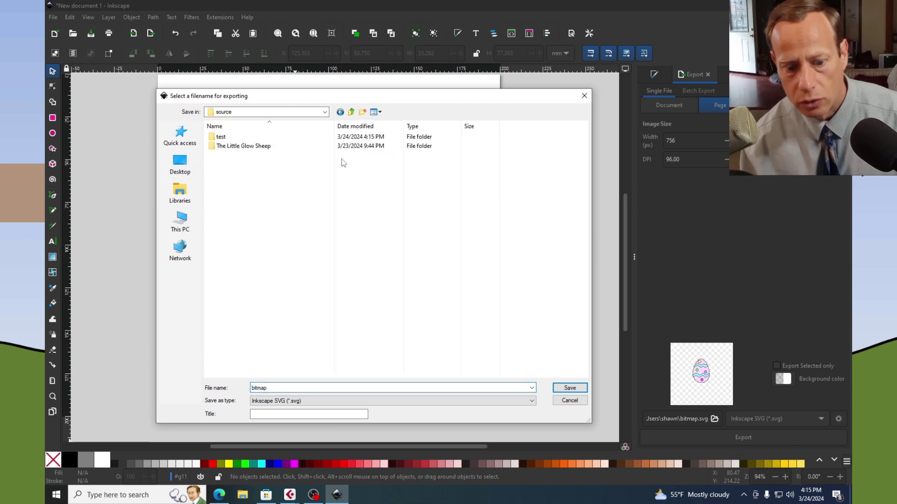
{"action": "double_click", "coordinate": [229, 137]}
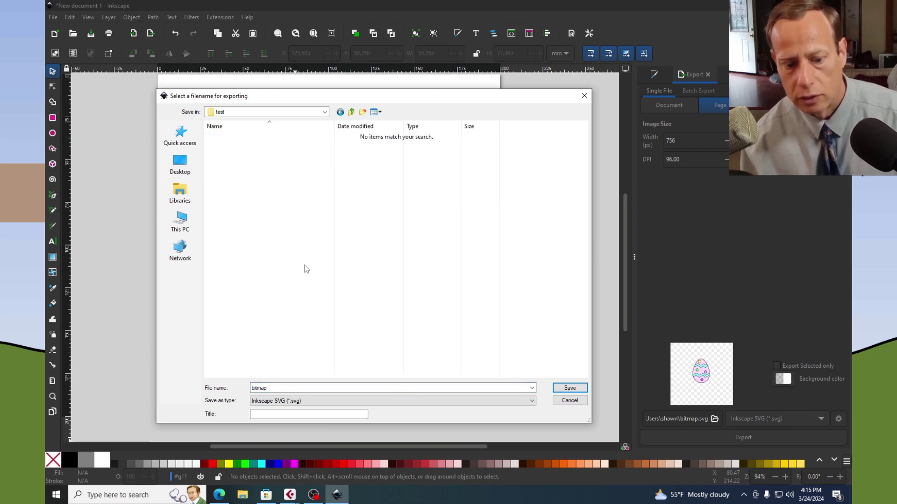
{"action": "double_click", "coordinate": [288, 389]}
{"action": "type", "text": "e"}
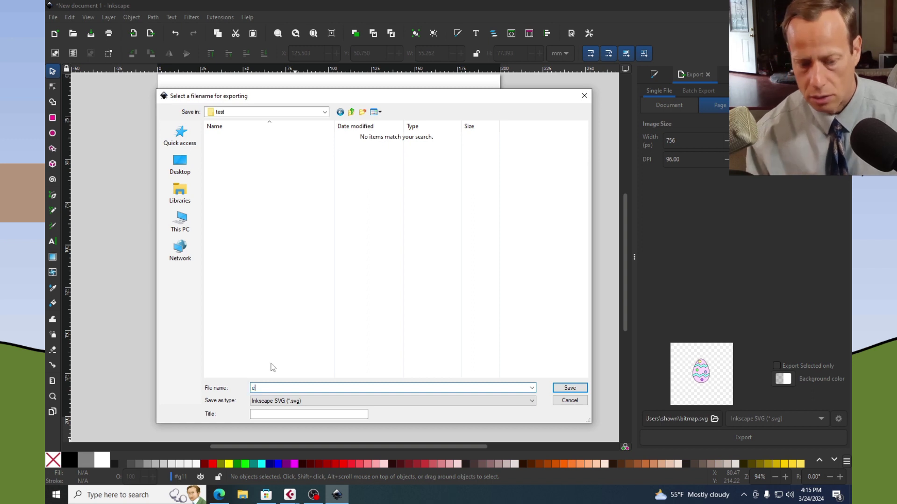
{"action": "type", "text": "inkEgg"}
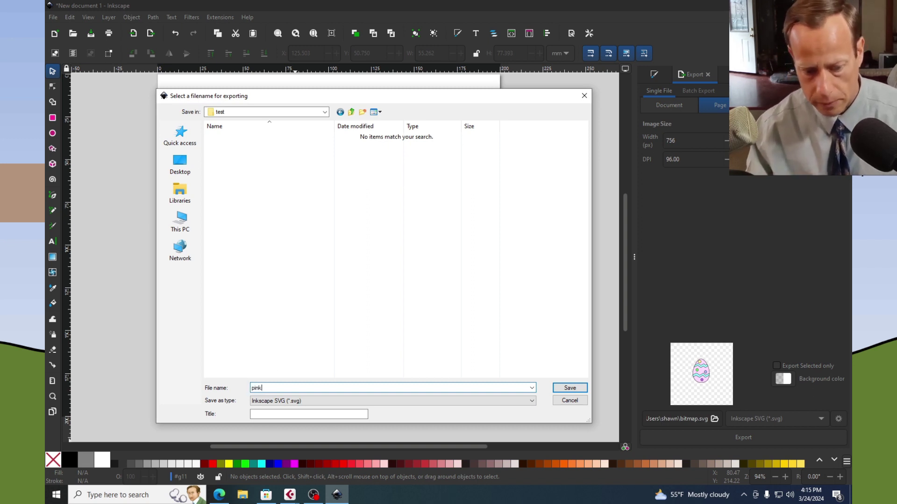
{"action": "left_click", "coordinate": [575, 392]}
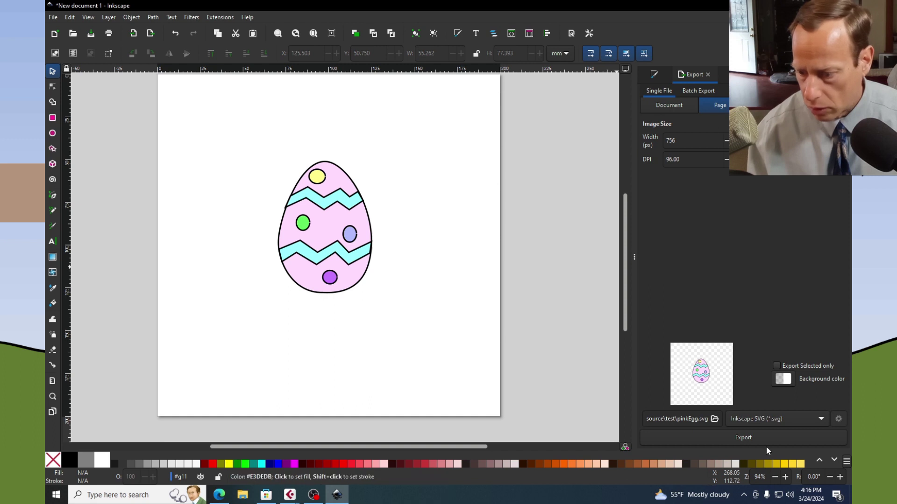
Change the export file type to Portable Network Graphic (*.png) and export the page as pinkEgg.png.
{"action": "left_click", "coordinate": [806, 417]}
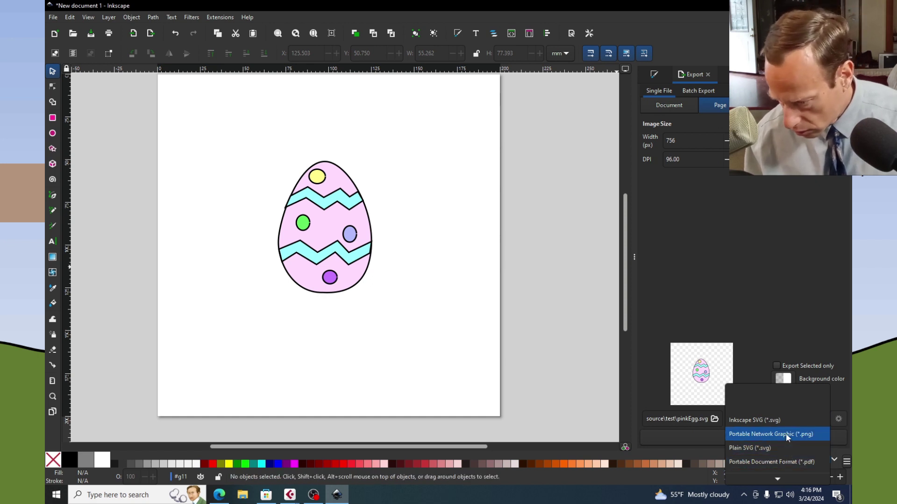
{"action": "left_click", "coordinate": [784, 477]}
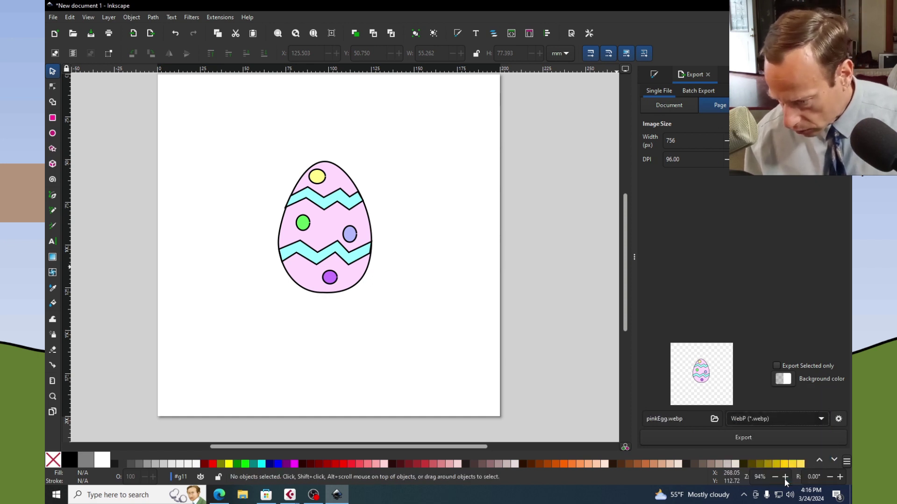
{"action": "left_click", "coordinate": [795, 423]}
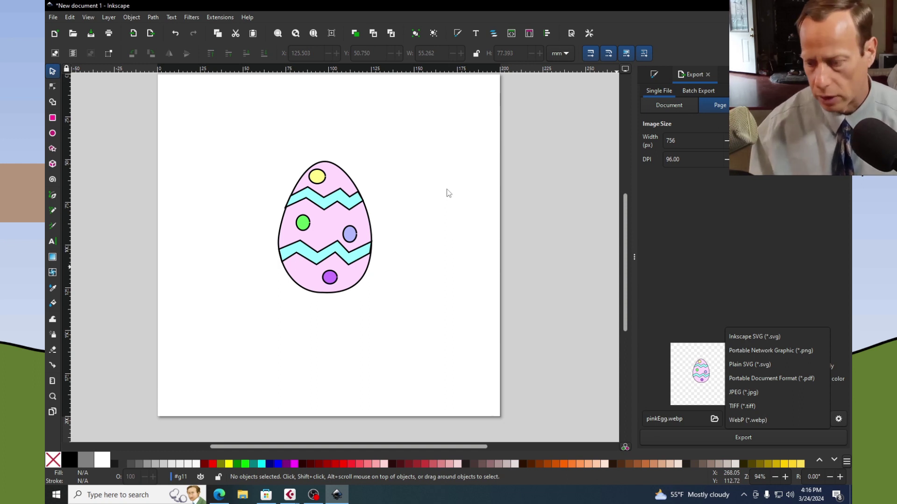
{"action": "left_click", "coordinate": [749, 350]}
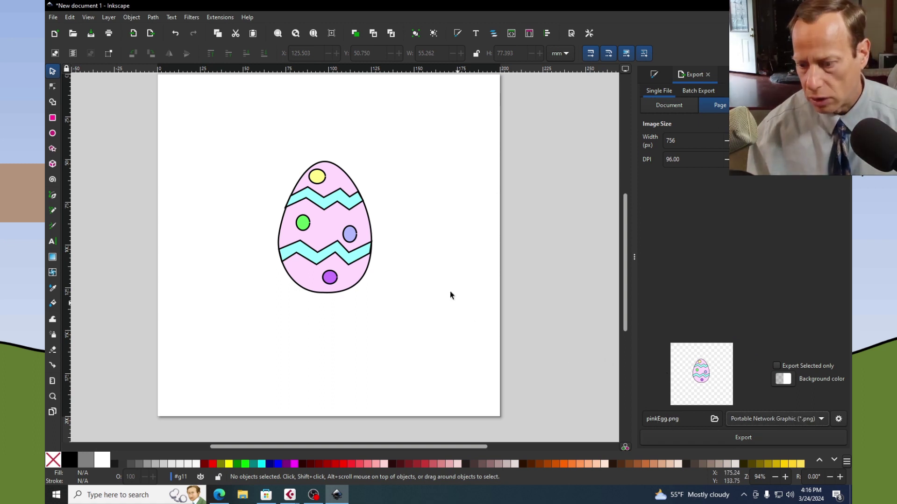
{"action": "left_click", "coordinate": [763, 441]}
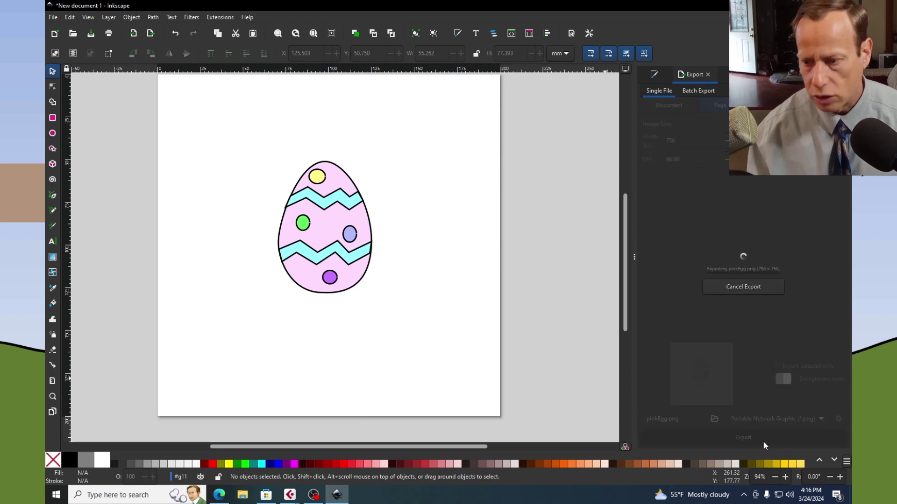
Switch to File Explorer and open the test folder inside source on the Desktop.
{"action": "left_click", "coordinate": [243, 496]}
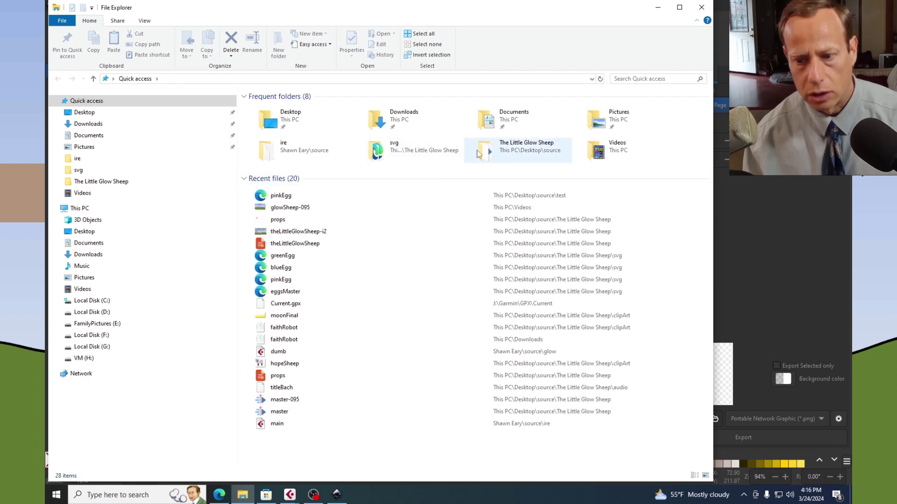
{"action": "double_click", "coordinate": [273, 136]}
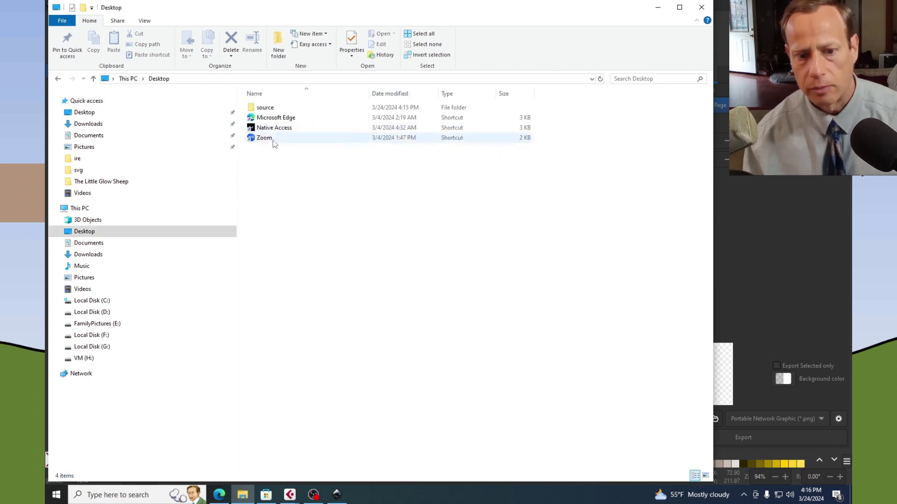
{"action": "double_click", "coordinate": [272, 108]}
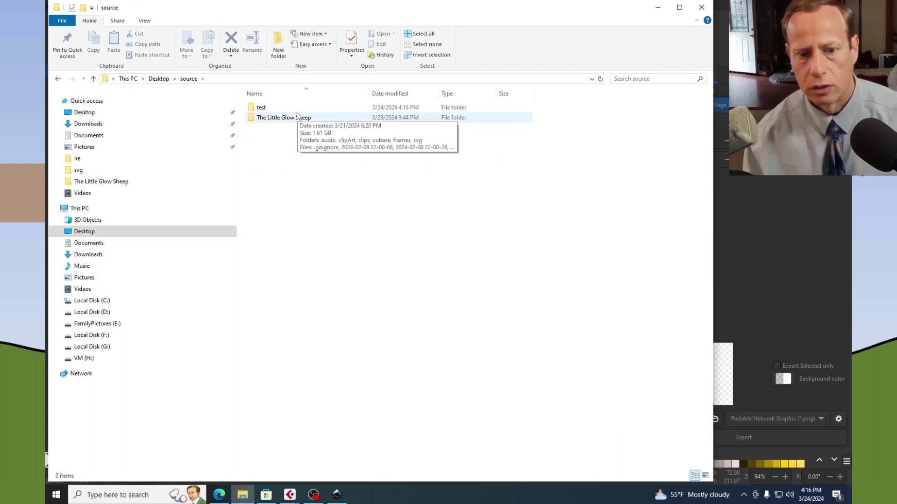
{"action": "left_click", "coordinate": [291, 110]}
{"action": "double_click", "coordinate": [292, 113]}
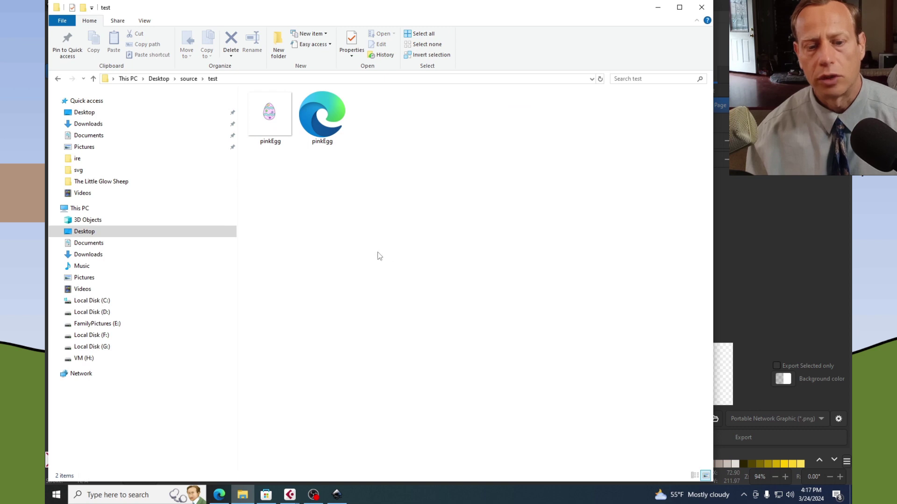
Open the exported pinkEgg SVG file from the test folder and switch to Microsoft Edge to view it.
{"action": "left_click", "coordinate": [338, 129]}
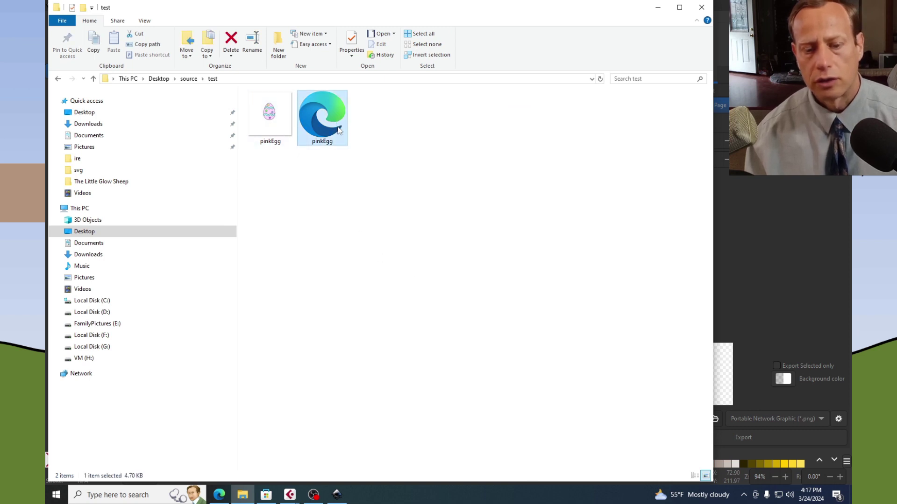
{"action": "right_click", "coordinate": [339, 130]}
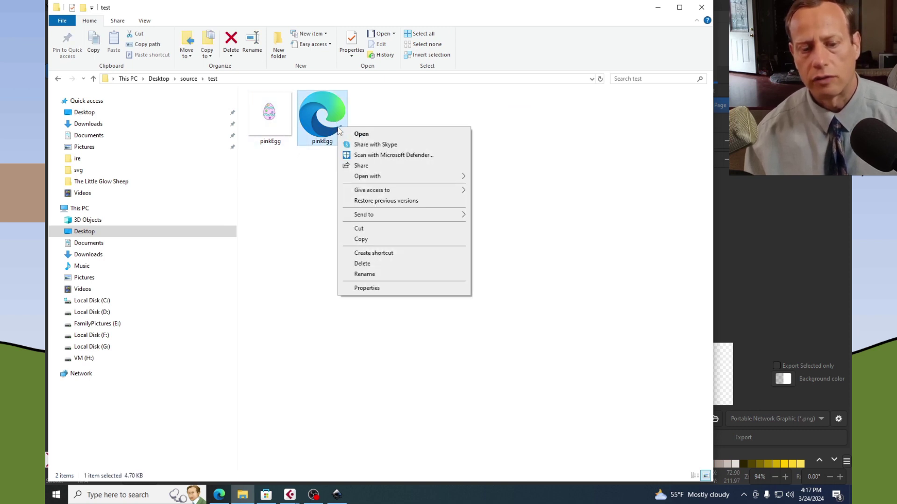
{"action": "left_click", "coordinate": [392, 133]}
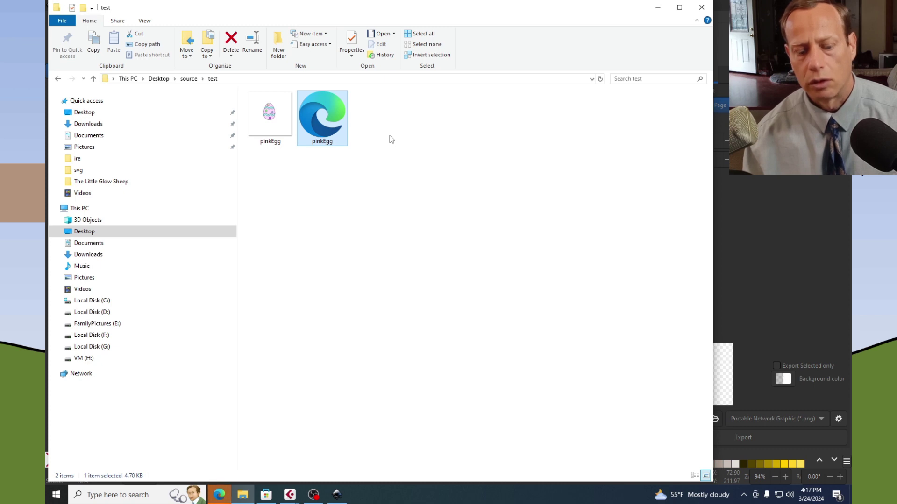
{"action": "left_click", "coordinate": [220, 497]}
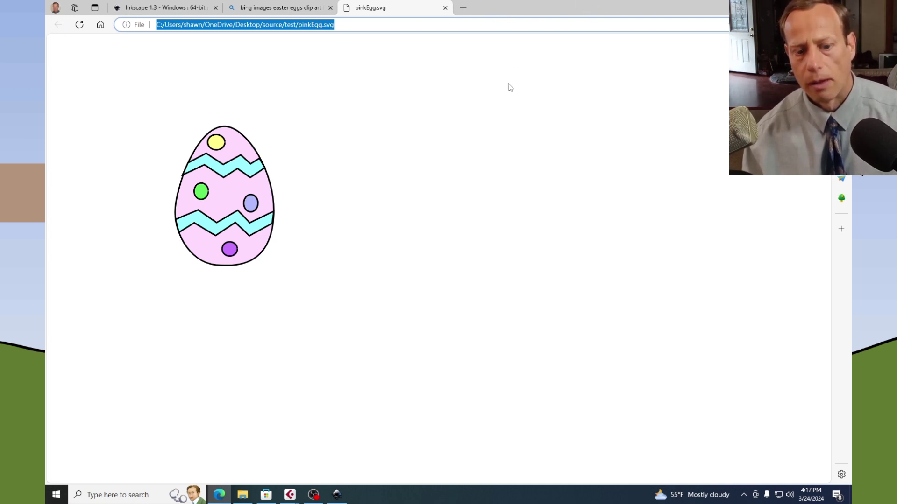
Examine the exported egg's outline, zigzag bands and ellipses at up to 500% magnification, and shrink the browser window out of full screen.
{"action": "scroll", "coordinate": [419, 220], "scroll_direction": "up", "scroll_amount": 7, "text": "ctrl"}
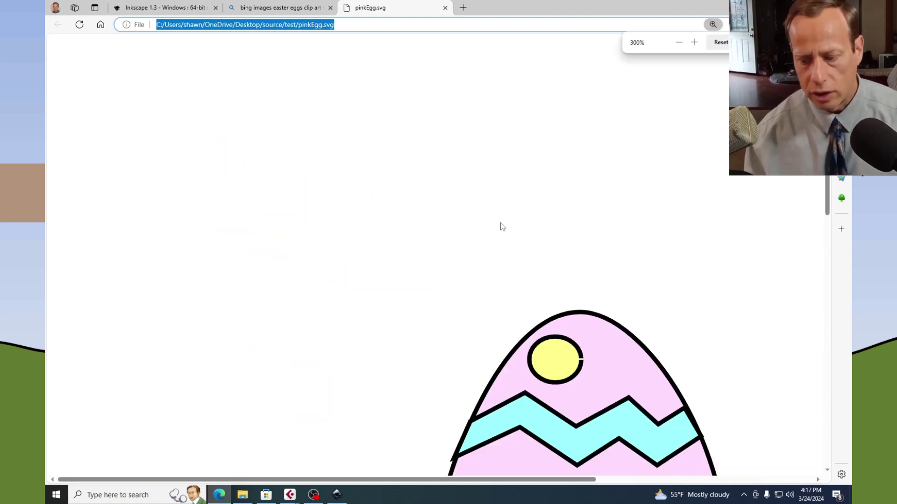
{"action": "scroll", "coordinate": [802, 246], "scroll_direction": "down", "scroll_amount": 5}
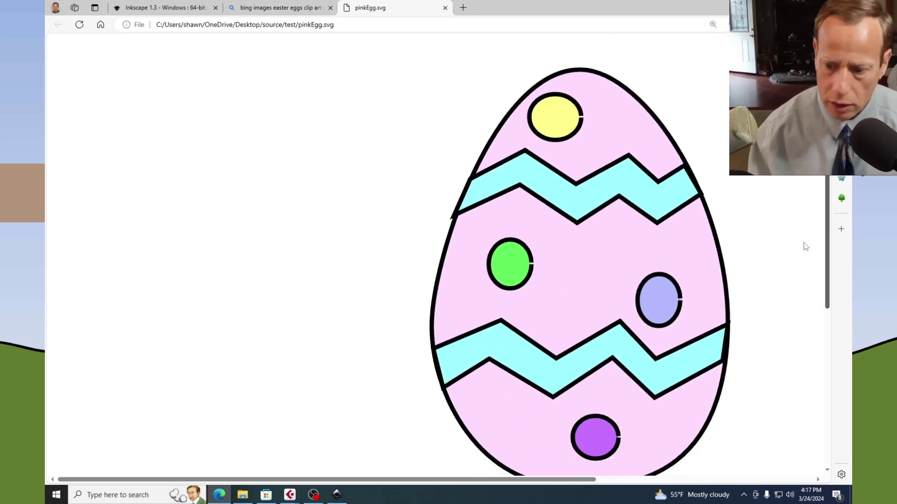
{"action": "scroll", "coordinate": [611, 220], "scroll_direction": "up", "scroll_amount": 2, "text": "ctrl"}
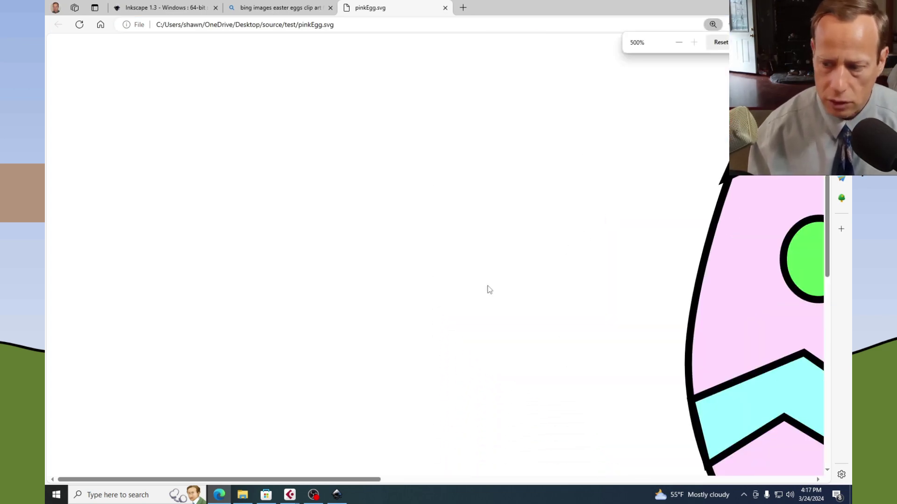
{"action": "left_click_drag", "start_coordinate": [294, 481], "coordinate": [436, 481]}
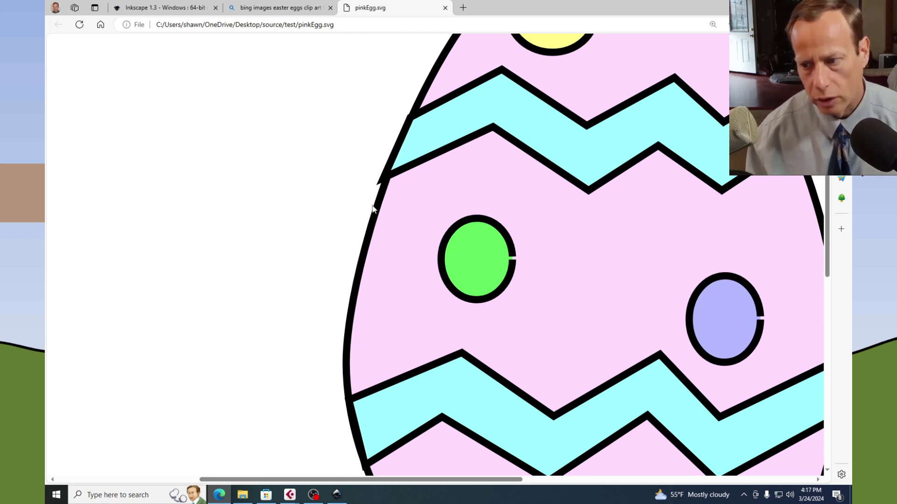
{"action": "scroll", "coordinate": [373, 207], "scroll_direction": "down", "scroll_amount": 5, "text": "ctrl"}
{"action": "scroll", "coordinate": [371, 207], "scroll_direction": "up", "scroll_amount": 5, "text": "ctrl"}
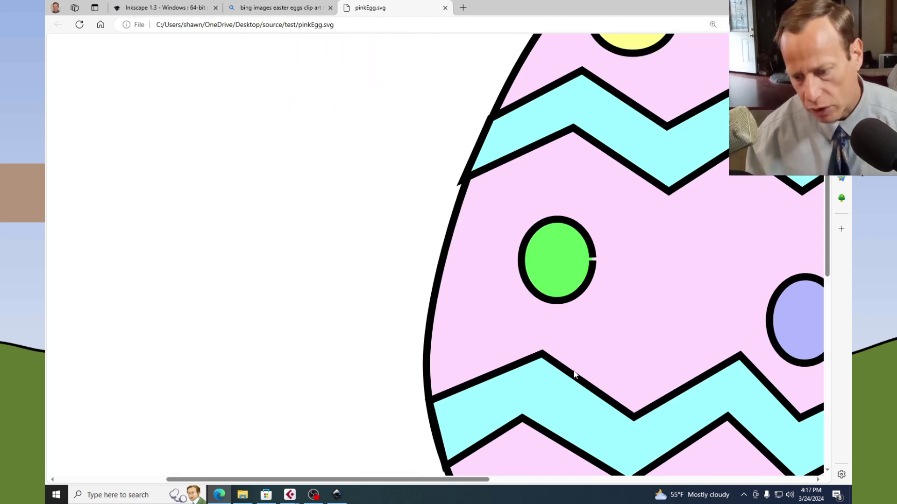
{"action": "scroll", "coordinate": [566, 319], "scroll_direction": "down", "scroll_amount": 7, "text": "ctrl"}
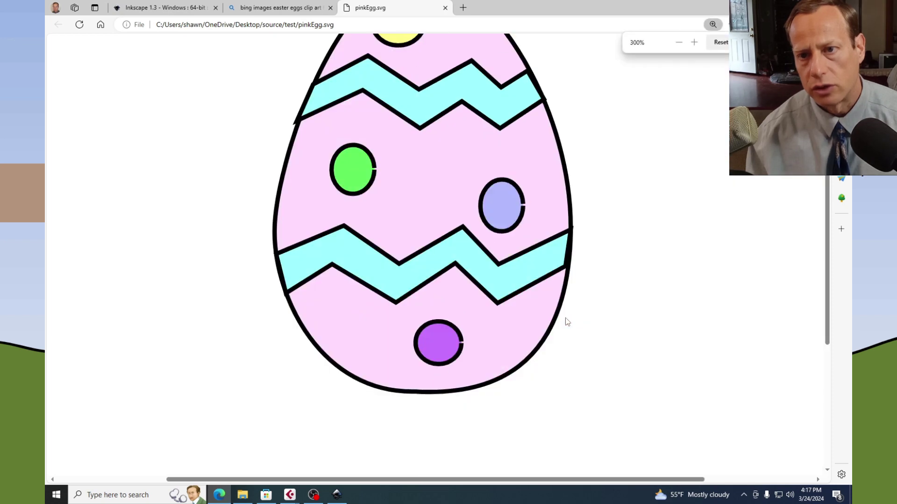
{"action": "scroll", "coordinate": [553, 320], "scroll_direction": "down", "scroll_amount": 1, "text": "ctrl"}
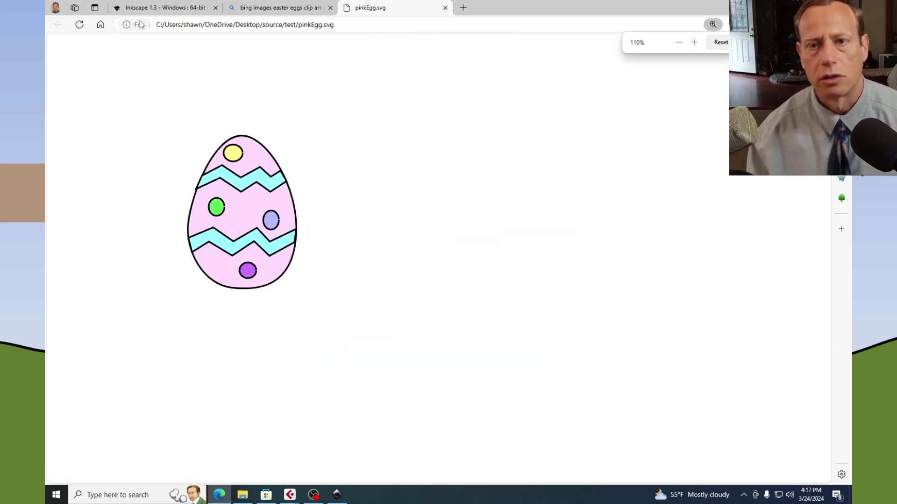
{"action": "left_click_drag", "start_coordinate": [573, 9], "coordinate": [524, 134]}
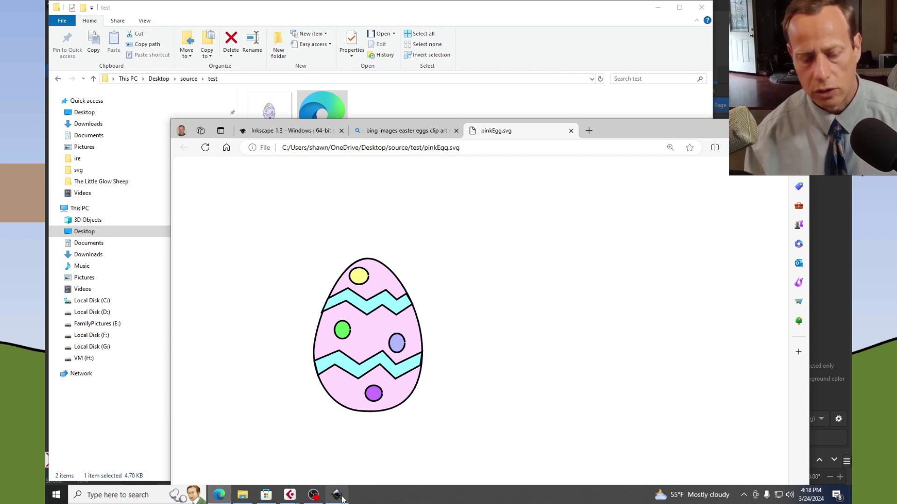
Switch back to Inkscape and delete the yellow ellipse from inside the egg group.
{"action": "mouse_move", "coordinate": [341, 496]}
{"action": "left_click", "coordinate": [341, 423]}
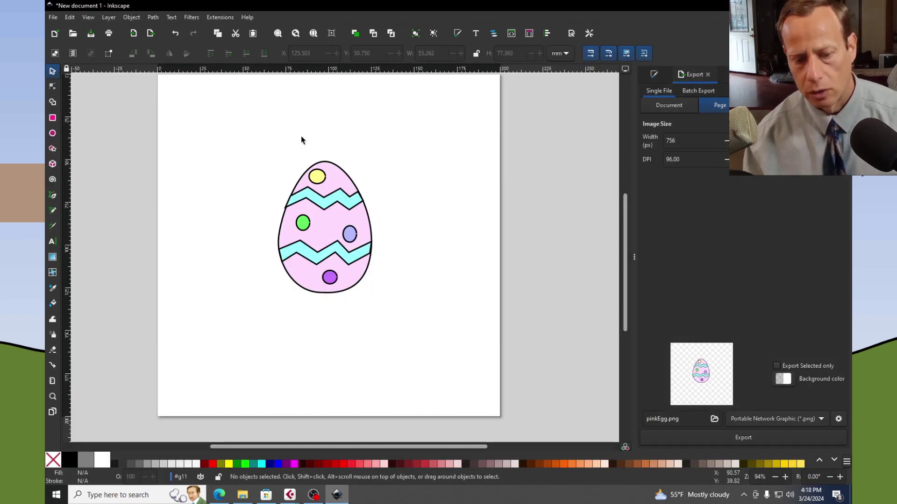
{"action": "left_click", "coordinate": [316, 177]}
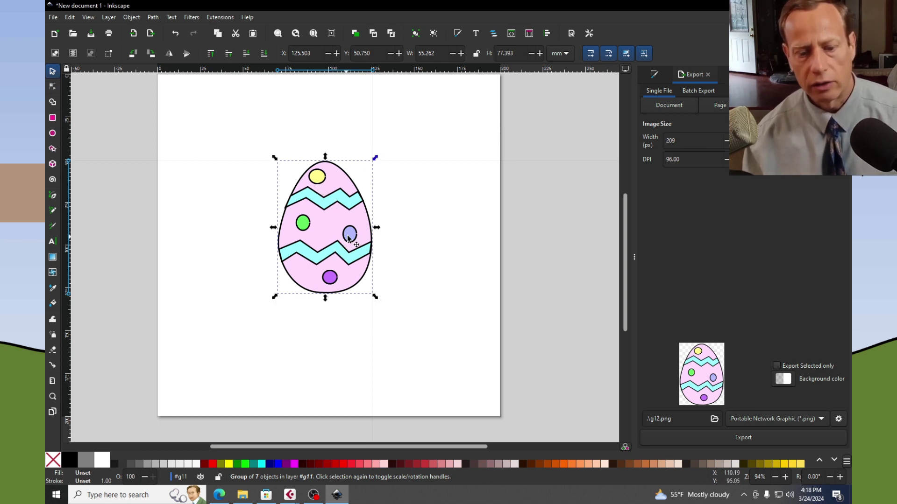
{"action": "left_click", "coordinate": [338, 207]}
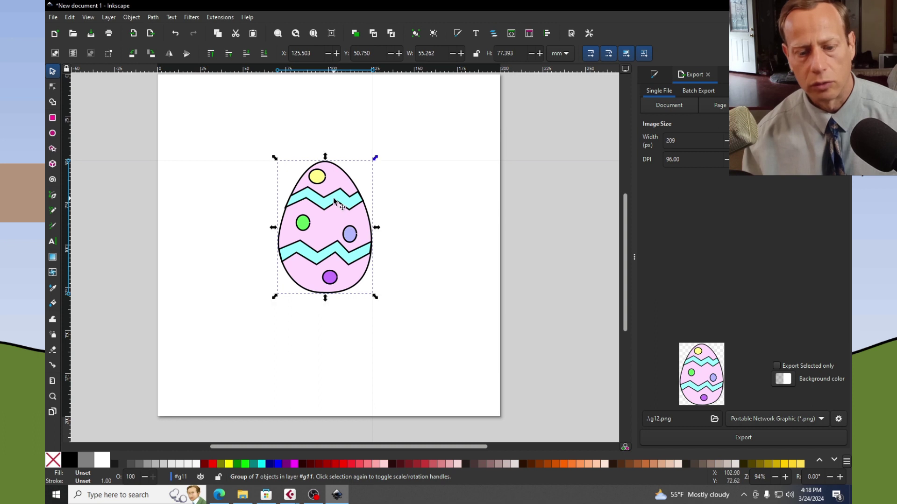
{"action": "double_click", "coordinate": [319, 176]}
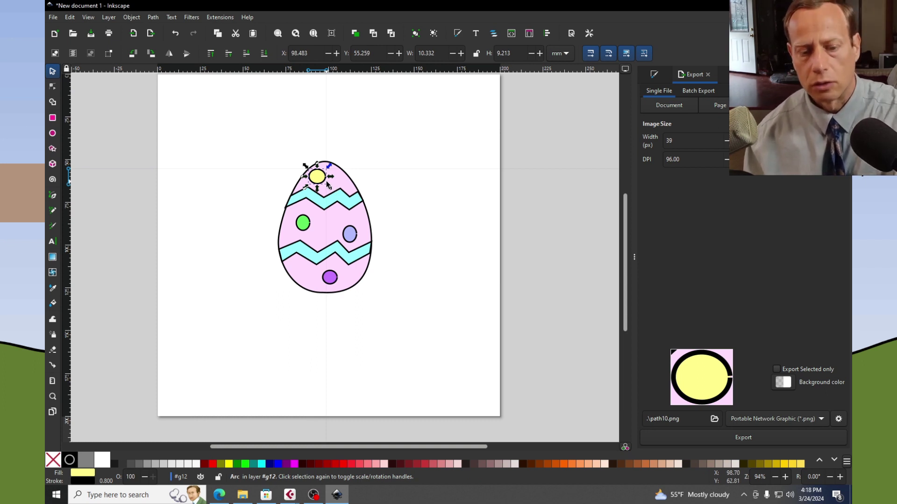
{"action": "key", "text": "Delete"}
Delete the upper and lower cyan zigzag bands from the egg.
{"action": "left_click", "coordinate": [324, 202]}
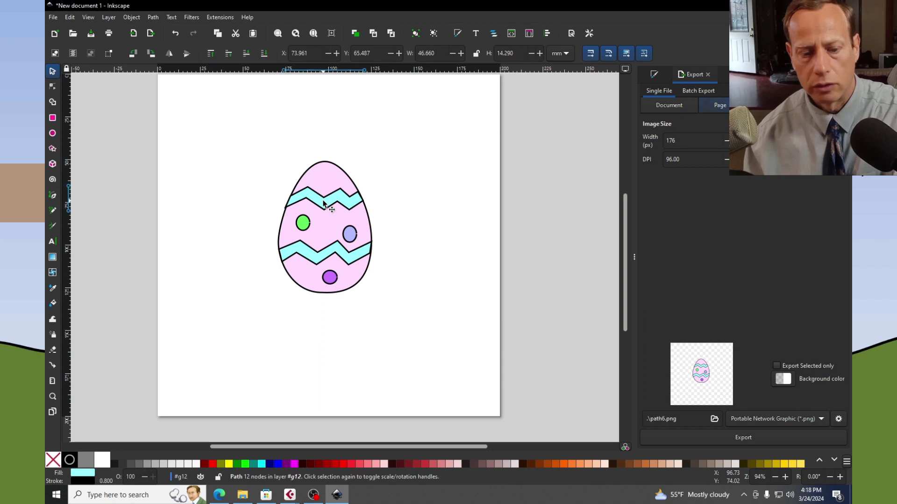
{"action": "key", "text": "Delete"}
{"action": "left_click", "coordinate": [322, 255]}
{"action": "key", "text": "Delete"}
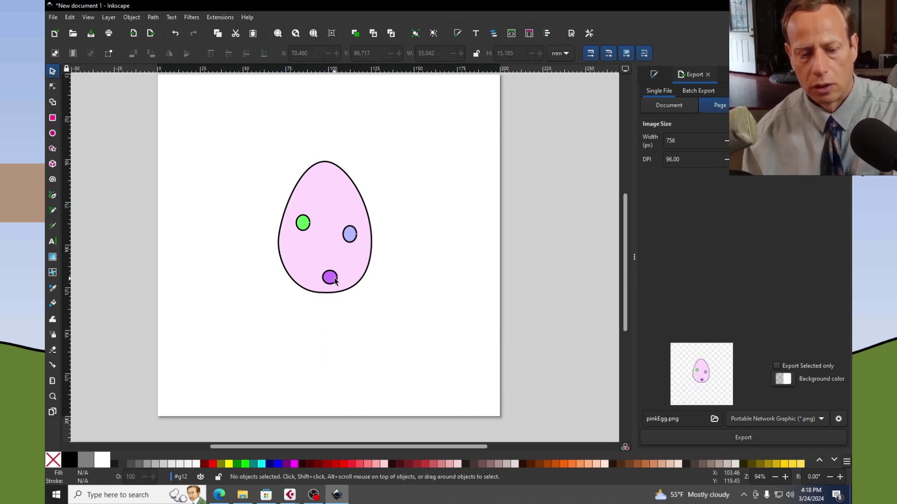
Delete the purple, green and blue ellipses, leaving only the plain pink egg shape.
{"action": "left_click", "coordinate": [330, 278]}
{"action": "key", "text": "Delete"}
{"action": "left_click", "coordinate": [303, 229]}
{"action": "key", "text": "Delete"}
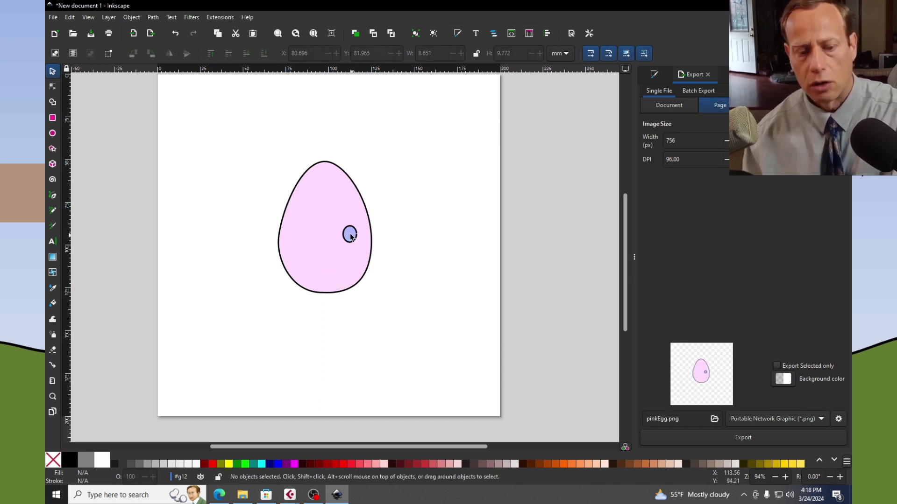
{"action": "left_click", "coordinate": [350, 234]}
{"action": "key", "text": "Delete"}
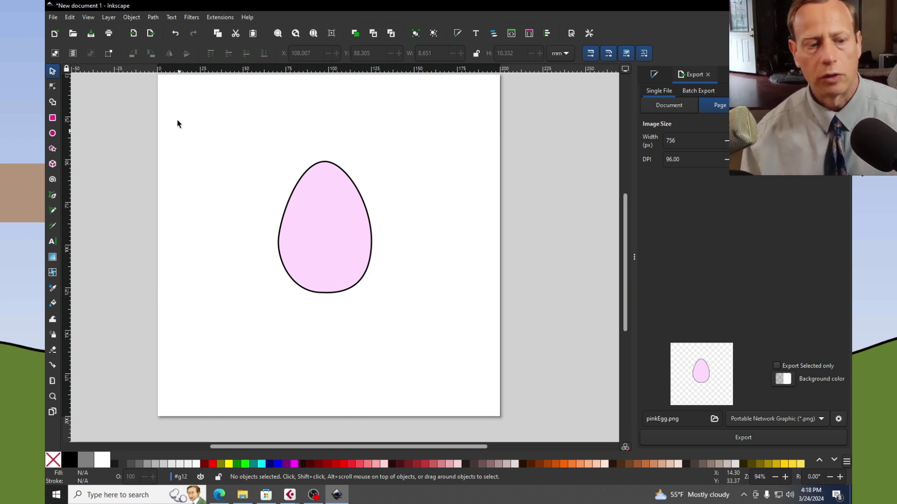
{"action": "left_click", "coordinate": [52, 198]}
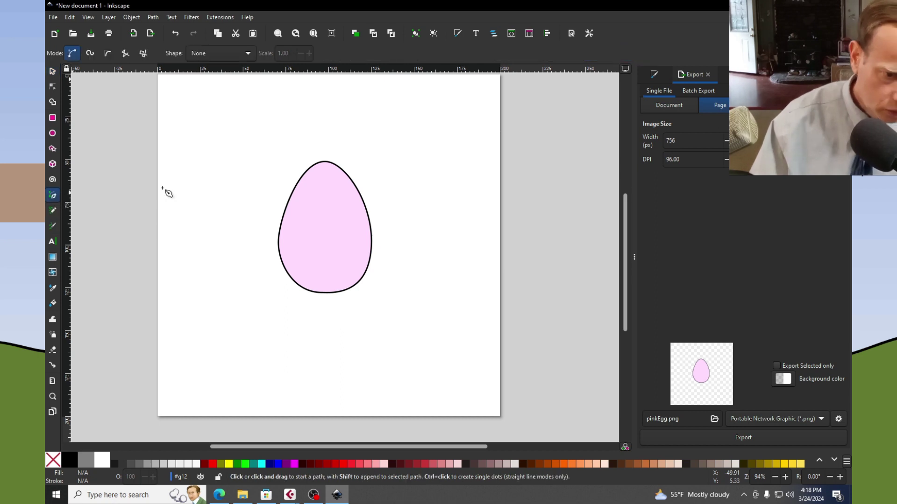
{"action": "left_click", "coordinate": [290, 199]}
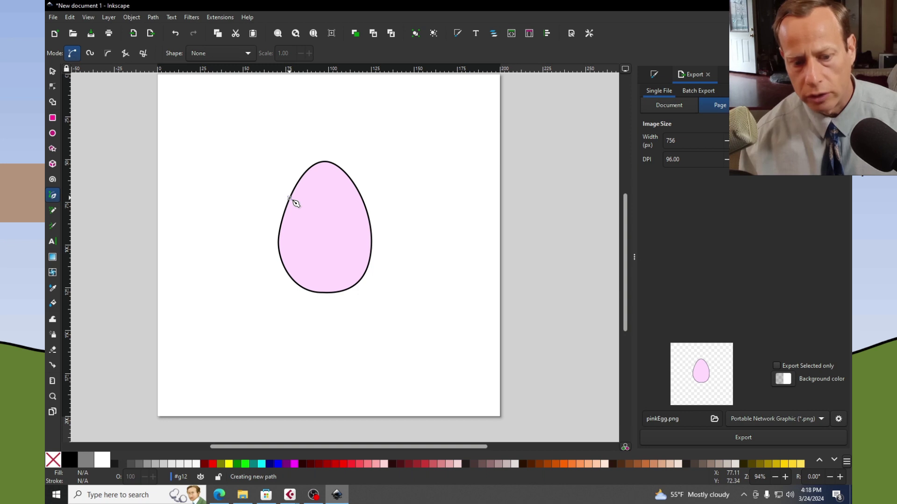
{"action": "key", "text": "Escape"}
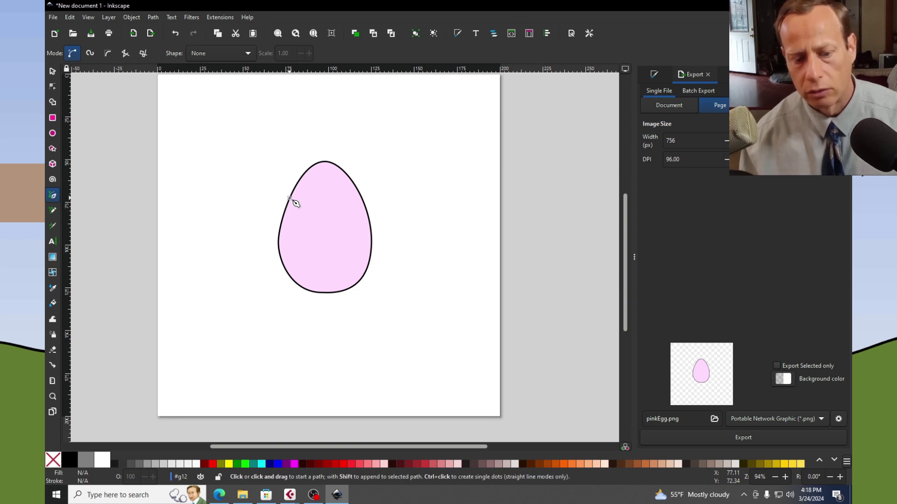
{"action": "left_click_drag", "start_coordinate": [291, 199], "coordinate": [308, 198]}
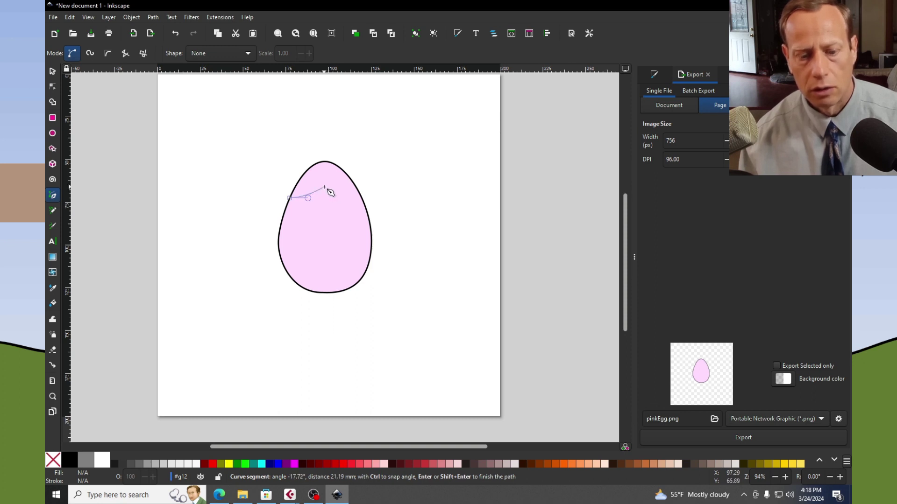
{"action": "left_click", "coordinate": [324, 188]}
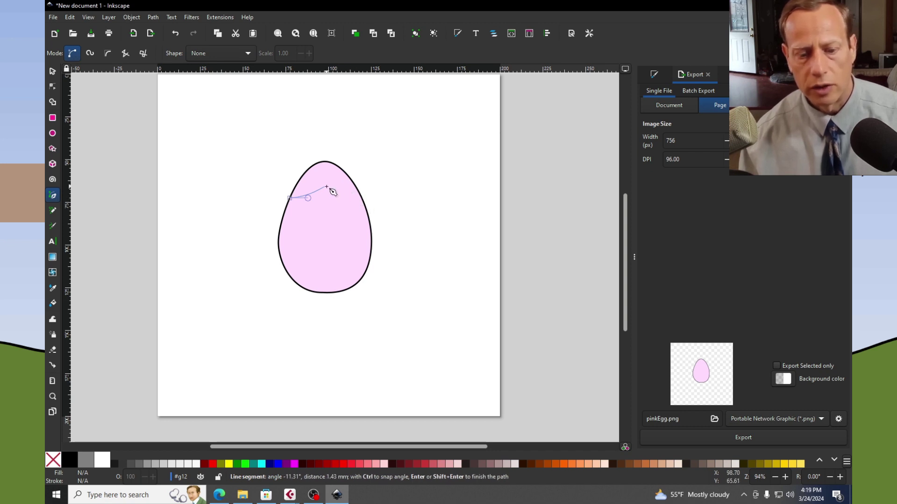
{"action": "key", "text": "Return"}
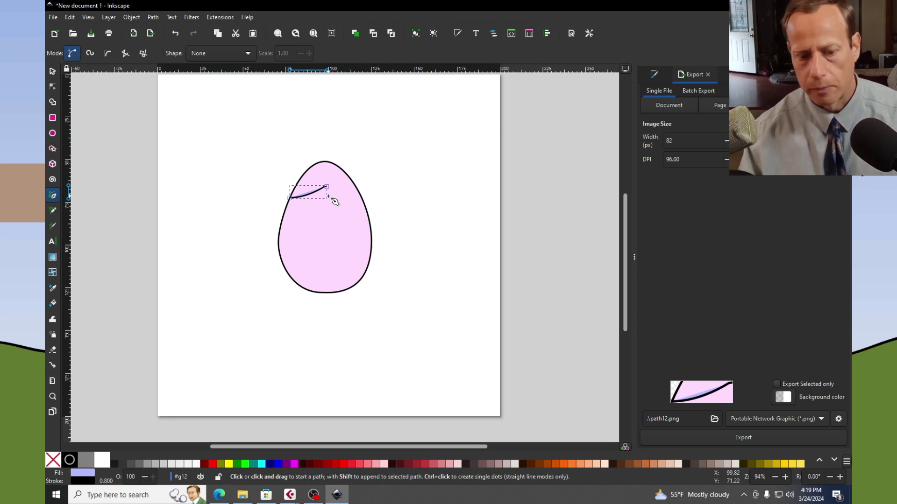
{"action": "key", "text": "Delete"}
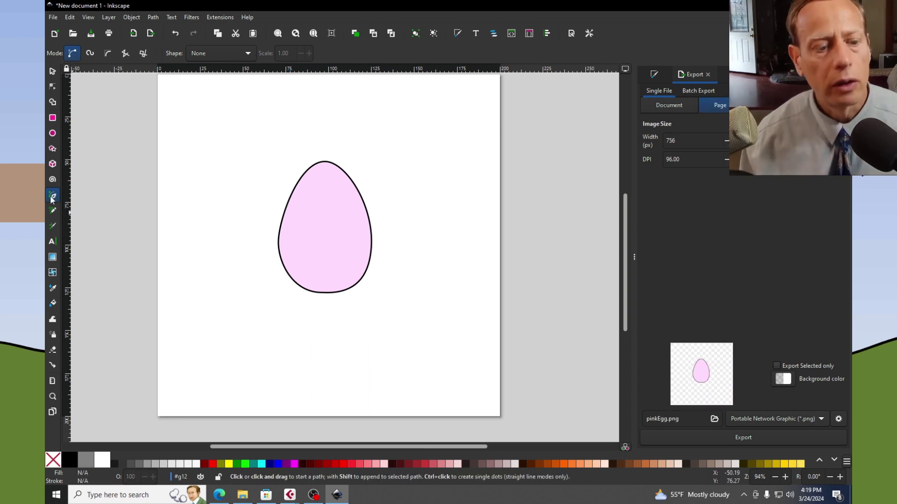
Draw a closed curved band about 169 px wide across the egg's upper part with the Pen tool, arching between its side edges.
{"action": "left_click", "coordinate": [292, 193]}
{"action": "left_click_drag", "start_coordinate": [292, 194], "coordinate": [272, 194]}
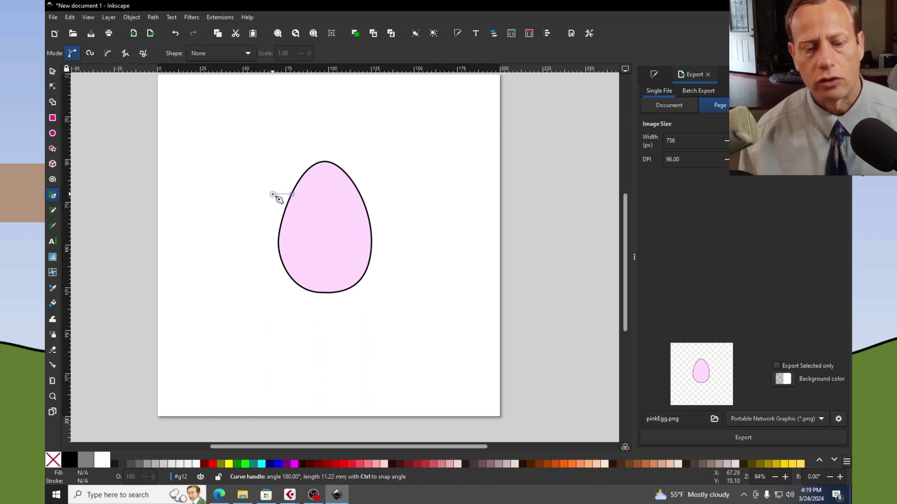
{"action": "left_click_drag", "start_coordinate": [273, 194], "coordinate": [272, 194]}
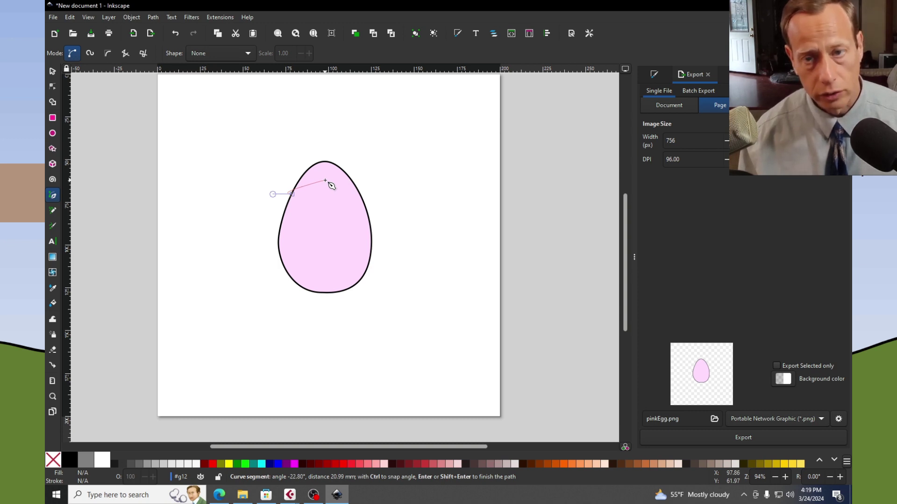
{"action": "left_click_drag", "start_coordinate": [326, 180], "coordinate": [345, 180]}
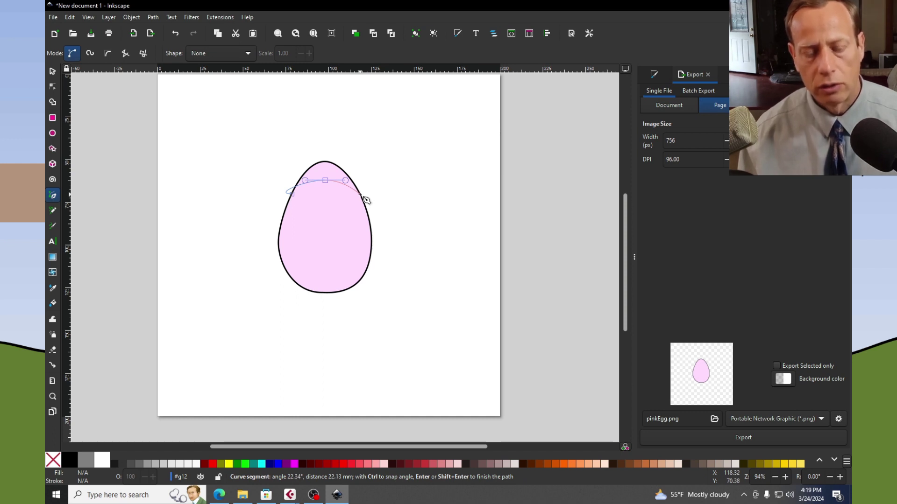
{"action": "mouse_move", "coordinate": [360, 194]}
{"action": "left_mouse_down"}
{"action": "mouse_move", "coordinate": [326, 196]}
{"action": "mouse_move", "coordinate": [380, 222]}
{"action": "mouse_move", "coordinate": [329, 201]}
{"action": "mouse_move", "coordinate": [323, 184]}
{"action": "mouse_move", "coordinate": [358, 243]}
{"action": "mouse_move", "coordinate": [322, 201]}
{"action": "mouse_move", "coordinate": [360, 199]}
{"action": "left_mouse_up"}
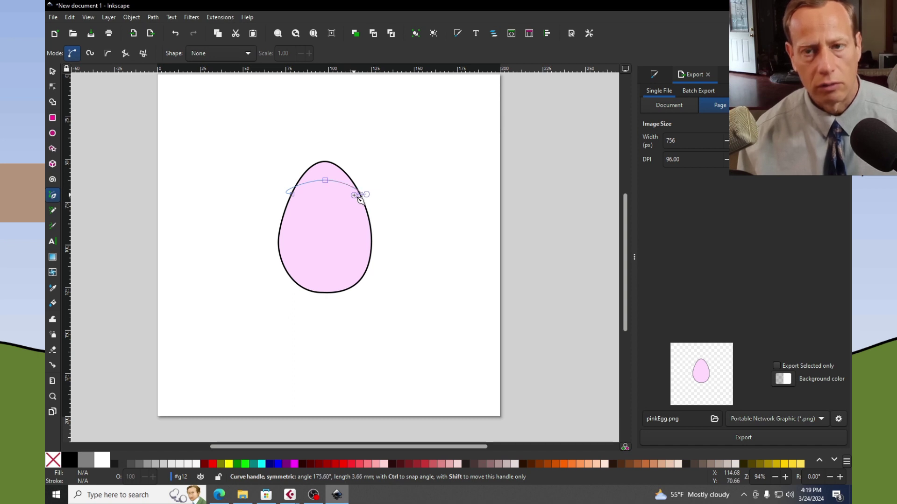
{"action": "left_click_drag", "start_coordinate": [360, 200], "coordinate": [360, 200]}
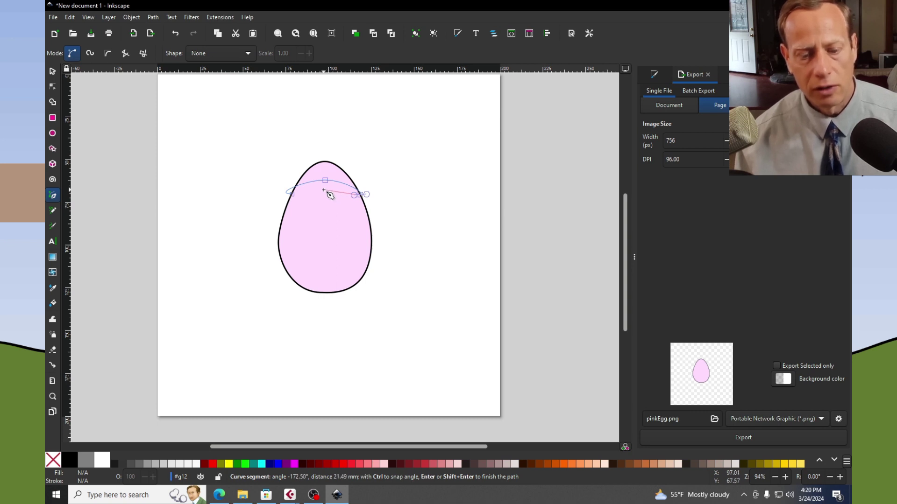
{"action": "mouse_move", "coordinate": [323, 190]}
{"action": "left_mouse_down"}
{"action": "mouse_move", "coordinate": [340, 189]}
{"action": "mouse_move", "coordinate": [301, 198]}
{"action": "mouse_move", "coordinate": [318, 195]}
{"action": "left_mouse_up"}
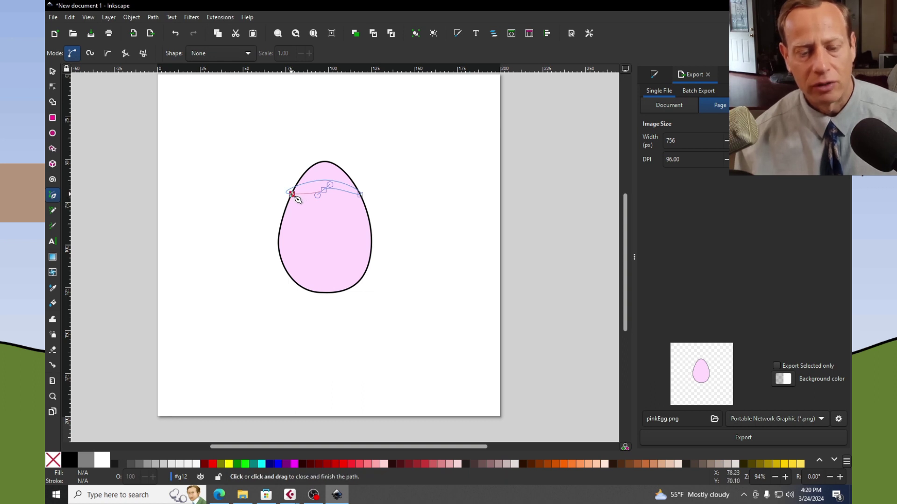
{"action": "left_click_drag", "start_coordinate": [293, 194], "coordinate": [252, 206]}
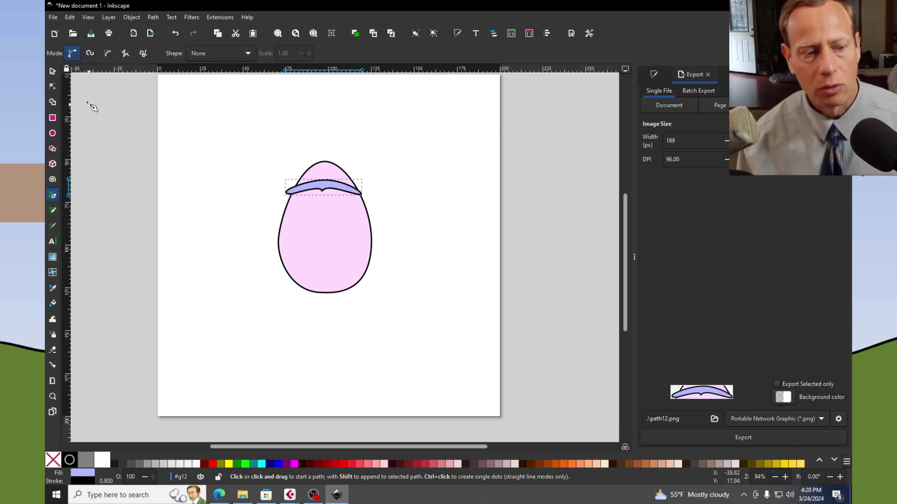
Move the band's lower middle node to about X 99.5, Y 68.4 mm and stretch its left handle outward and downward to reshape the lower edge.
{"action": "left_click", "coordinate": [50, 87]}
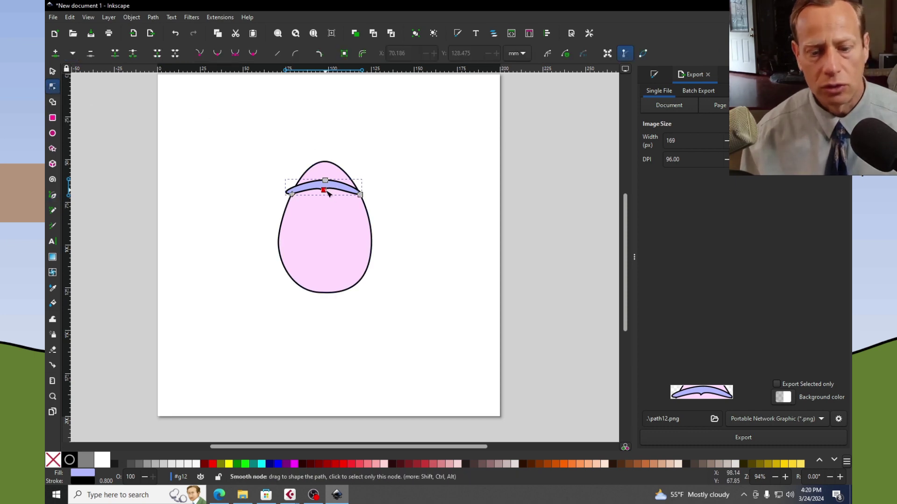
{"action": "scroll", "coordinate": [321, 210], "scroll_direction": "up", "scroll_amount": 6}
{"action": "scroll", "coordinate": [323, 213], "scroll_direction": "down", "scroll_amount": 2}
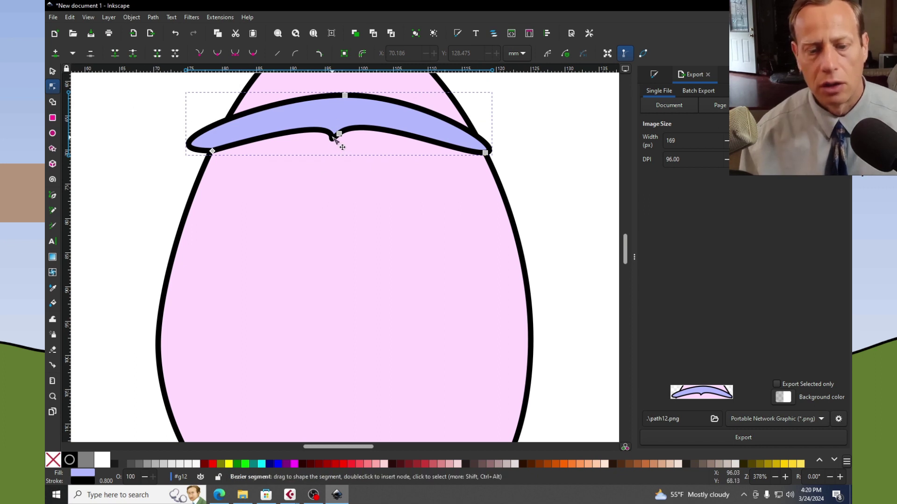
{"action": "left_click_drag", "start_coordinate": [339, 134], "coordinate": [377, 144]}
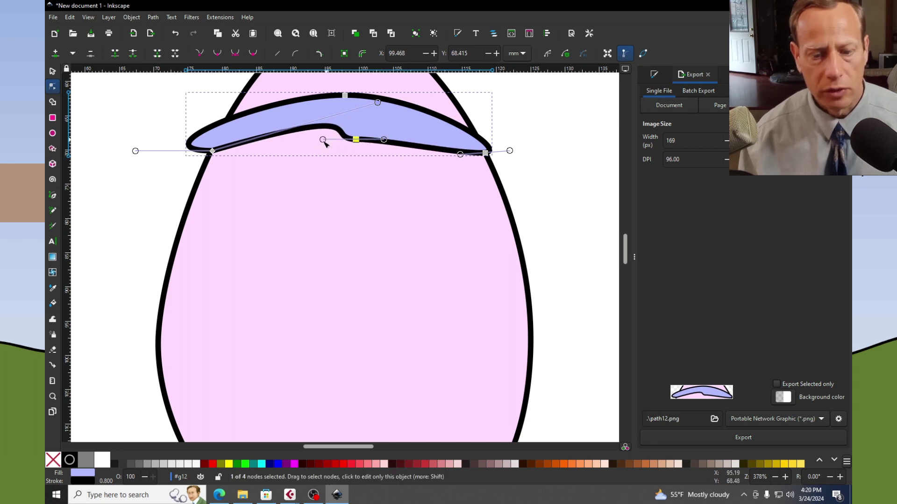
{"action": "left_click_drag", "start_coordinate": [323, 140], "coordinate": [340, 142]}
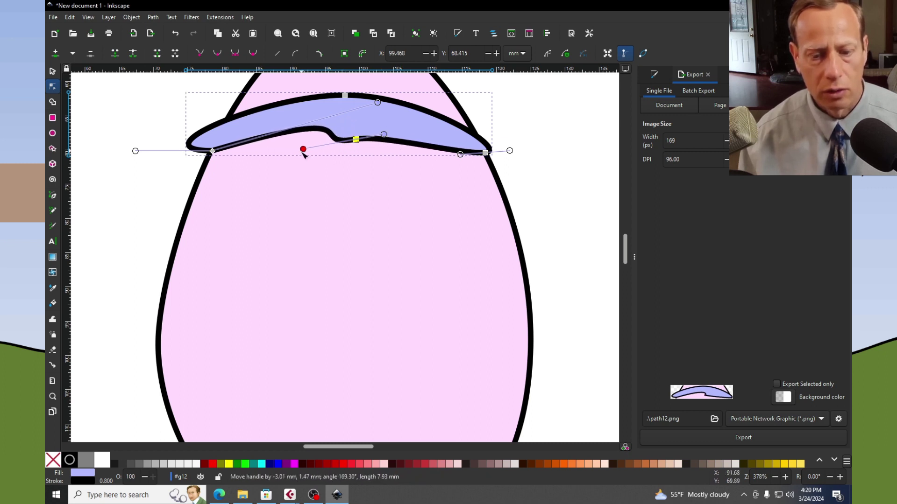
{"action": "left_click_drag", "start_coordinate": [208, 164], "coordinate": [260, 158]}
{"action": "left_click_drag", "start_coordinate": [356, 143], "coordinate": [289, 165]}
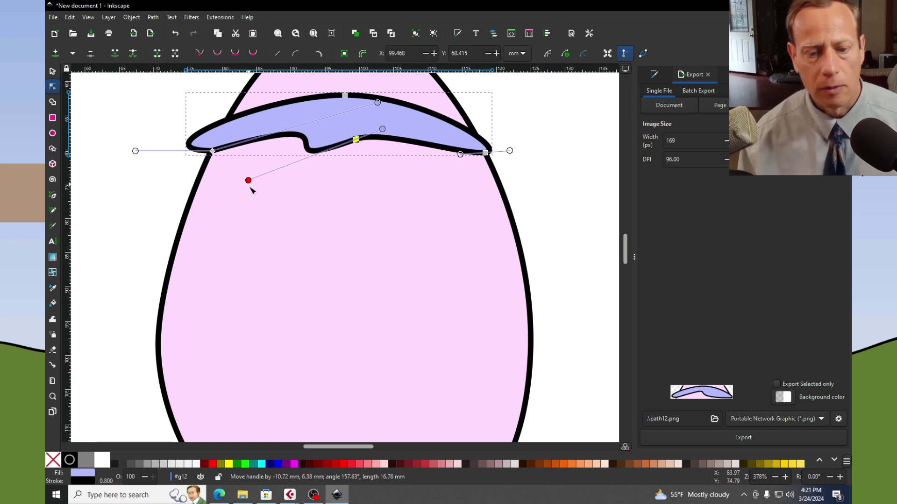
Reshape the left end of the blue band by adjusting its curve handles to follow the egg's outline and removing its lower overshoot.
{"action": "left_click_drag", "start_coordinate": [251, 189], "coordinate": [327, 153]}
{"action": "left_click_drag", "start_coordinate": [372, 127], "coordinate": [308, 158]}
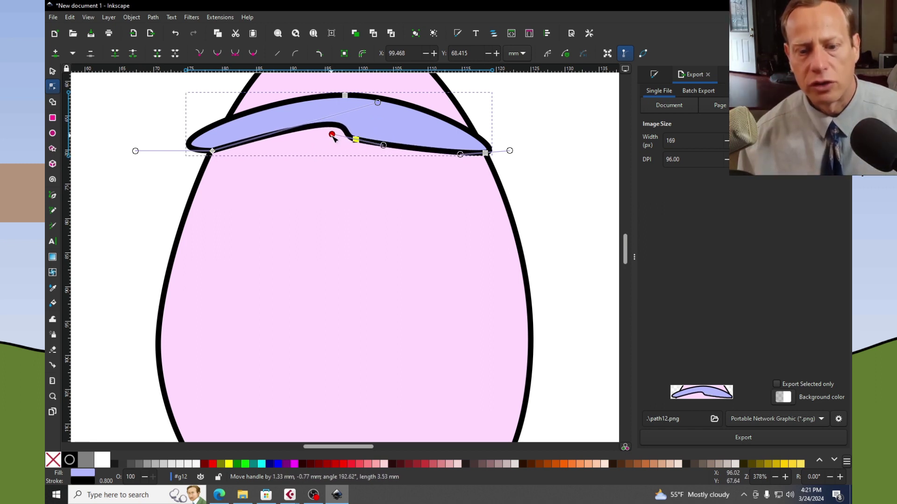
{"action": "left_click_drag", "start_coordinate": [307, 149], "coordinate": [211, 170]}
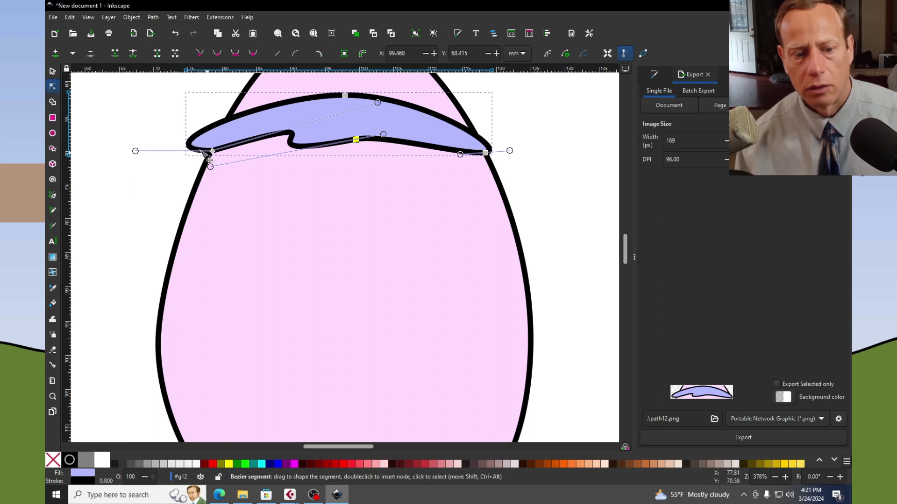
{"action": "left_click_drag", "start_coordinate": [135, 150], "coordinate": [221, 110]}
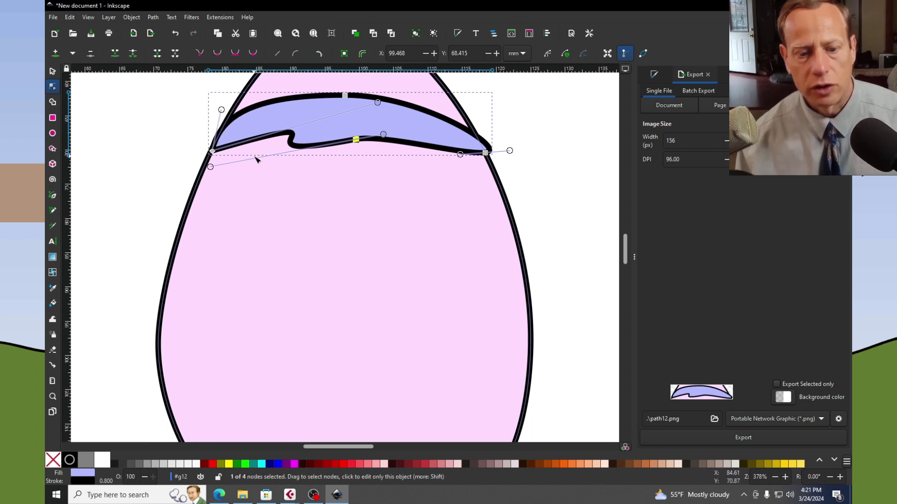
{"action": "left_click_drag", "start_coordinate": [378, 102], "coordinate": [213, 151]}
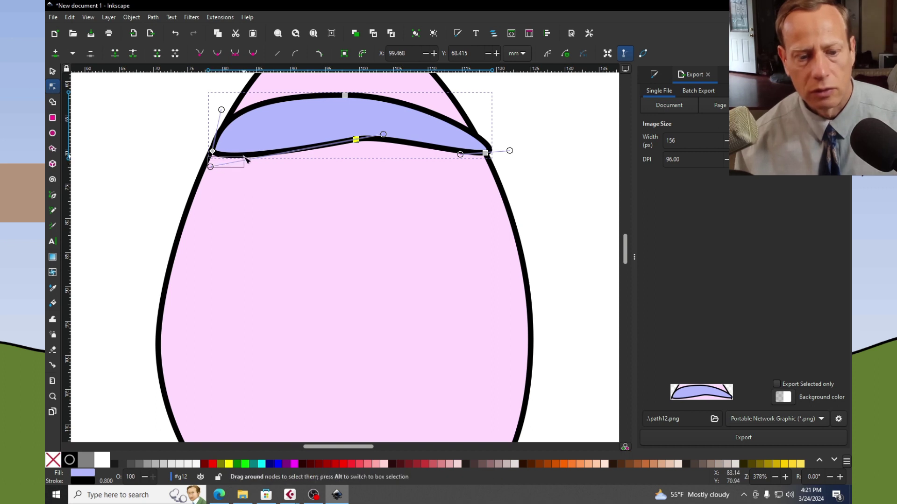
Smooth the blue band's lower edge into an even arch by raising its middle node and lengthening that node's handles sideways.
{"action": "key", "text": "Escape"}
{"action": "left_click", "coordinate": [358, 141]}
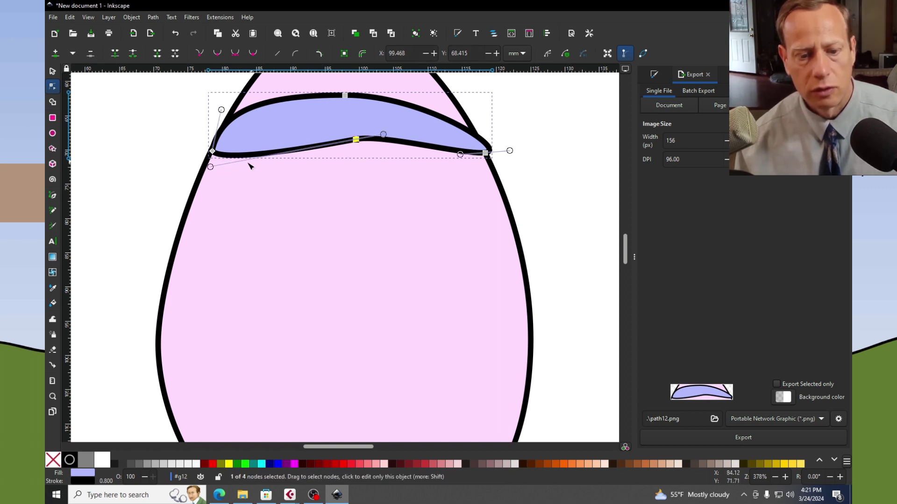
{"action": "left_click_drag", "start_coordinate": [210, 164], "coordinate": [302, 140]}
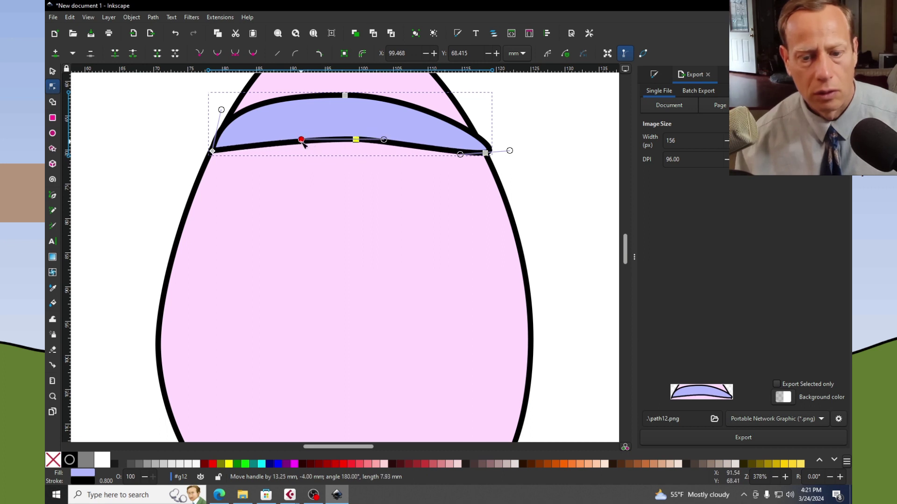
{"action": "left_click_drag", "start_coordinate": [356, 140], "coordinate": [232, 125]}
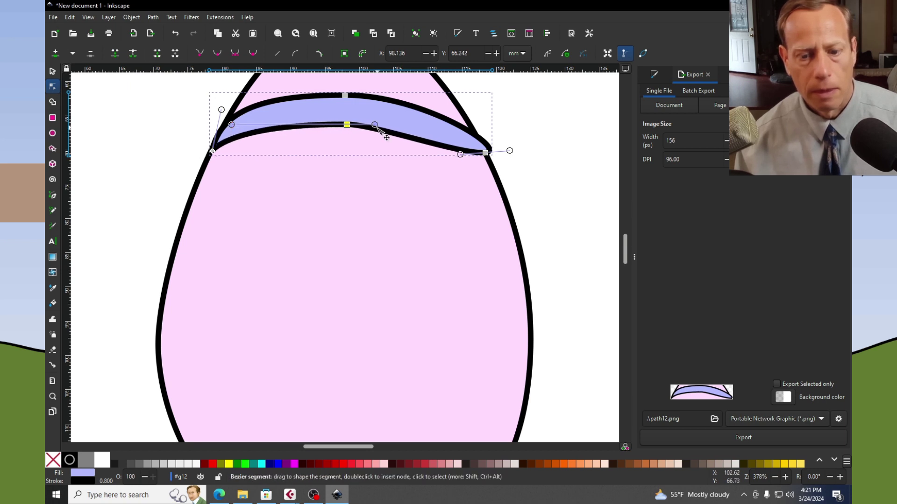
{"action": "left_click_drag", "start_coordinate": [380, 128], "coordinate": [406, 134]}
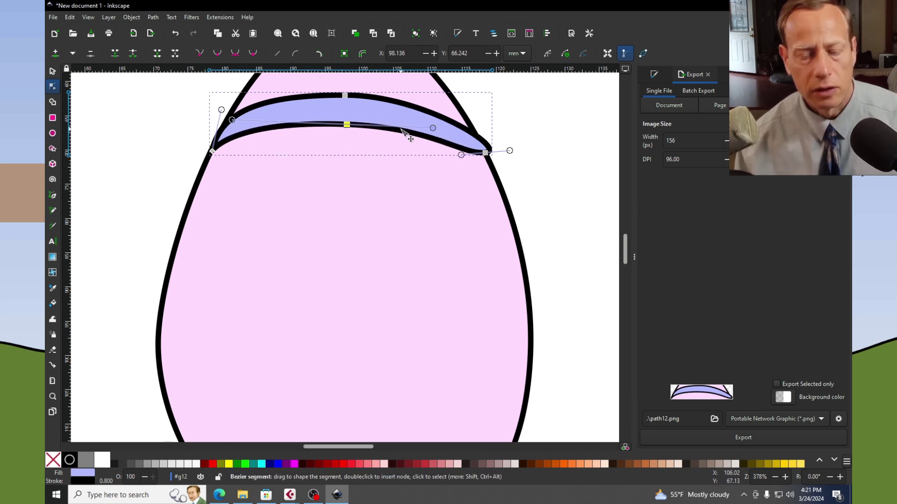
Angle the curve handles of the blue band's right end node along the egg's outline.
{"action": "left_click", "coordinate": [509, 150]}
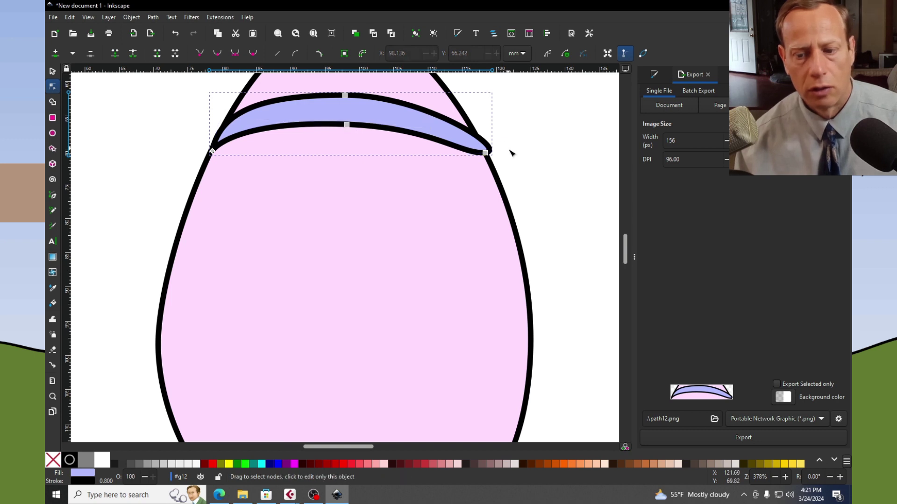
{"action": "left_click", "coordinate": [484, 153]}
{"action": "left_click_drag", "start_coordinate": [510, 151], "coordinate": [465, 100]}
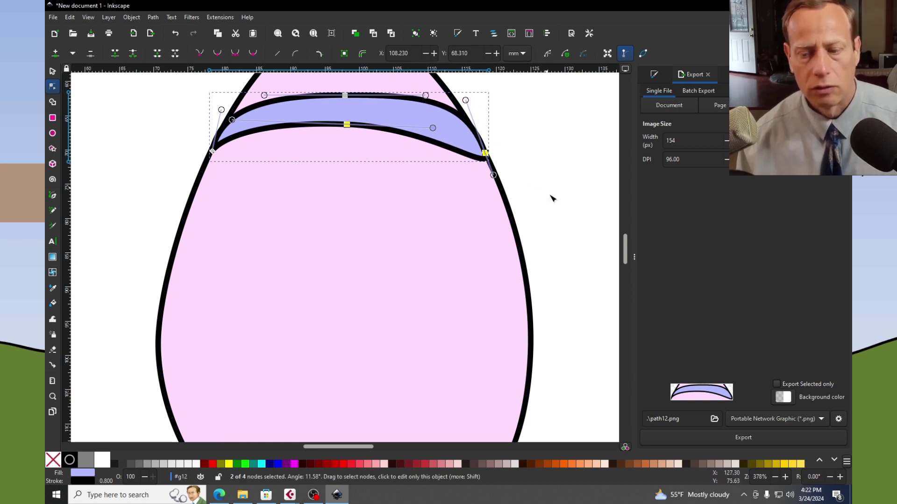
Raise the middle node of the blue band's upper edge slightly and level its handles for a smooth arch.
{"action": "scroll", "coordinate": [625, 241], "scroll_direction": "up", "scroll_amount": 5}
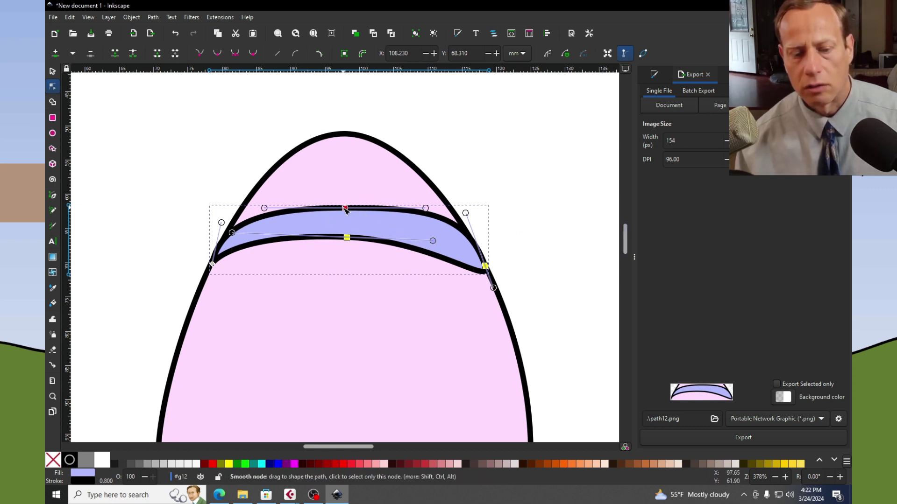
{"action": "left_click_drag", "start_coordinate": [346, 208], "coordinate": [347, 206]}
{"action": "left_click_drag", "start_coordinate": [425, 202], "coordinate": [376, 200]}
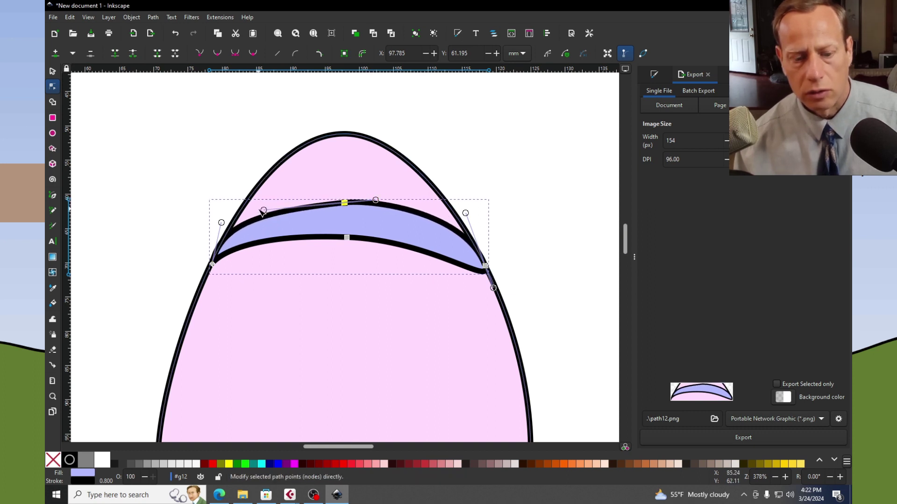
{"action": "mouse_move", "coordinate": [265, 211]}
{"action": "left_mouse_down"}
{"action": "mouse_move", "coordinate": [299, 195]}
{"action": "mouse_move", "coordinate": [250, 198]}
{"action": "mouse_move", "coordinate": [259, 202]}
{"action": "left_mouse_up"}
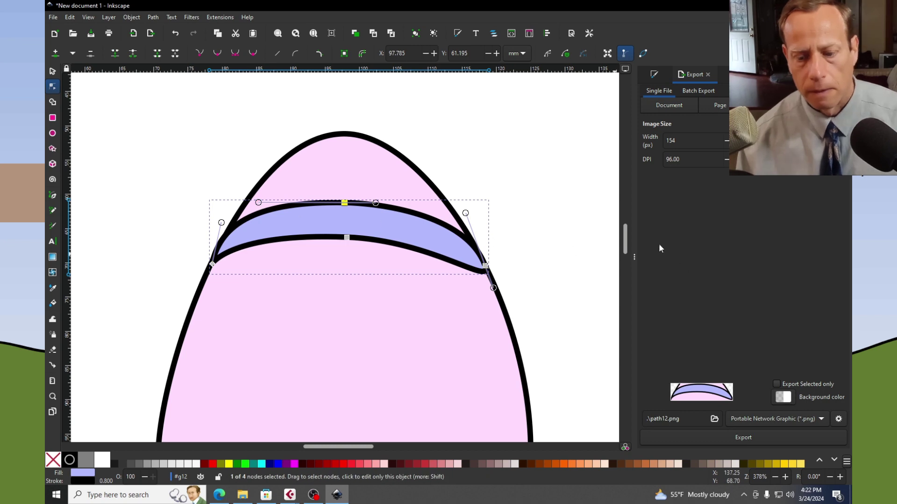
Recolor the blue band with a pale green fill of hue 141, saturation 100 and lightness 88.
{"action": "left_click_drag", "start_coordinate": [626, 245], "coordinate": [626, 277]}
{"action": "scroll", "coordinate": [562, 271], "scroll_direction": "down", "scroll_amount": 2}
{"action": "scroll", "coordinate": [562, 271], "scroll_direction": "down", "scroll_amount": 2}
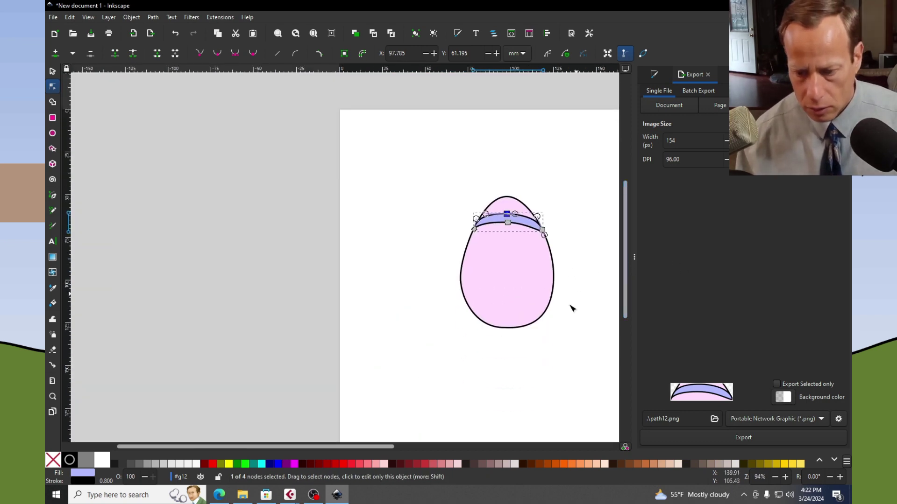
{"action": "left_click", "coordinate": [261, 465]}
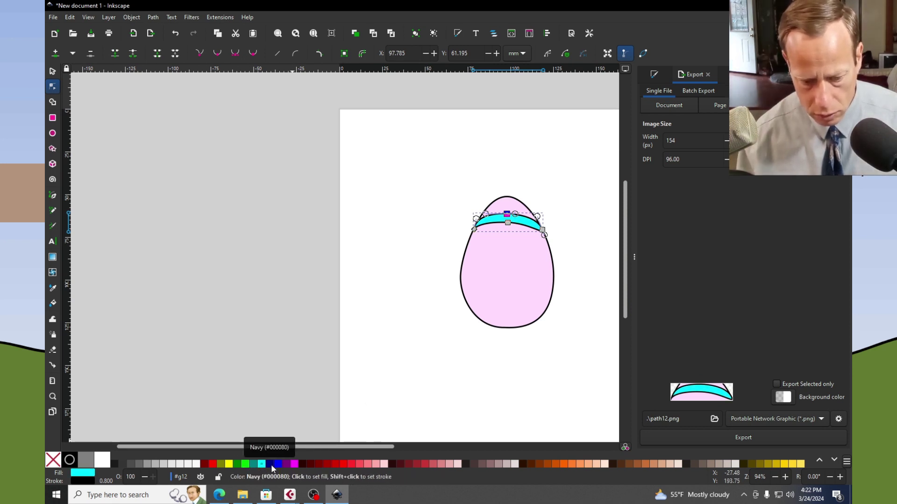
{"action": "left_click", "coordinate": [294, 466]}
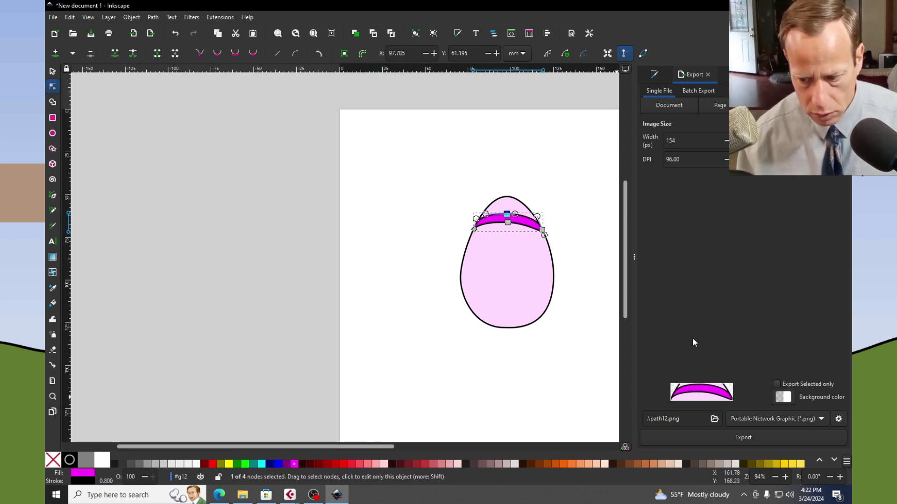
{"action": "left_click", "coordinate": [85, 475]}
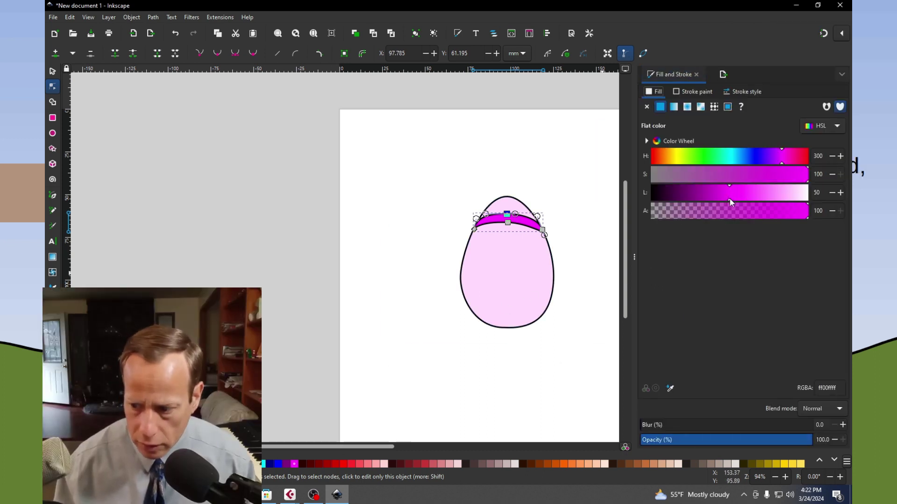
{"action": "left_click_drag", "start_coordinate": [730, 199], "coordinate": [772, 202]}
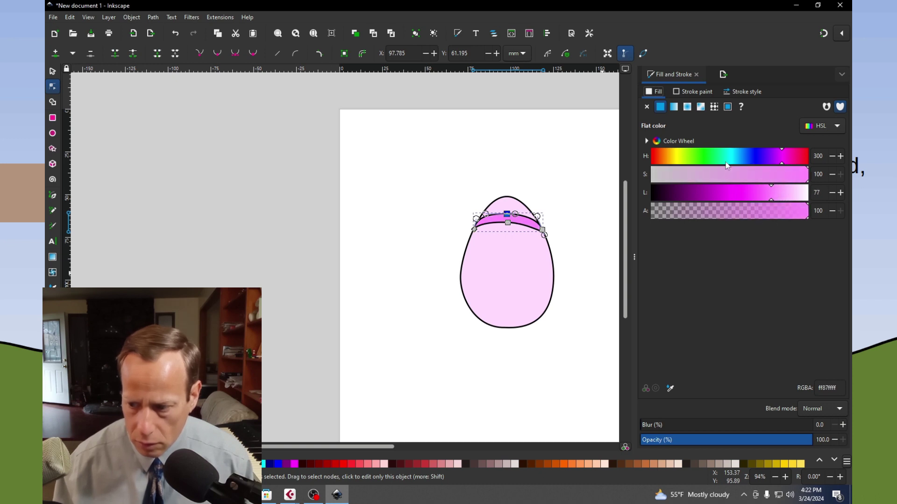
{"action": "left_click_drag", "start_coordinate": [729, 156], "coordinate": [713, 153]}
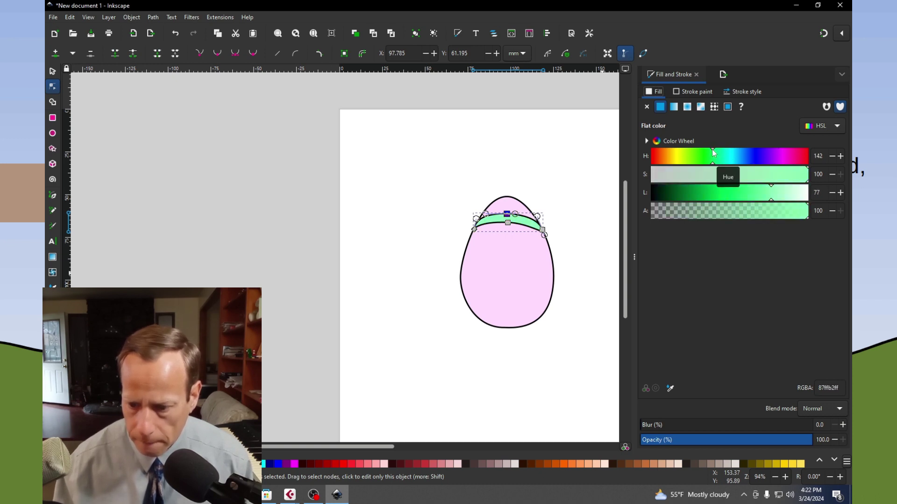
{"action": "left_click_drag", "start_coordinate": [772, 201], "coordinate": [789, 203]}
{"action": "left_click", "coordinate": [568, 261]}
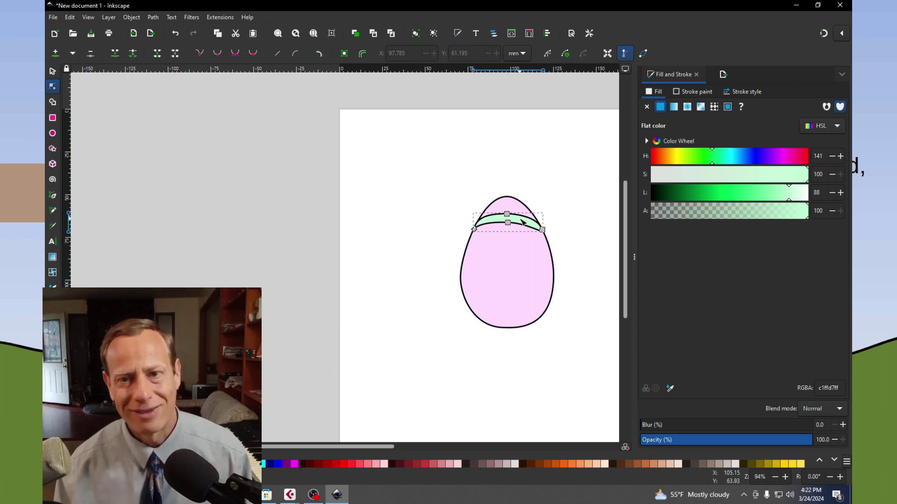
Copy the green band and place the duplicate across the egg, below the original band.
{"action": "left_click", "coordinate": [53, 71]}
{"action": "left_click", "coordinate": [520, 223]}
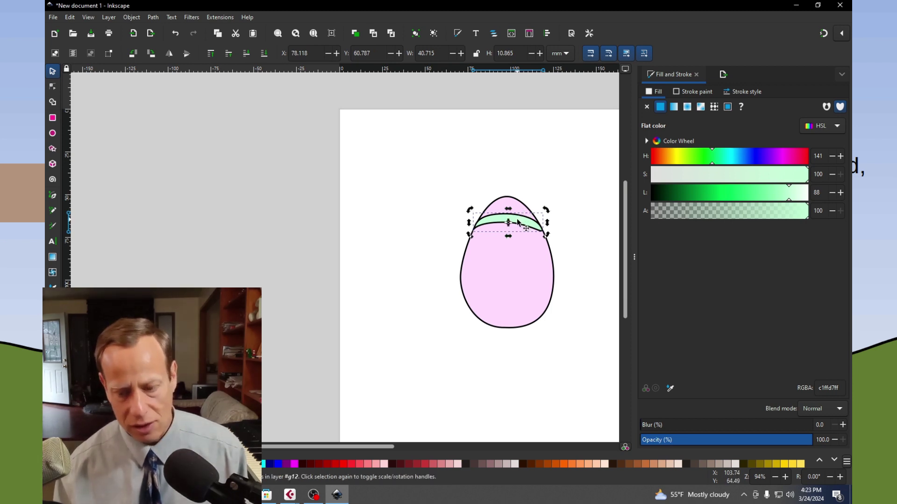
{"action": "left_click", "coordinate": [416, 255]}
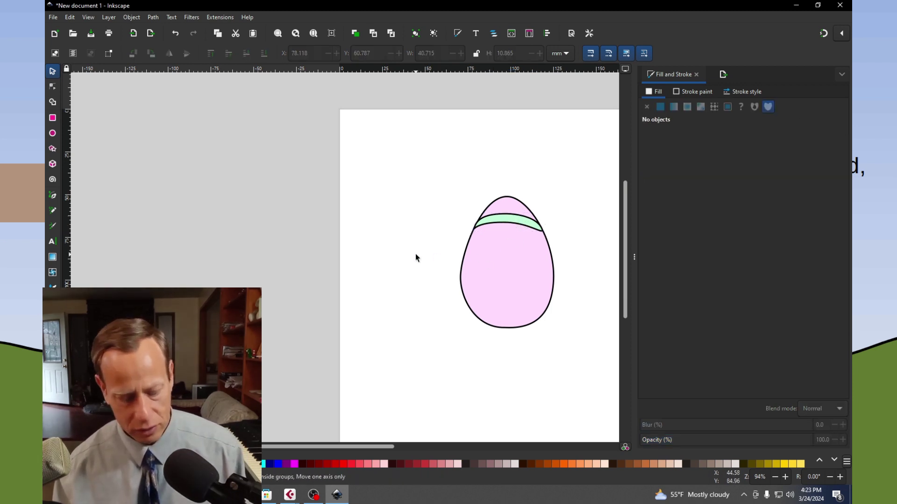
{"action": "key", "text": "ctrl+v"}
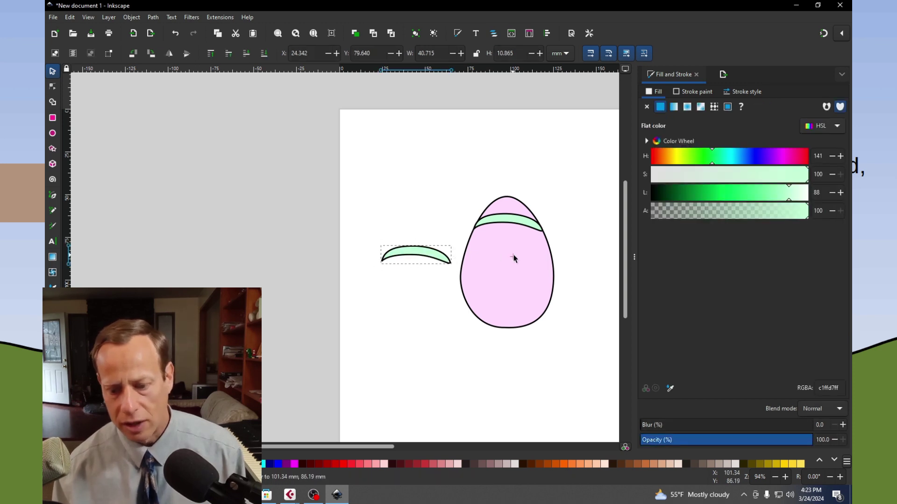
{"action": "left_click_drag", "start_coordinate": [428, 256], "coordinate": [513, 256]}
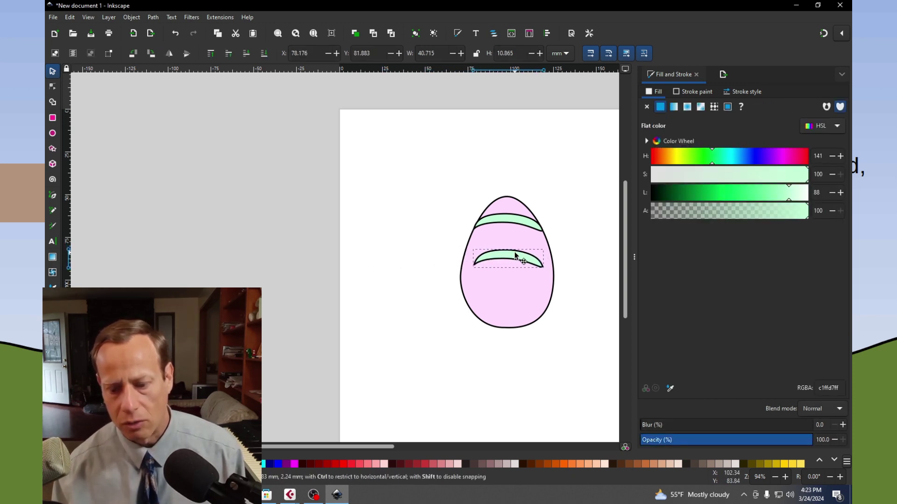
Widen the lower green band by moving its left and right end nodes out to the egg's outline.
{"action": "left_click", "coordinate": [53, 88]}
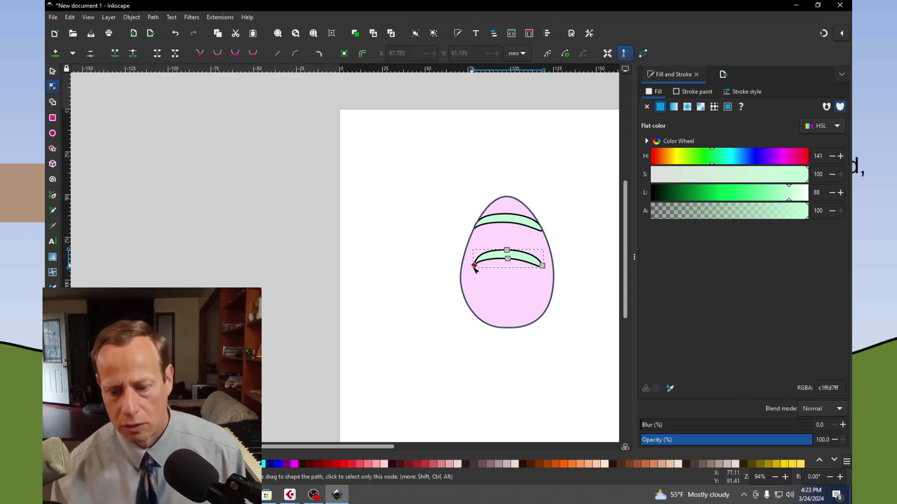
{"action": "left_click_drag", "start_coordinate": [473, 265], "coordinate": [460, 267]}
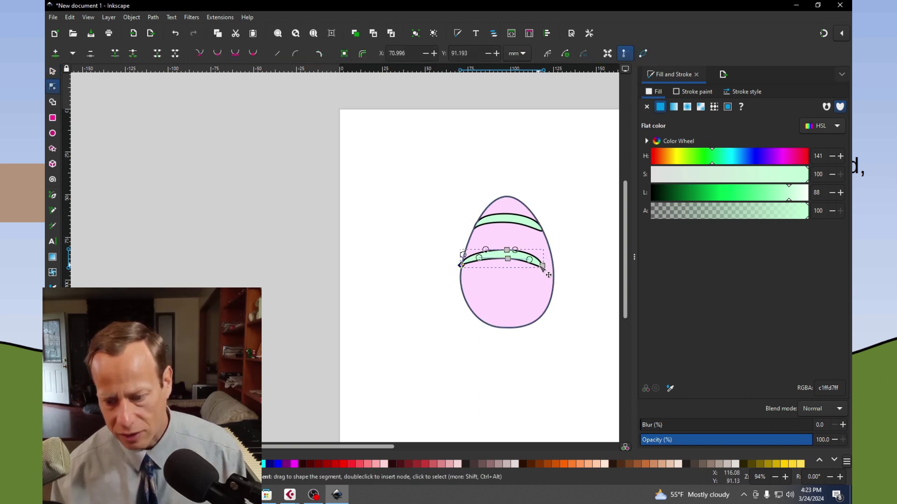
{"action": "left_click_drag", "start_coordinate": [543, 267], "coordinate": [550, 266]}
{"action": "key", "text": "ctrl+z"}
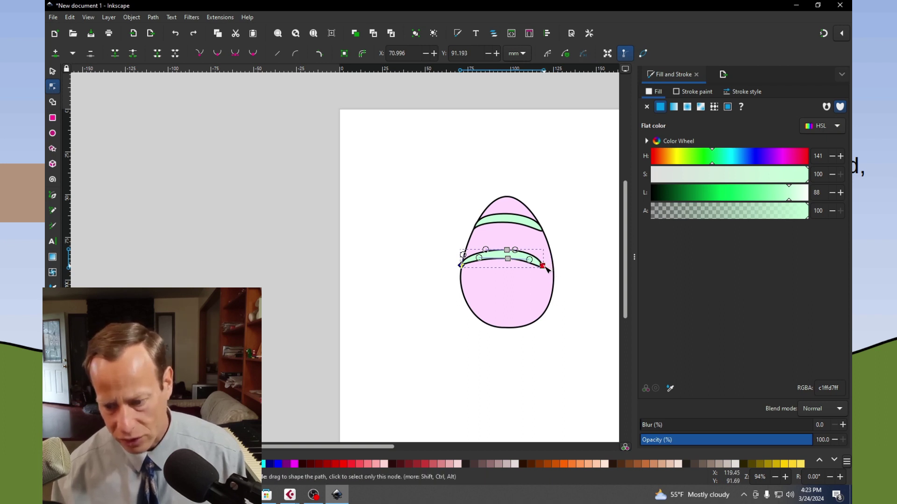
{"action": "left_click_drag", "start_coordinate": [544, 266], "coordinate": [557, 268]}
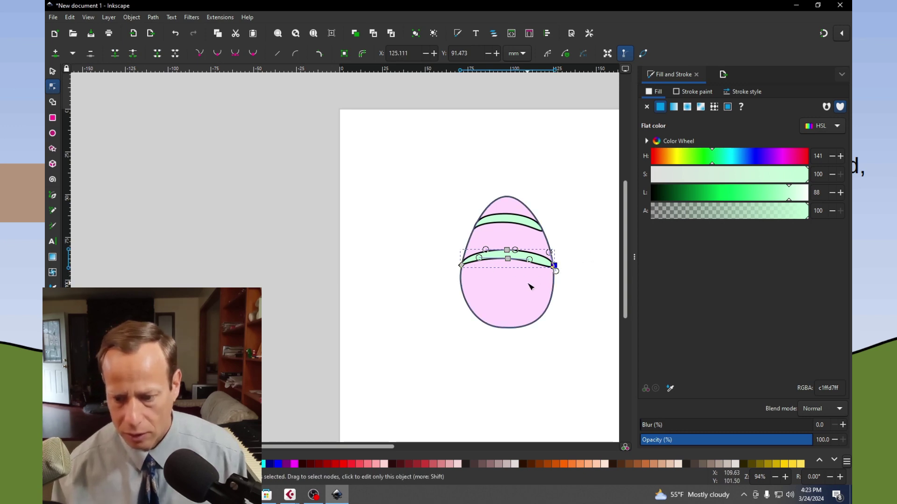
Add a node near each end of the lower band's upper edge and position both so the band's corners meet the egg's outline.
{"action": "scroll", "coordinate": [529, 287], "scroll_direction": "up", "scroll_amount": 2}
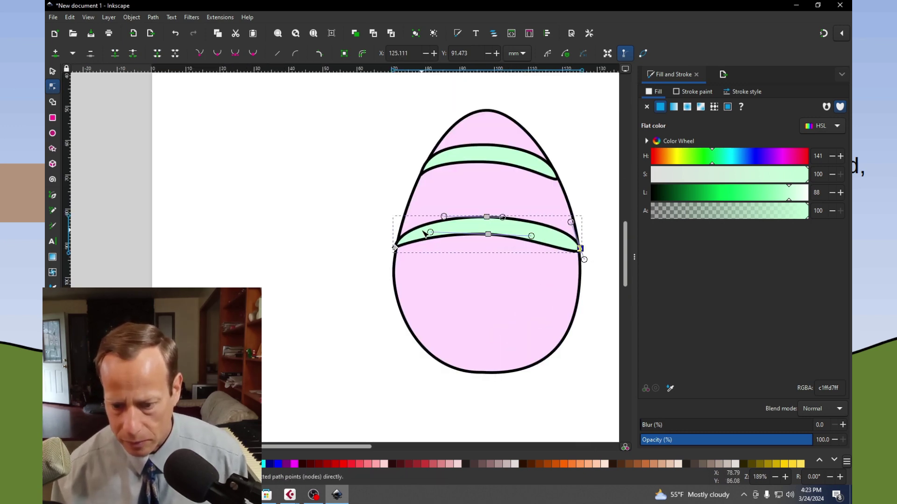
{"action": "left_click", "coordinate": [395, 248]}
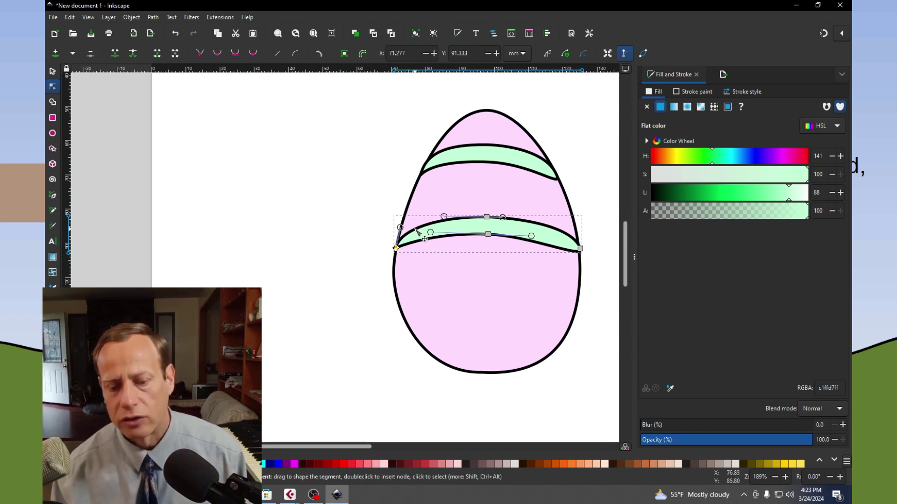
{"action": "double_click", "coordinate": [415, 230]}
{"action": "mouse_move", "coordinate": [416, 230]}
{"action": "left_mouse_down"}
{"action": "mouse_move", "coordinate": [398, 229]}
{"action": "mouse_move", "coordinate": [423, 215]}
{"action": "mouse_move", "coordinate": [405, 227]}
{"action": "left_mouse_up"}
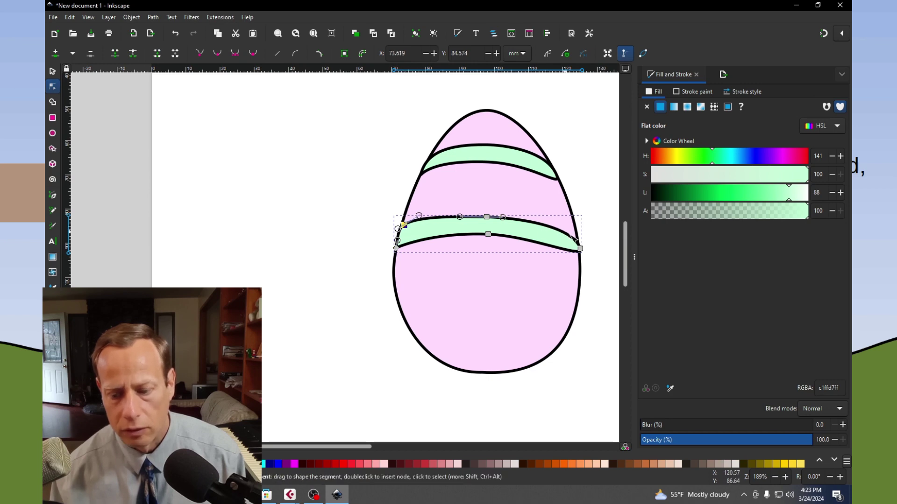
{"action": "left_click", "coordinate": [573, 239]}
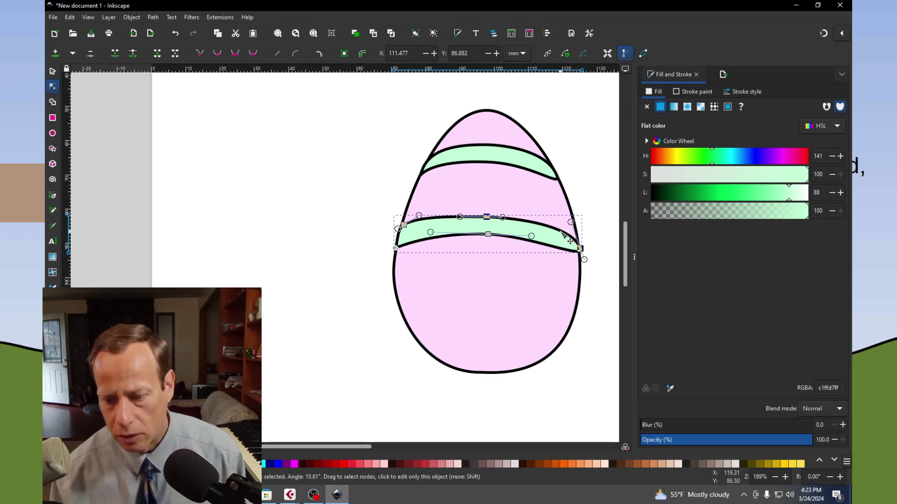
{"action": "double_click", "coordinate": [561, 232]}
{"action": "left_click_drag", "start_coordinate": [562, 233], "coordinate": [581, 234]}
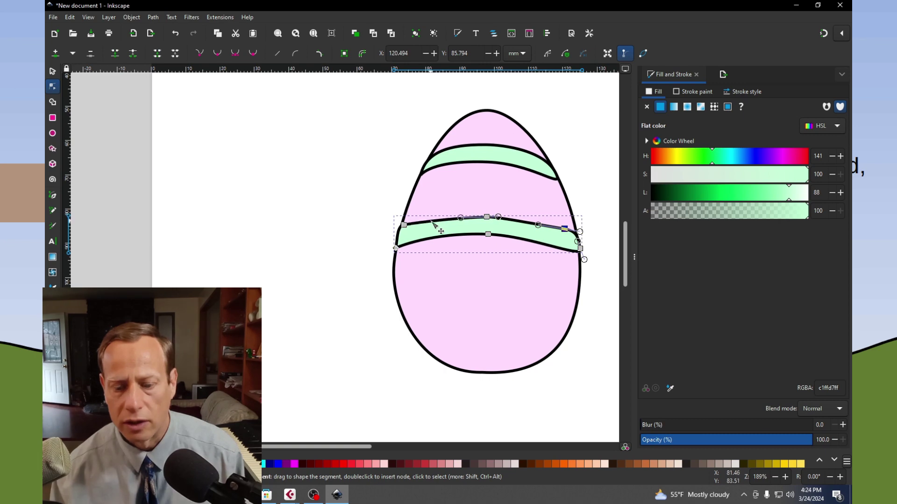
{"action": "left_click_drag", "start_coordinate": [404, 225], "coordinate": [405, 229]}
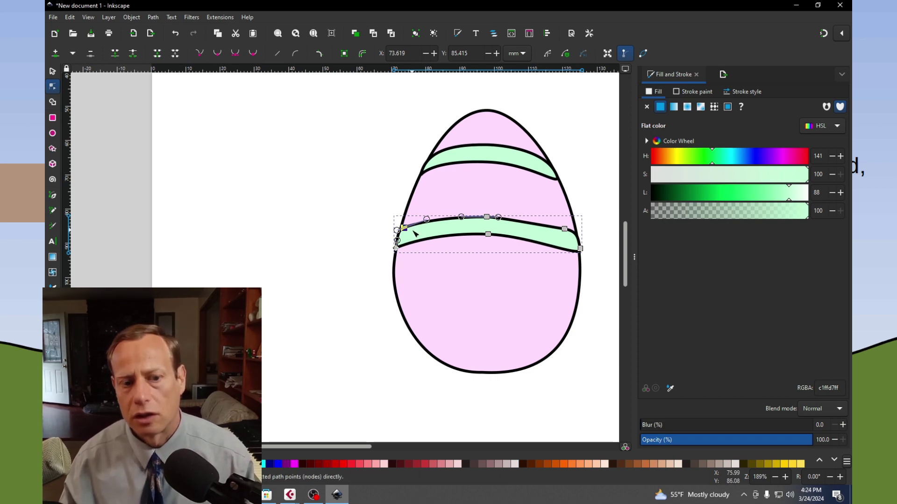
Start saving the drawing as an Inkscape SVG file named egg103 in the svg folder.
{"action": "left_click", "coordinate": [52, 17]}
{"action": "left_click", "coordinate": [71, 101]}
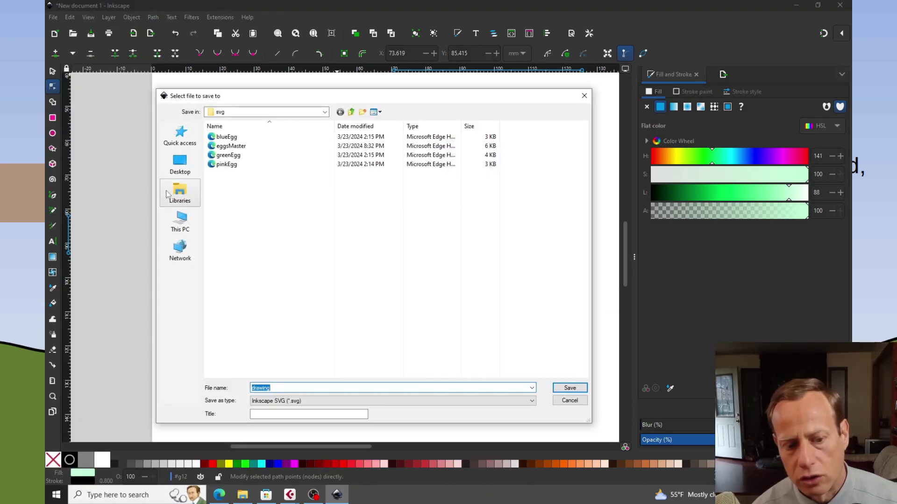
{"action": "left_click", "coordinate": [306, 388]}
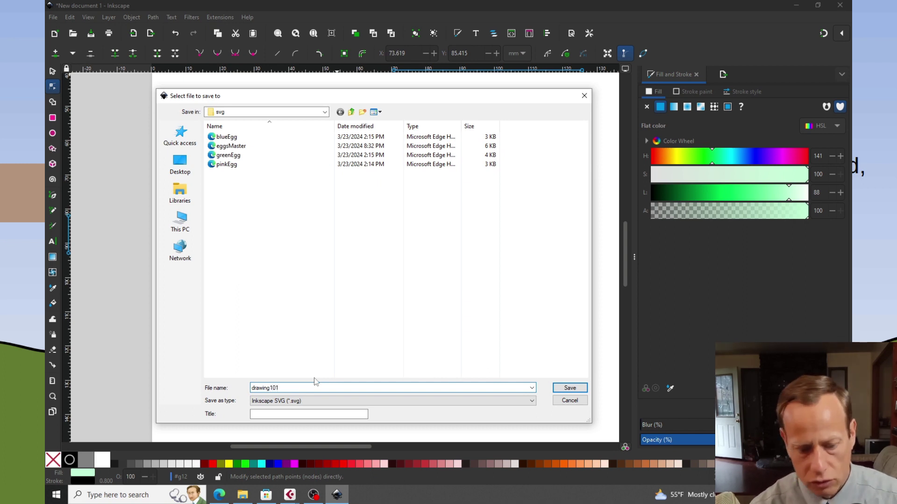
{"action": "type", "text": "1"}
{"action": "key", "text": "BackSpace"}
{"action": "key", "text": "BackSpace"}
{"action": "key", "text": "BackSpace"}
{"action": "key", "text": "BackSpace"}
{"action": "key", "text": "BackSpace"}
{"action": "key", "text": "BackSpace"}
{"action": "key", "text": "BackSpace"}
{"action": "key", "text": "BackSpace"}
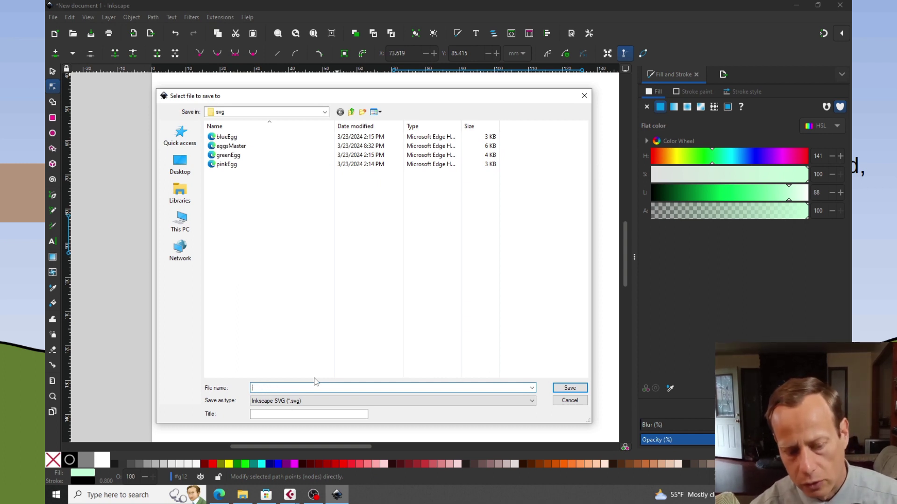
{"action": "type", "text": "egg102"}
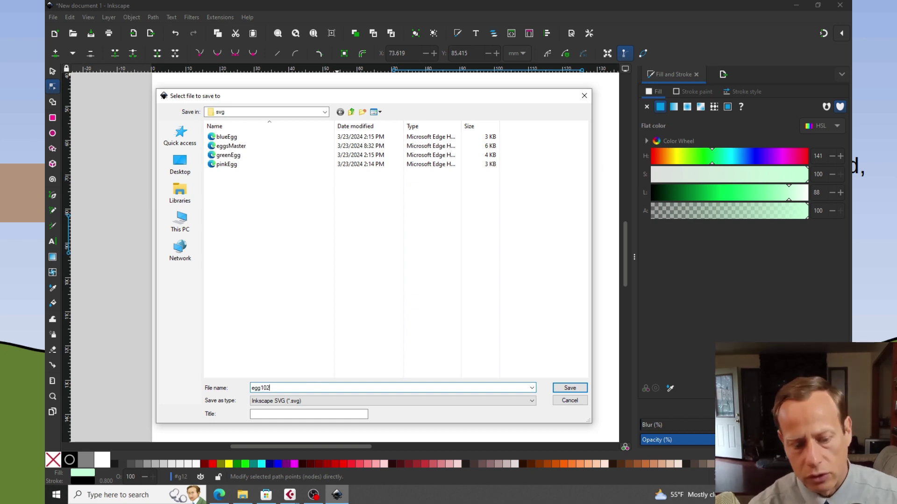
{"action": "key", "text": "BackSpace"}
{"action": "key", "text": "BackSpace"}
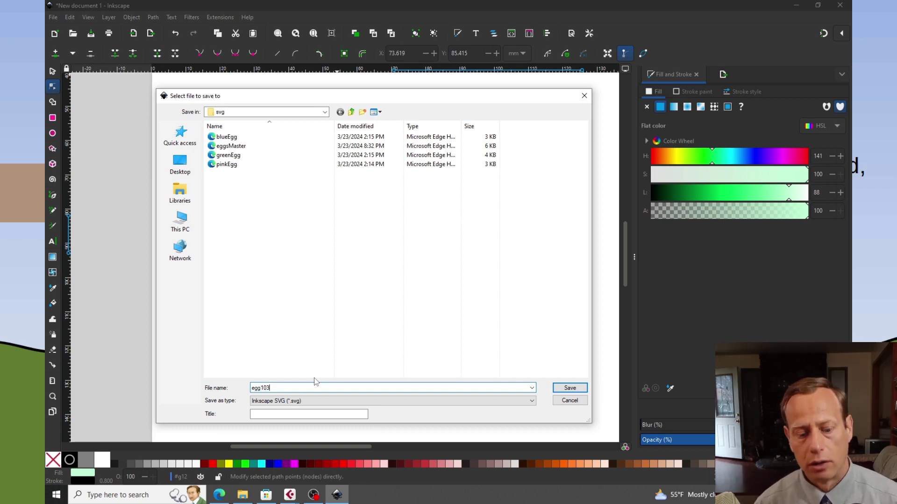
{"action": "left_click", "coordinate": [220, 495]}
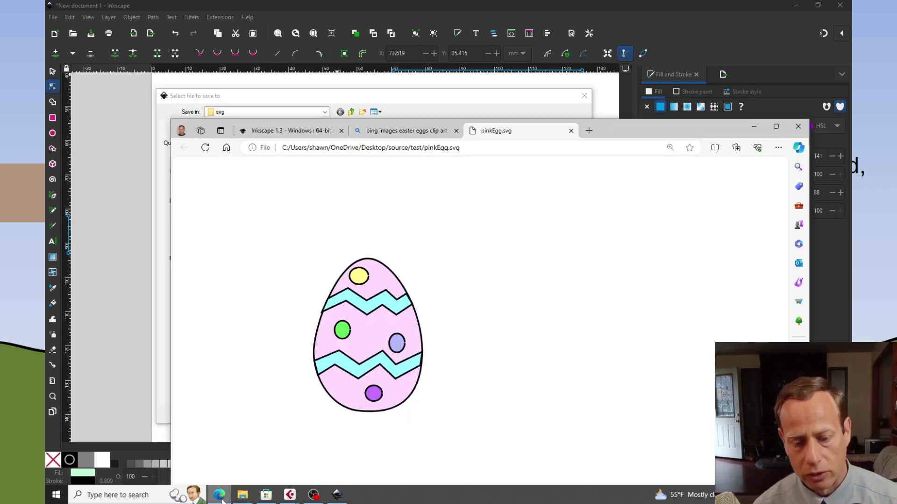
{"action": "left_click", "coordinate": [588, 131]}
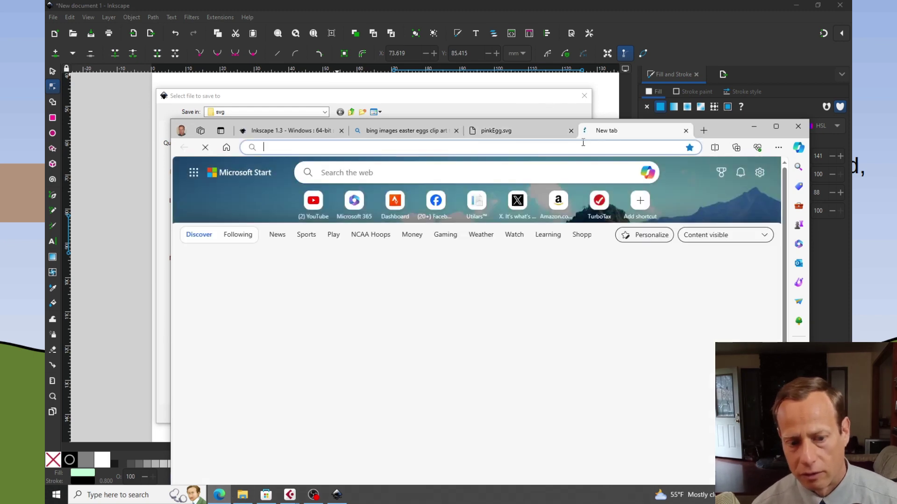
{"action": "type", "text": "https://w"}
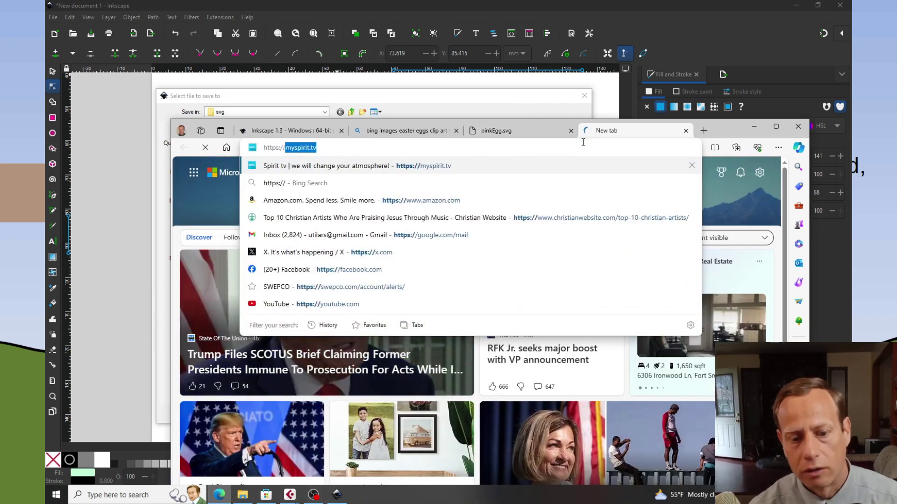
{"action": "type", "text": "ww"}
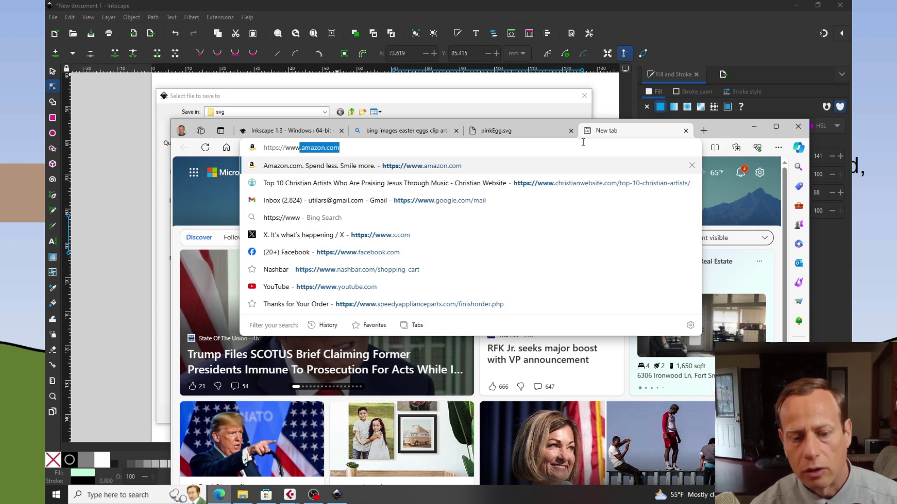
{"action": "type", "text": ".utilars.com"}
{"action": "key", "text": "Return"}
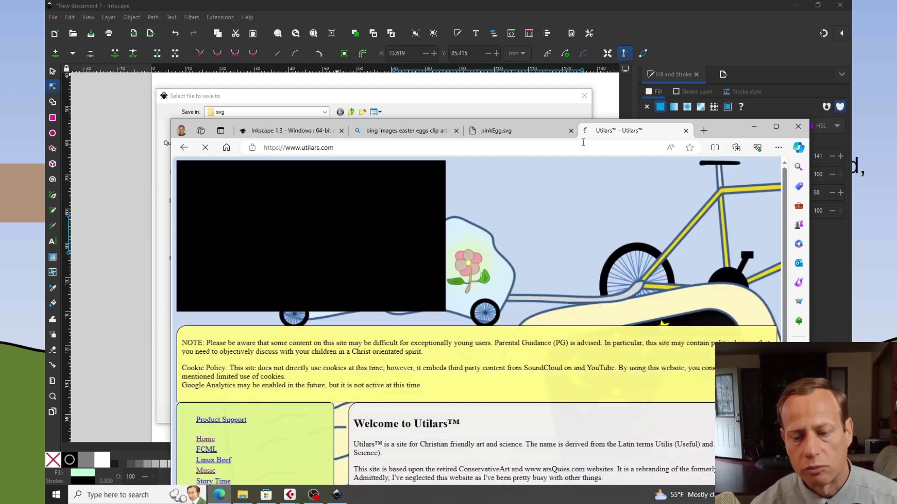
Open the site's Cheeze Blaster page in a maximized window and start its program.
{"action": "scroll", "coordinate": [263, 344], "scroll_direction": "down", "scroll_amount": 3}
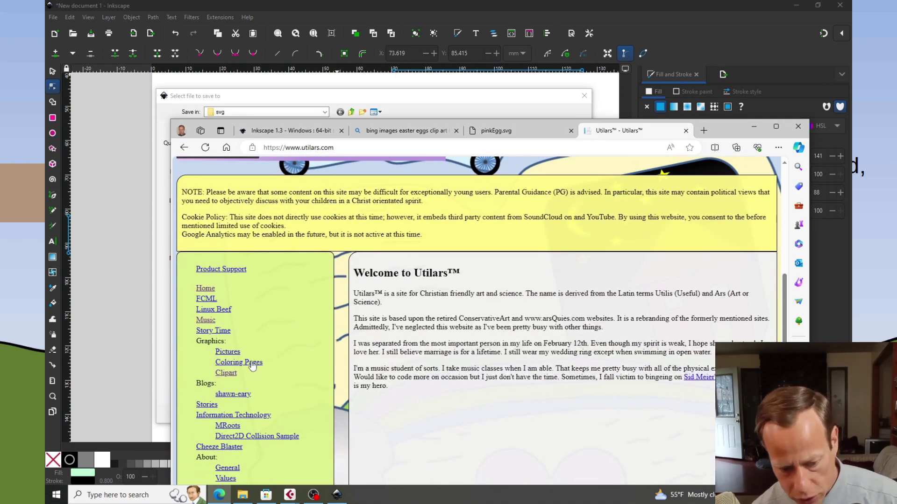
{"action": "left_click", "coordinate": [227, 447]}
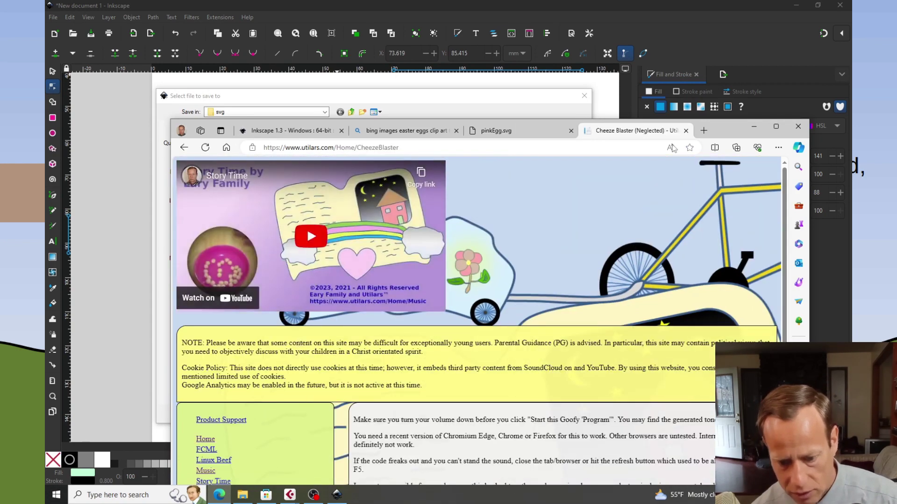
{"action": "left_click", "coordinate": [776, 127]}
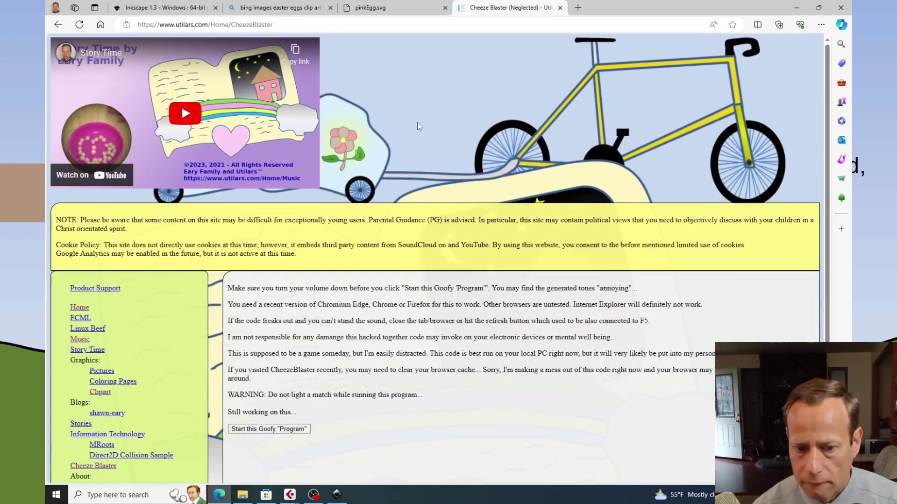
{"action": "scroll", "coordinate": [342, 208], "scroll_direction": "down", "scroll_amount": 3}
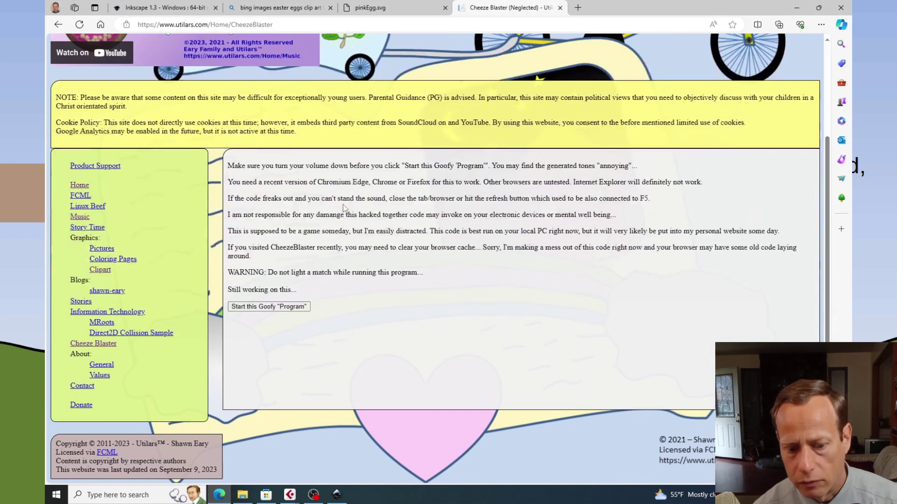
{"action": "left_click", "coordinate": [284, 307]}
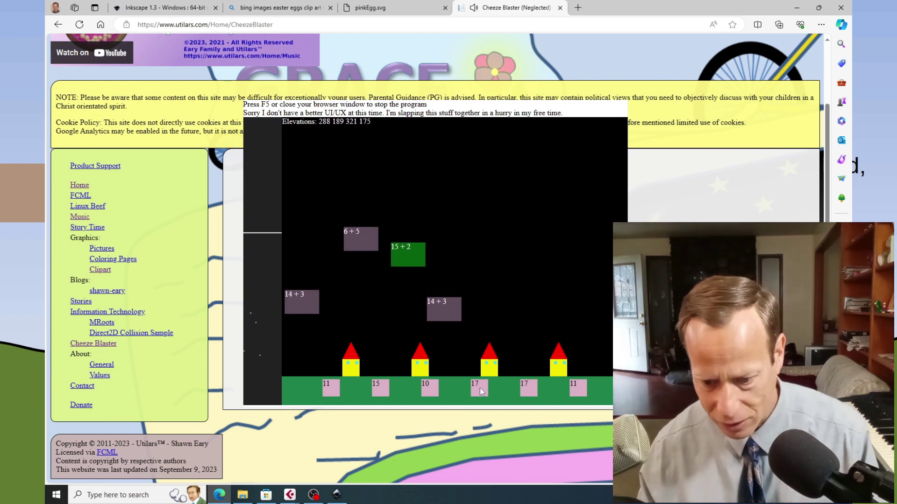
Play the Cheeze Blaster game by choosing the answer tiles 17, 10 and 15 and shooting the falling sums that match them.
{"action": "left_click", "coordinate": [480, 387]}
{"action": "left_click", "coordinate": [403, 293]}
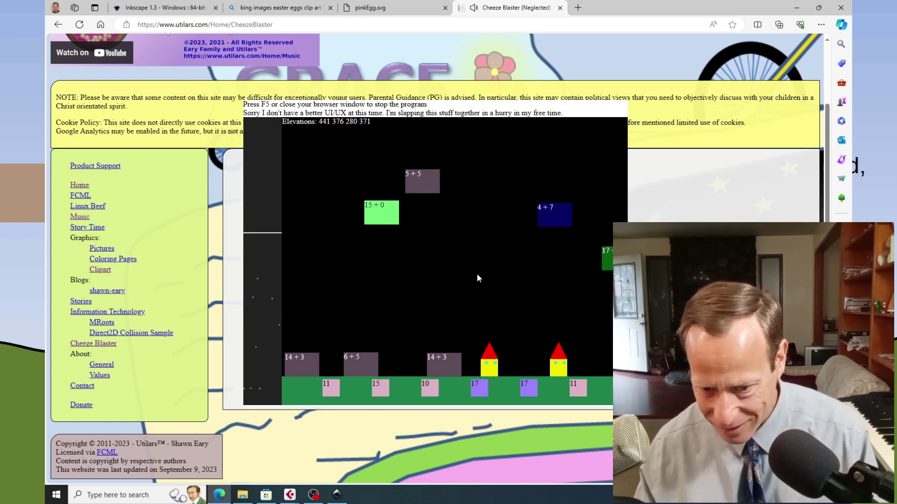
{"action": "left_click", "coordinate": [430, 391]}
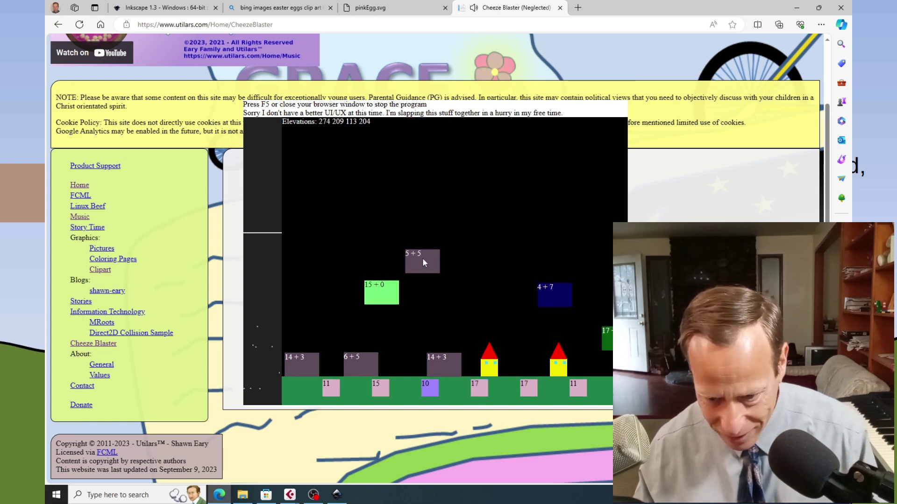
{"action": "left_click", "coordinate": [427, 273]}
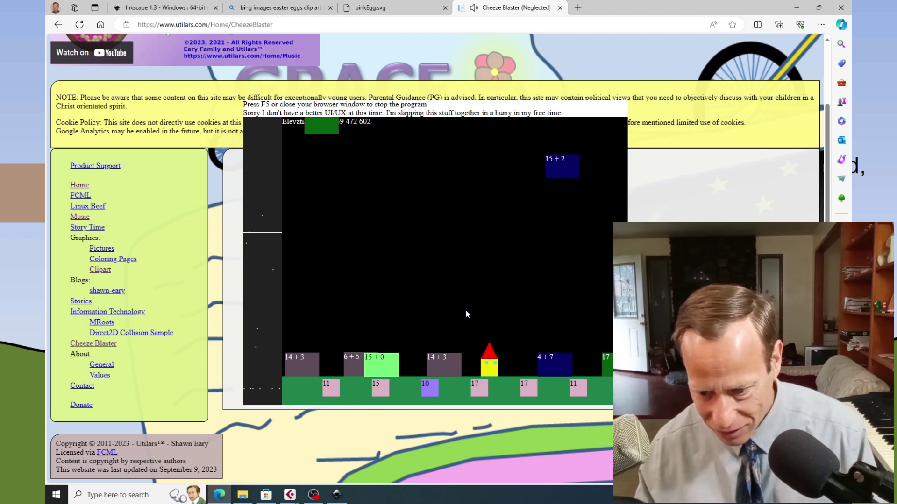
{"action": "left_click", "coordinate": [529, 391]}
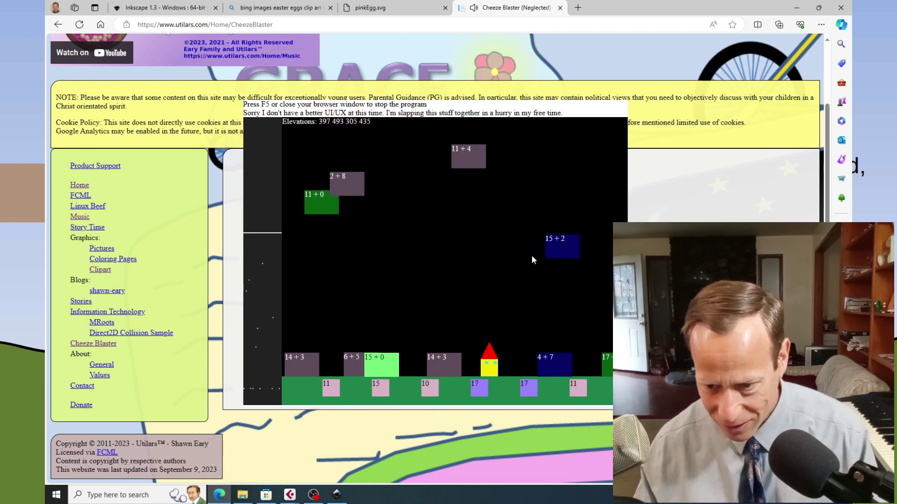
{"action": "left_click", "coordinate": [381, 391]}
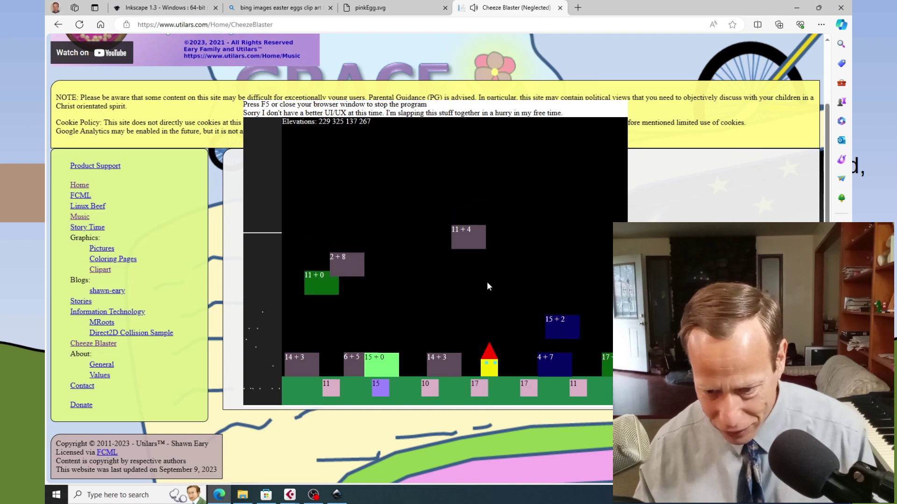
{"action": "left_click", "coordinate": [476, 253]}
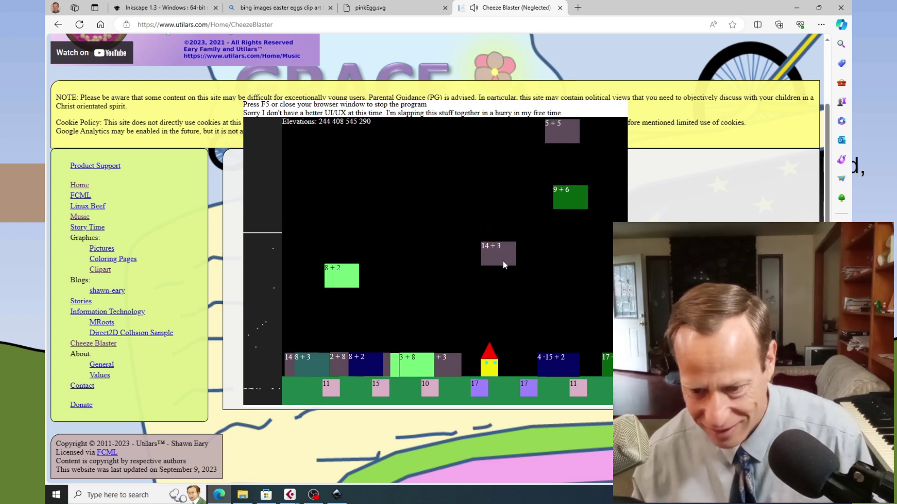
{"action": "left_click", "coordinate": [503, 262]}
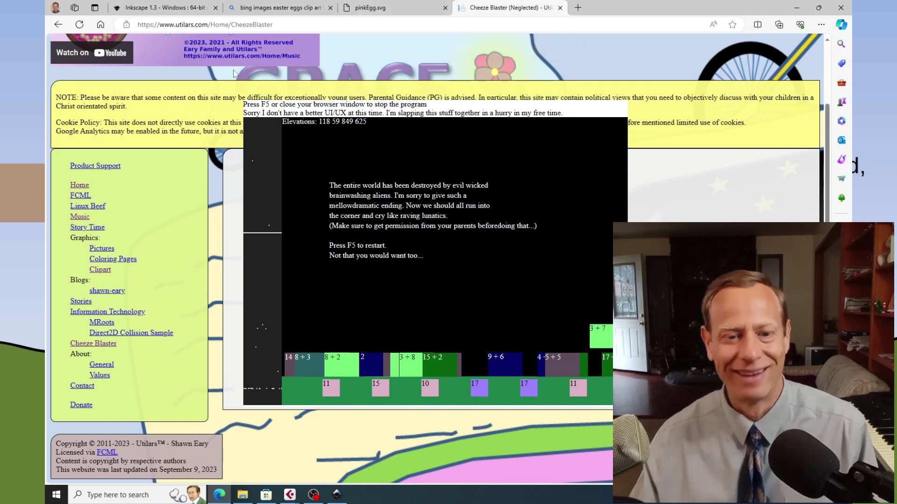
Return to Inkscape and cancel the pending file save.
{"action": "left_click", "coordinate": [148, 6]}
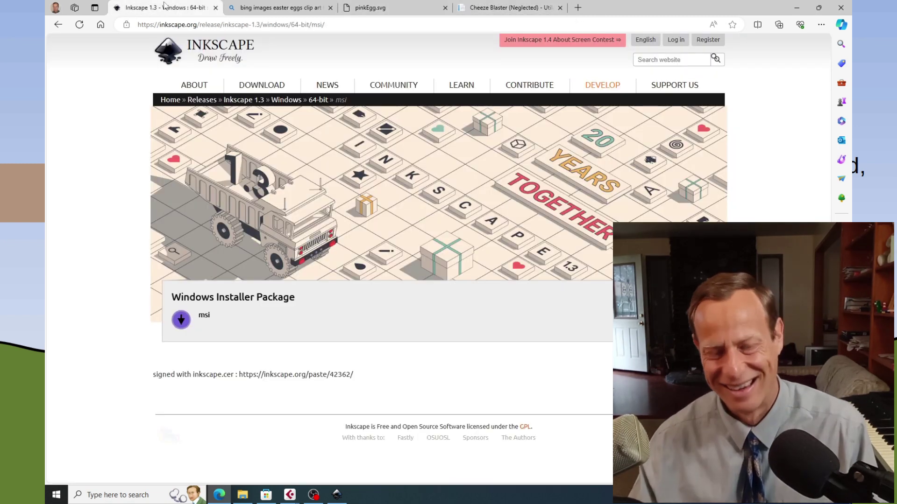
{"action": "left_click", "coordinate": [334, 496]}
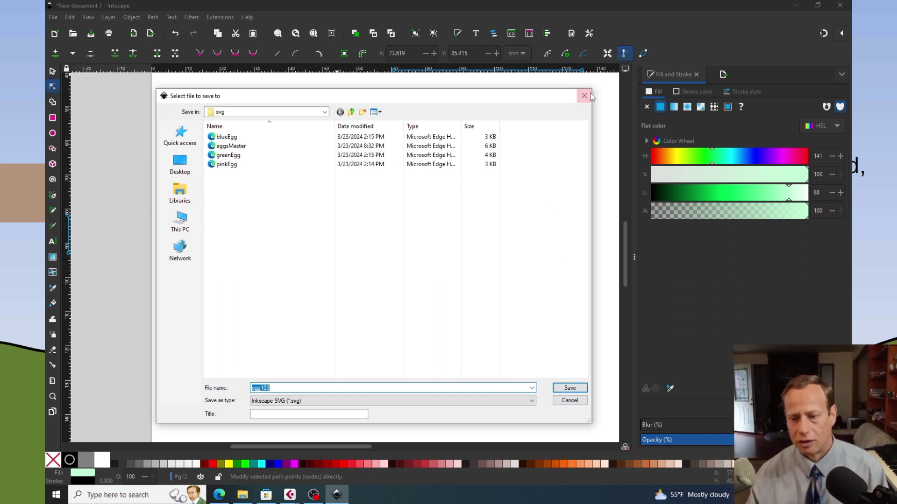
{"action": "left_click", "coordinate": [569, 400]}
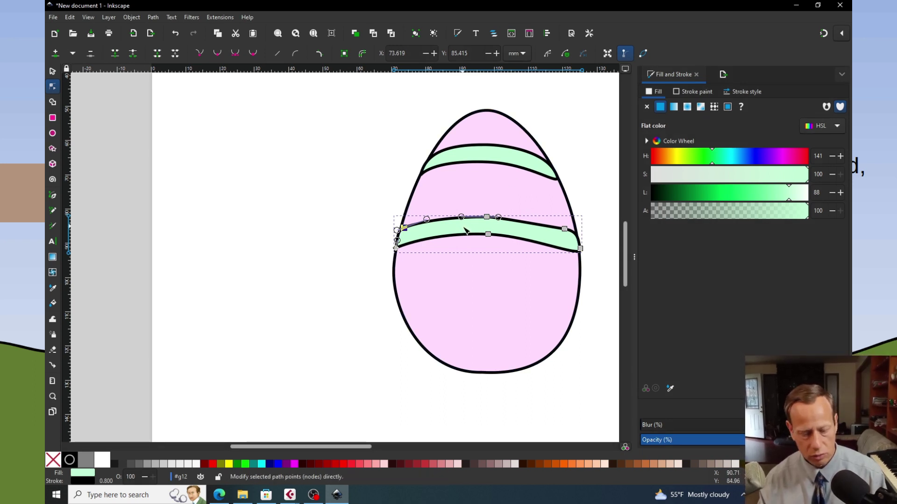
Move the lower green band slightly down the egg to about X 70.6 mm, Y 83.4 mm, and deselect it.
{"action": "left_click", "coordinate": [482, 292]}
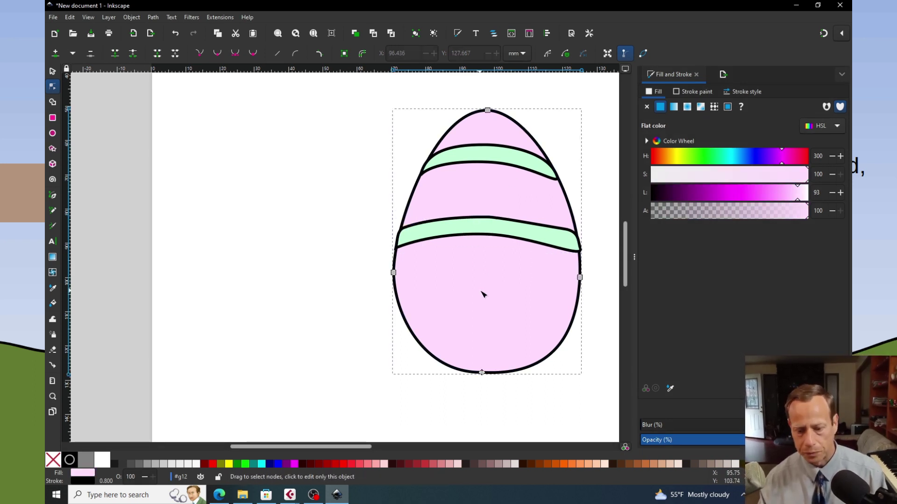
{"action": "left_click", "coordinate": [489, 233]}
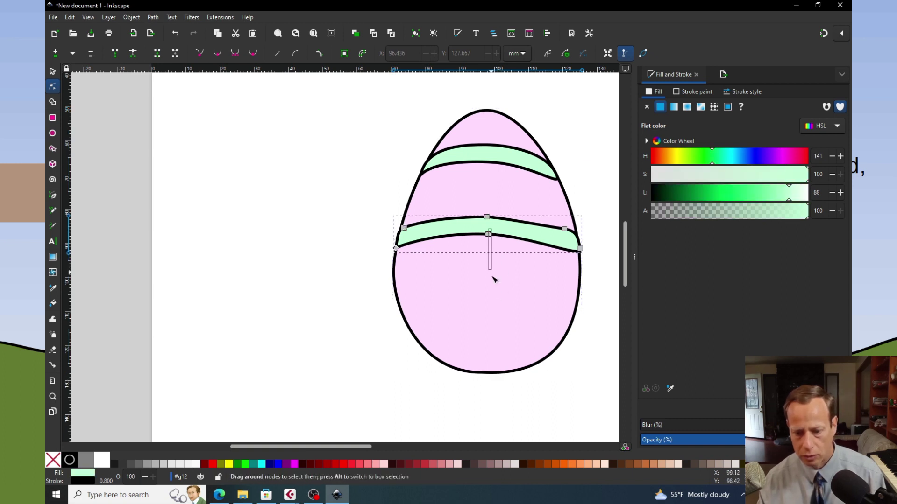
{"action": "left_click", "coordinate": [52, 71]}
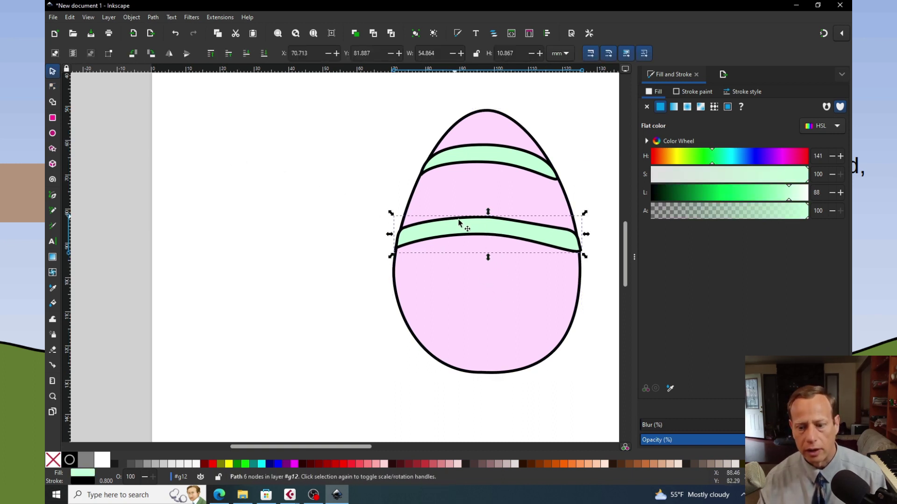
{"action": "left_click_drag", "start_coordinate": [458, 220], "coordinate": [465, 271]}
{"action": "mouse_move", "coordinate": [467, 231]}
{"action": "left_mouse_down"}
{"action": "mouse_move", "coordinate": [463, 217]}
{"action": "mouse_move", "coordinate": [464, 231]}
{"action": "left_mouse_up"}
{"action": "left_click", "coordinate": [484, 274]}
{"action": "left_click", "coordinate": [475, 232]}
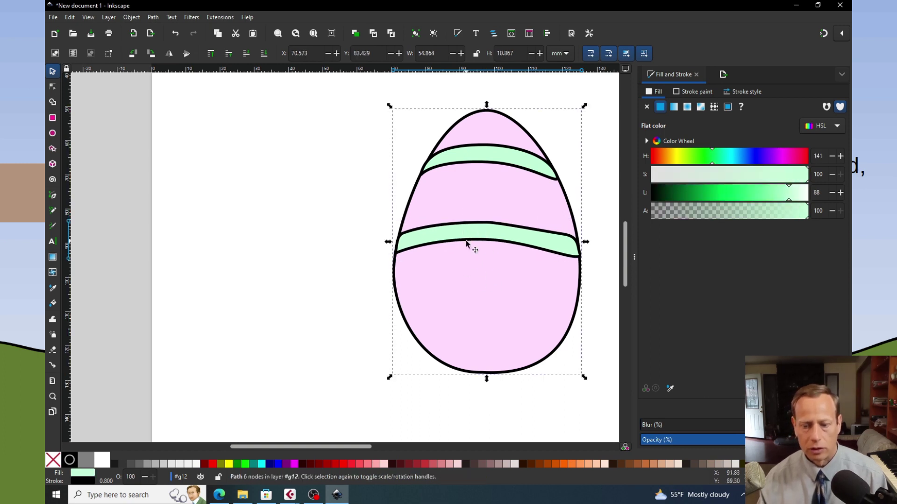
{"action": "left_click", "coordinate": [320, 222]}
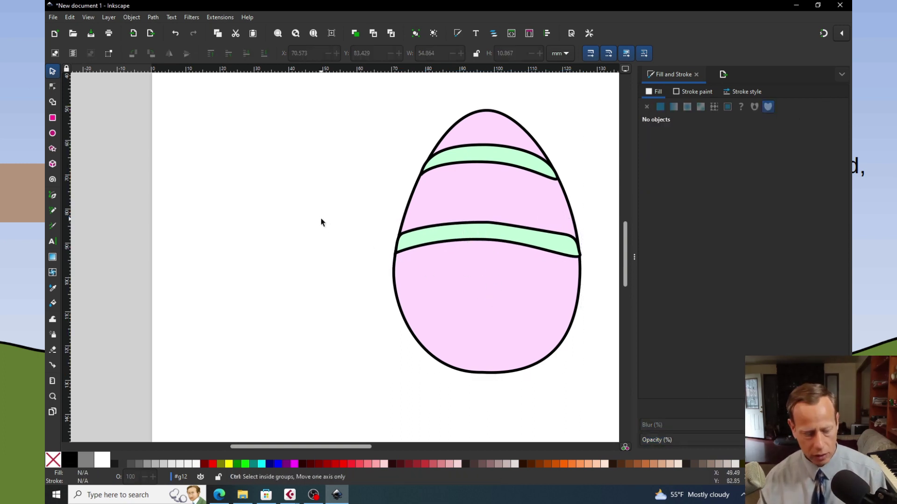
Copy the lower green band and place the duplicate across the egg's lower part at about X 70.8 mm, Y 104.5 mm.
{"action": "left_click", "coordinate": [321, 222]}
{"action": "scroll", "coordinate": [346, 225], "scroll_direction": "down", "scroll_amount": 3}
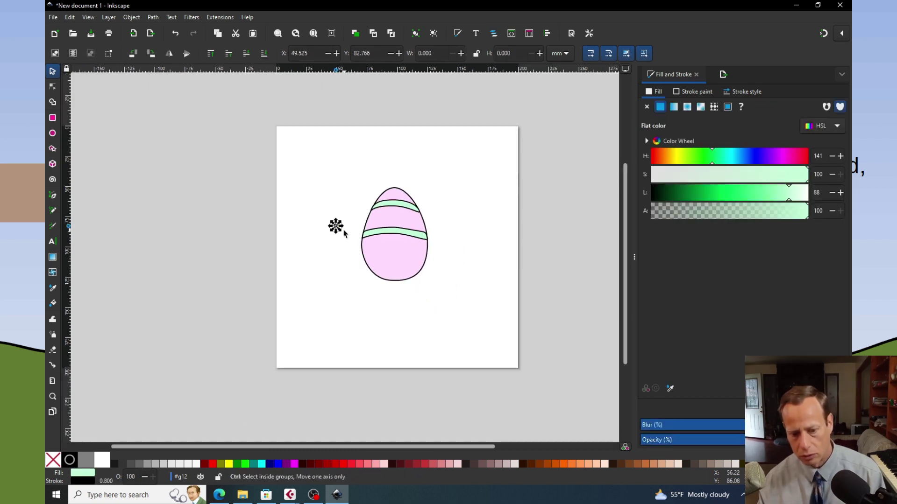
{"action": "left_click", "coordinate": [407, 239]}
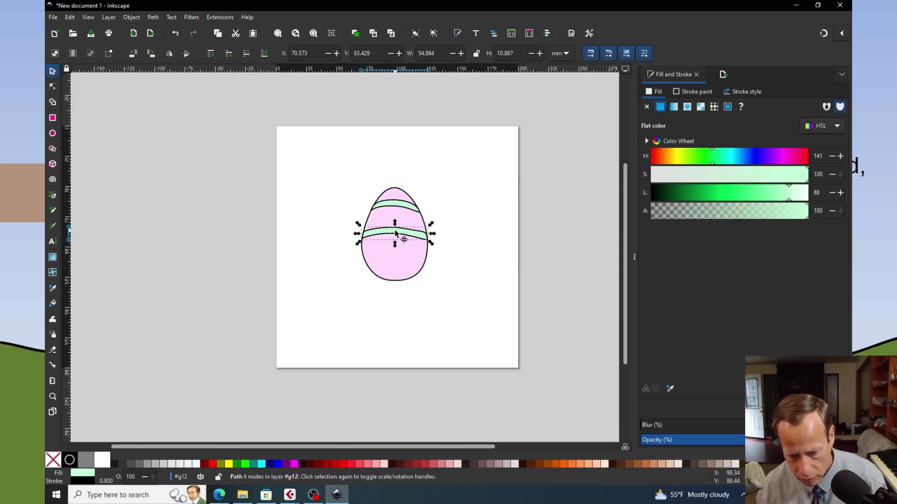
{"action": "left_click", "coordinate": [395, 233]}
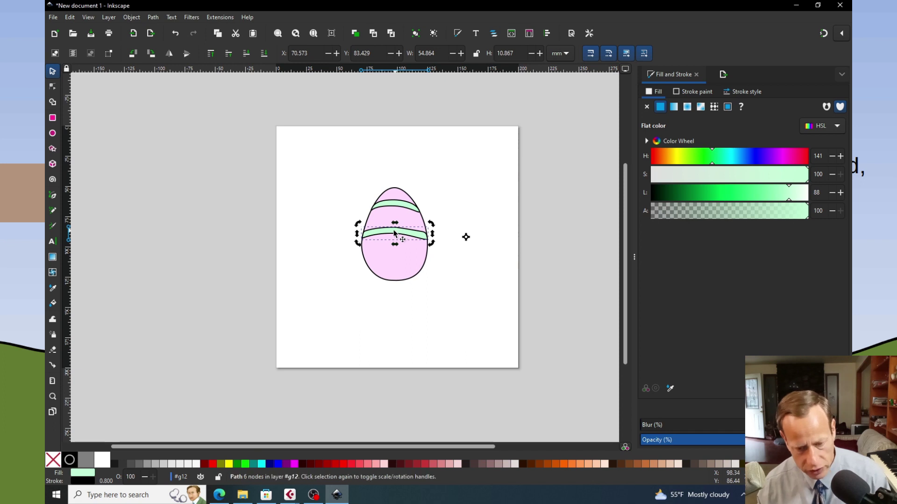
{"action": "left_click", "coordinate": [310, 227]}
{"action": "key", "text": "ctrl+v"}
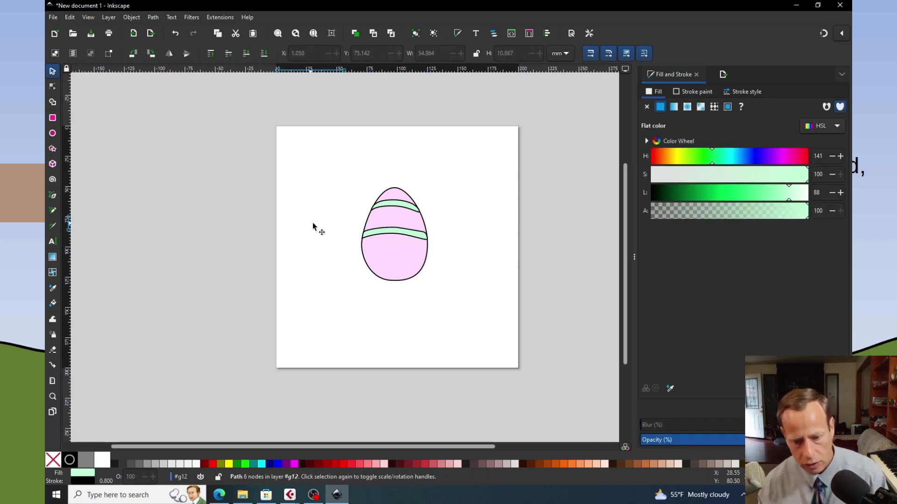
{"action": "left_click_drag", "start_coordinate": [341, 228], "coordinate": [407, 259]}
{"action": "scroll", "coordinate": [489, 260], "scroll_direction": "up", "scroll_amount": 4}
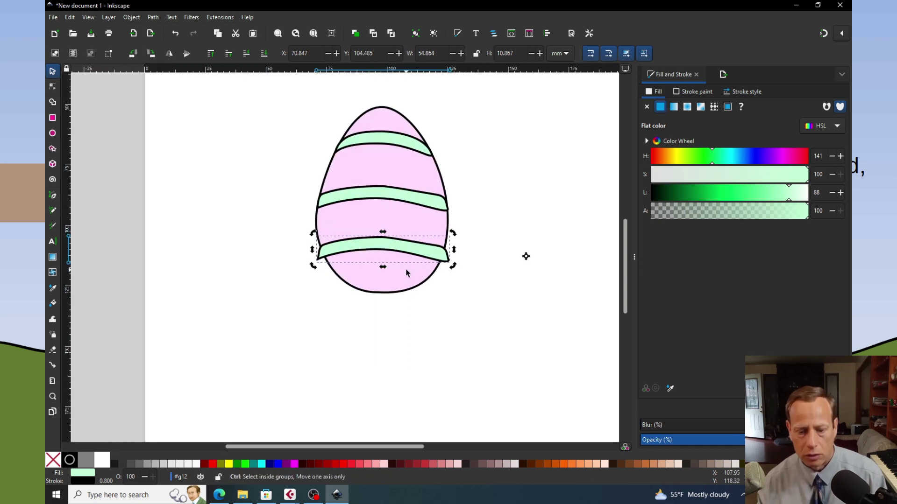
Reshape the lowest green band's end nodes so both ends follow the egg's outline, and deselect it.
{"action": "scroll", "coordinate": [406, 273], "scroll_direction": "down", "scroll_amount": 1}
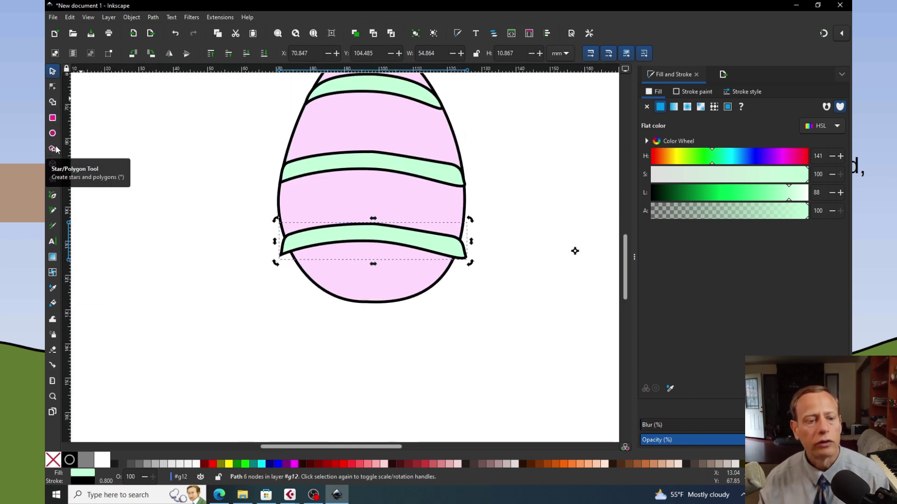
{"action": "left_click", "coordinate": [53, 87]}
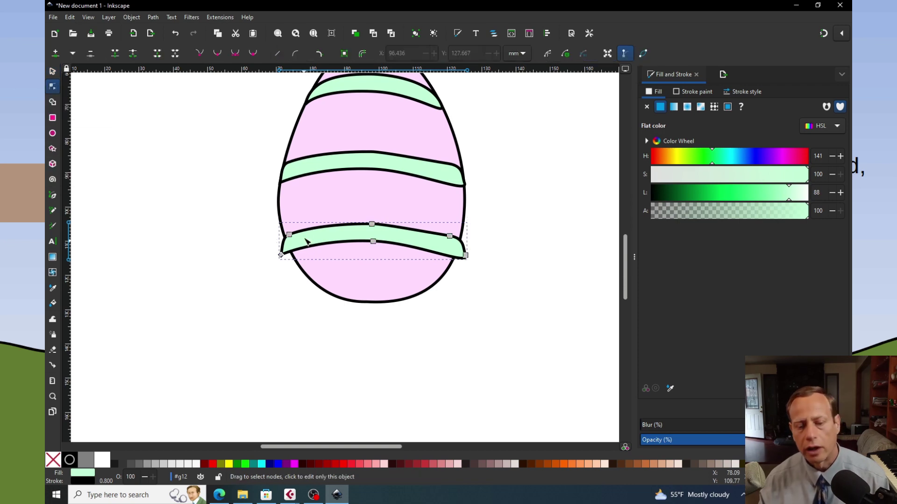
{"action": "left_click_drag", "start_coordinate": [280, 255], "coordinate": [291, 253]}
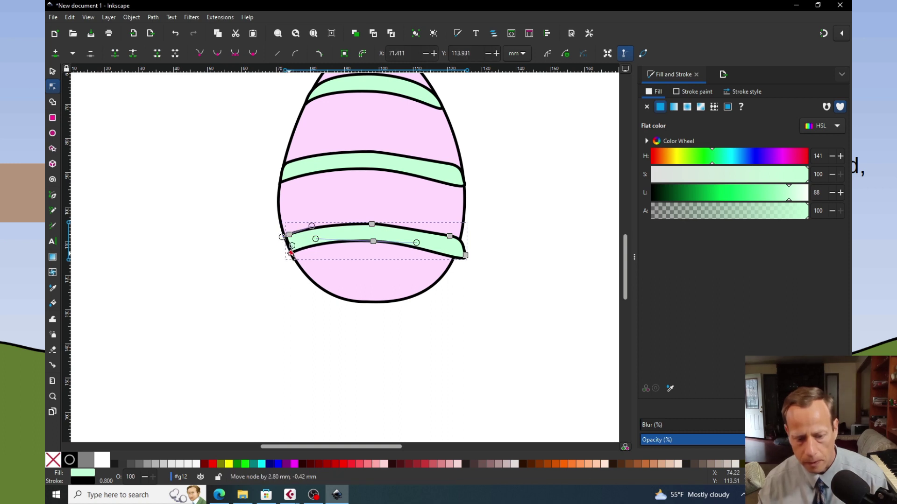
{"action": "mouse_move", "coordinate": [465, 256]}
{"action": "left_mouse_down"}
{"action": "mouse_move", "coordinate": [453, 262]}
{"action": "mouse_move", "coordinate": [470, 238]}
{"action": "left_mouse_up"}
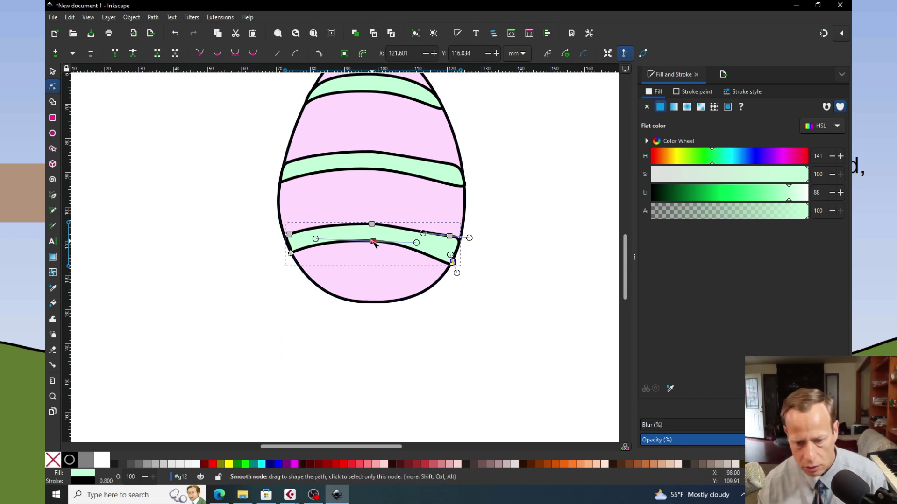
{"action": "left_click", "coordinate": [374, 242]}
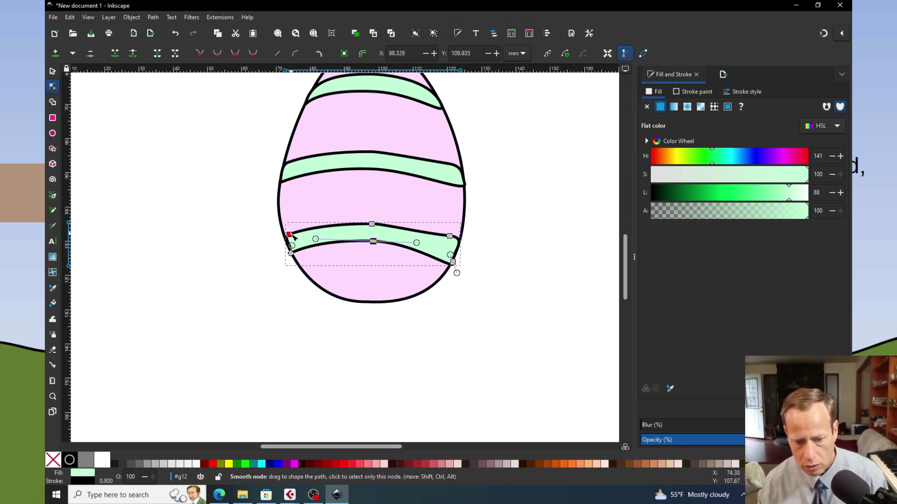
{"action": "left_click_drag", "start_coordinate": [292, 237], "coordinate": [290, 240]}
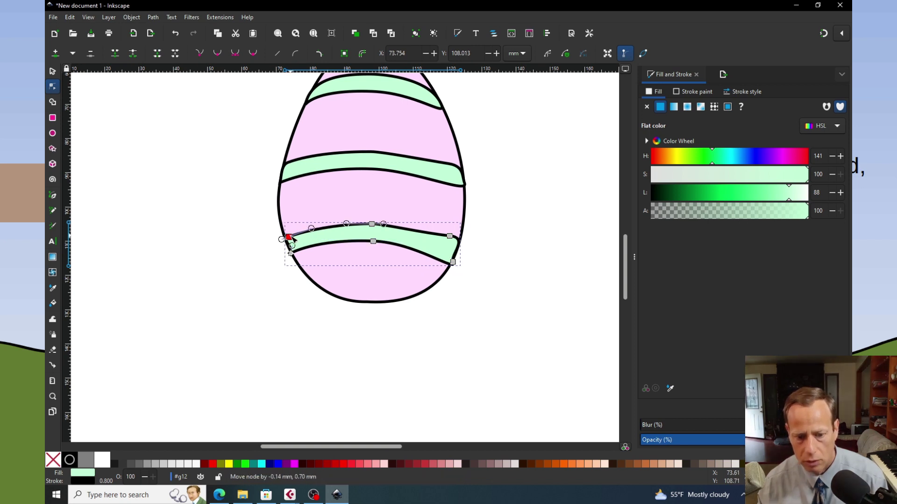
{"action": "left_click", "coordinate": [531, 199]}
Recolor the egg's fill to a pale pink with hue 305, saturation 100 and lightness 92.
{"action": "left_click", "coordinate": [407, 127]}
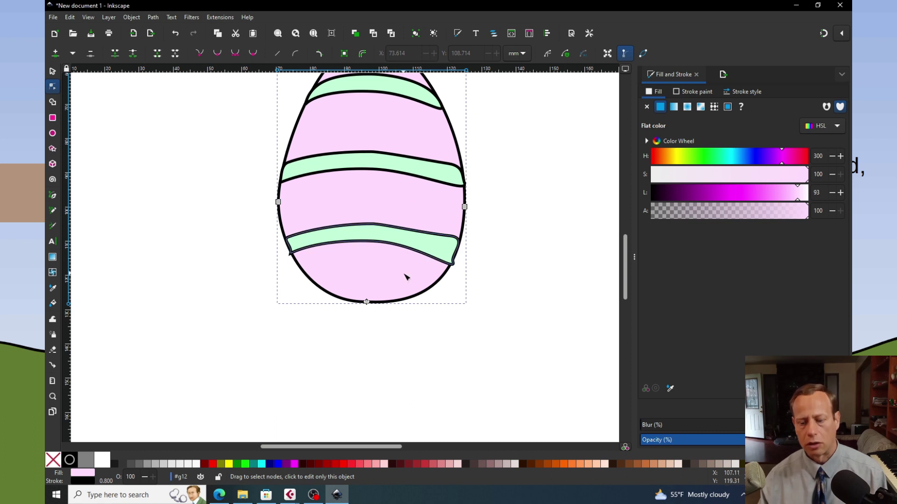
{"action": "left_click", "coordinate": [261, 464]}
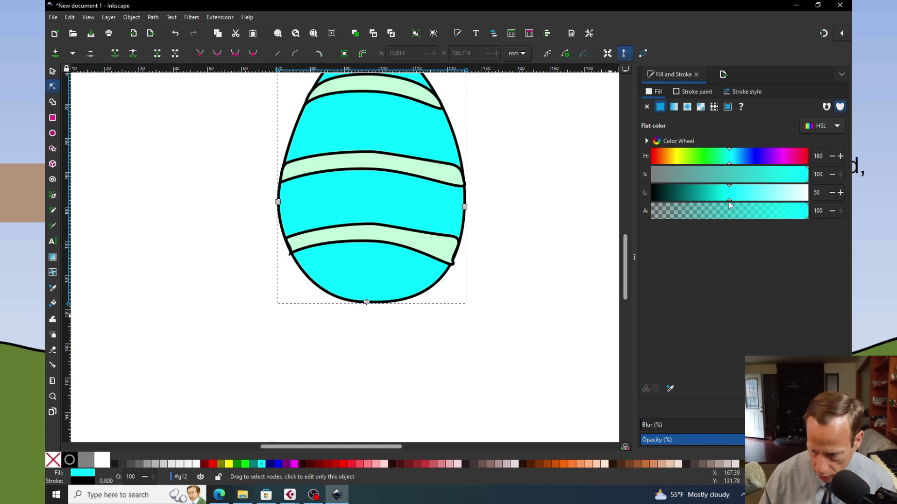
{"action": "left_click", "coordinate": [785, 156]}
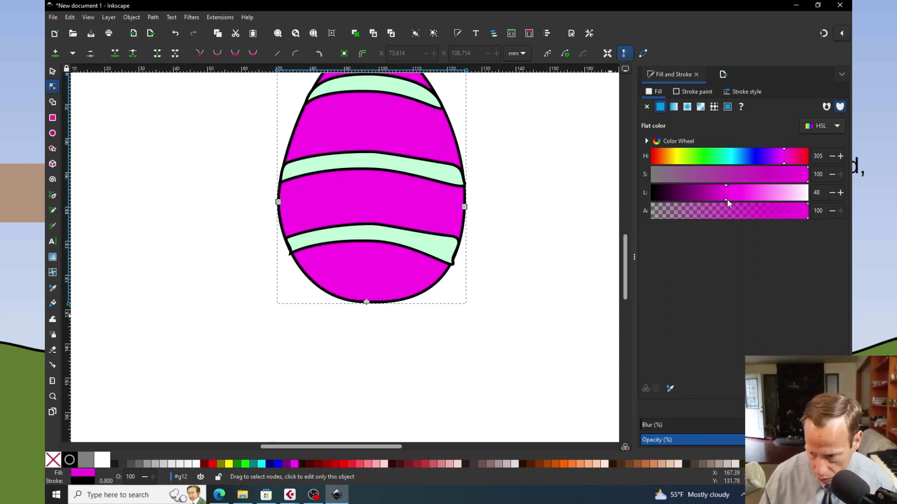
{"action": "left_click_drag", "start_coordinate": [726, 199], "coordinate": [796, 203]}
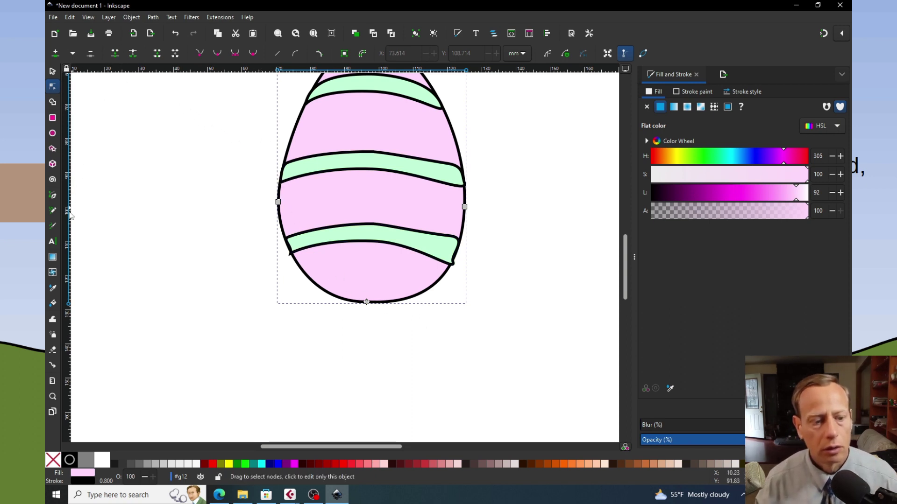
Add a first name as text in the egg's section beneath the top band and set its font size to 24 pt.
{"action": "left_click", "coordinate": [53, 245]}
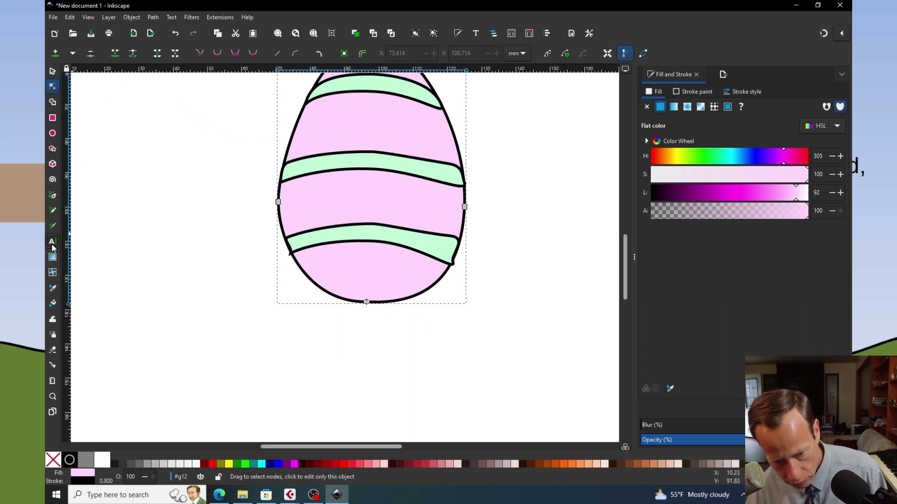
{"action": "left_click", "coordinate": [325, 120]}
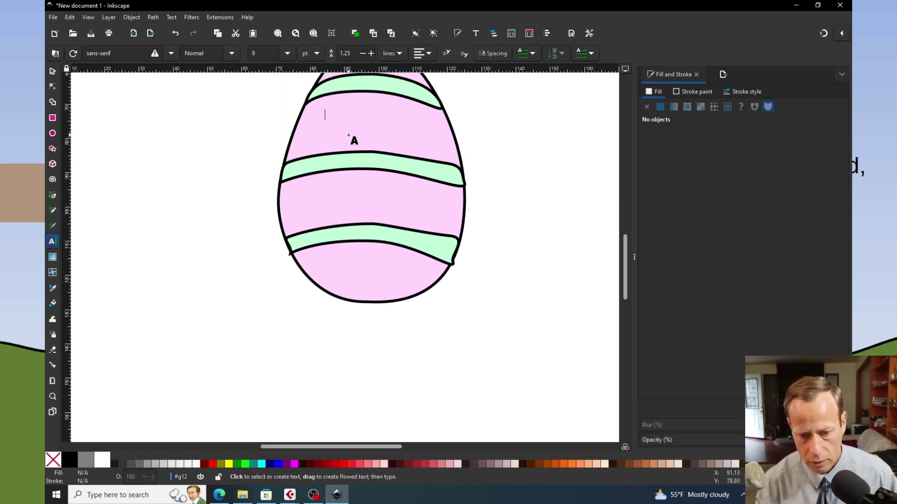
{"action": "type", "text": "Sa"}
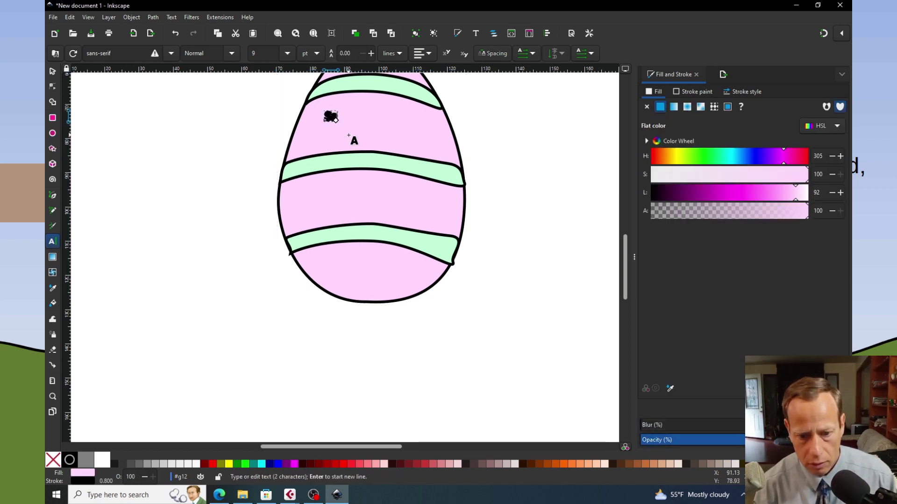
{"action": "type", "text": "rah"}
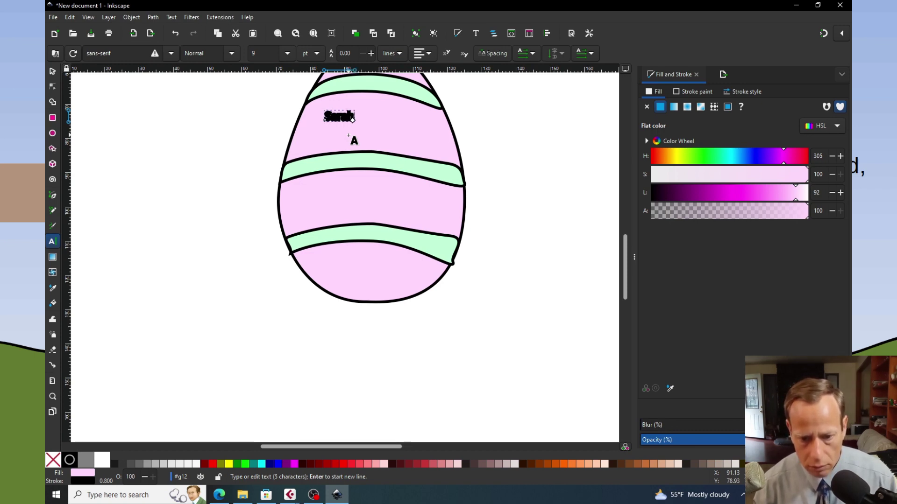
{"action": "key", "text": "ctrl+a"}
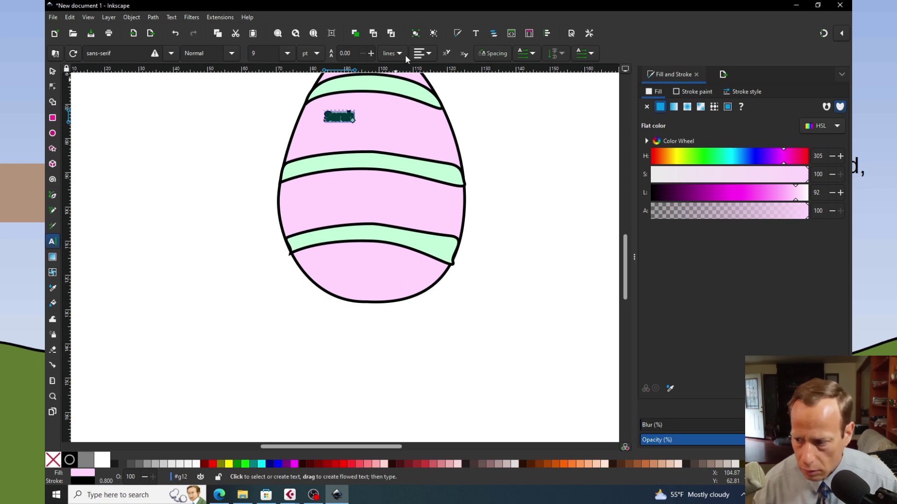
{"action": "left_click", "coordinate": [288, 53]}
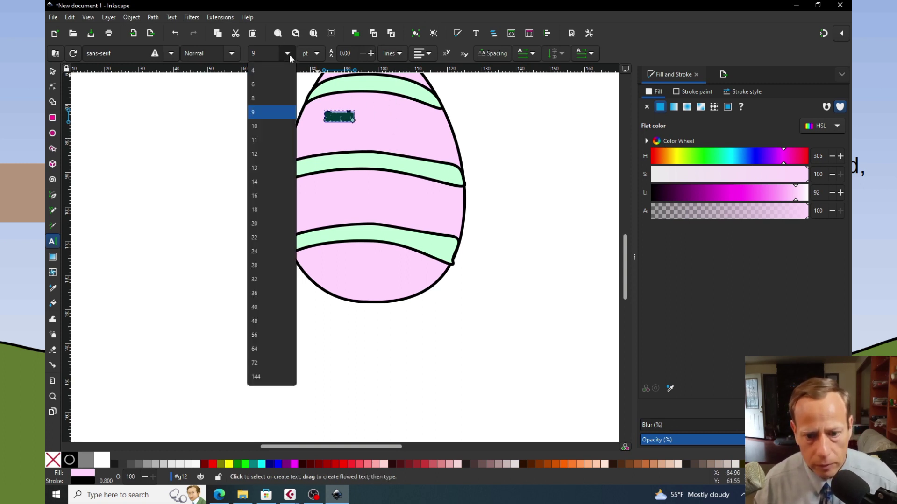
{"action": "left_click", "coordinate": [262, 252]}
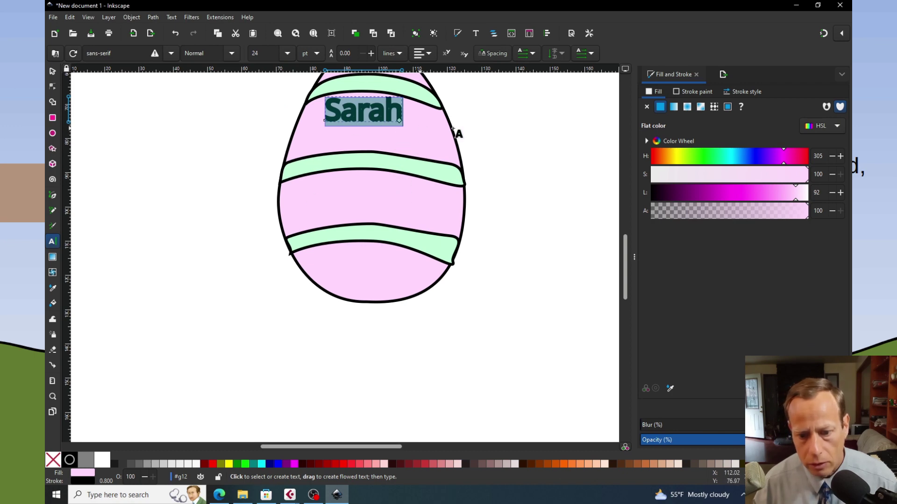
Move the first name text to about X 86.5 mm, Y 69.5 mm, centering it between the top and middle bands.
{"action": "left_click", "coordinate": [483, 126]}
{"action": "left_click", "coordinate": [372, 115]}
{"action": "scroll", "coordinate": [511, 190], "scroll_direction": "up", "scroll_amount": 2}
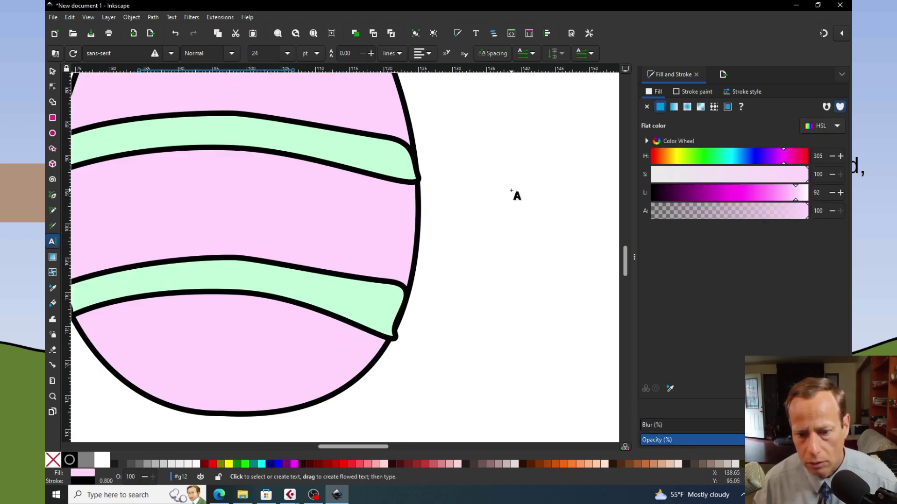
{"action": "scroll", "coordinate": [510, 190], "scroll_direction": "down", "scroll_amount": 3}
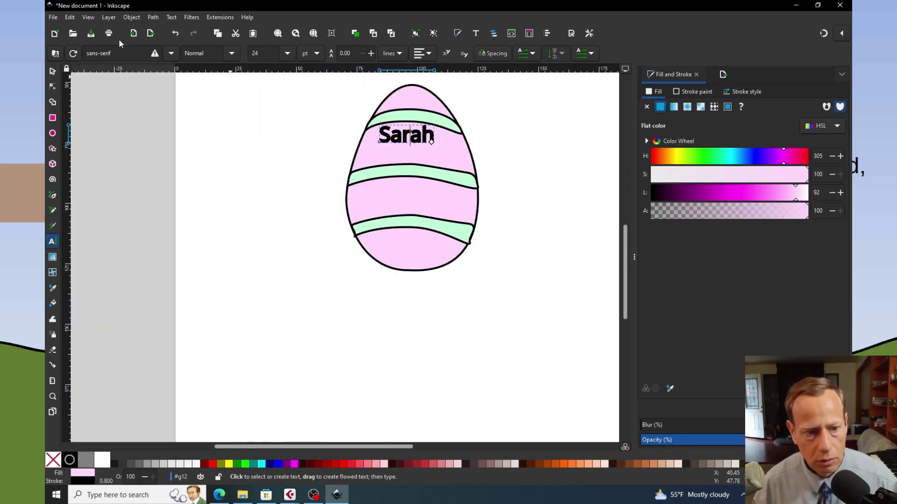
{"action": "left_click", "coordinate": [52, 71]}
{"action": "left_click", "coordinate": [408, 139]}
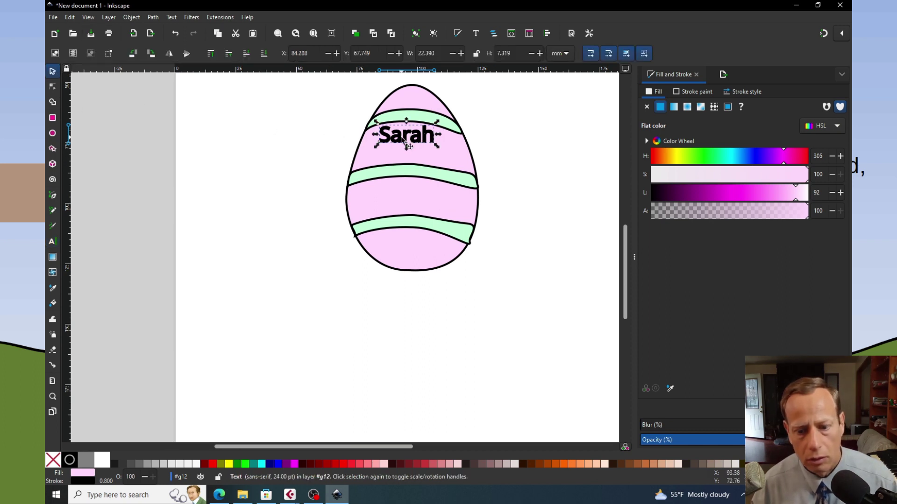
{"action": "mouse_move", "coordinate": [412, 135]}
{"action": "left_mouse_down"}
{"action": "mouse_move", "coordinate": [416, 101]}
{"action": "mouse_move", "coordinate": [417, 141]}
{"action": "left_mouse_up"}
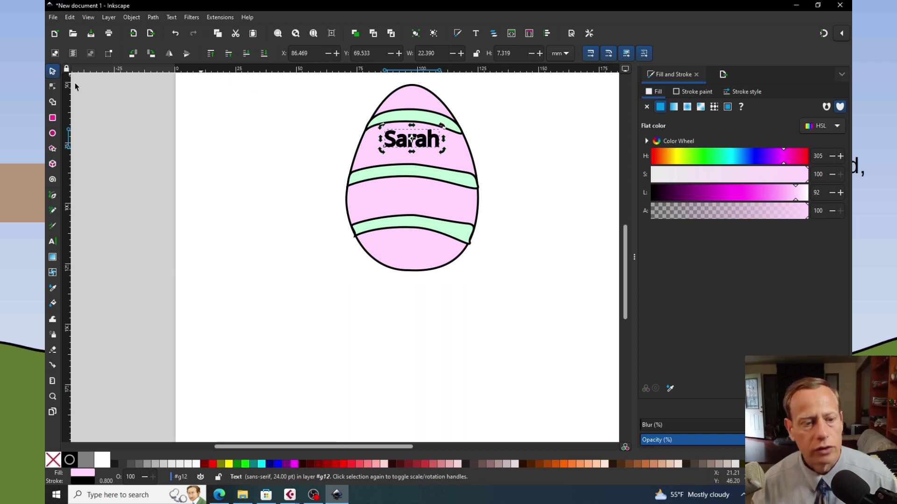
Add a second first name as 24 pt text between the middle and lowest bands.
{"action": "left_click", "coordinate": [52, 242]}
{"action": "left_click", "coordinate": [386, 186]}
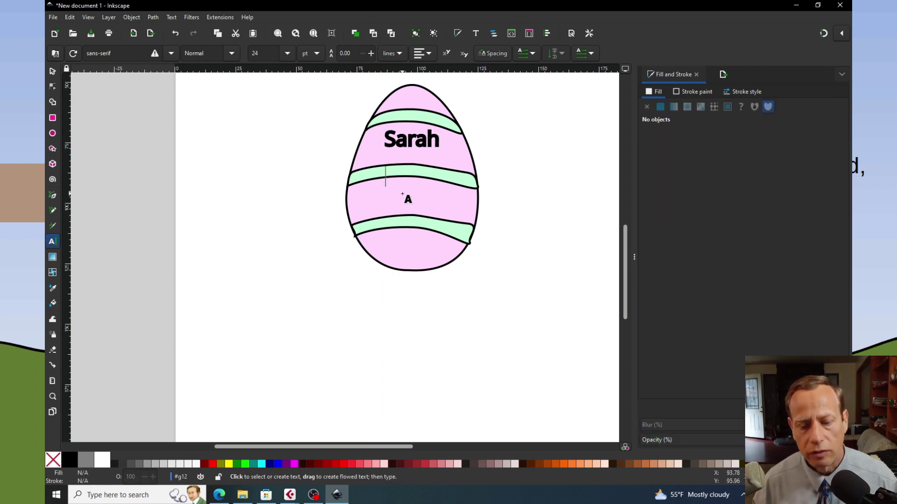
{"action": "left_click", "coordinate": [382, 196]}
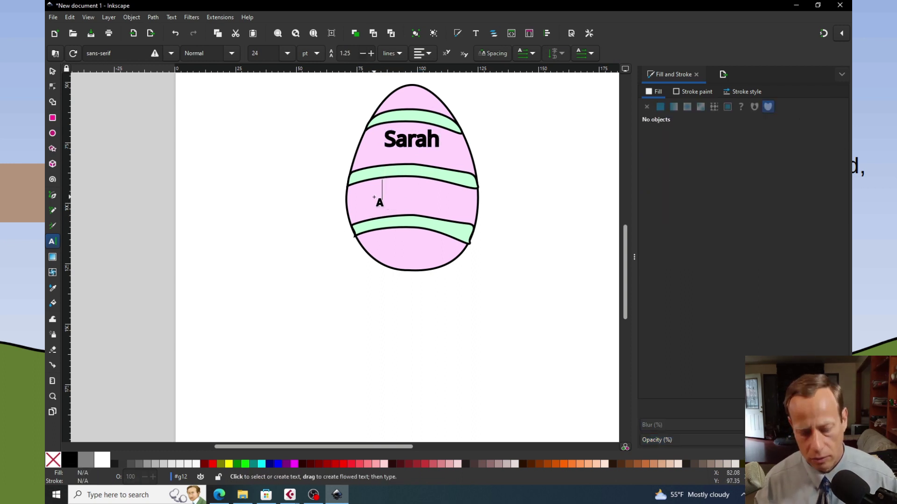
{"action": "type", "text": "Kristen"}
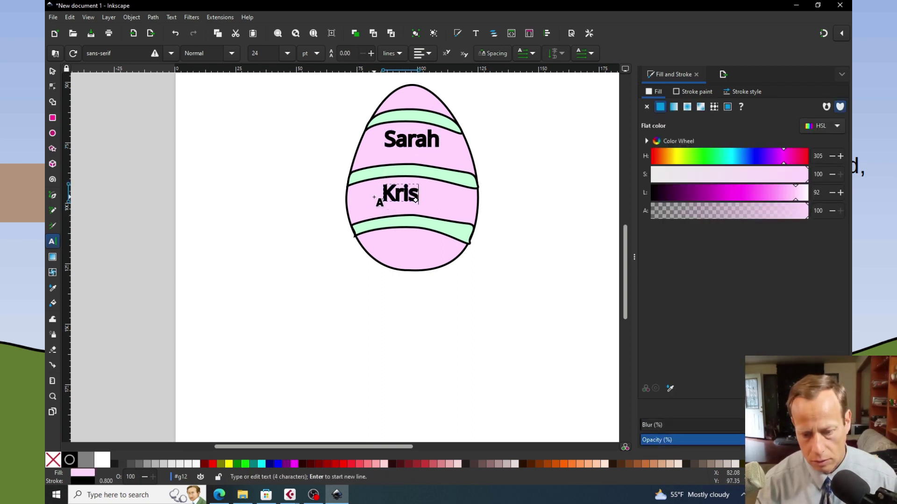
Add a third first name as 24 pt text and move it beneath the lowest band to about X 85 mm, Y 113.1 mm.
{"action": "left_click", "coordinate": [377, 241]}
{"action": "type", "text": "Cal"}
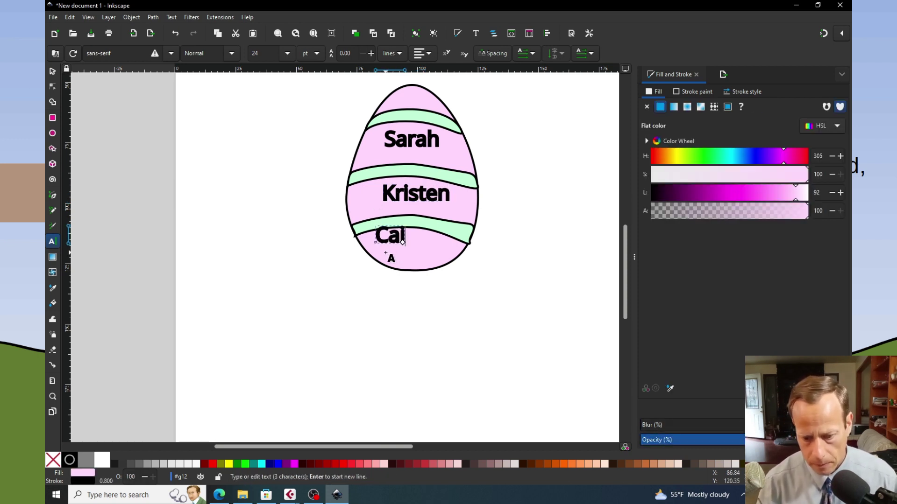
{"action": "type", "text": "tlin"}
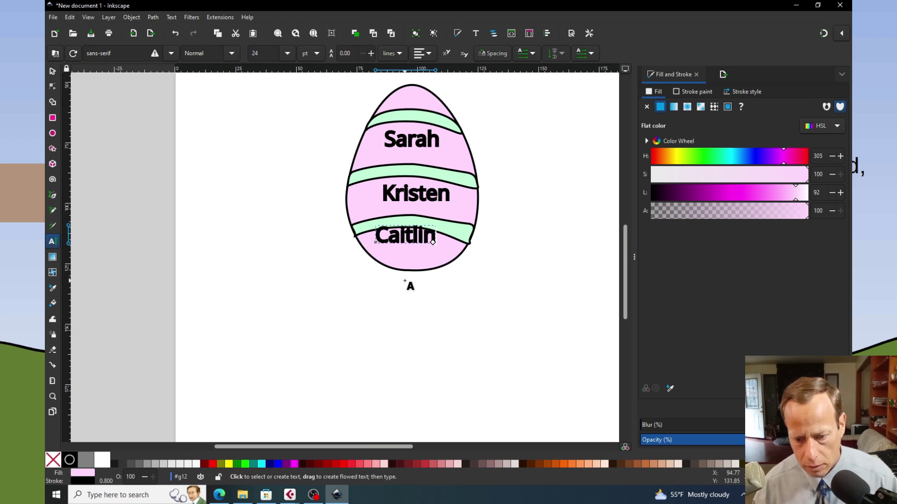
{"action": "left_click_drag", "start_coordinate": [426, 279], "coordinate": [418, 266]}
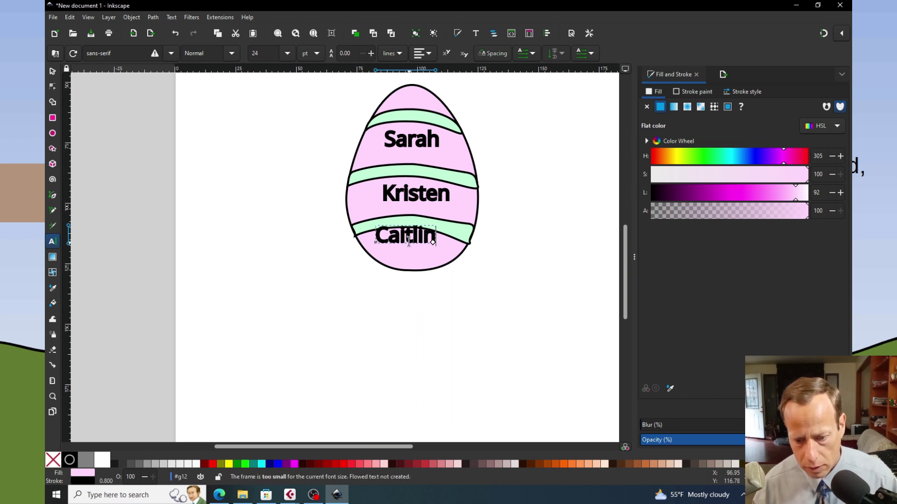
{"action": "left_click", "coordinate": [419, 308]}
{"action": "left_click", "coordinate": [406, 234]}
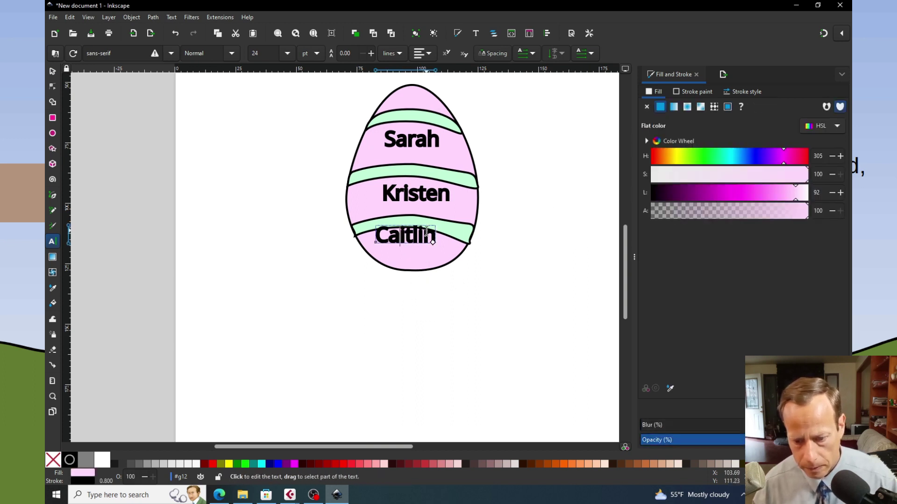
{"action": "left_click", "coordinate": [53, 70]}
{"action": "left_click_drag", "start_coordinate": [410, 236], "coordinate": [415, 249]}
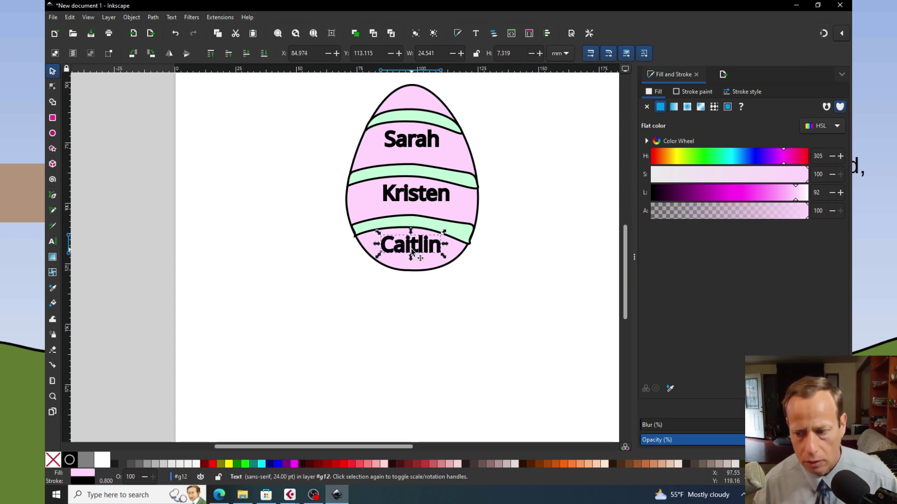
Try to recolor the outline of the name beneath the top band to green with hue 122 and saturation 30.
{"action": "left_click", "coordinate": [411, 146]}
{"action": "left_click", "coordinate": [391, 142]}
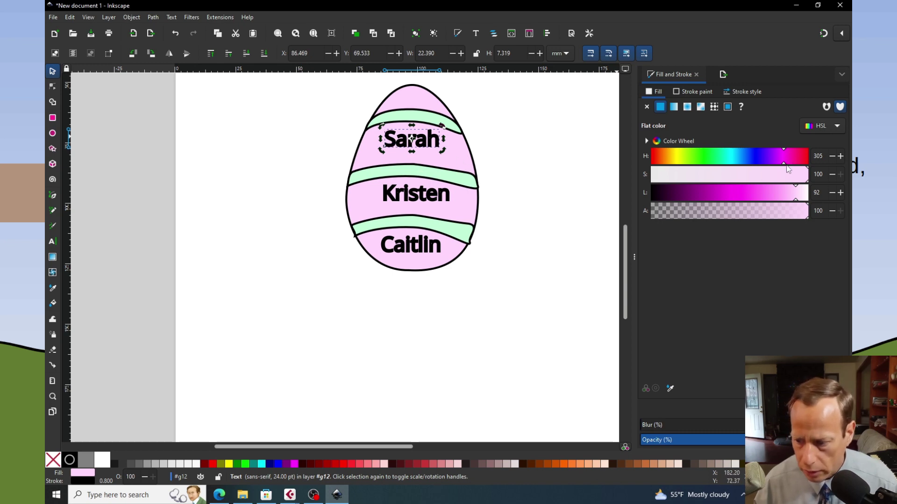
{"action": "left_click", "coordinate": [434, 142]}
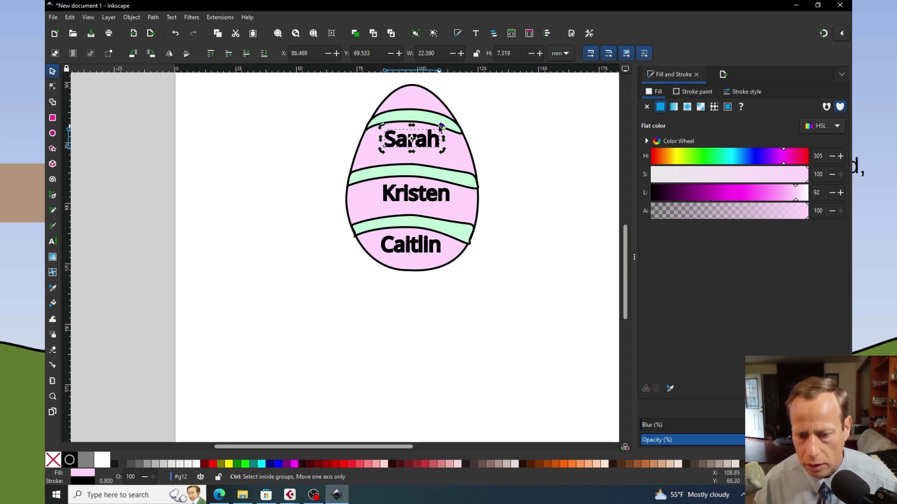
{"action": "scroll", "coordinate": [434, 144], "scroll_direction": "up", "scroll_amount": 4}
{"action": "scroll", "coordinate": [435, 144], "scroll_direction": "down", "scroll_amount": 2}
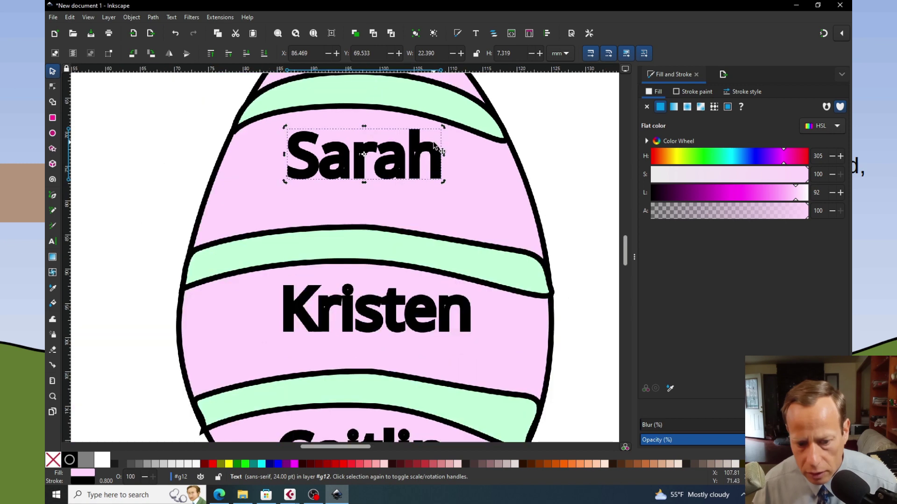
{"action": "scroll", "coordinate": [434, 145], "scroll_direction": "down", "scroll_amount": 1}
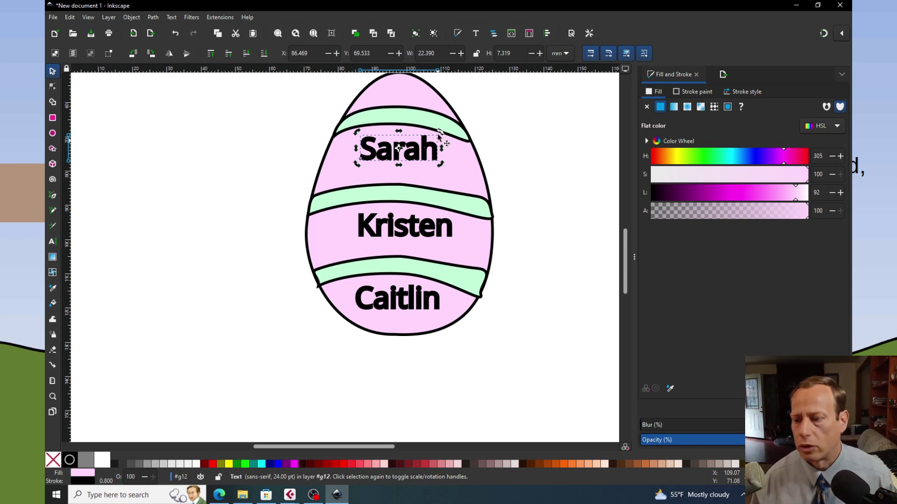
{"action": "left_click", "coordinate": [678, 92]}
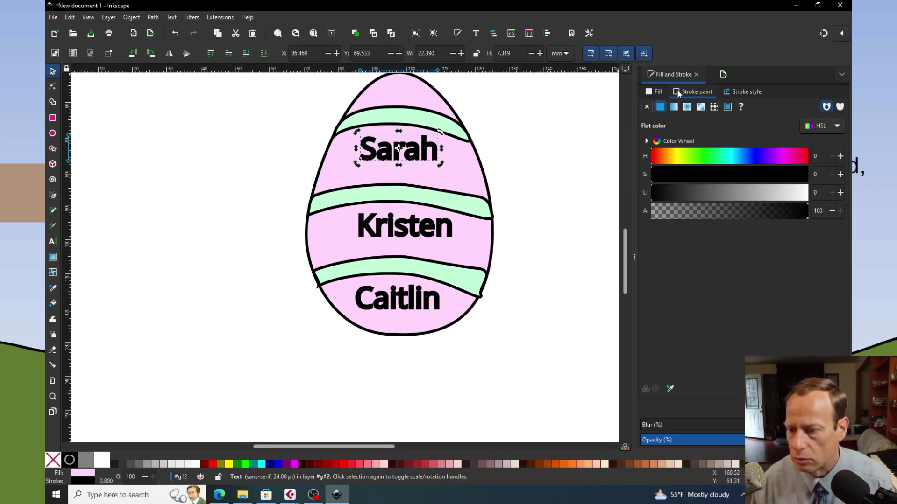
{"action": "left_click", "coordinate": [783, 157]}
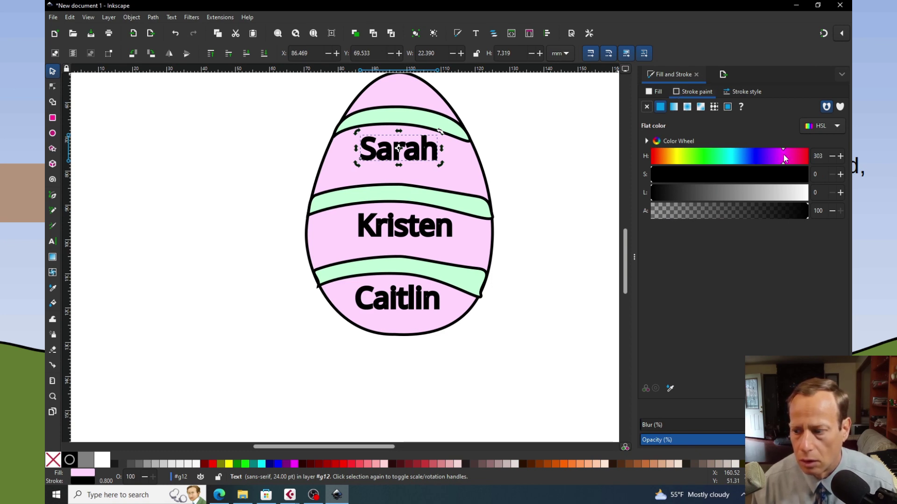
{"action": "left_click_drag", "start_coordinate": [783, 157], "coordinate": [673, 160]}
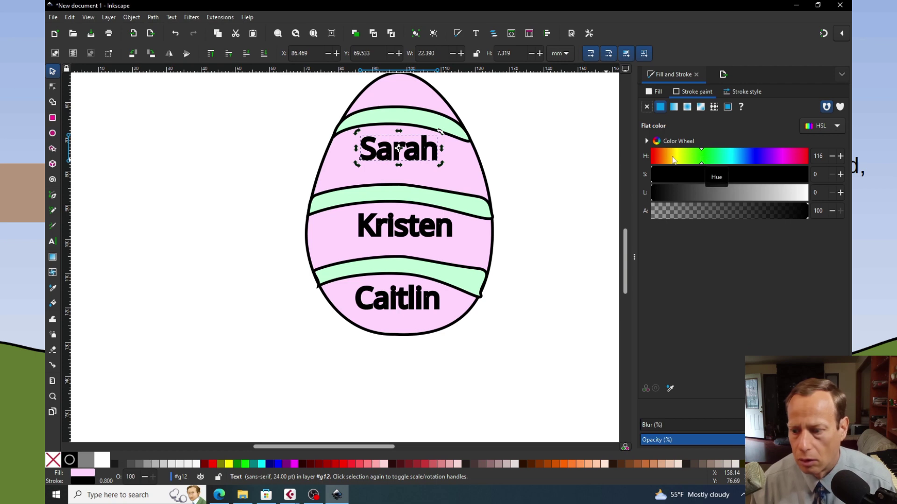
{"action": "left_click", "coordinate": [698, 170]}
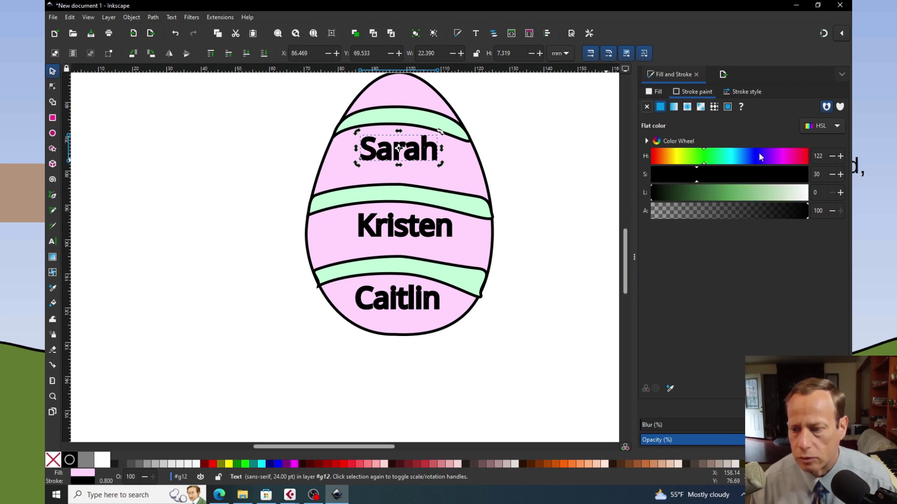
Set the fill hue of the name beneath the top band to 165 for a pale mint color.
{"action": "left_click", "coordinate": [649, 93]}
{"action": "left_click_drag", "start_coordinate": [755, 156], "coordinate": [722, 155]}
{"action": "left_click", "coordinate": [478, 170]}
{"action": "left_click", "coordinate": [534, 155]}
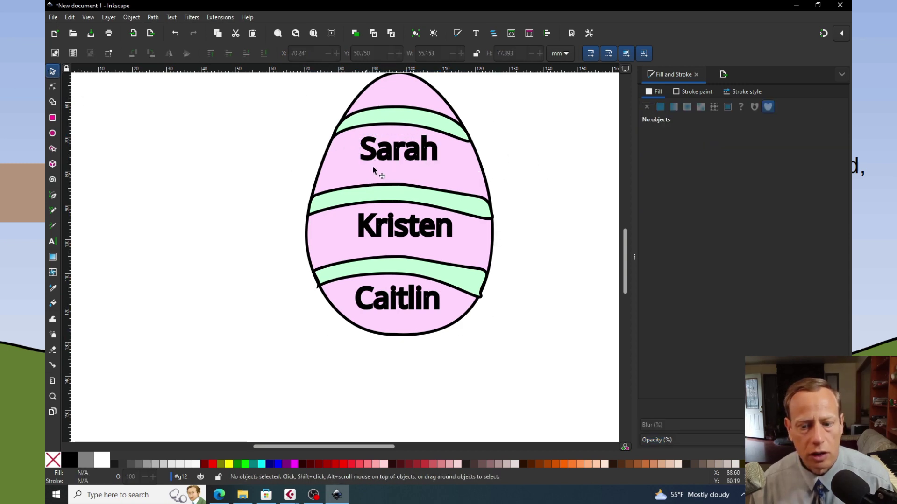
Reduce the stroke width of the name beneath the top band to 0.3 mm.
{"action": "left_click", "coordinate": [397, 154]}
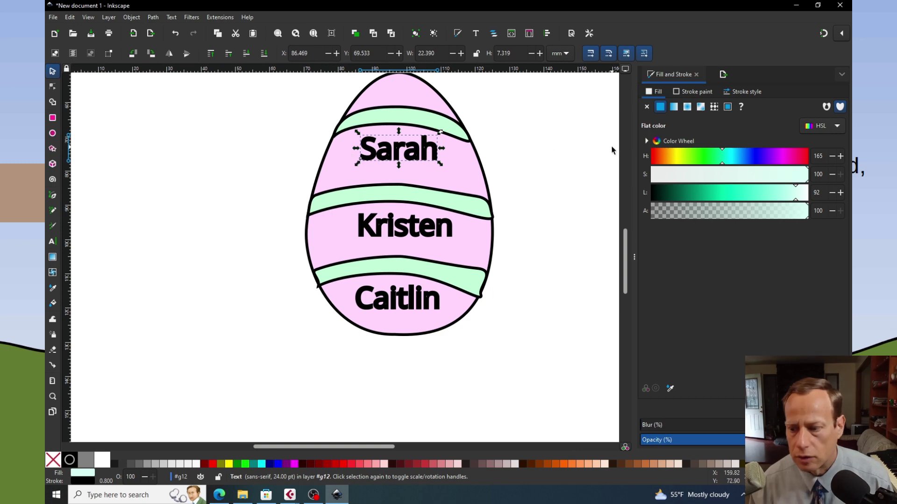
{"action": "left_click", "coordinate": [745, 93]}
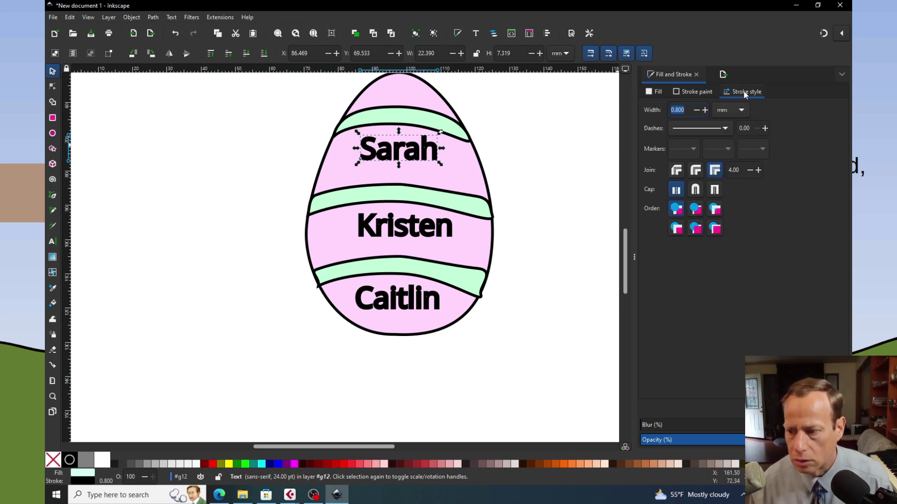
{"action": "left_click", "coordinate": [697, 110]}
{"action": "left_click", "coordinate": [697, 110]}
{"action": "left_click", "coordinate": [697, 110]}
{"action": "left_click", "coordinate": [697, 110]}
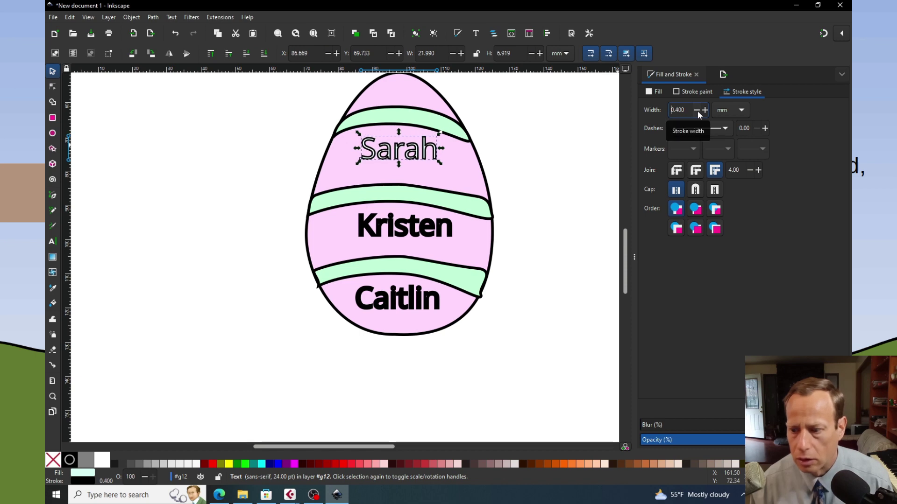
{"action": "left_click", "coordinate": [697, 110]}
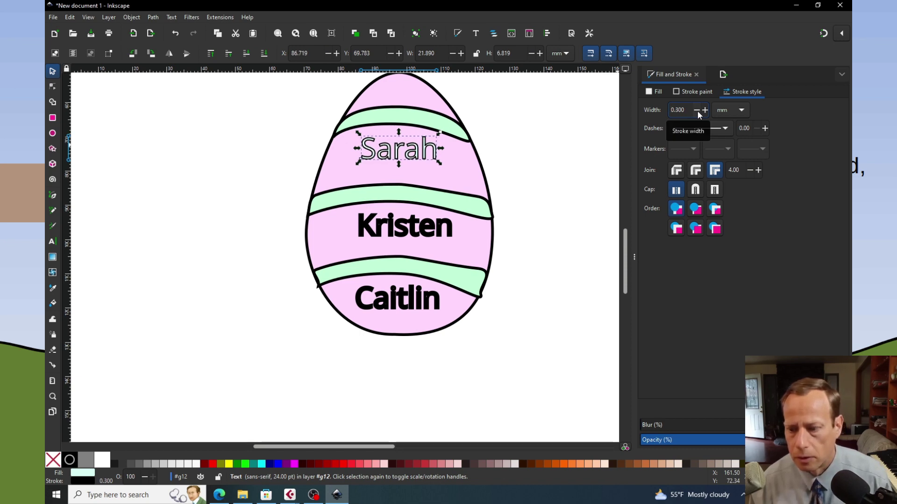
Set the stroke width of the name between the middle and lowest bands to 0.3 mm.
{"action": "left_click", "coordinate": [413, 231]}
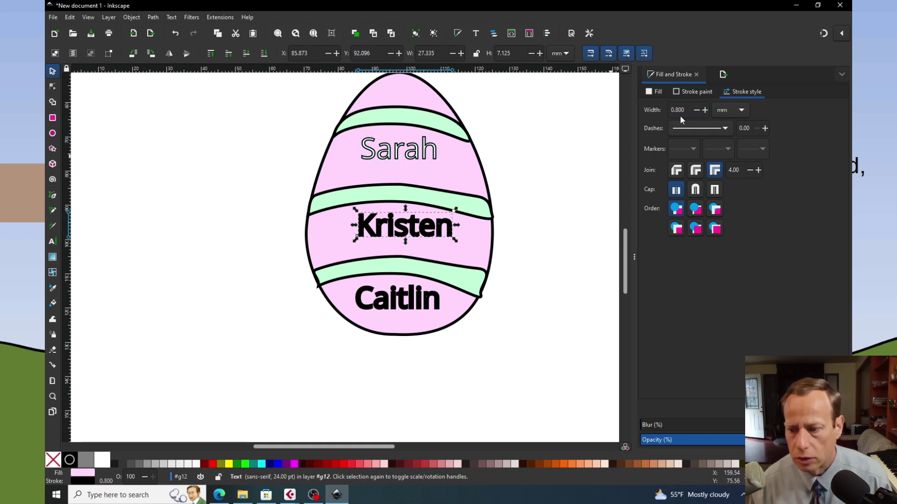
{"action": "left_click", "coordinate": [697, 111]}
{"action": "left_click", "coordinate": [697, 110]}
{"action": "left_click", "coordinate": [697, 110]}
{"action": "left_click", "coordinate": [697, 110]}
{"action": "left_click", "coordinate": [696, 110]}
{"action": "left_click", "coordinate": [696, 110]}
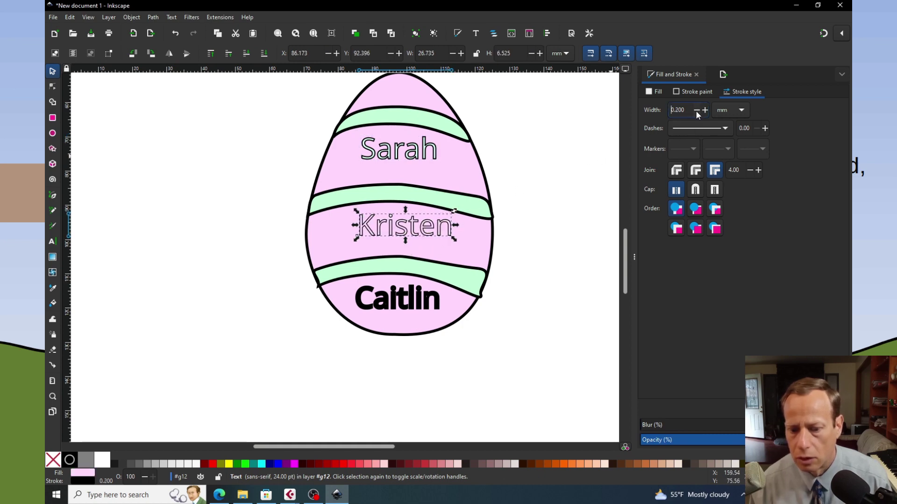
{"action": "left_click", "coordinate": [705, 109]}
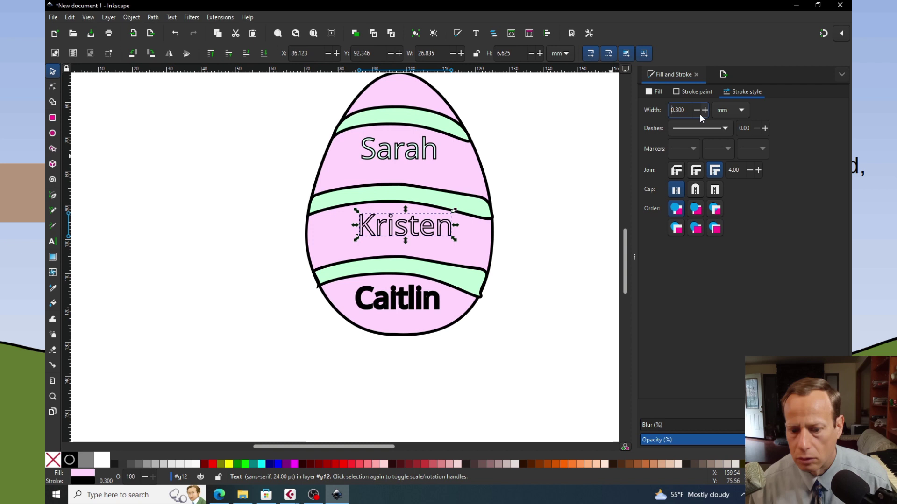
Reduce the stroke width of the name beneath the lowest band to 0.2 mm.
{"action": "left_click", "coordinate": [403, 301]}
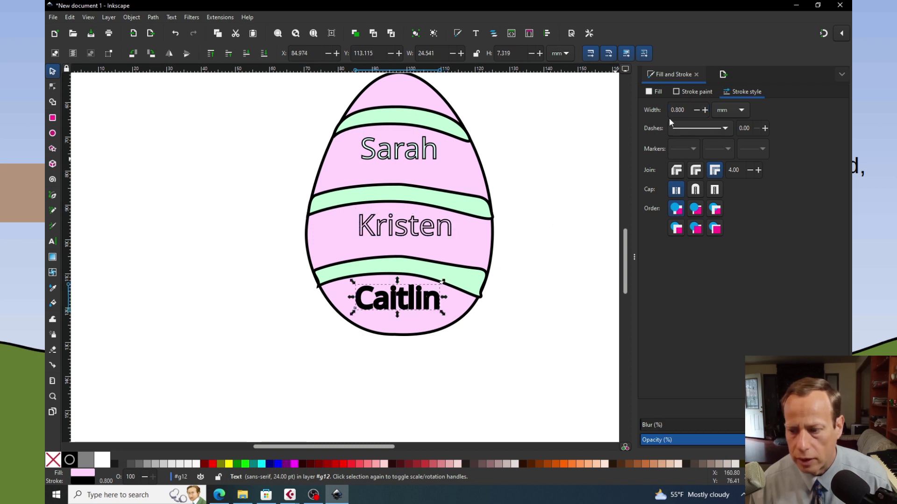
{"action": "left_click", "coordinate": [696, 110]}
{"action": "left_click", "coordinate": [696, 110]}
{"action": "left_click", "coordinate": [696, 110]}
{"action": "left_click", "coordinate": [696, 110]}
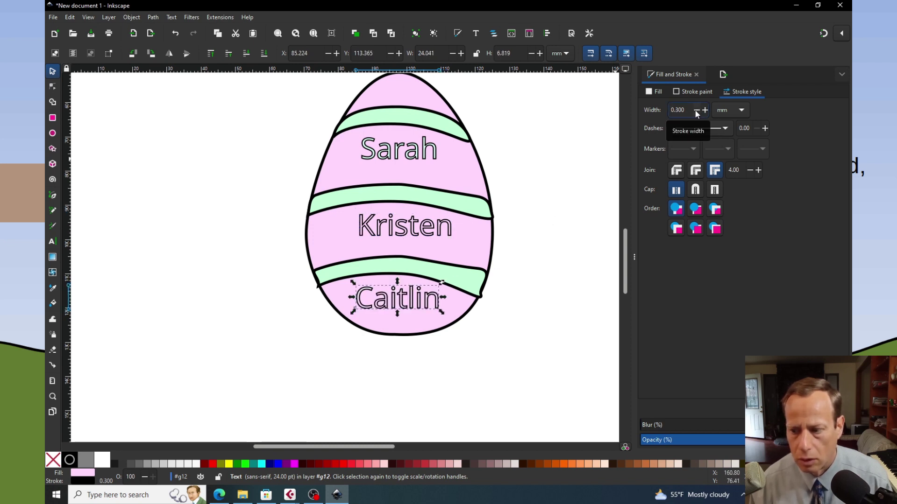
{"action": "left_click", "coordinate": [696, 111]}
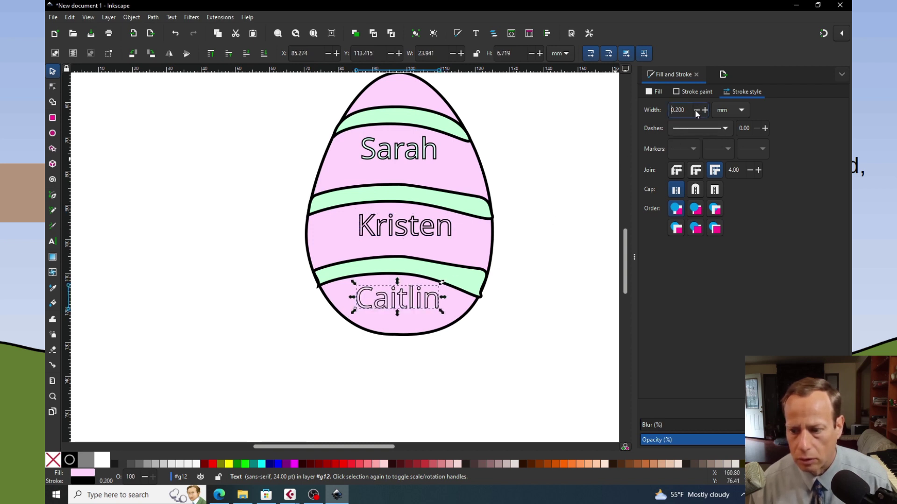
Fill the name beneath the lowest band with light blue, using hue 238 and lightness 78.
{"action": "left_click", "coordinate": [263, 464]}
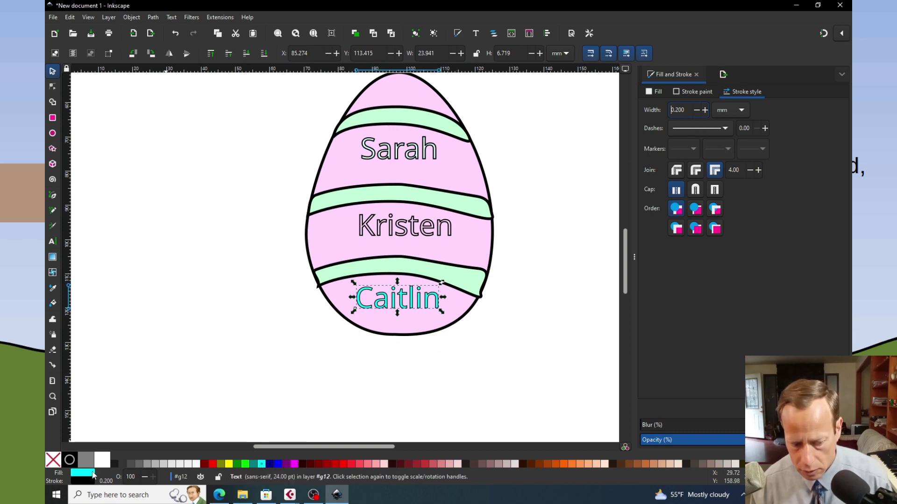
{"action": "left_click", "coordinate": [75, 475]}
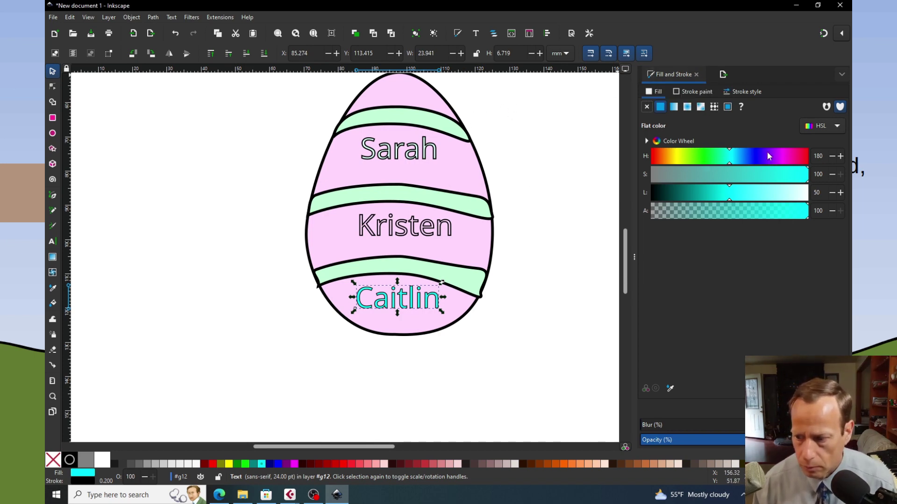
{"action": "left_click", "coordinate": [755, 155]}
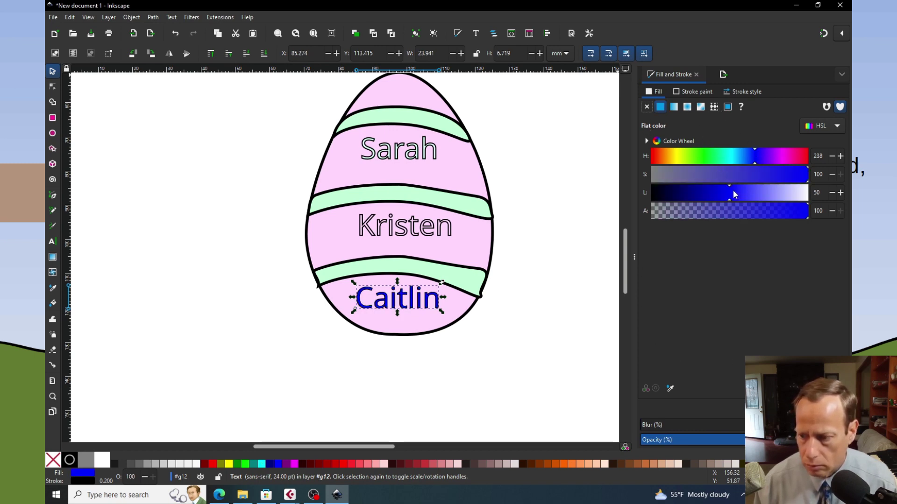
{"action": "left_click_drag", "start_coordinate": [739, 186], "coordinate": [774, 189]}
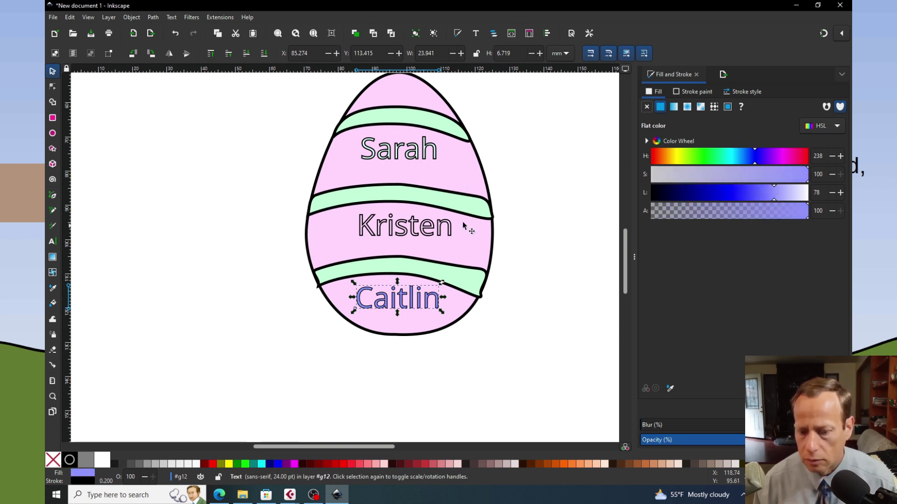
Fill the name between the middle and lowest bands with bright green, using hue 123 and lightness 60.
{"action": "left_click", "coordinate": [423, 228]}
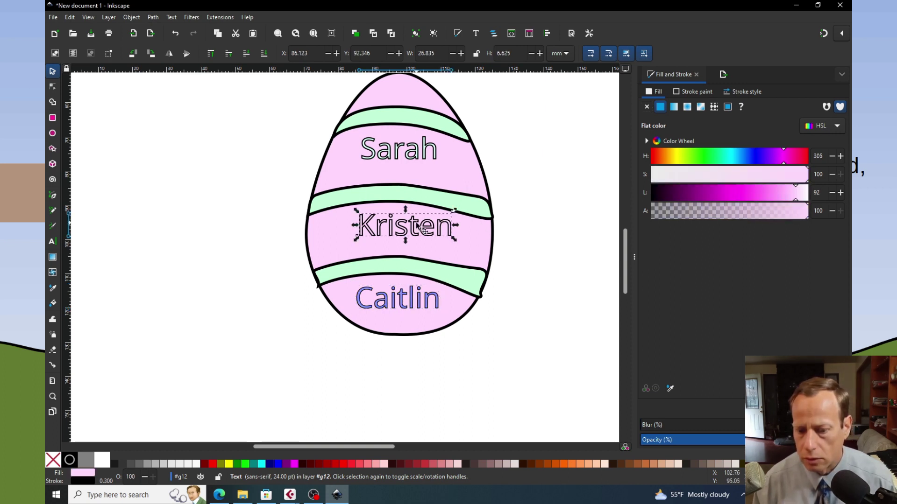
{"action": "left_click", "coordinate": [704, 157]}
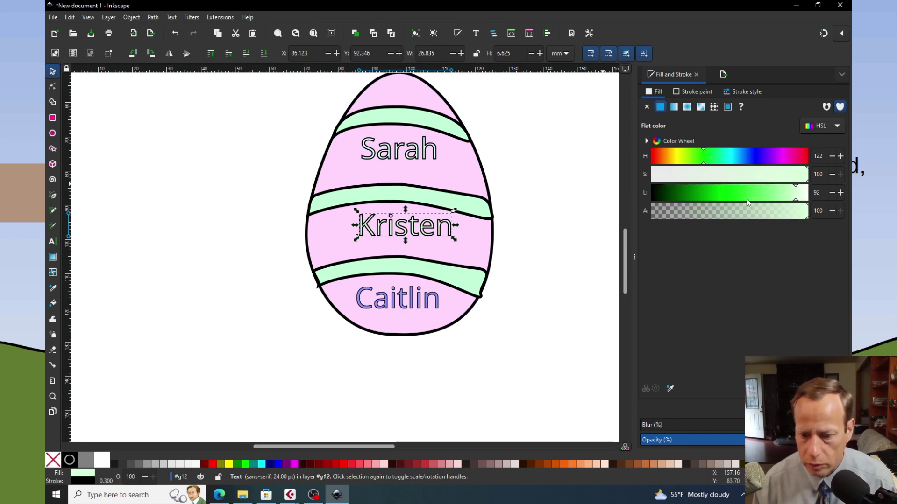
{"action": "left_click", "coordinate": [776, 191]}
{"action": "left_click_drag", "start_coordinate": [777, 191], "coordinate": [746, 196]}
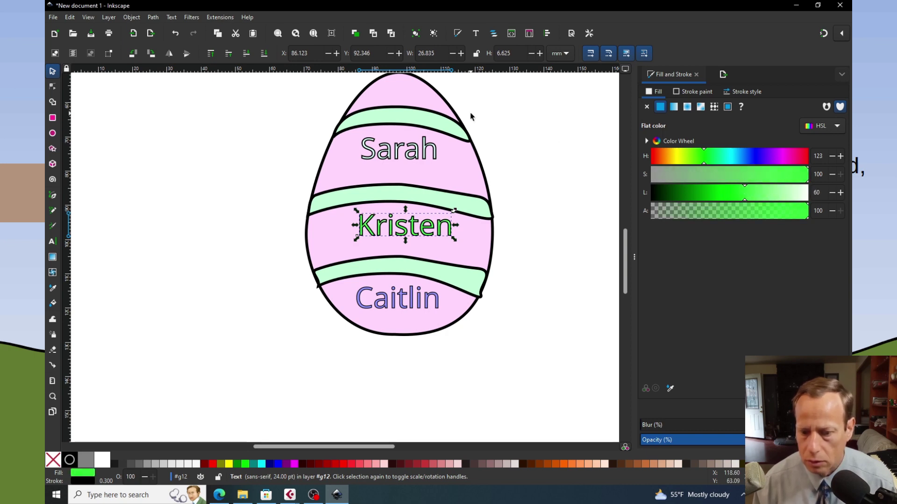
Change the fill of the name between the middle and lowest bands to light yellow with hue 66 and lightness 73.
{"action": "left_click", "coordinate": [403, 152]}
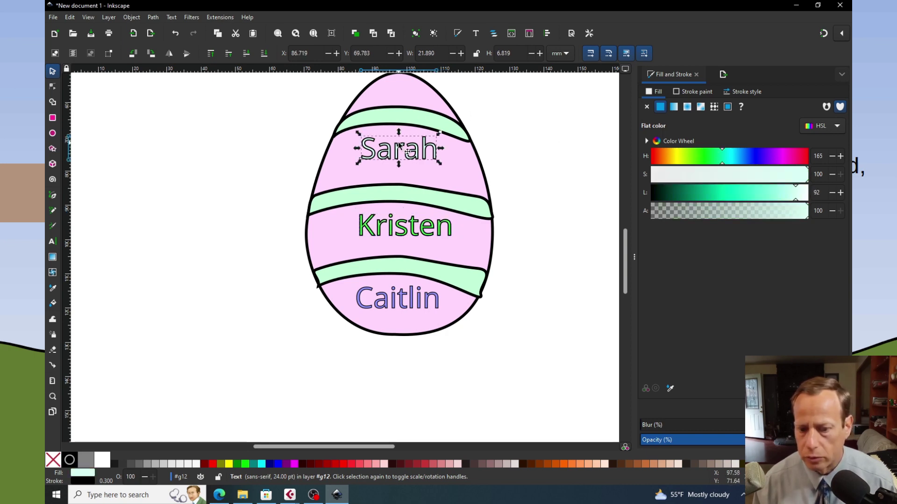
{"action": "left_click", "coordinate": [410, 229]}
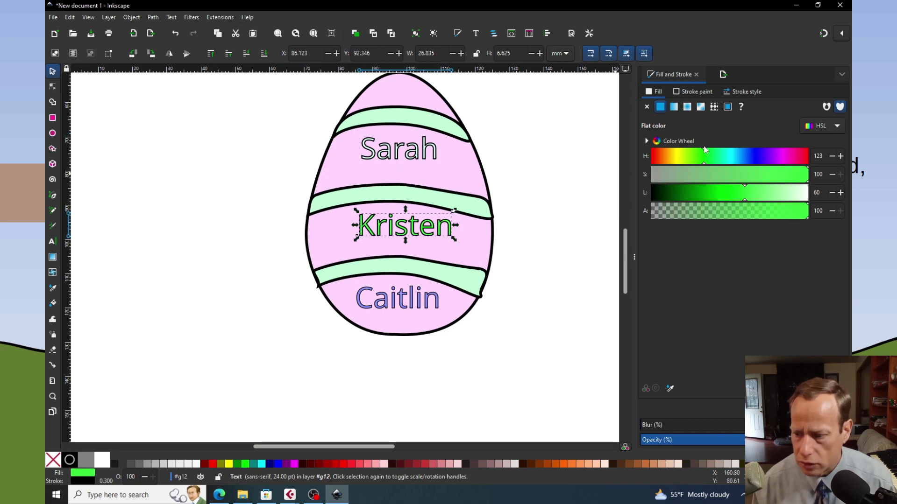
{"action": "left_click_drag", "start_coordinate": [705, 152], "coordinate": [712, 156]}
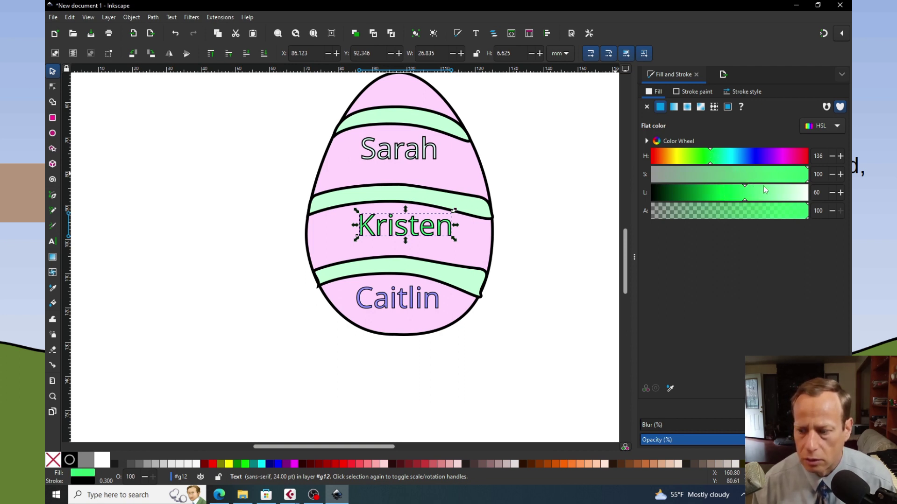
{"action": "left_click_drag", "start_coordinate": [746, 188], "coordinate": [759, 189]}
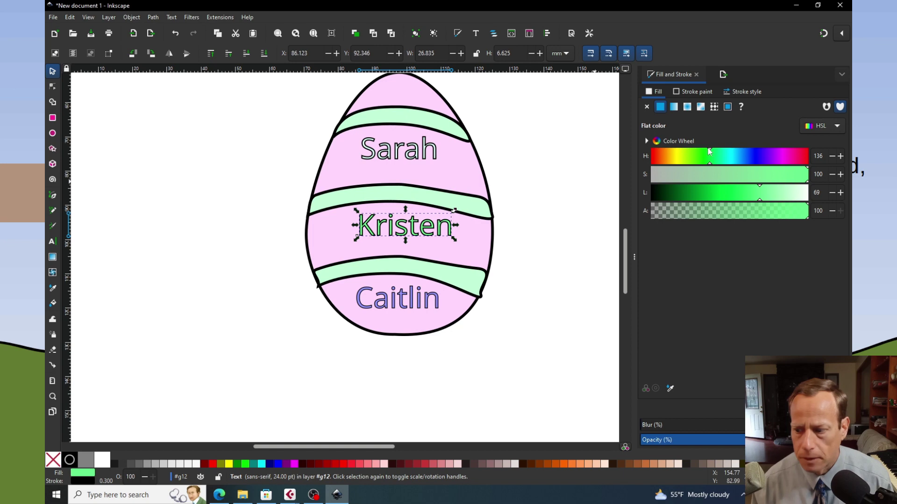
{"action": "left_click_drag", "start_coordinate": [710, 151], "coordinate": [679, 149]}
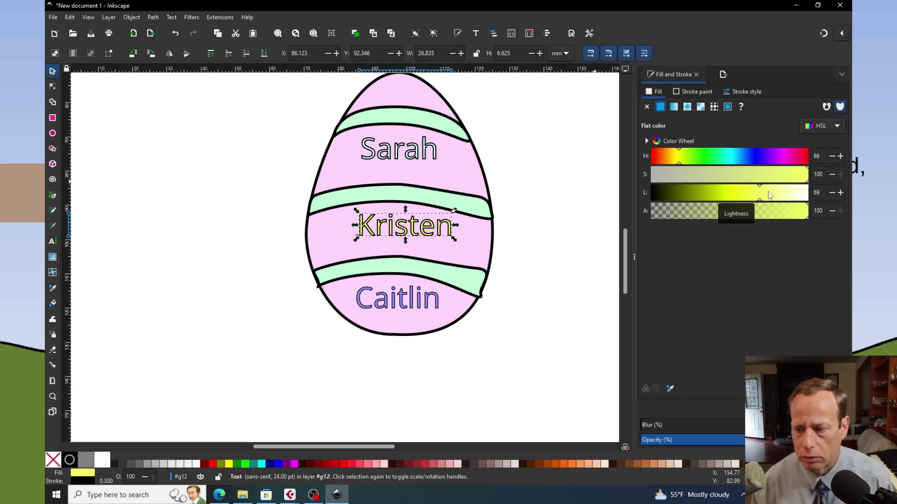
{"action": "mouse_move", "coordinate": [760, 188]}
{"action": "left_mouse_down"}
{"action": "mouse_move", "coordinate": [750, 188]}
{"action": "mouse_move", "coordinate": [779, 188]}
{"action": "mouse_move", "coordinate": [766, 191]}
{"action": "left_mouse_up"}
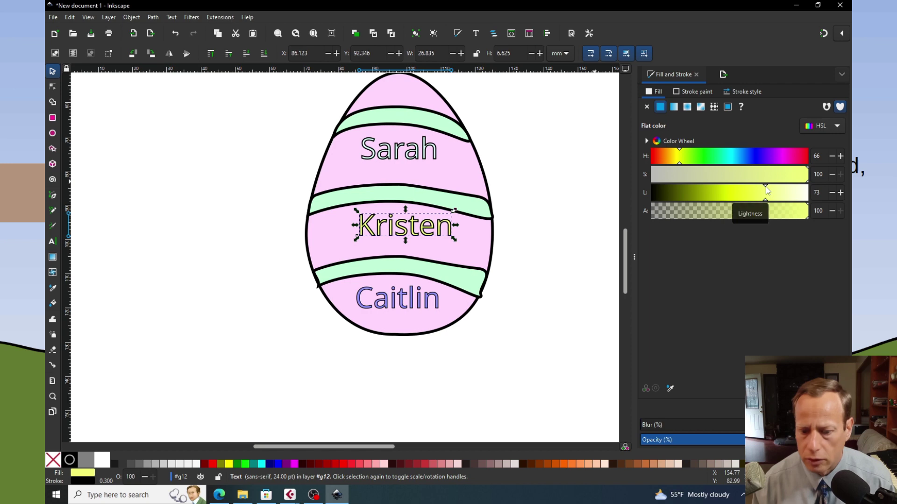
Fill the name between the top and middle bands with light pink, using hue 308 and lightness 84.
{"action": "left_click", "coordinate": [420, 151]}
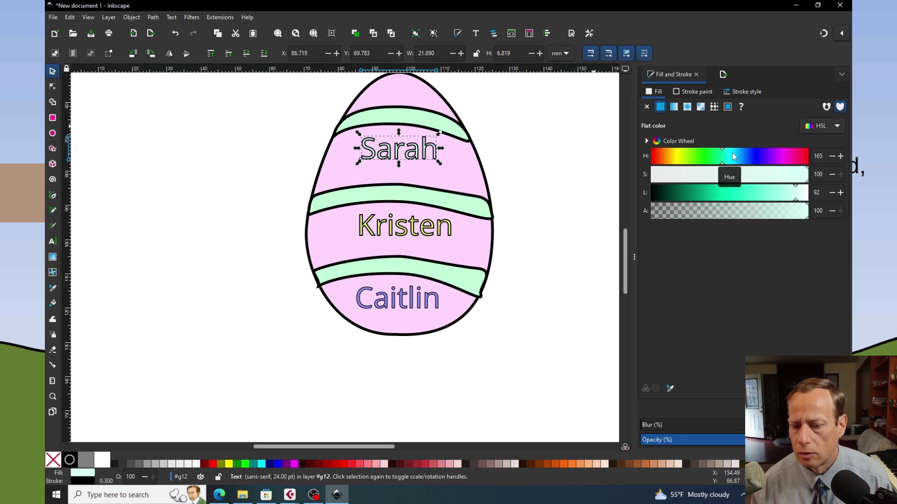
{"action": "left_click", "coordinate": [777, 156]}
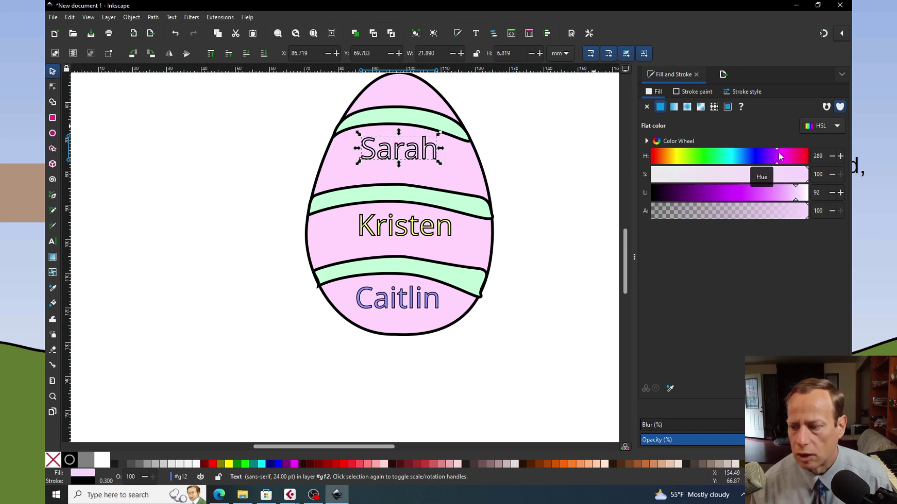
{"action": "left_click_drag", "start_coordinate": [778, 154], "coordinate": [764, 154]}
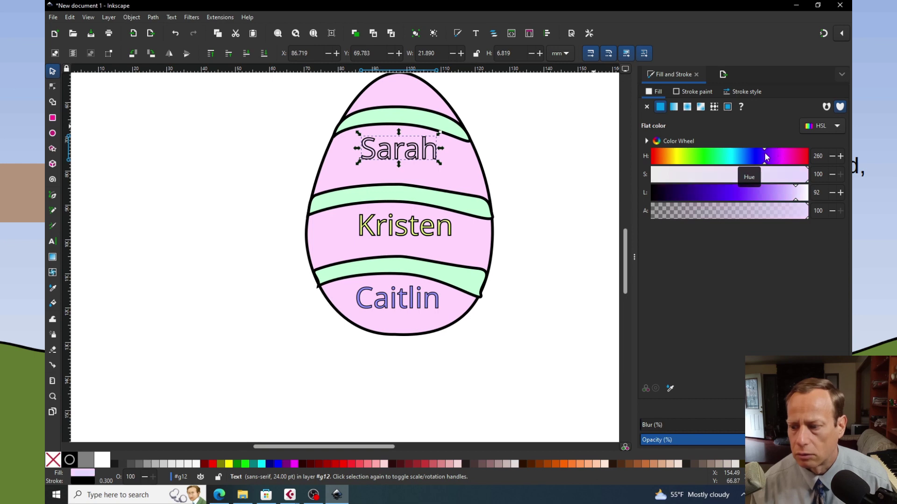
{"action": "left_click", "coordinate": [752, 189]}
{"action": "left_click_drag", "start_coordinate": [752, 188], "coordinate": [774, 190]}
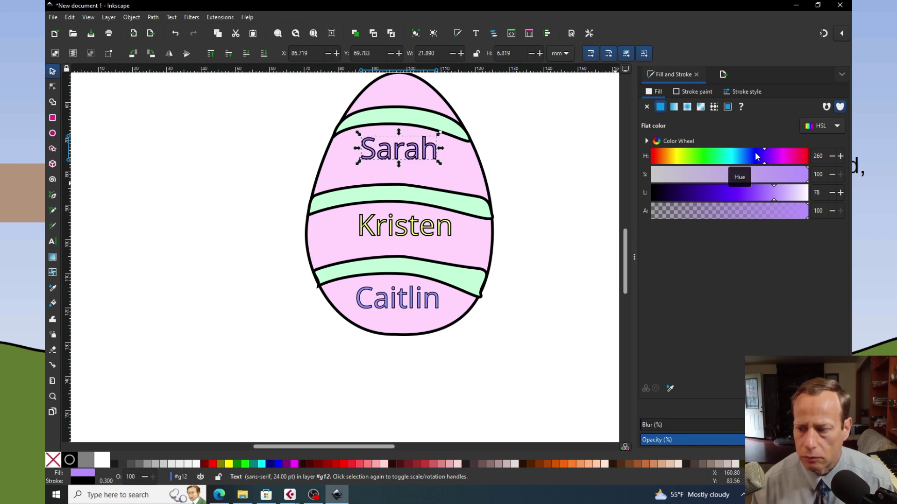
{"action": "left_click", "coordinate": [785, 156]}
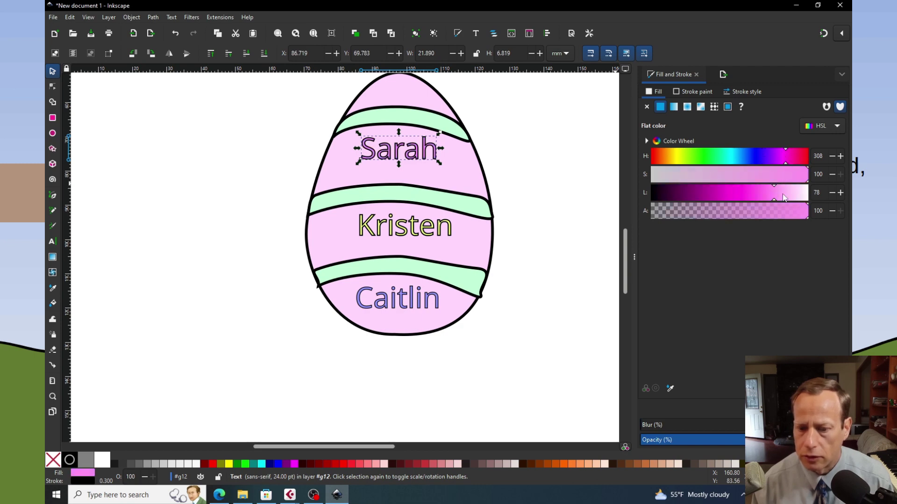
{"action": "mouse_move", "coordinate": [775, 189]}
{"action": "left_mouse_down"}
{"action": "mouse_move", "coordinate": [765, 186]}
{"action": "mouse_move", "coordinate": [783, 186]}
{"action": "left_mouse_up"}
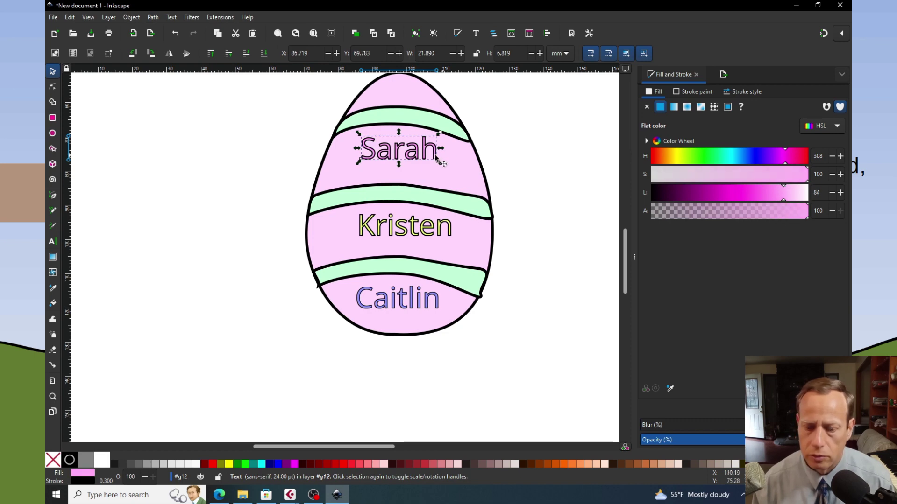
Recolor the egg body lavender with hue 261 and lightness 85, and deselect it.
{"action": "left_click", "coordinate": [469, 175]}
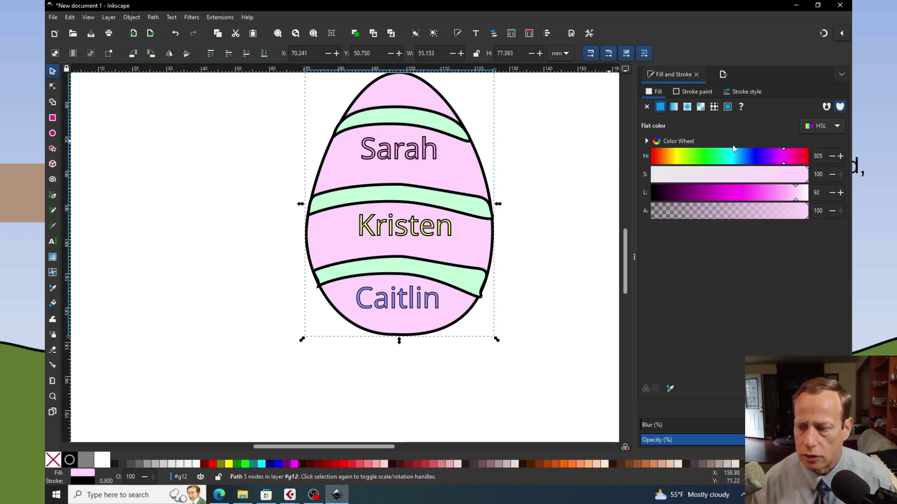
{"action": "mouse_move", "coordinate": [784, 156]}
{"action": "left_mouse_down"}
{"action": "mouse_move", "coordinate": [758, 149]}
{"action": "mouse_move", "coordinate": [765, 150]}
{"action": "left_mouse_up"}
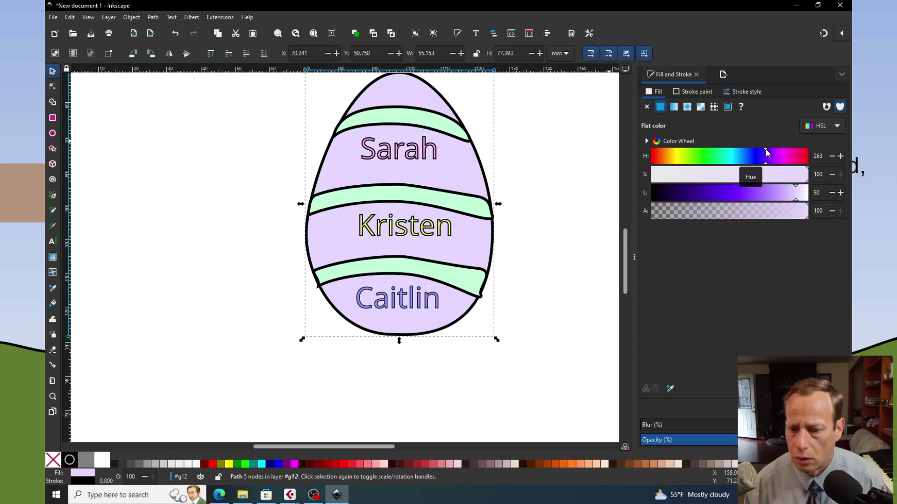
{"action": "left_click_drag", "start_coordinate": [795, 190], "coordinate": [785, 186]}
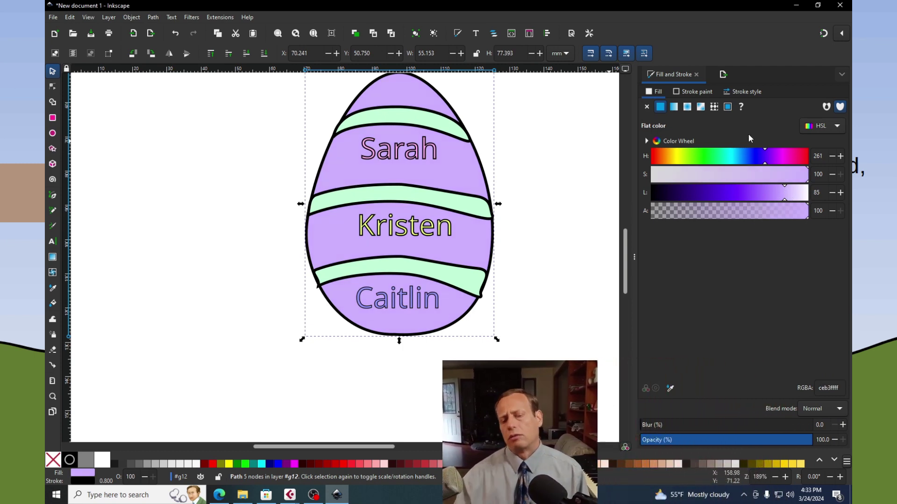
{"action": "left_click", "coordinate": [584, 152]}
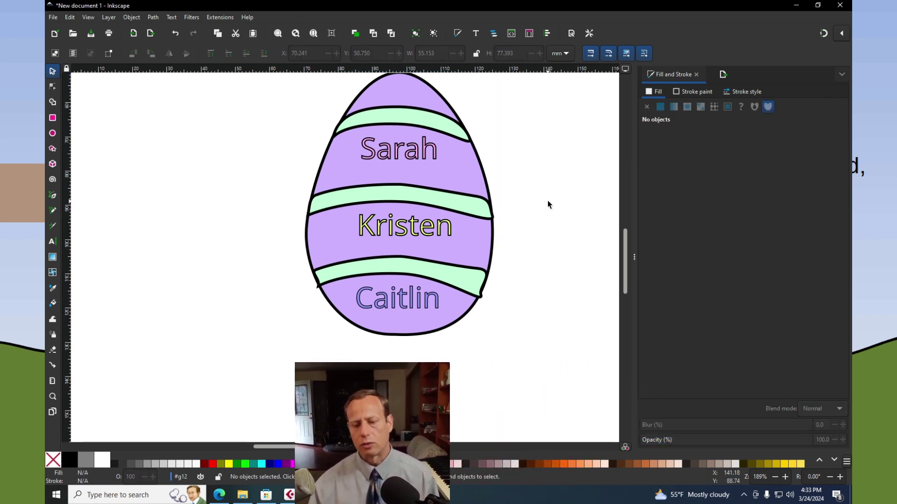
Open the export settings for the finished egg drawing.
{"action": "scroll", "coordinate": [547, 202], "scroll_direction": "down", "scroll_amount": 3}
{"action": "scroll", "coordinate": [548, 200], "scroll_direction": "up", "scroll_amount": 1}
{"action": "scroll", "coordinate": [547, 200], "scroll_direction": "down", "scroll_amount": 1}
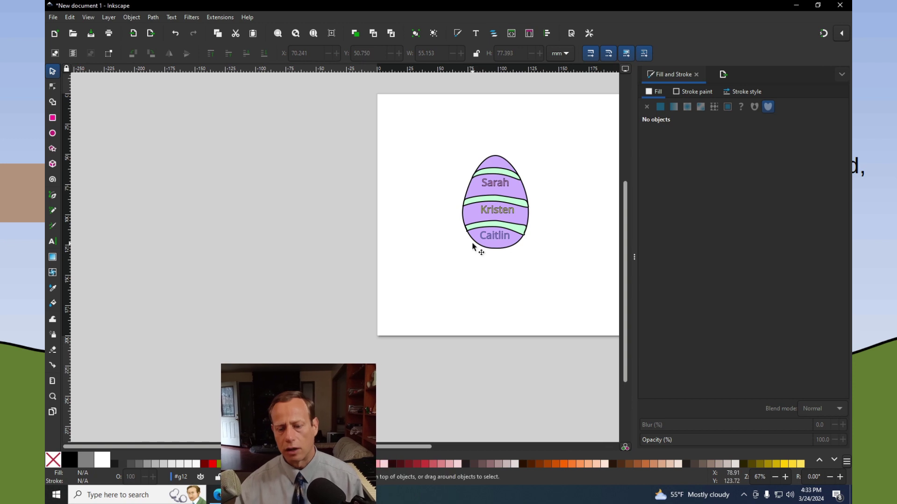
{"action": "left_click_drag", "start_coordinate": [318, 446], "coordinate": [375, 444]}
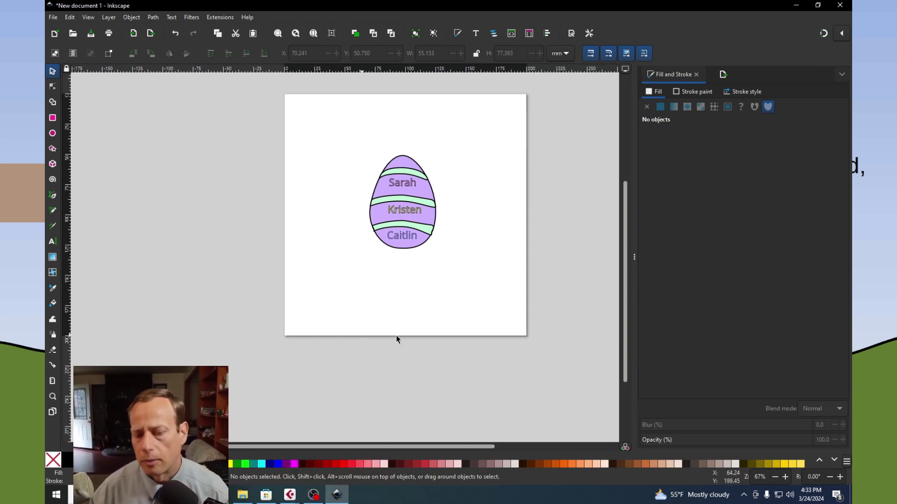
{"action": "left_click", "coordinate": [52, 17]}
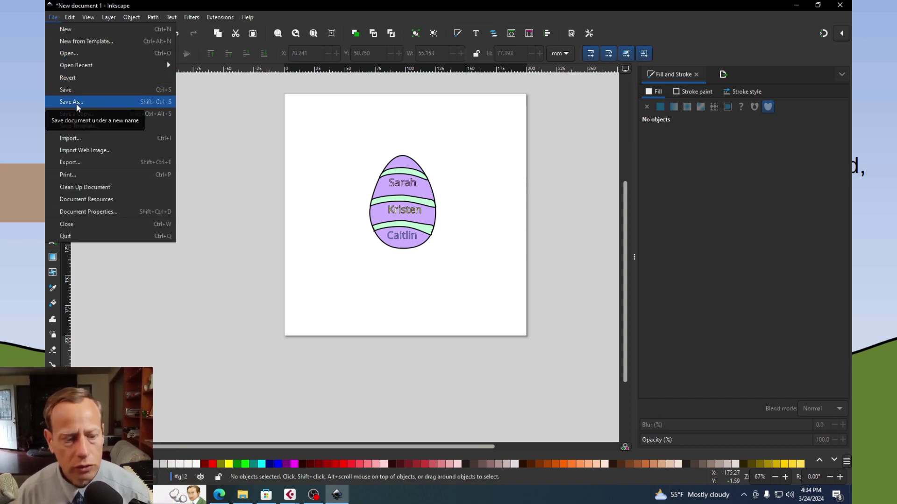
{"action": "left_click", "coordinate": [70, 162]}
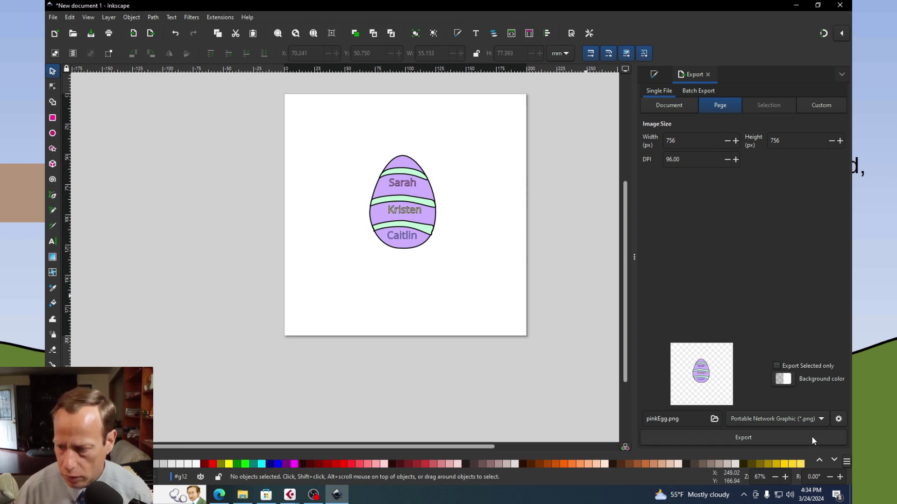
{"action": "left_click", "coordinate": [776, 366]}
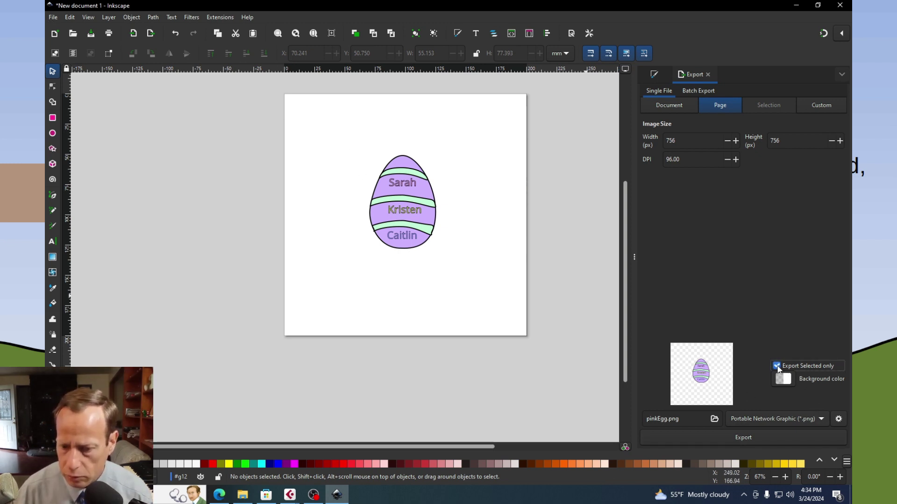
{"action": "left_click", "coordinate": [777, 366]}
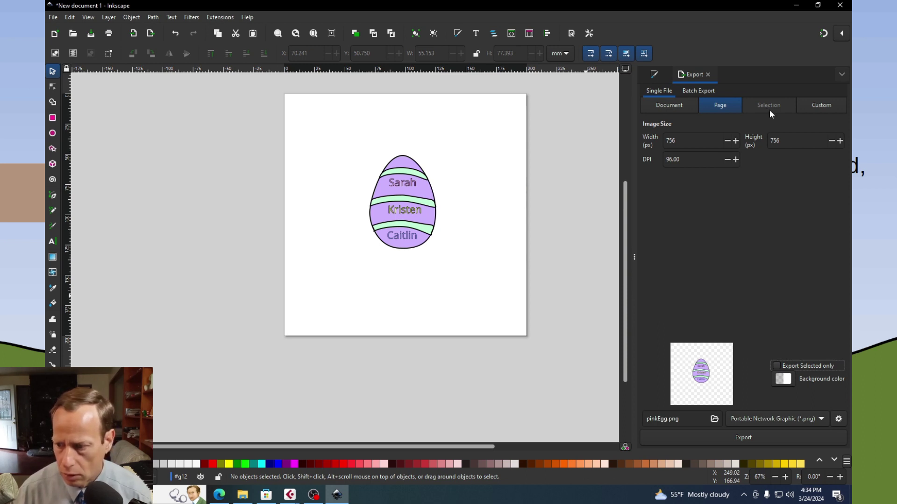
{"action": "left_click", "coordinate": [404, 169]}
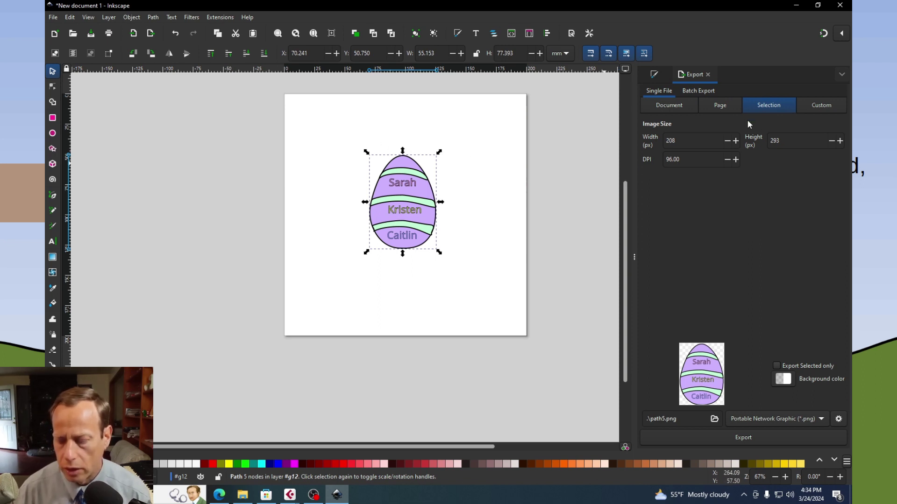
{"action": "left_click", "coordinate": [724, 104]}
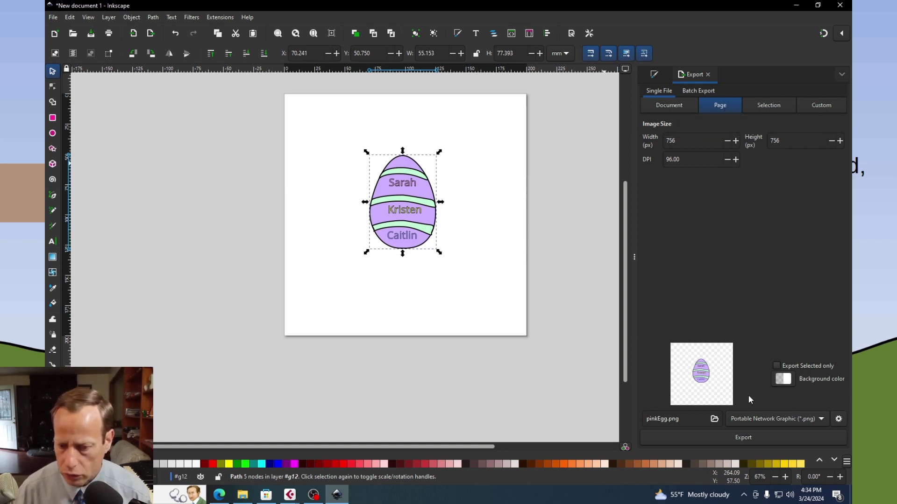
{"action": "left_click", "coordinate": [528, 185]}
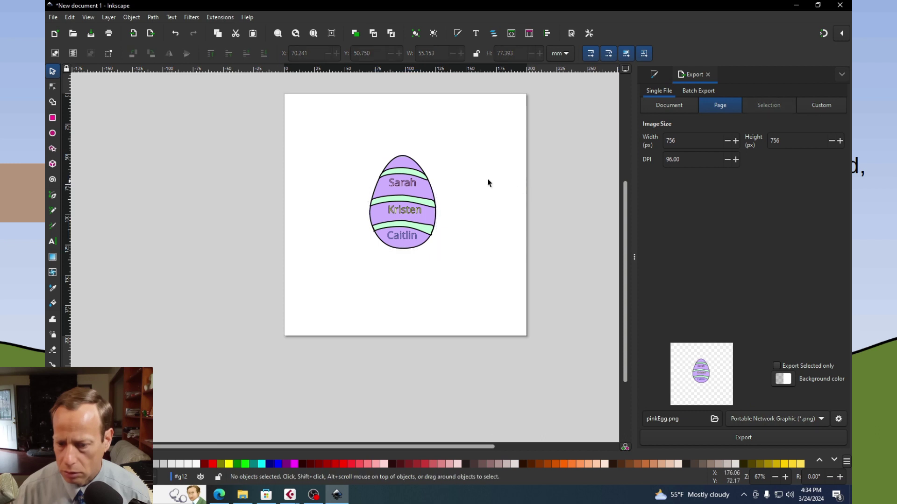
{"action": "left_click", "coordinate": [409, 171]}
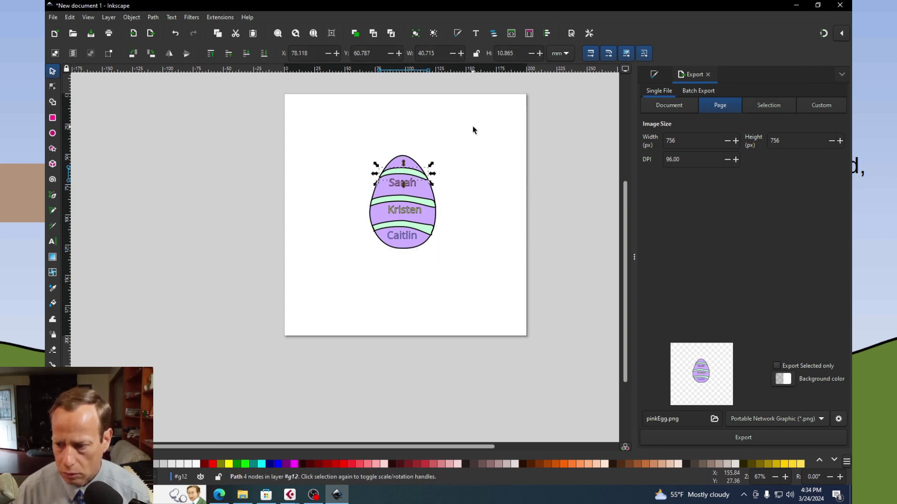
{"action": "left_click", "coordinate": [546, 192]}
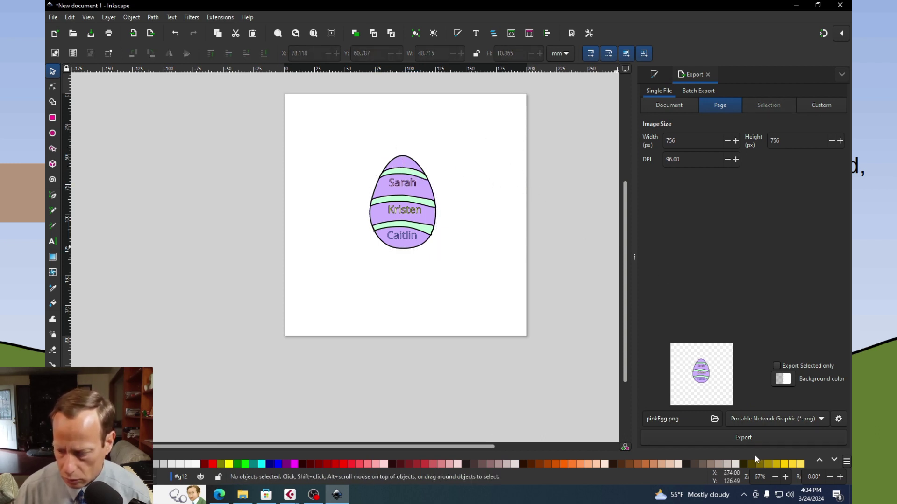
Export the whole page as a PNG file named nameEgg.png.
{"action": "left_click", "coordinate": [663, 418]}
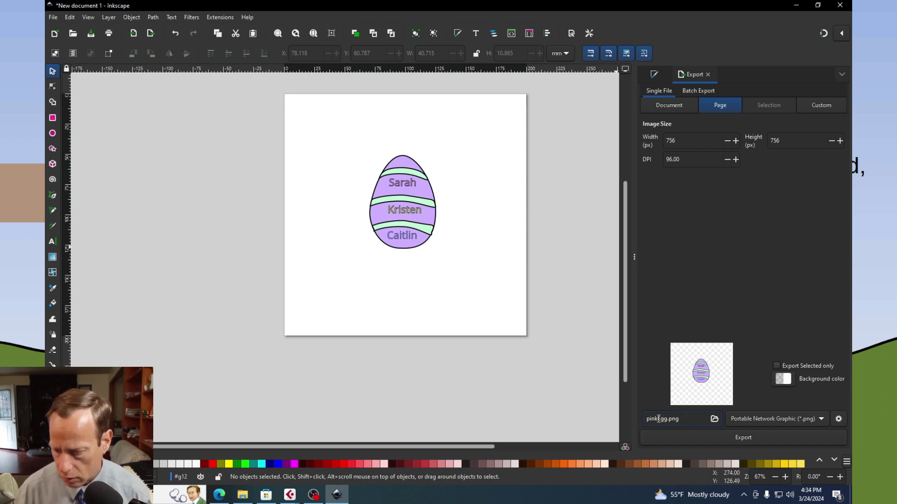
{"action": "key", "text": "BackSpace"}
{"action": "key", "text": "Delete"}
{"action": "key", "text": "Delete"}
{"action": "key", "text": "Delete"}
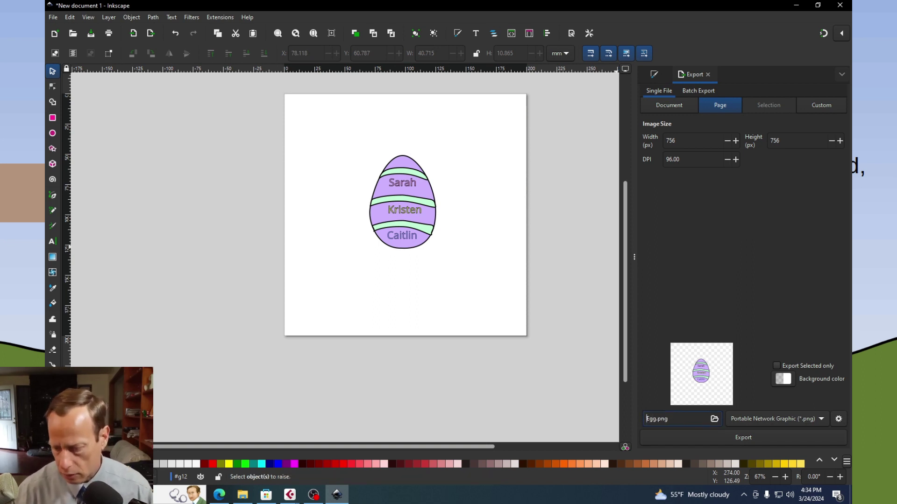
{"action": "type", "text": "name"}
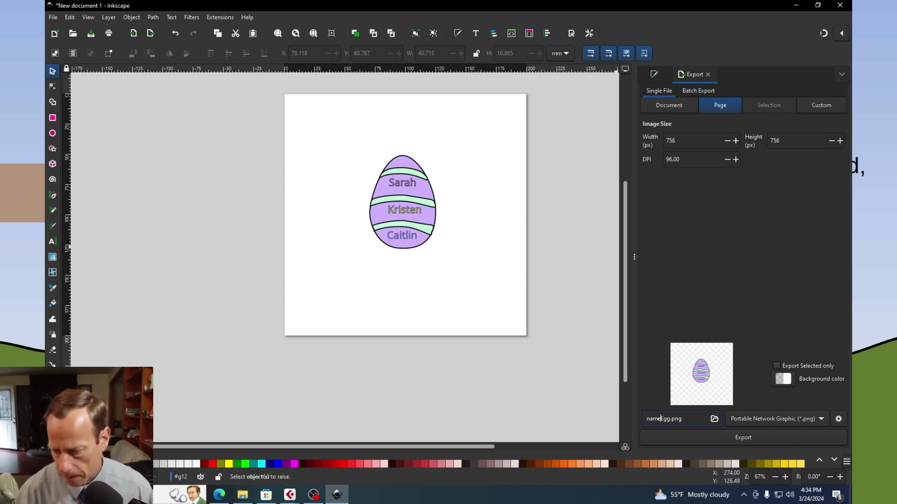
{"action": "left_click", "coordinate": [762, 442]}
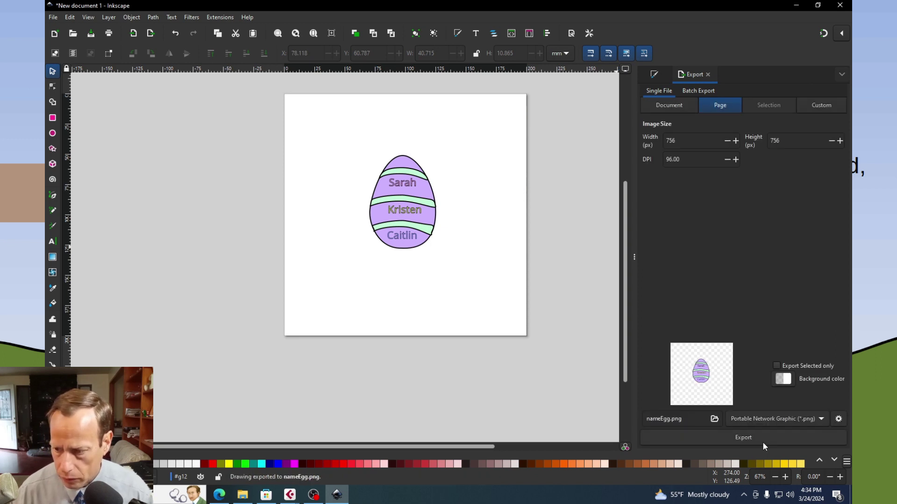
Search the computer for Kdenlive and launch it.
{"action": "left_click", "coordinate": [110, 495]}
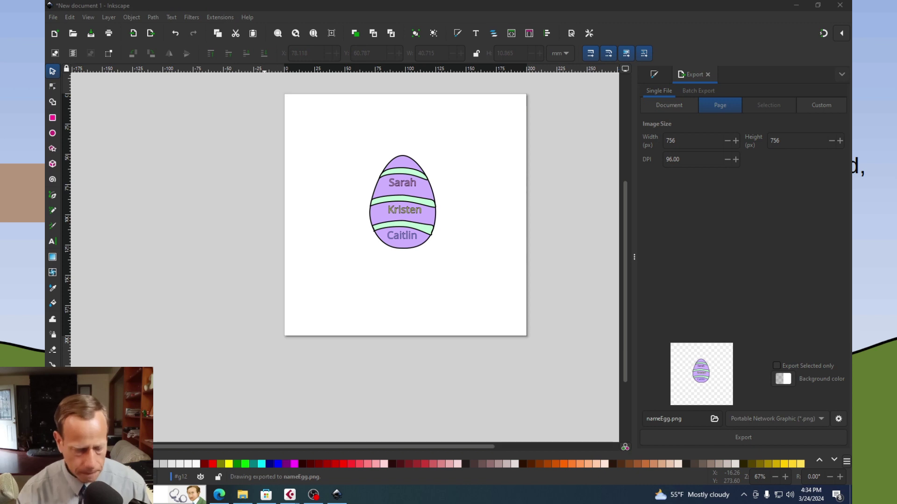
{"action": "type", "text": "k"}
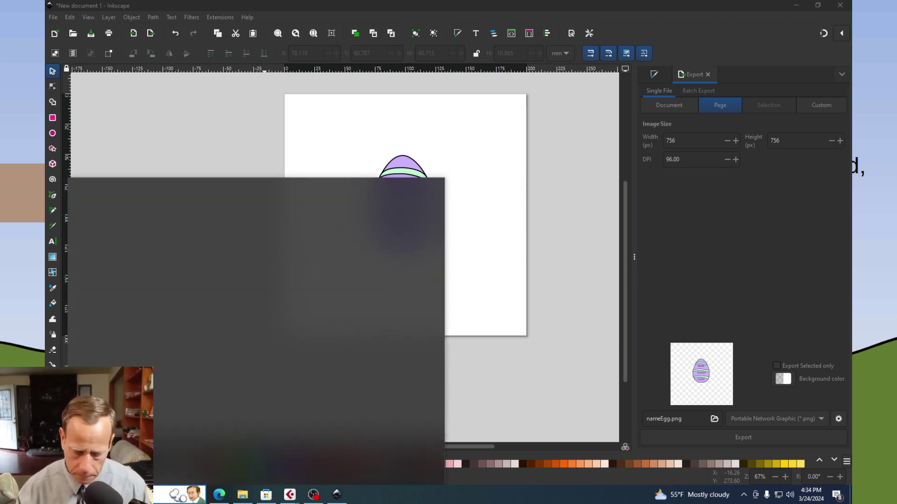
{"action": "type", "text": "de"}
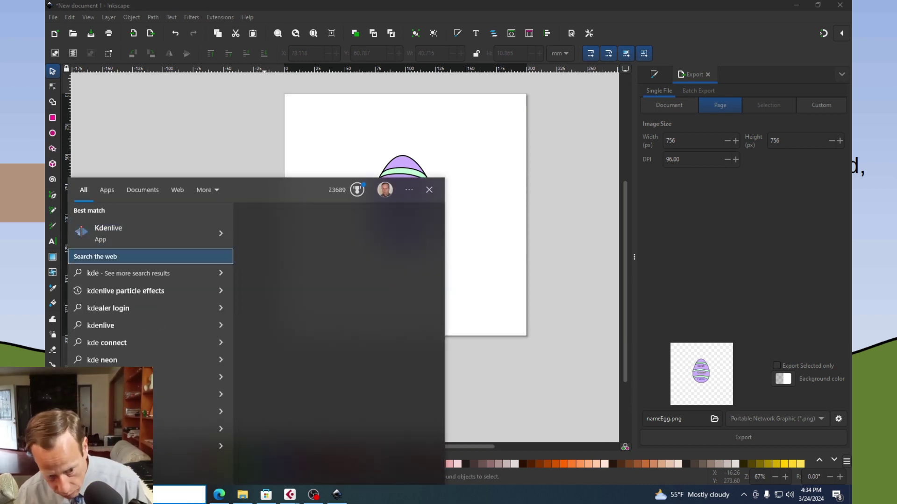
{"action": "key", "text": "Return"}
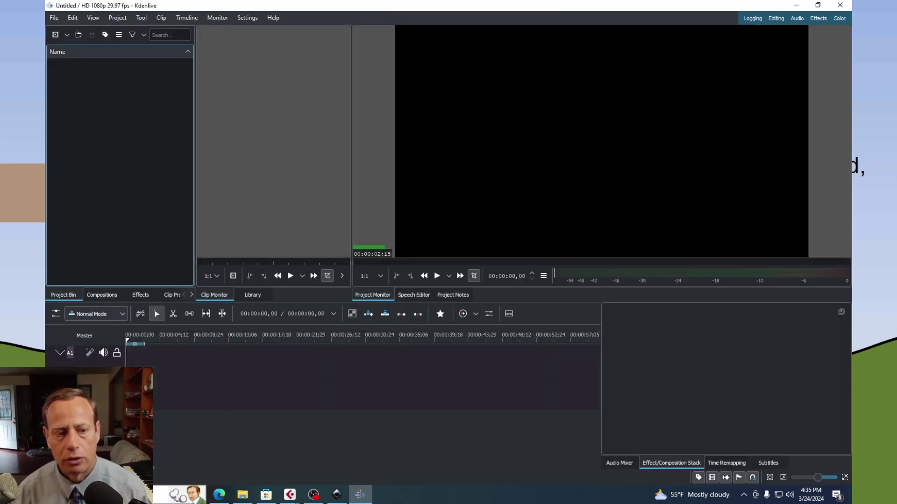
Create a new video project with the HD 1080p 30 fps profile.
{"action": "left_click", "coordinate": [53, 19]}
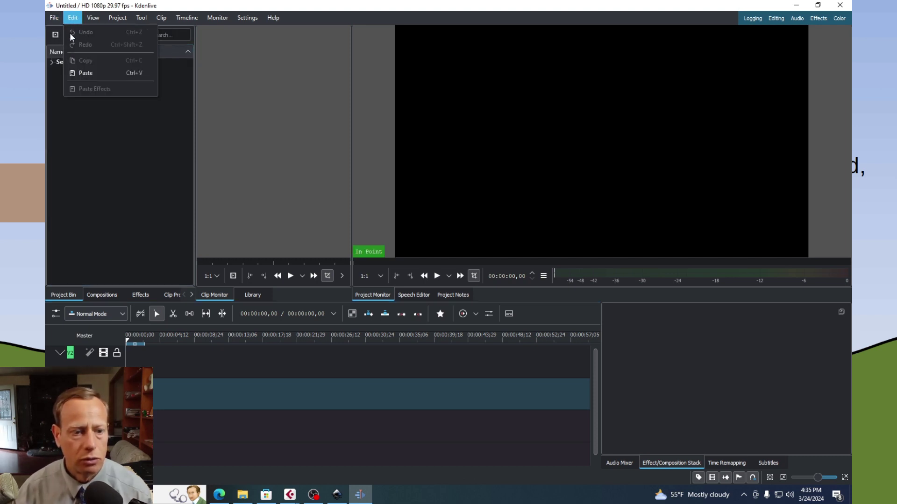
{"action": "left_click", "coordinate": [64, 32]}
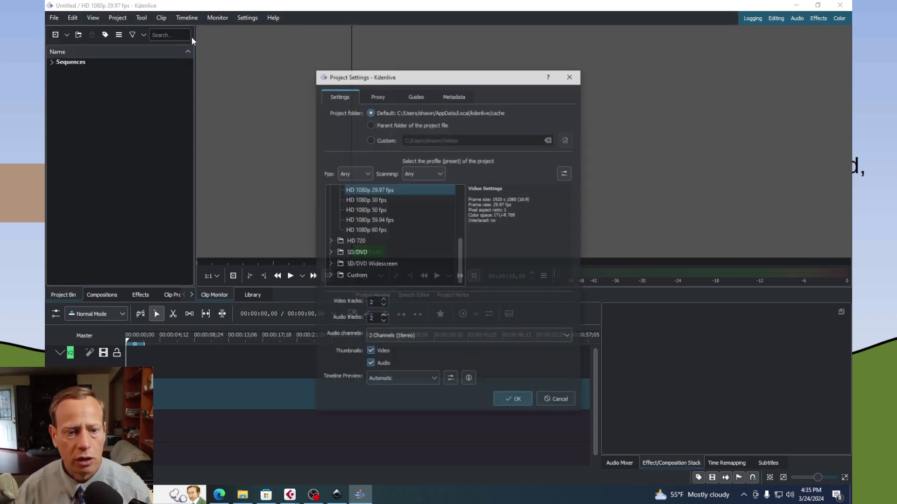
{"action": "left_click", "coordinate": [374, 200]}
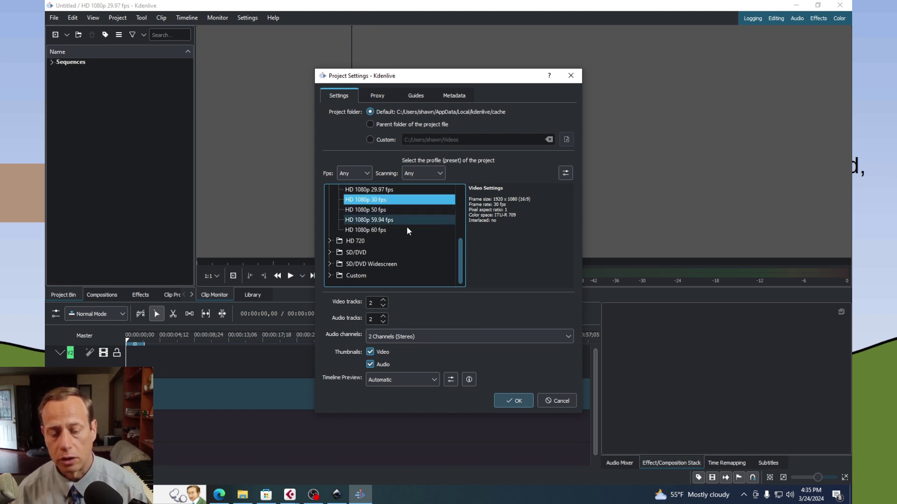
{"action": "left_click", "coordinate": [510, 402]}
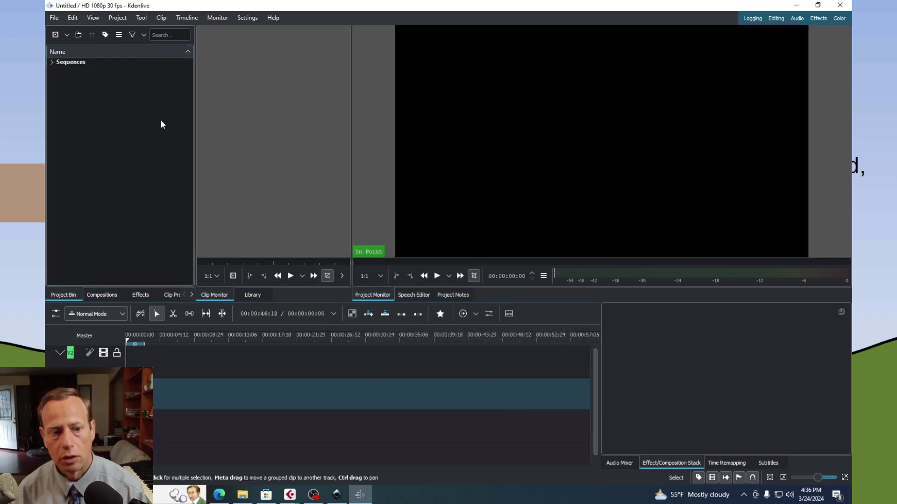
Begin adding a clip to the project and browse to the frames folder inside The Little Glow Sheep with enlarged file icons.
{"action": "left_click", "coordinate": [122, 18]}
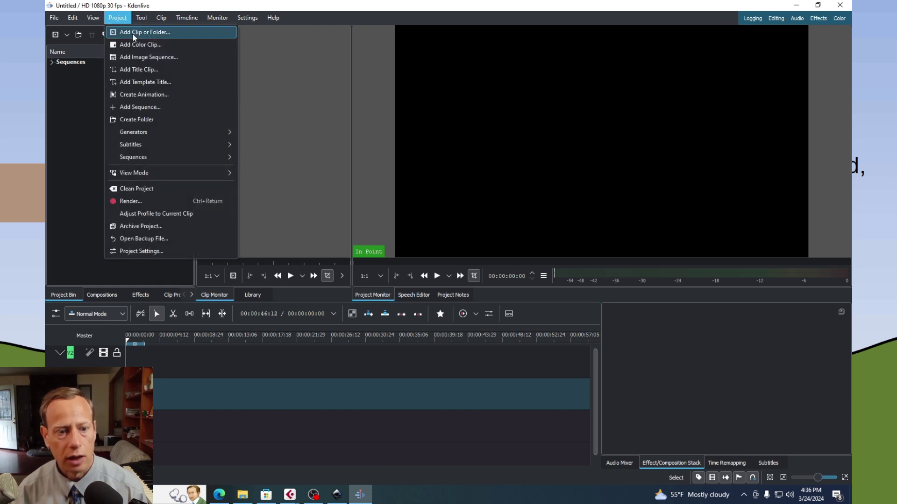
{"action": "left_click", "coordinate": [134, 34]}
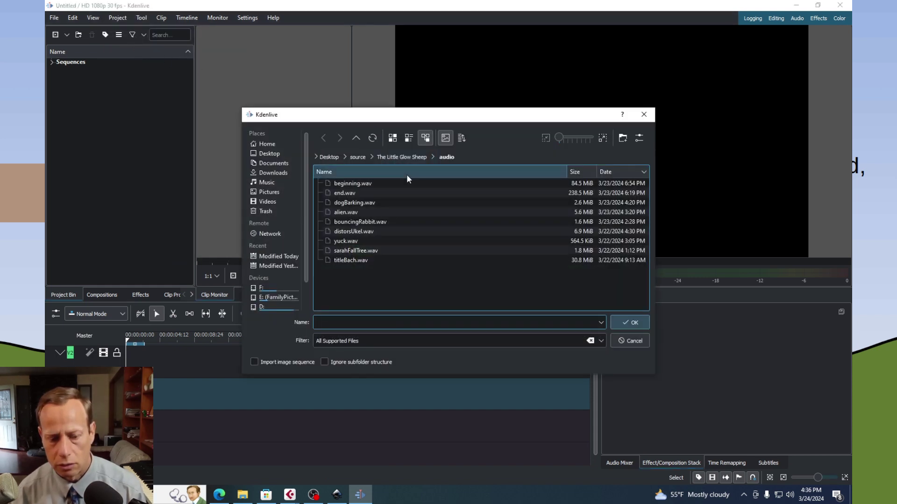
{"action": "left_click", "coordinate": [400, 157]}
{"action": "scroll", "coordinate": [388, 208], "scroll_direction": "down", "scroll_amount": 8}
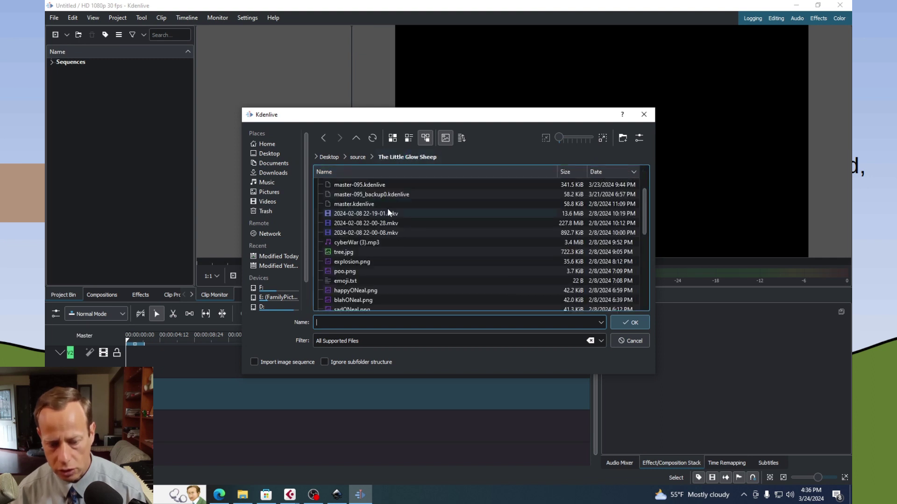
{"action": "left_click", "coordinate": [446, 138]}
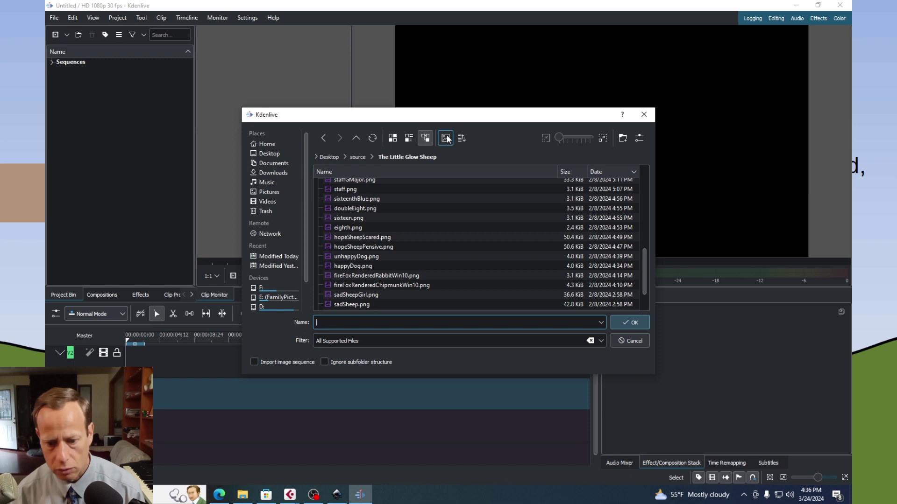
{"action": "left_click_drag", "start_coordinate": [562, 142], "coordinate": [581, 143]}
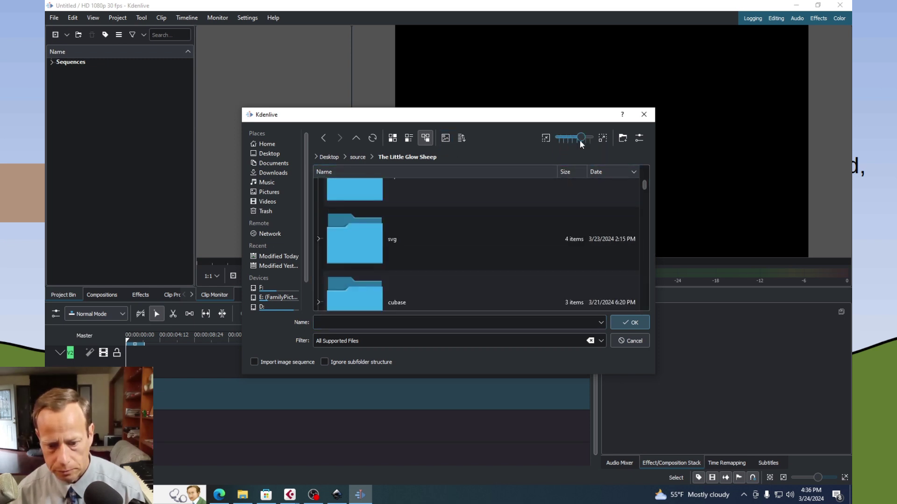
{"action": "left_click_drag", "start_coordinate": [644, 184], "coordinate": [644, 166]}
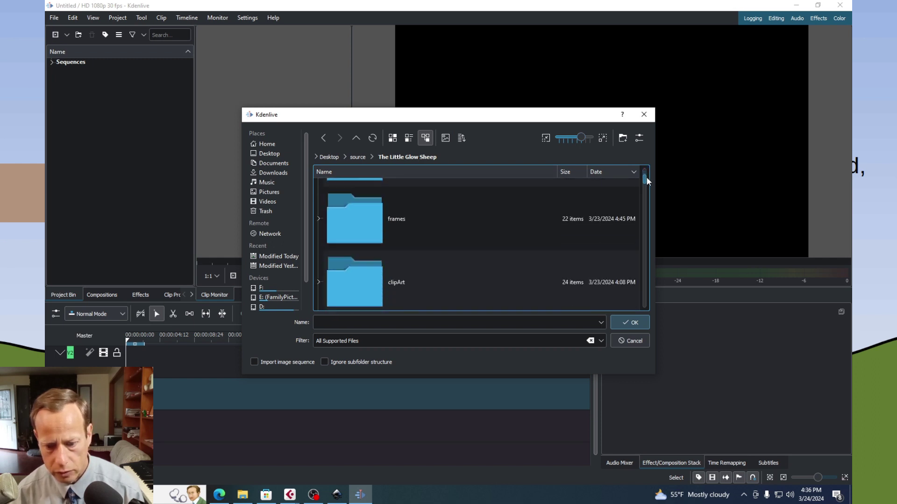
{"action": "double_click", "coordinate": [374, 189]}
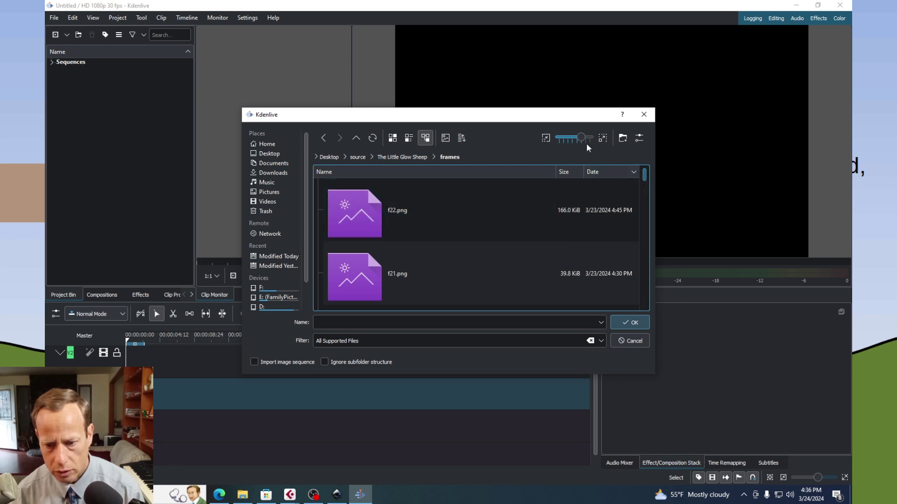
Show image previews, import f18.png from the frames folder, and decline switching to a new project profile.
{"action": "left_click_drag", "start_coordinate": [582, 137], "coordinate": [576, 137]}
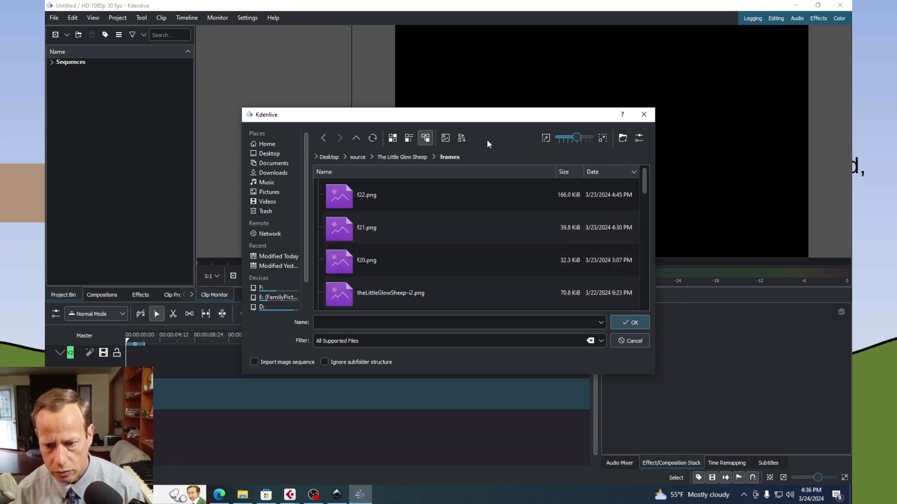
{"action": "left_click", "coordinate": [445, 138]}
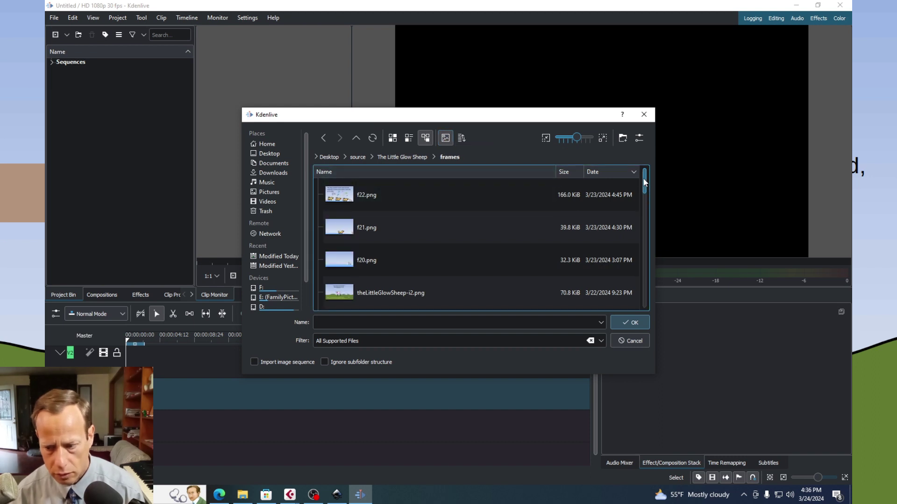
{"action": "left_click_drag", "start_coordinate": [640, 175], "coordinate": [642, 196]}
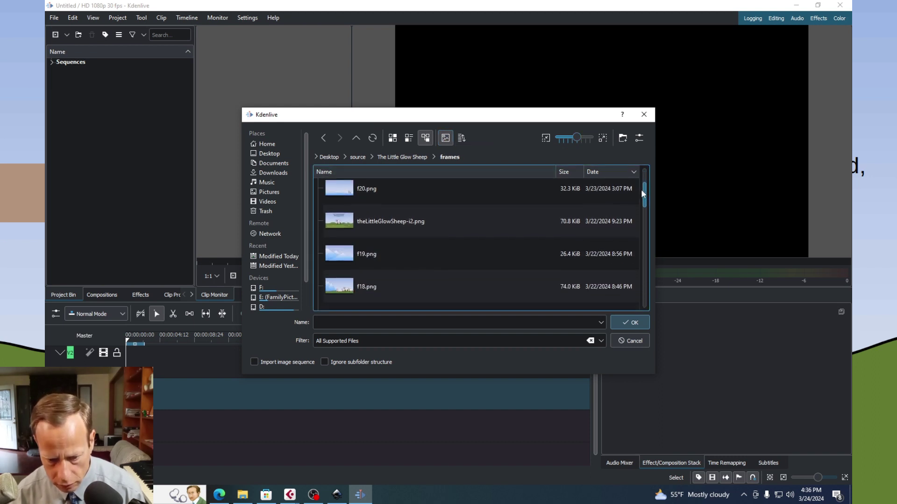
{"action": "left_click_drag", "start_coordinate": [576, 138], "coordinate": [580, 143]}
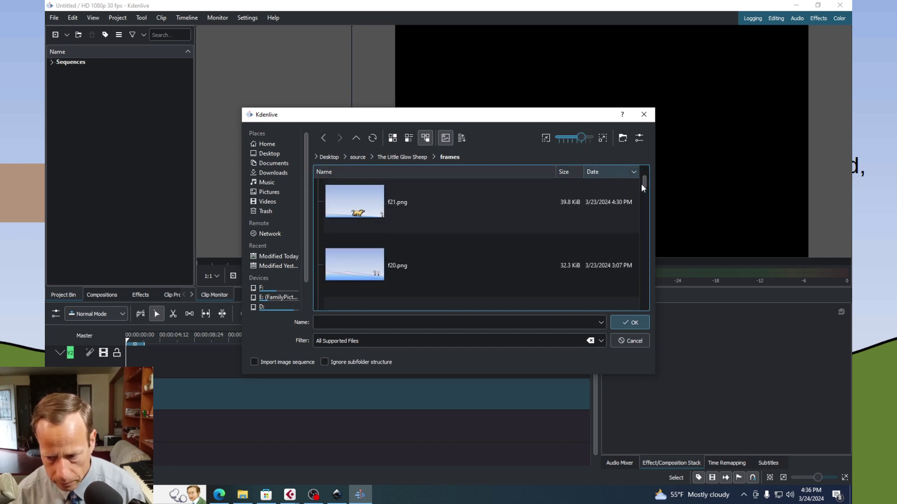
{"action": "left_click_drag", "start_coordinate": [641, 183], "coordinate": [644, 201]}
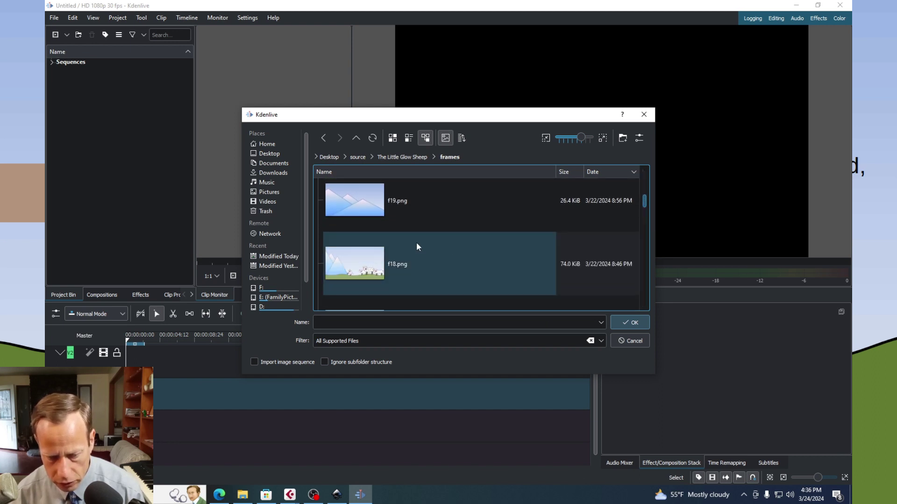
{"action": "left_click", "coordinate": [357, 263]}
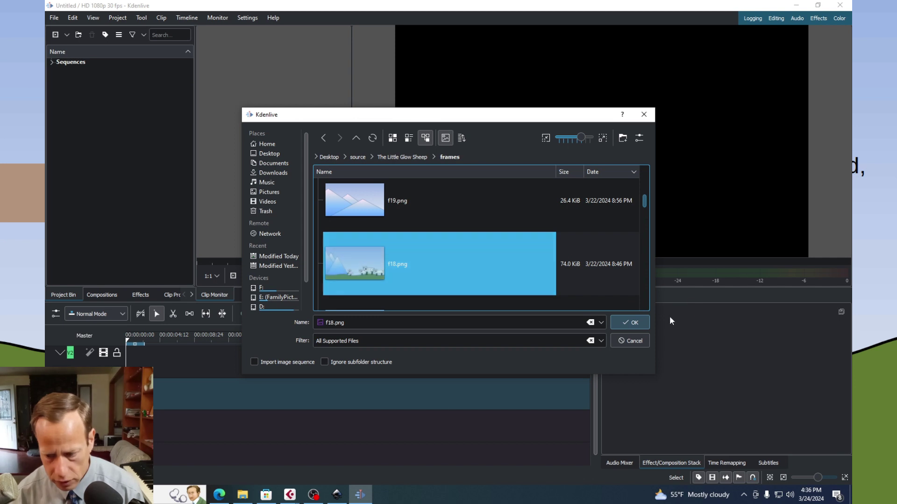
{"action": "left_click", "coordinate": [631, 321]}
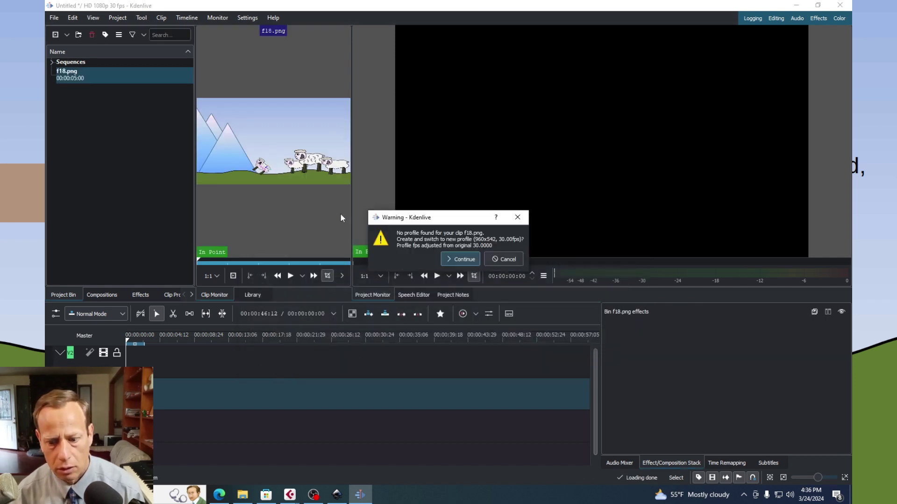
{"action": "left_click", "coordinate": [503, 259]}
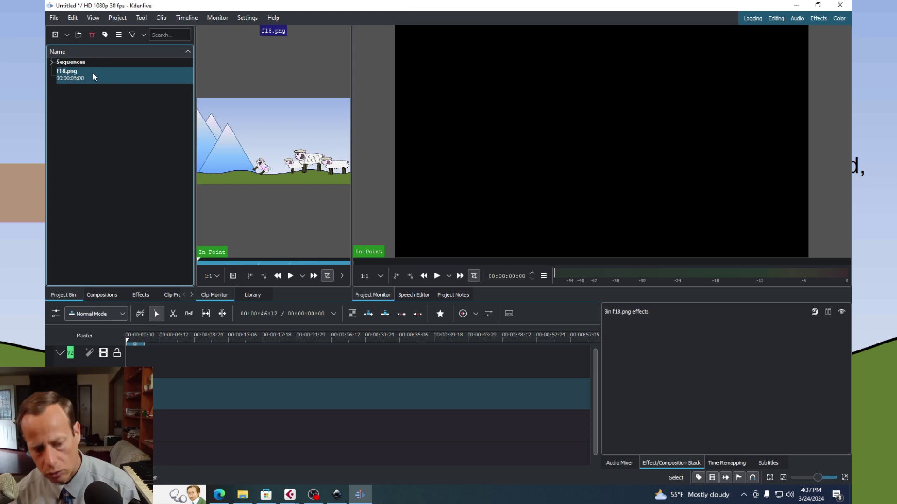
Place f18.png at the start of video track V1, extended to about 28 seconds, and preview the frame at 13 seconds.
{"action": "left_click_drag", "start_coordinate": [92, 72], "coordinate": [341, 396]}
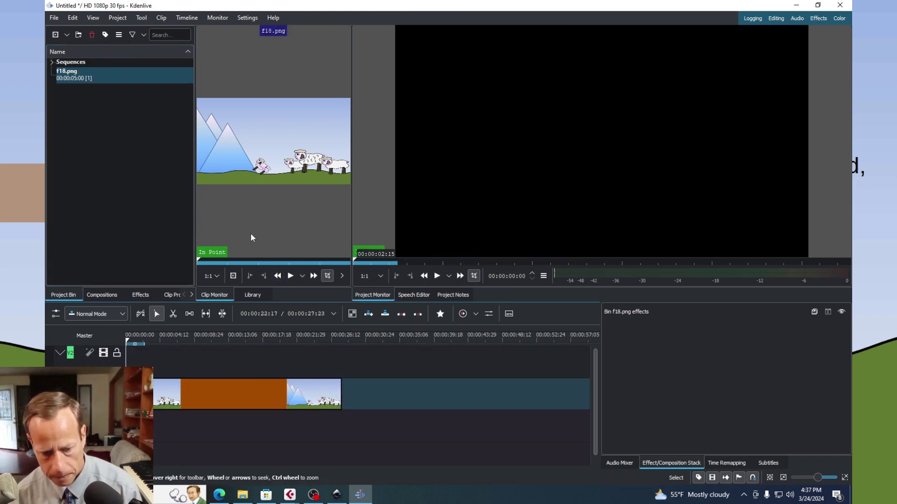
{"action": "left_click", "coordinate": [227, 338]}
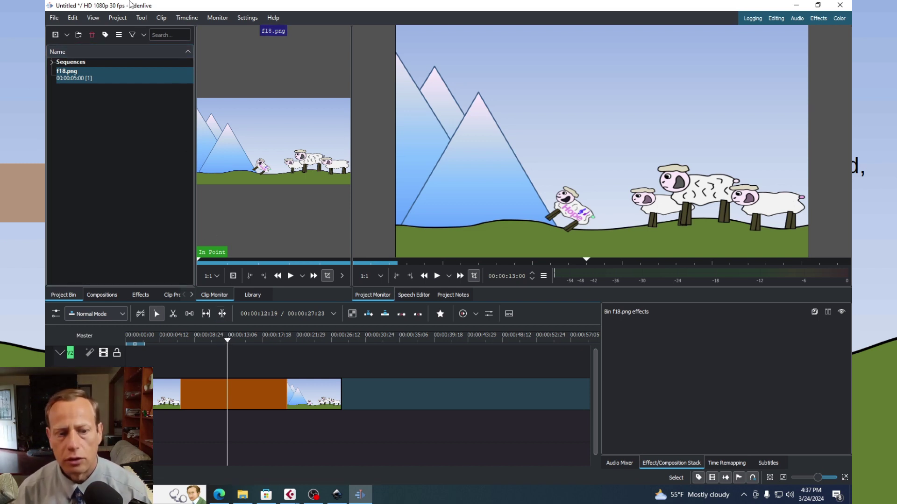
Begin adding another clip, browse to the source/test folder, and enlarge the file dialog to show all the egg files.
{"action": "left_click", "coordinate": [117, 18]}
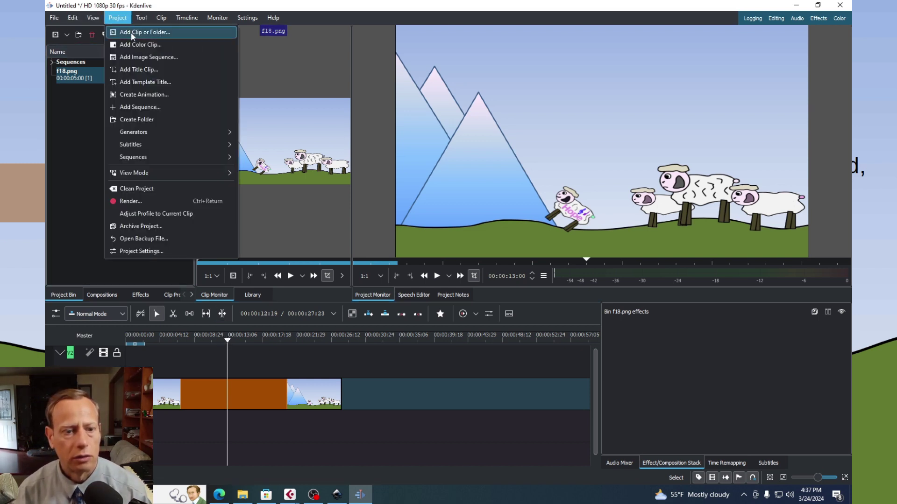
{"action": "left_click", "coordinate": [130, 33]}
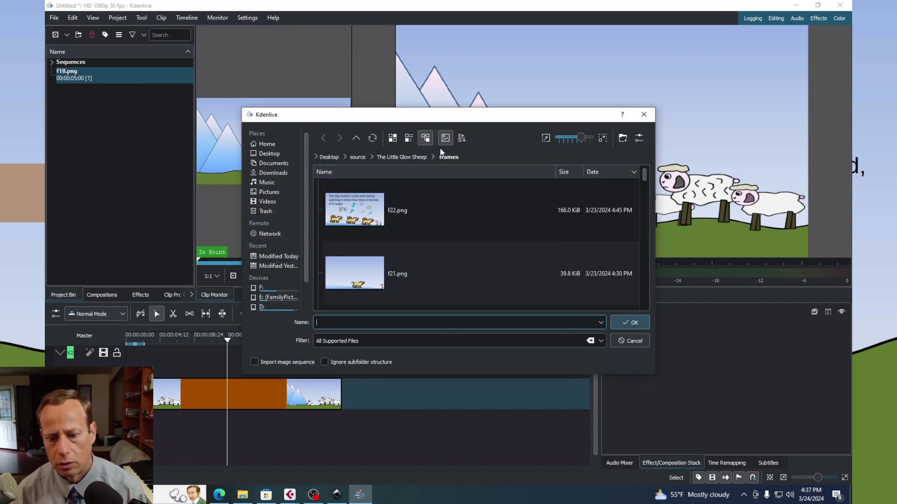
{"action": "left_click", "coordinate": [359, 158]}
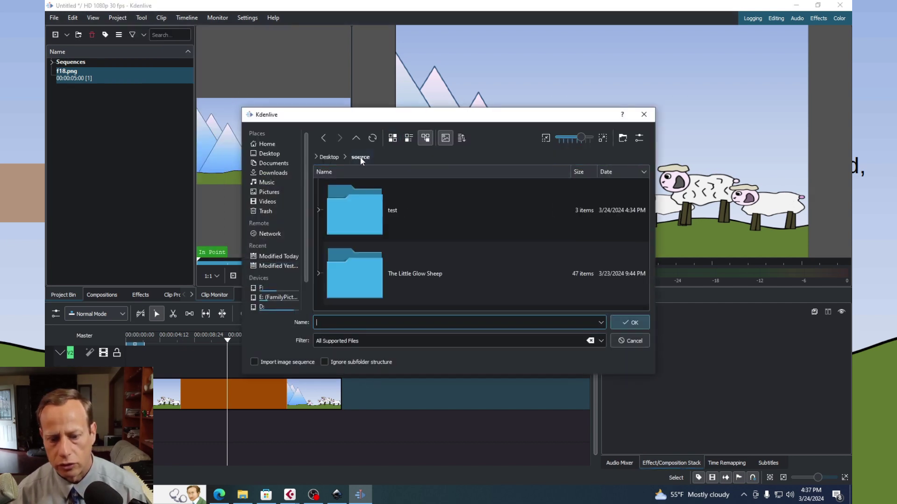
{"action": "double_click", "coordinate": [370, 197]}
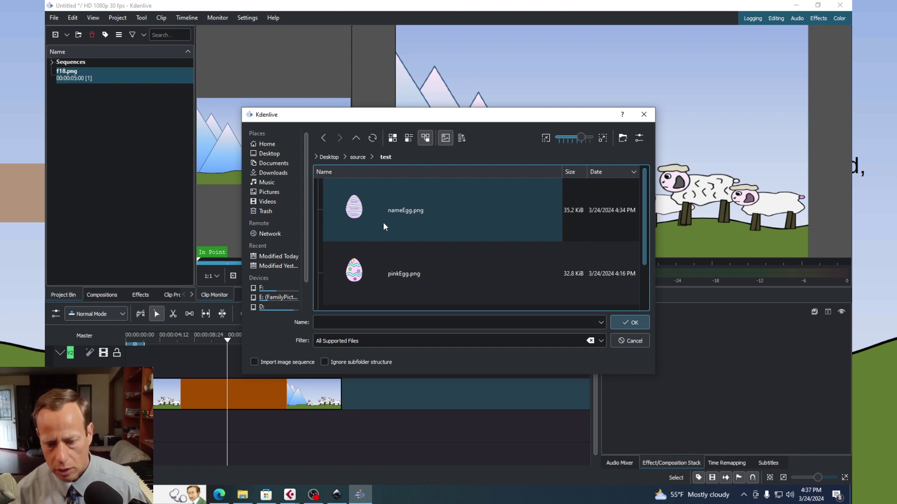
{"action": "scroll", "coordinate": [384, 223], "scroll_direction": "down", "scroll_amount": 3}
{"action": "left_click_drag", "start_coordinate": [470, 115], "coordinate": [435, 46]}
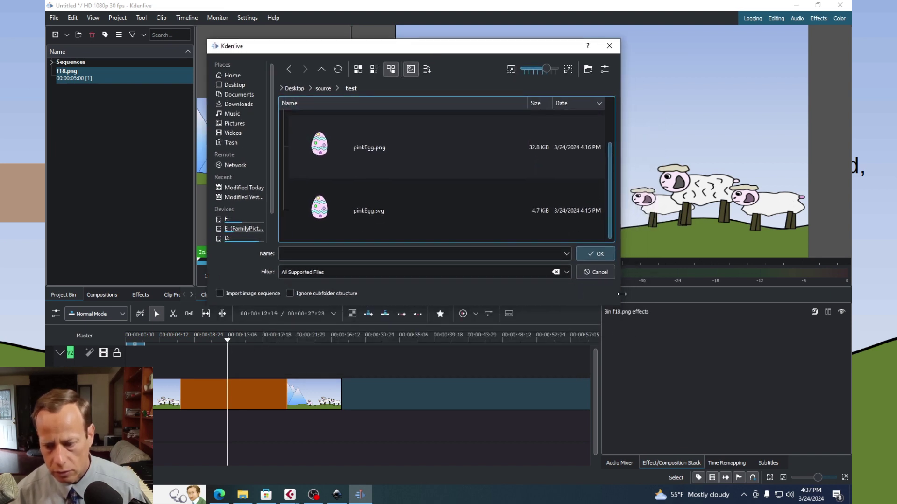
{"action": "left_click_drag", "start_coordinate": [616, 305], "coordinate": [680, 408]}
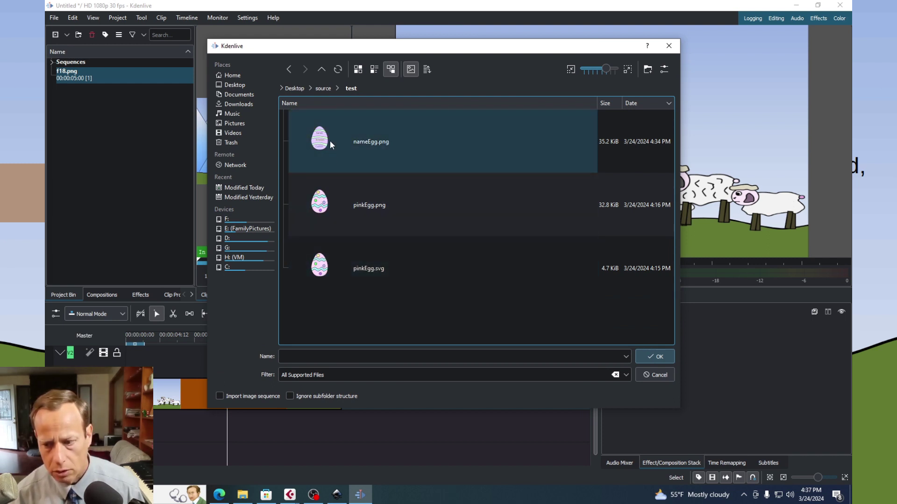
Switch to Inkscape and export the egg page as a Plain SVG named nameEgg.svg, replacing the existing file.
{"action": "left_click", "coordinate": [331, 497]}
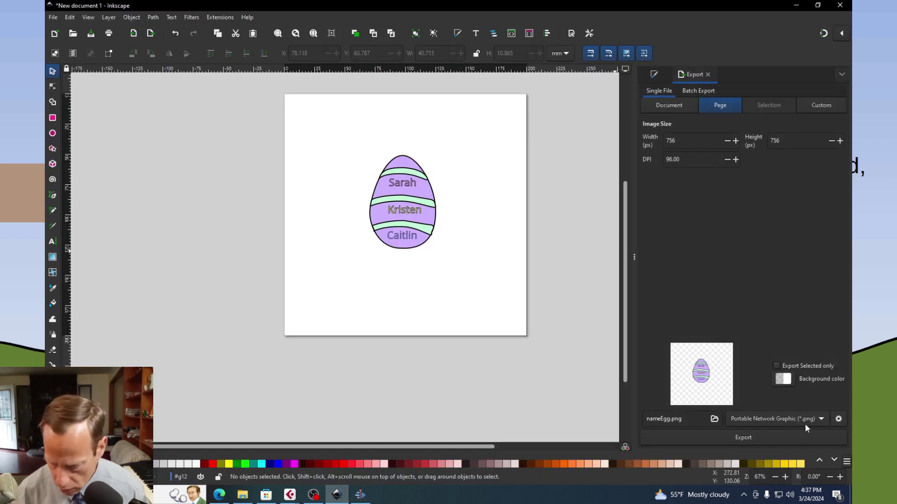
{"action": "left_click", "coordinate": [821, 418]}
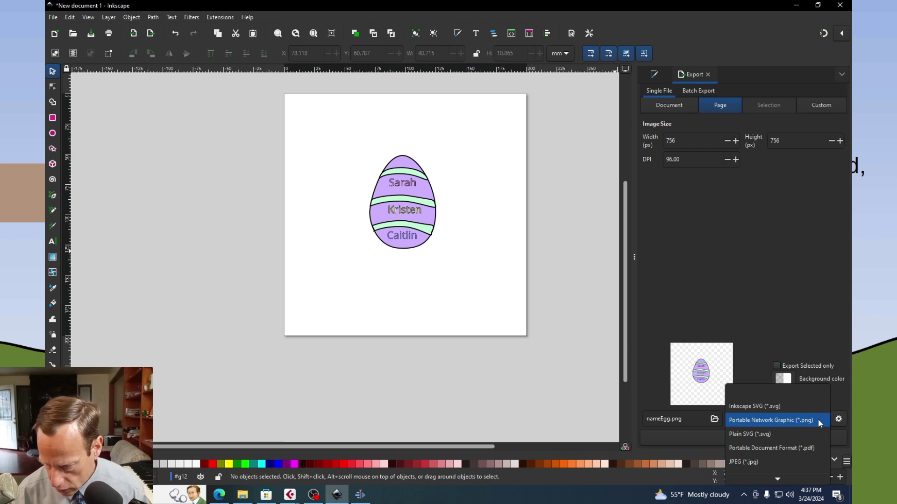
{"action": "left_click", "coordinate": [773, 435]}
{"action": "left_click", "coordinate": [752, 440]}
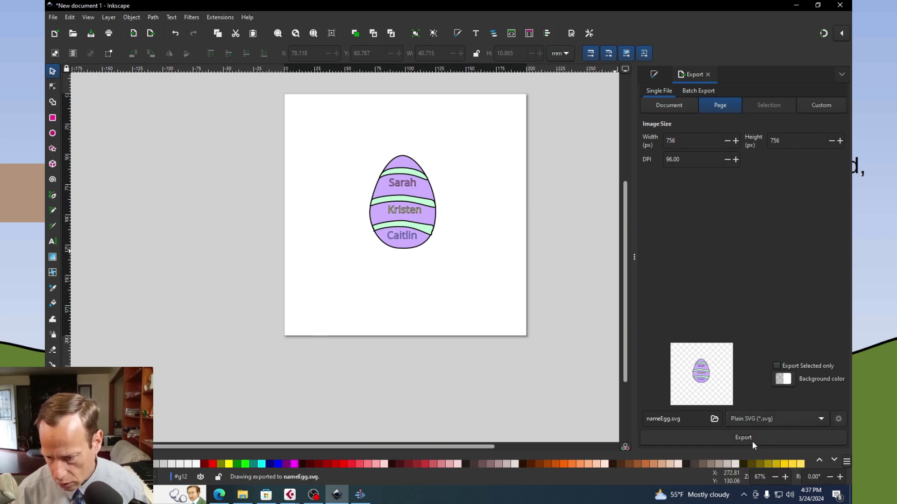
{"action": "left_click", "coordinate": [747, 436]}
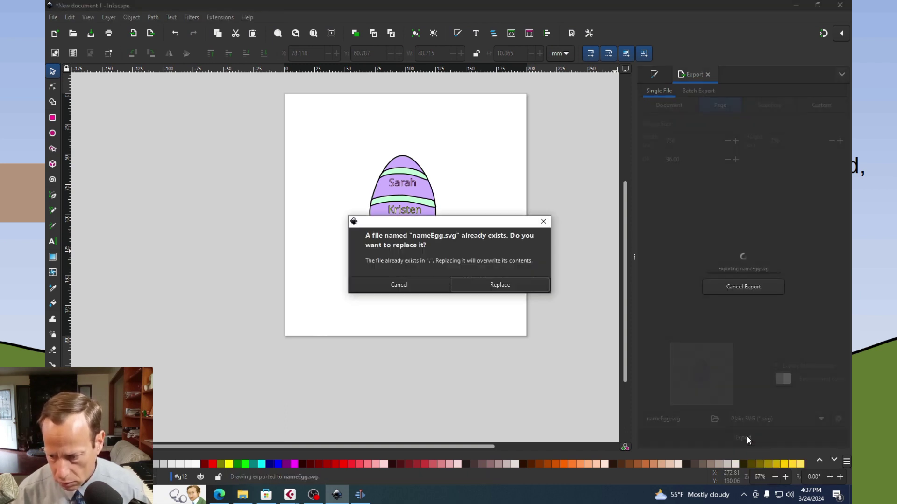
{"action": "left_click", "coordinate": [508, 287]}
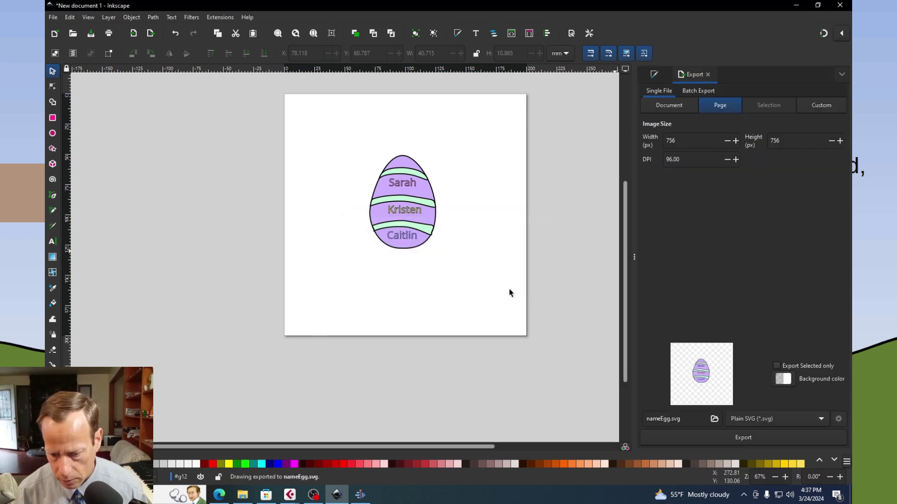
Return to Kdenlive and import nameEgg.svg and pinkEgg.svg together into the project.
{"action": "left_click", "coordinate": [359, 496]}
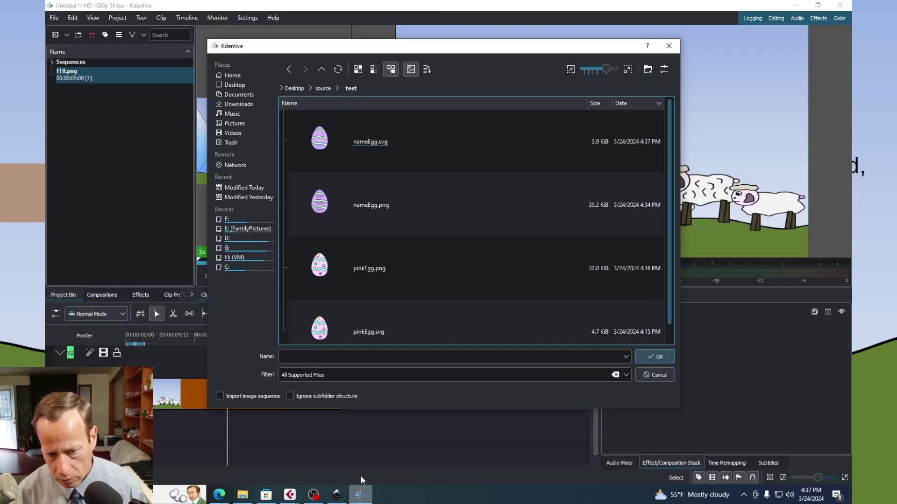
{"action": "left_click", "coordinate": [319, 144]}
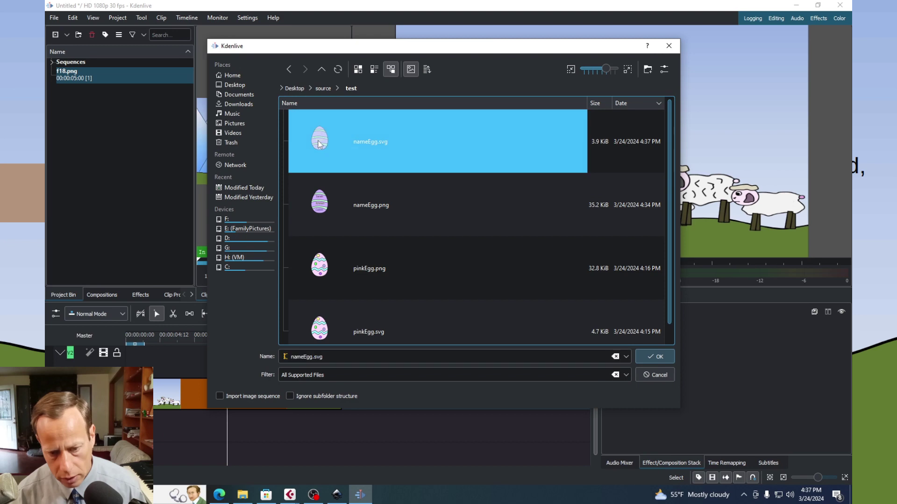
{"action": "left_click", "coordinate": [336, 329], "text": "ctrl"}
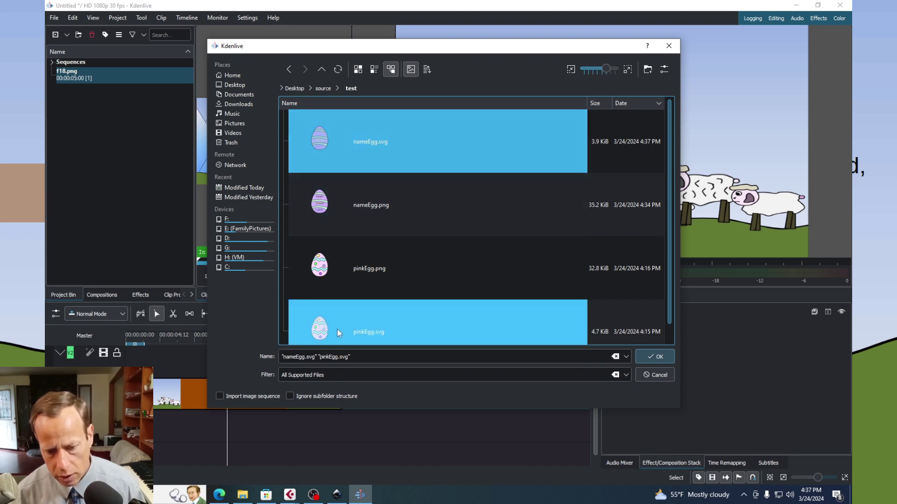
{"action": "left_click", "coordinate": [658, 357]}
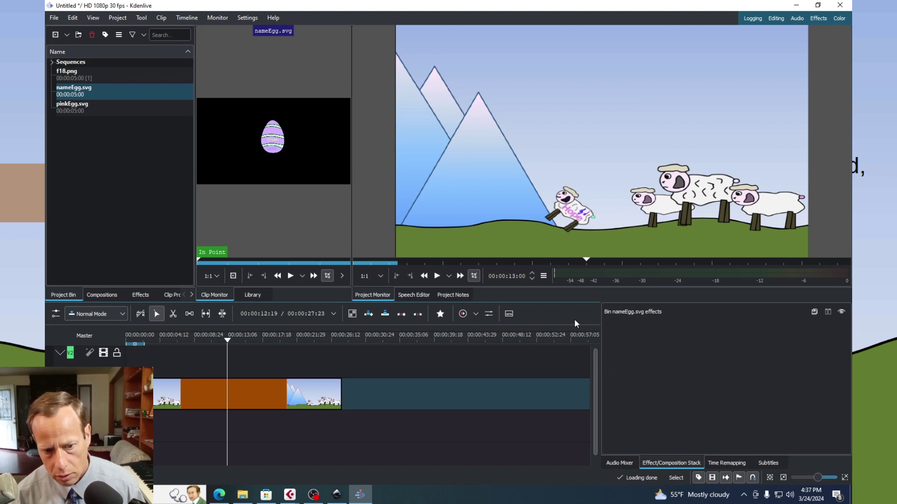
Place nameEgg.svg at the start of track V2 above the background, enlarge the timeline area, and preview the overlay at about 3 seconds.
{"action": "left_click_drag", "start_coordinate": [99, 90], "coordinate": [142, 361]}
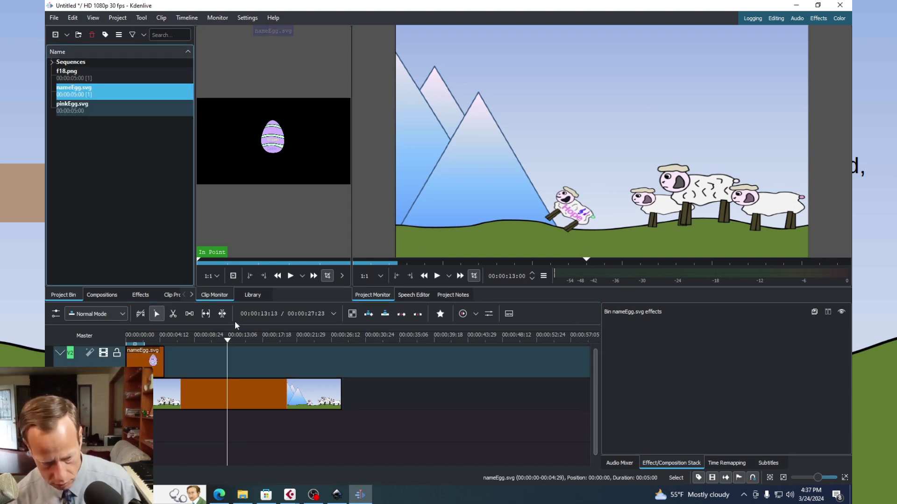
{"action": "left_click_drag", "start_coordinate": [236, 303], "coordinate": [253, 229]}
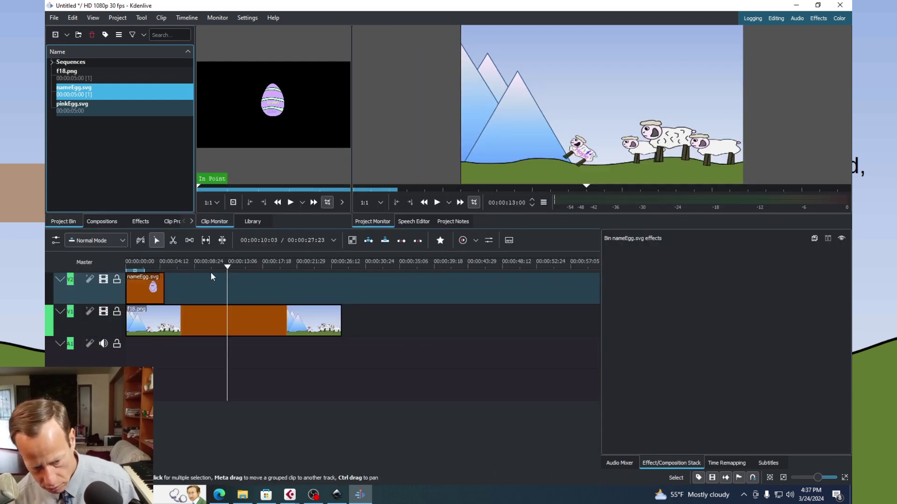
{"action": "left_click_drag", "start_coordinate": [227, 268], "coordinate": [147, 267]}
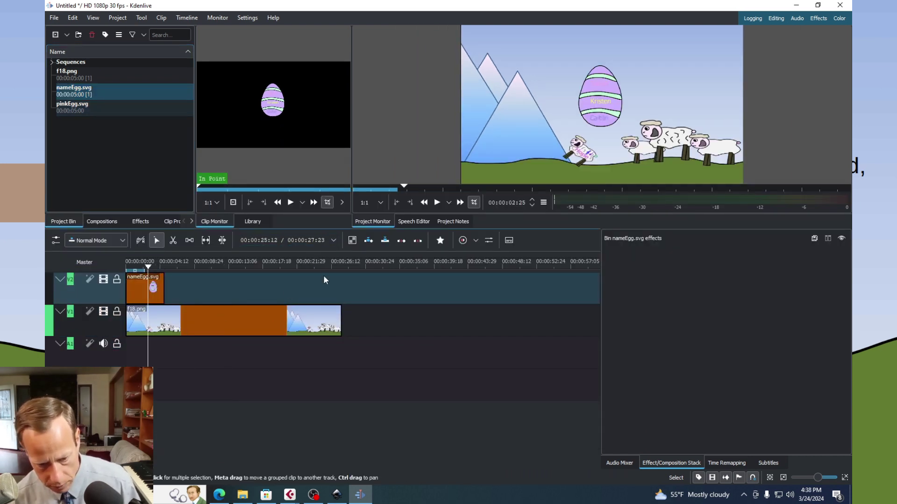
Enlarge the timeline area and insert one video track above V2.
{"action": "left_click_drag", "start_coordinate": [365, 229], "coordinate": [366, 186]}
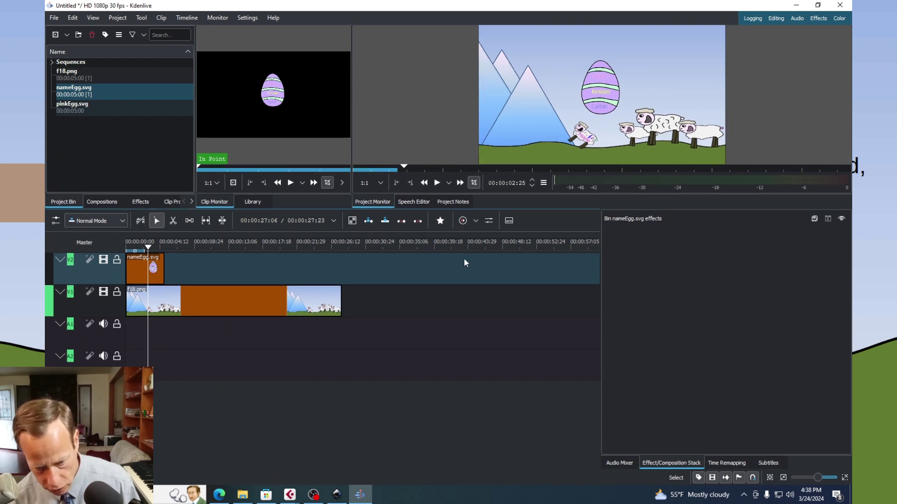
{"action": "left_click", "coordinate": [117, 270]}
{"action": "right_click", "coordinate": [116, 268]}
{"action": "left_click", "coordinate": [128, 276]}
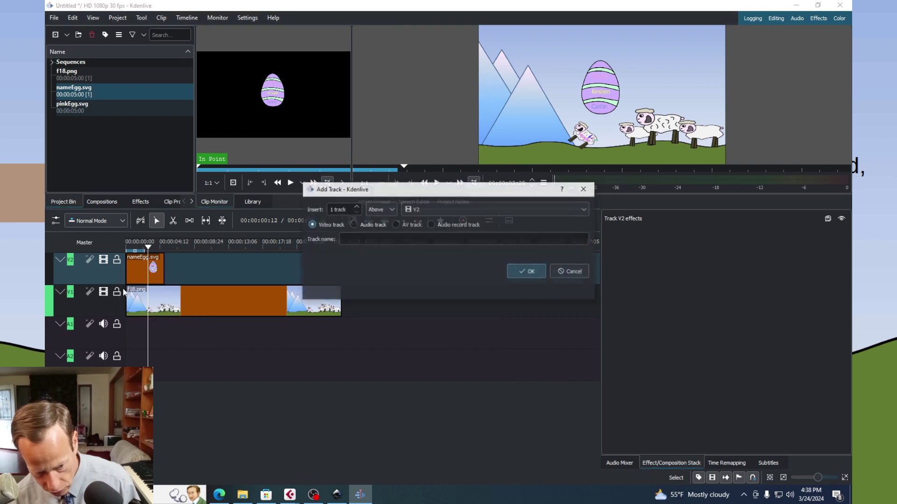
{"action": "left_click", "coordinate": [525, 271]}
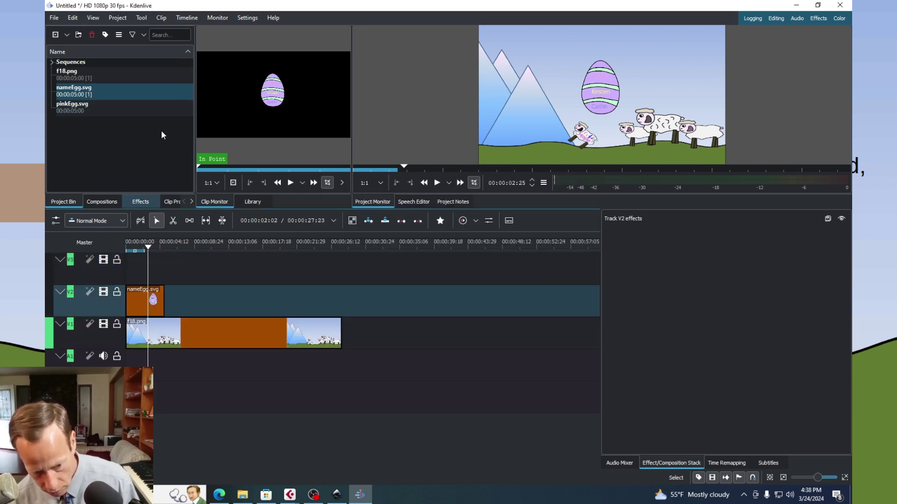
Place pinkEgg.svg at the start of track V3 and extend both egg clips to match the background's length.
{"action": "left_click_drag", "start_coordinate": [81, 109], "coordinate": [337, 315]}
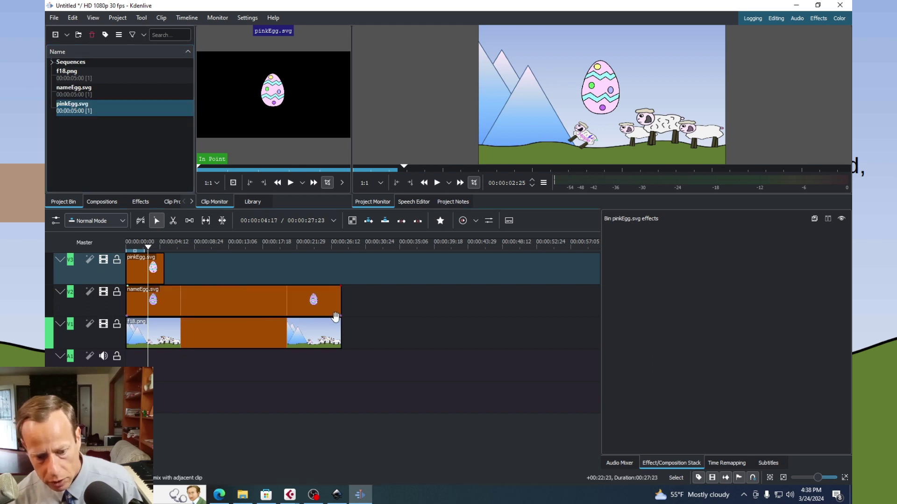
{"action": "left_click_drag", "start_coordinate": [163, 270], "coordinate": [341, 276]}
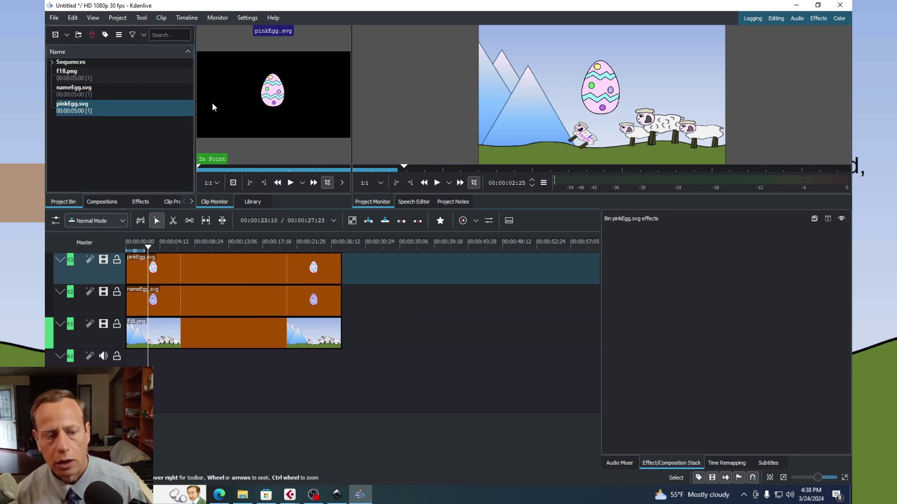
Apply the Transform effect from the Transform, Distort and Perspective category to both the nameEgg.svg and pinkEgg.svg clips.
{"action": "left_click", "coordinate": [137, 204]}
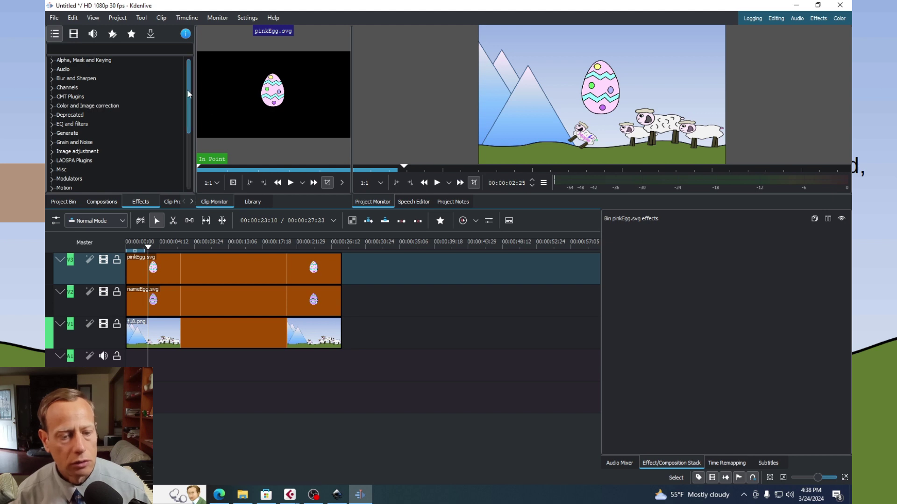
{"action": "left_click_drag", "start_coordinate": [187, 89], "coordinate": [181, 153]}
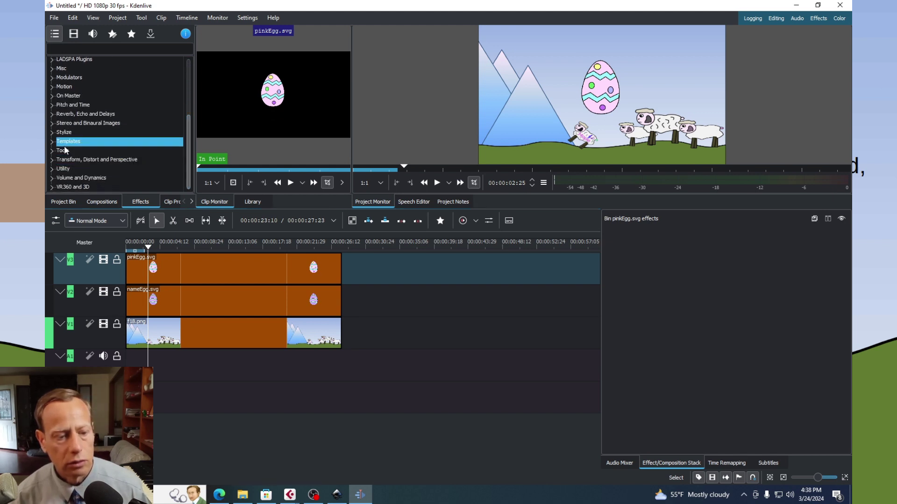
{"action": "left_click", "coordinate": [54, 160]}
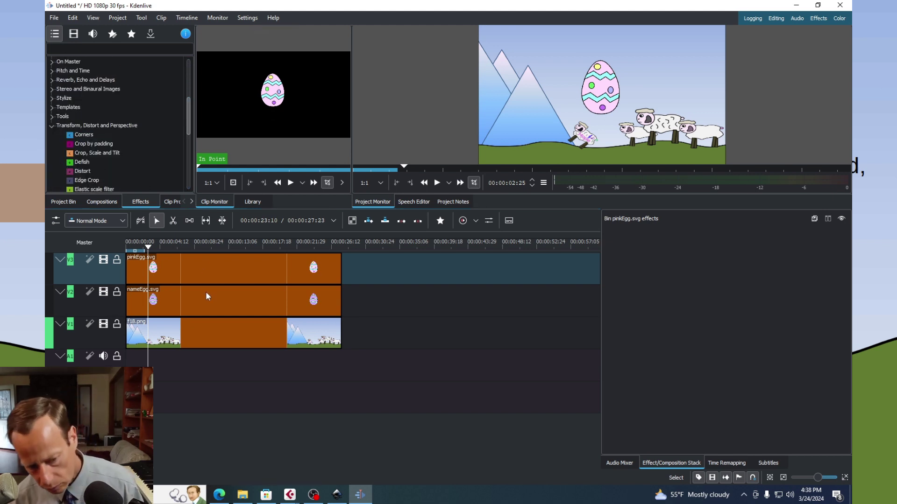
{"action": "left_click", "coordinate": [71, 125]}
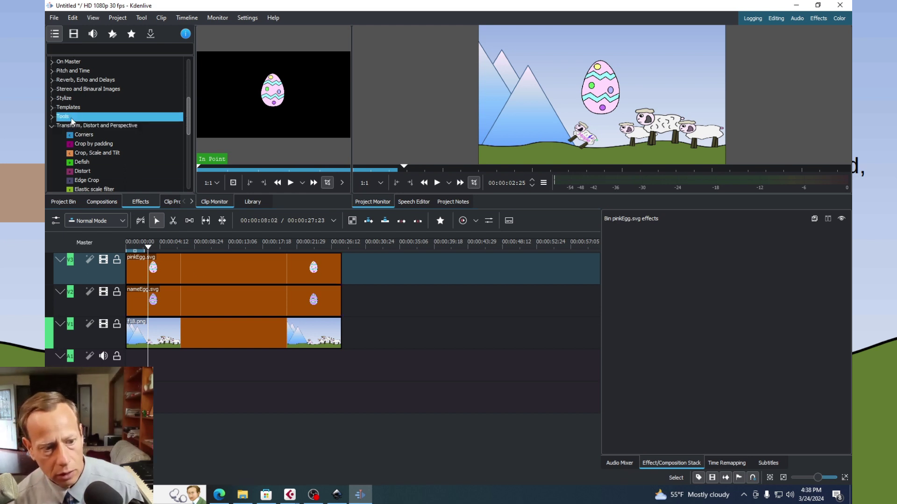
{"action": "left_click", "coordinate": [72, 126]}
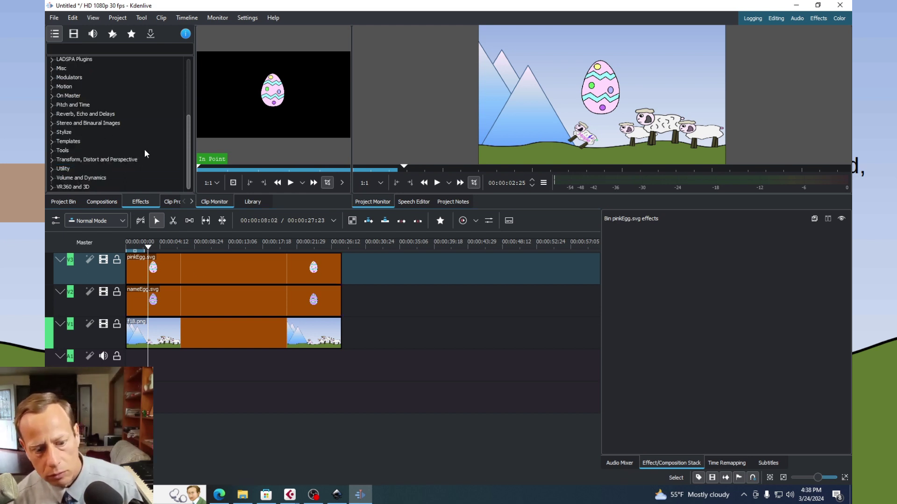
{"action": "left_click", "coordinate": [119, 161]}
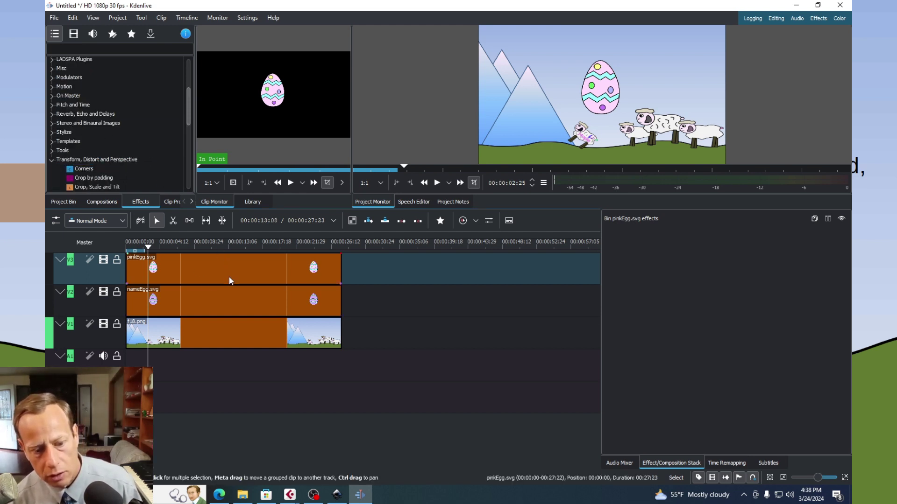
{"action": "left_click", "coordinate": [235, 309]}
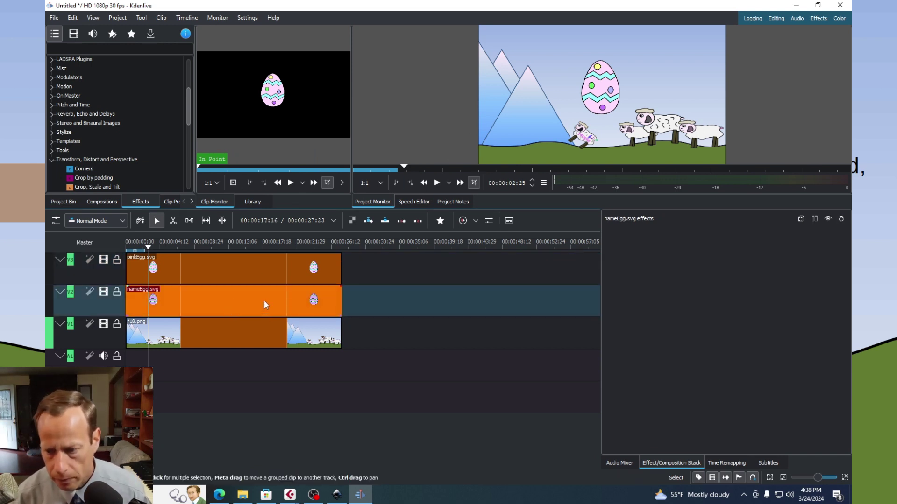
{"action": "left_click", "coordinate": [227, 267]}
{"action": "left_click", "coordinate": [219, 297]}
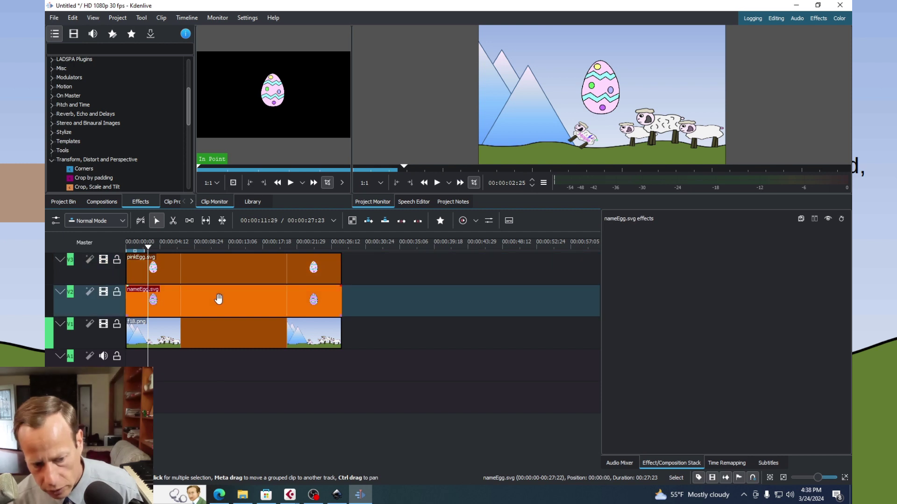
{"action": "left_click_drag", "start_coordinate": [187, 106], "coordinate": [173, 167]}
{"action": "left_click_drag", "start_coordinate": [94, 145], "coordinate": [226, 306]}
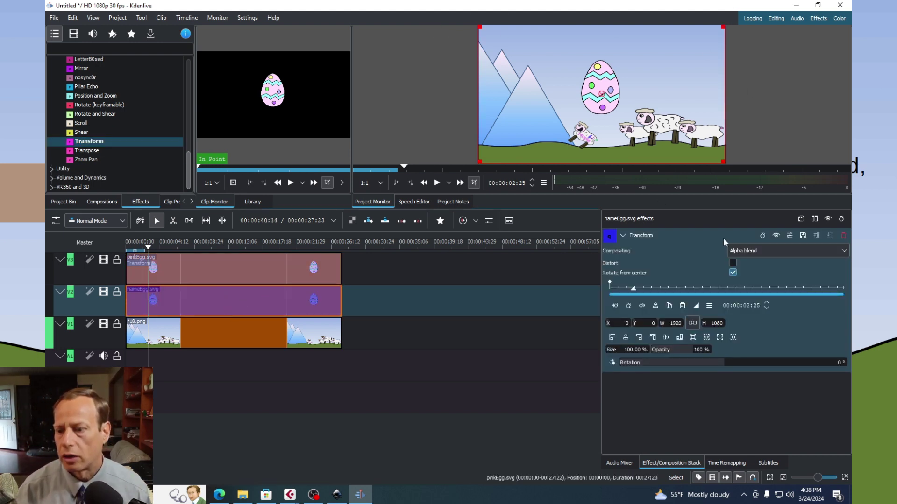
Scale nameEgg.svg to about 79% and move it outside the frame, above its upper-left corner, at about X -508, Y -703.
{"action": "left_click_drag", "start_coordinate": [714, 162], "coordinate": [845, 289]}
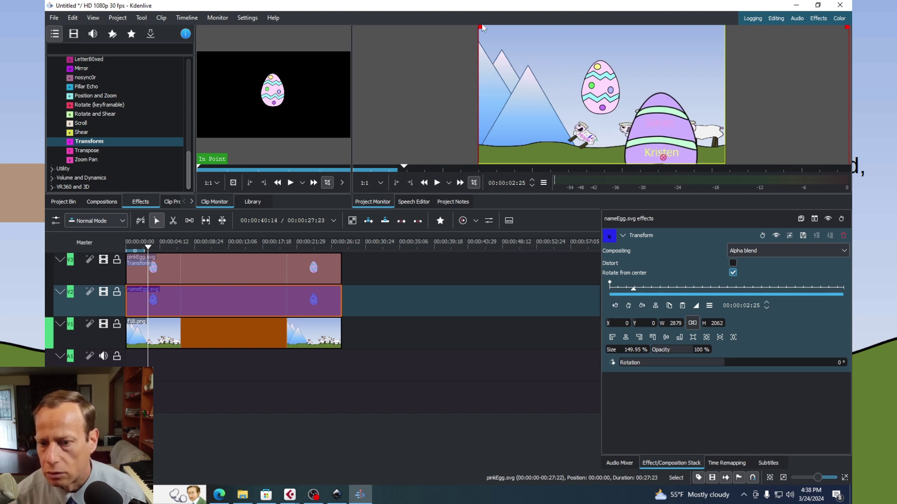
{"action": "left_click_drag", "start_coordinate": [479, 27], "coordinate": [406, 2]}
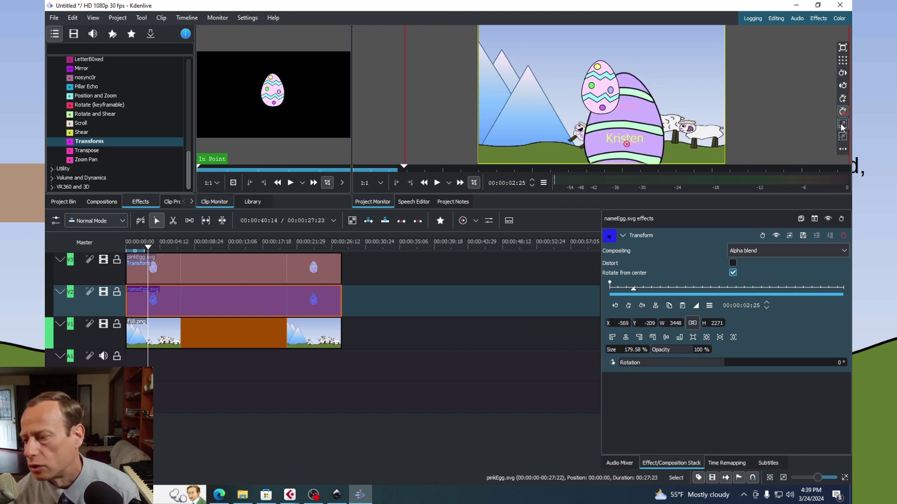
{"action": "left_click", "coordinate": [843, 137]}
{"action": "left_click", "coordinate": [843, 137]}
{"action": "left_click", "coordinate": [843, 137]}
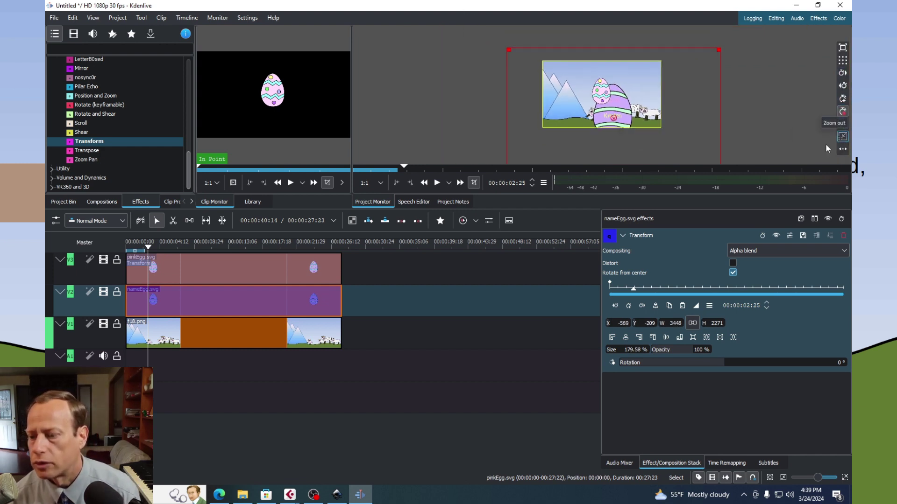
{"action": "left_click", "coordinate": [843, 137]}
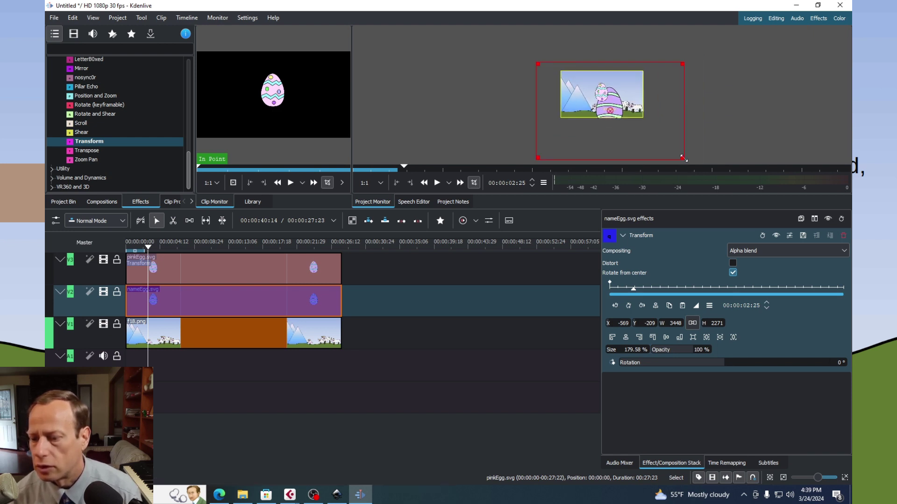
{"action": "left_click_drag", "start_coordinate": [682, 158], "coordinate": [567, 62]}
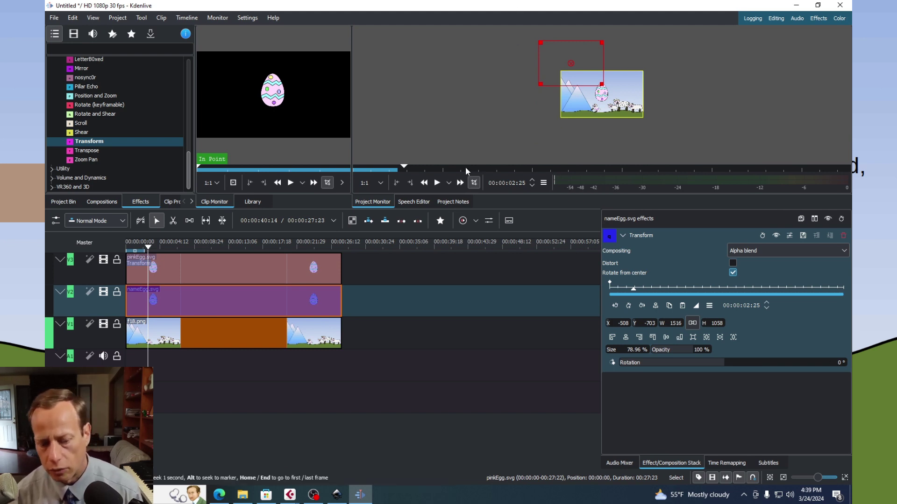
Scale pinkEgg.svg to about 63% above the frame at about X 562, Y -504, and add a keyframe at 00:00:12:25.
{"action": "left_click", "coordinate": [287, 265]}
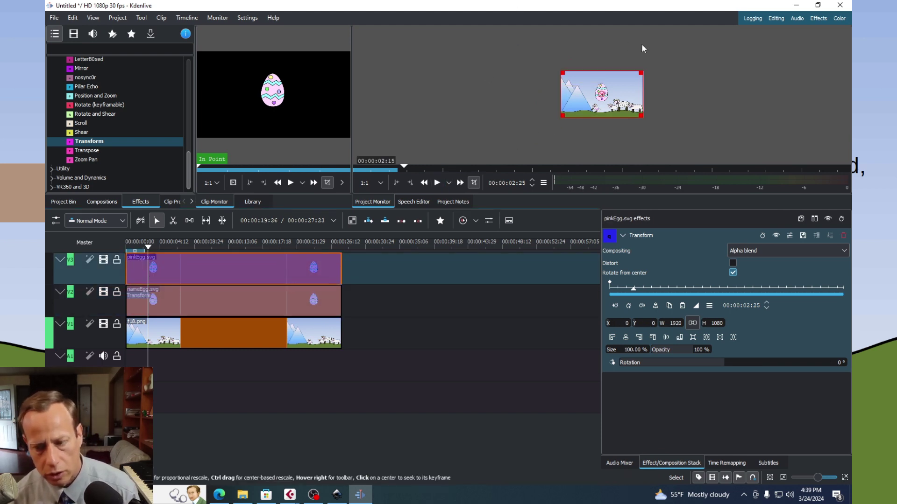
{"action": "left_click_drag", "start_coordinate": [626, 112], "coordinate": [611, 66]}
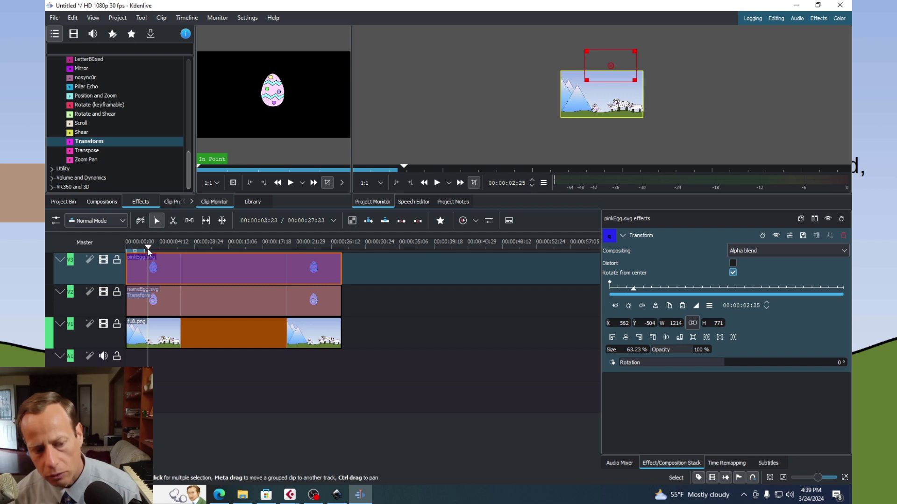
{"action": "left_click_drag", "start_coordinate": [148, 248], "coordinate": [226, 251]}
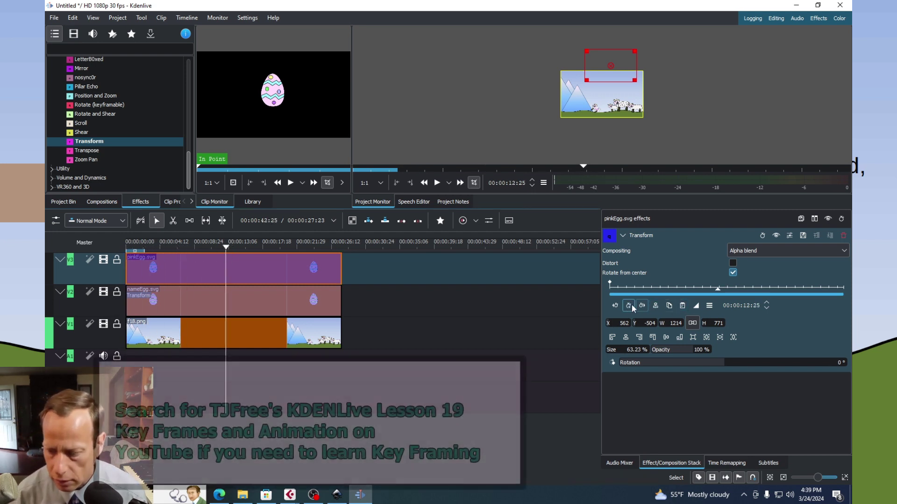
{"action": "left_click", "coordinate": [632, 307]}
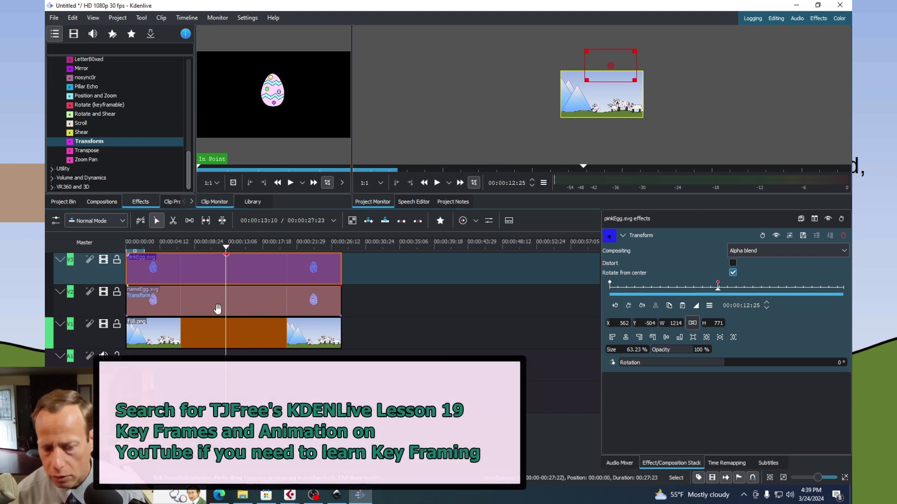
At 00:00:18:02, keyframe nameEgg.svg on the grass by the mountains at about X -318, Y 320, rotated 59°.
{"action": "left_click", "coordinate": [266, 243]}
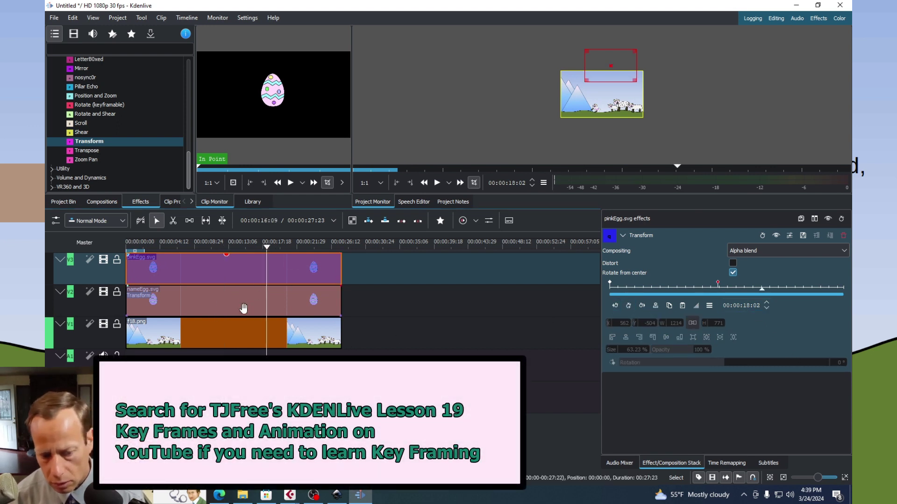
{"action": "left_click", "coordinate": [265, 304]}
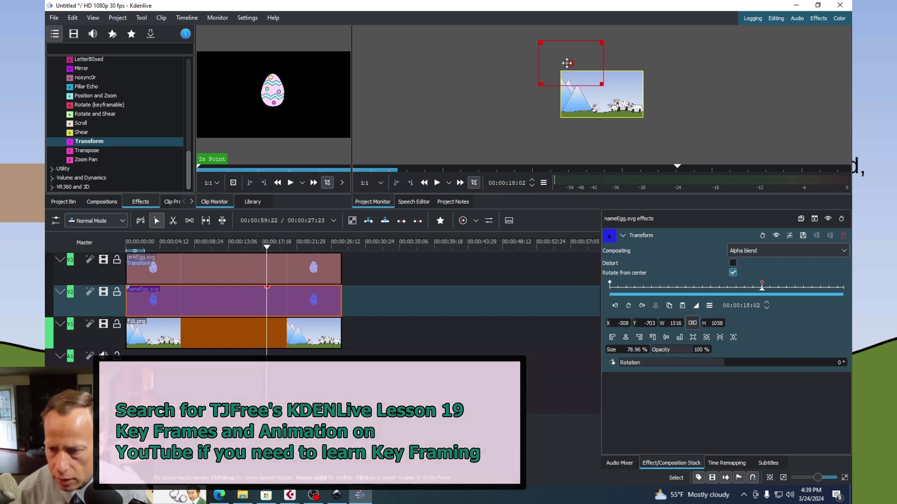
{"action": "left_click_drag", "start_coordinate": [570, 62], "coordinate": [565, 109]}
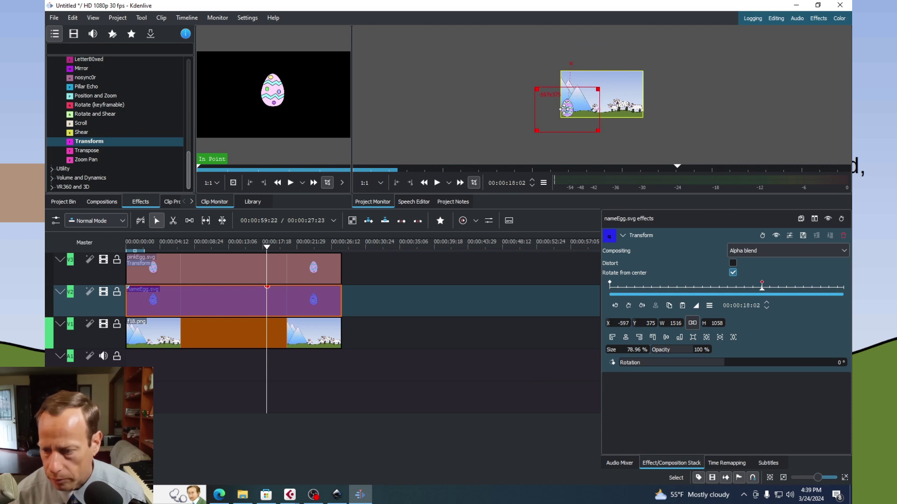
{"action": "left_click_drag", "start_coordinate": [565, 109], "coordinate": [579, 108]}
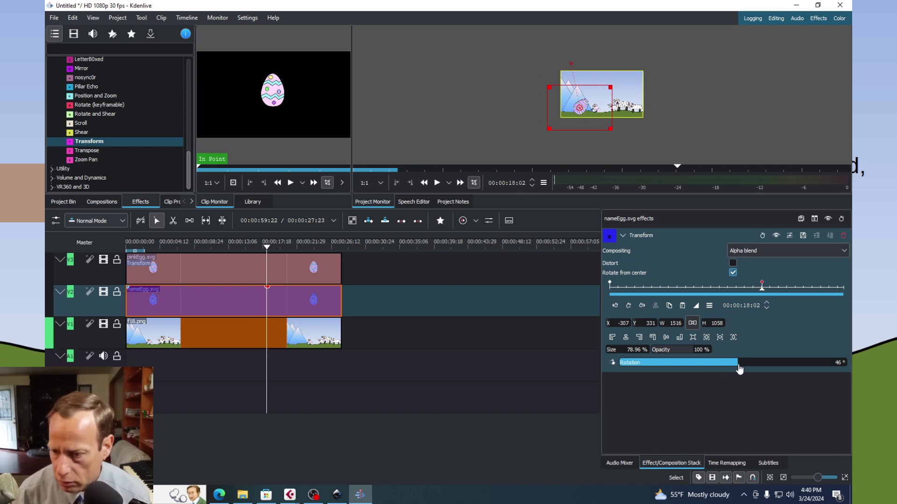
{"action": "left_click_drag", "start_coordinate": [743, 370], "coordinate": [741, 370]}
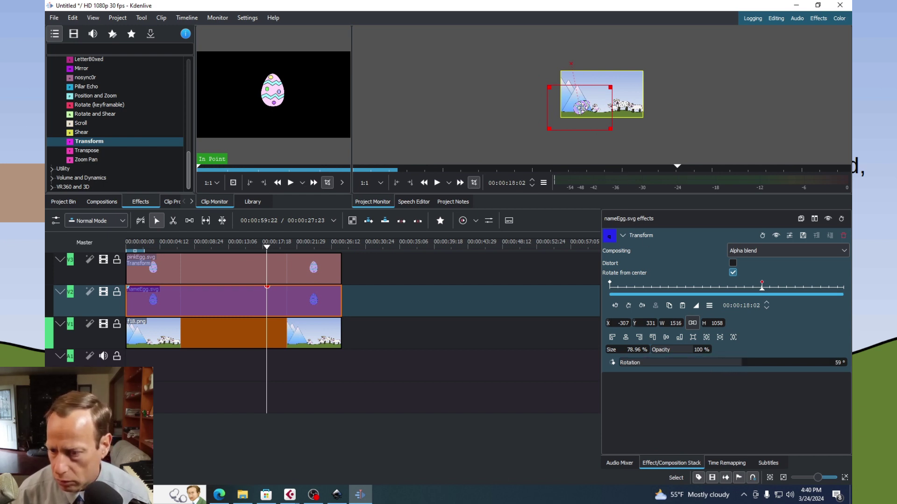
{"action": "left_click_drag", "start_coordinate": [580, 107], "coordinate": [578, 107]}
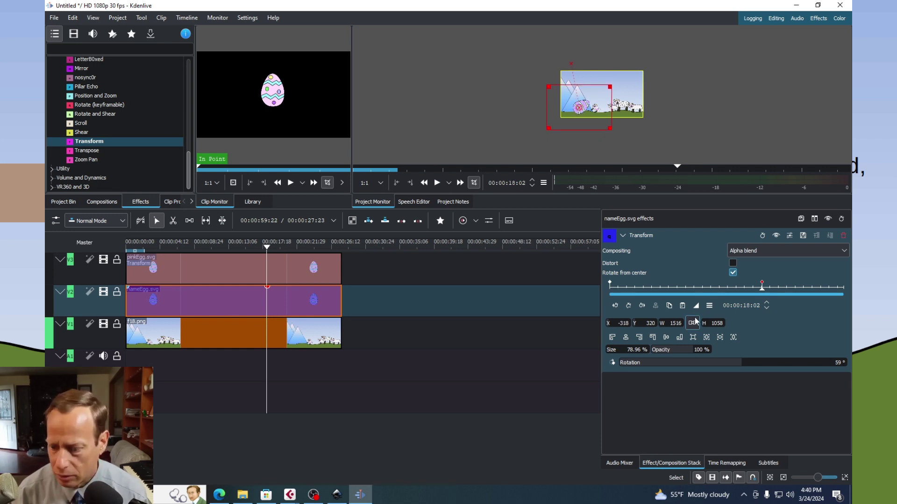
At 00:00:18:02, keyframe pinkEgg.svg beside the purple egg at about X -362, Y 463, rotated -31°.
{"action": "left_click", "coordinate": [226, 270]}
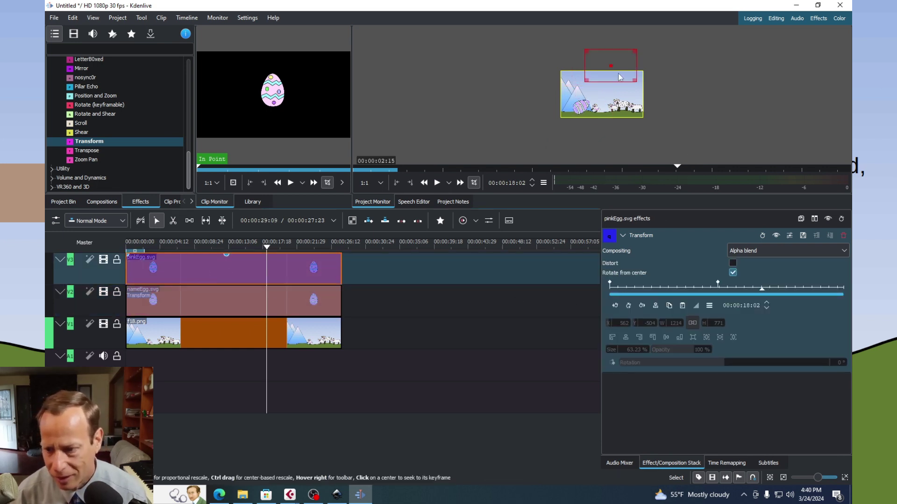
{"action": "left_click_drag", "start_coordinate": [614, 65], "coordinate": [568, 106]}
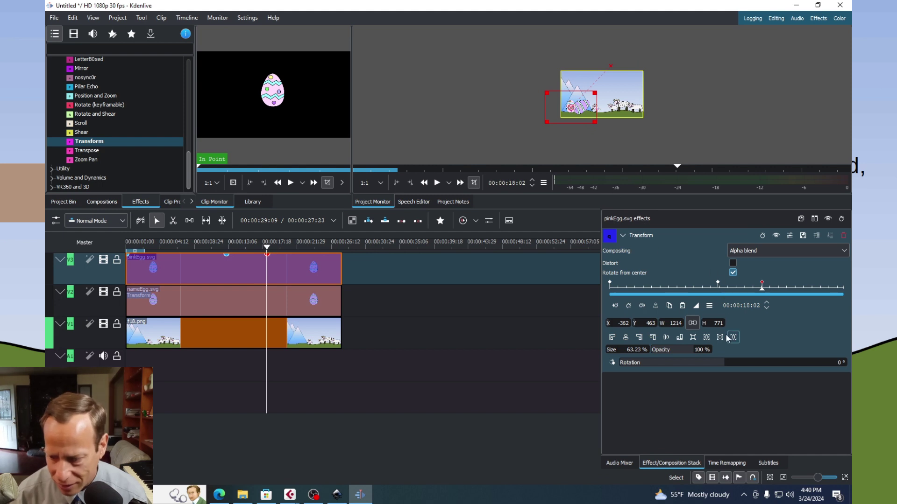
{"action": "left_click_drag", "start_coordinate": [722, 368], "coordinate": [716, 368]}
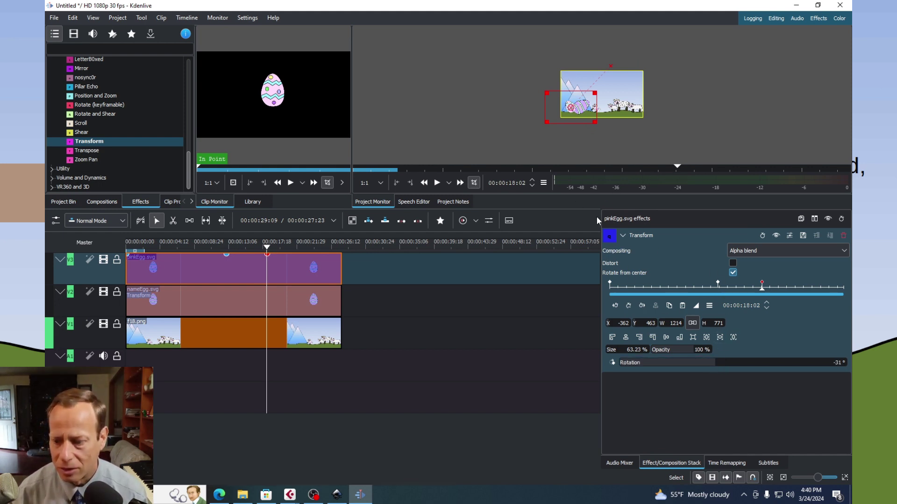
Enlarge the monitor area, return the playhead to the start, and show the project monitor full screen with the scene filling it.
{"action": "left_click_drag", "start_coordinate": [591, 208], "coordinate": [569, 316]}
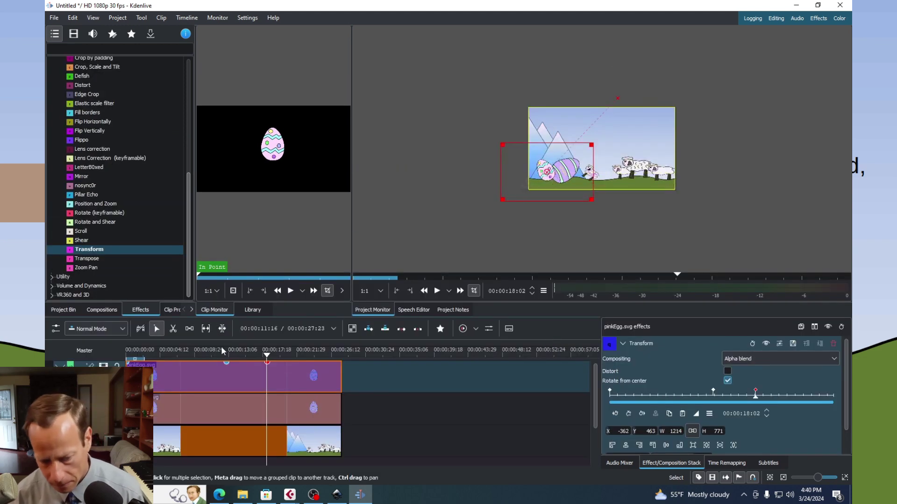
{"action": "left_click_drag", "start_coordinate": [262, 356], "coordinate": [46, 339]}
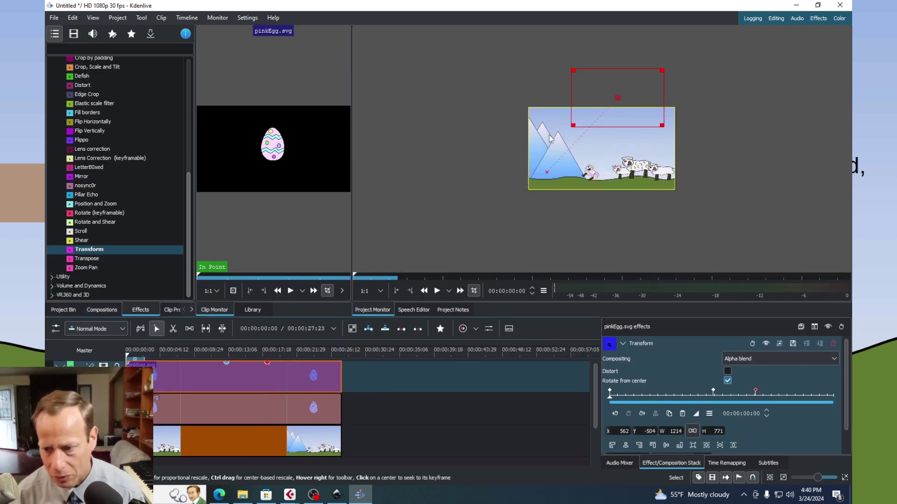
{"action": "mouse_move", "coordinate": [845, 38]}
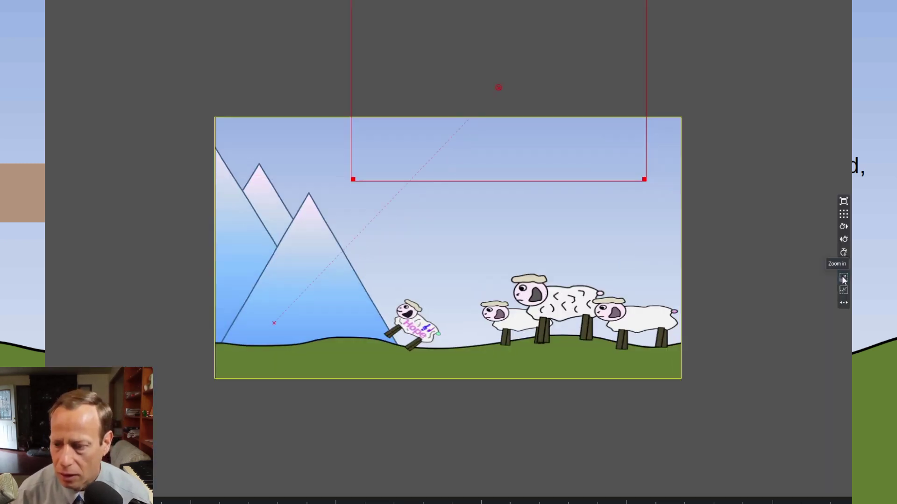
{"action": "left_click", "coordinate": [843, 277]}
{"action": "left_click", "coordinate": [843, 276]}
{"action": "left_click", "coordinate": [842, 277]}
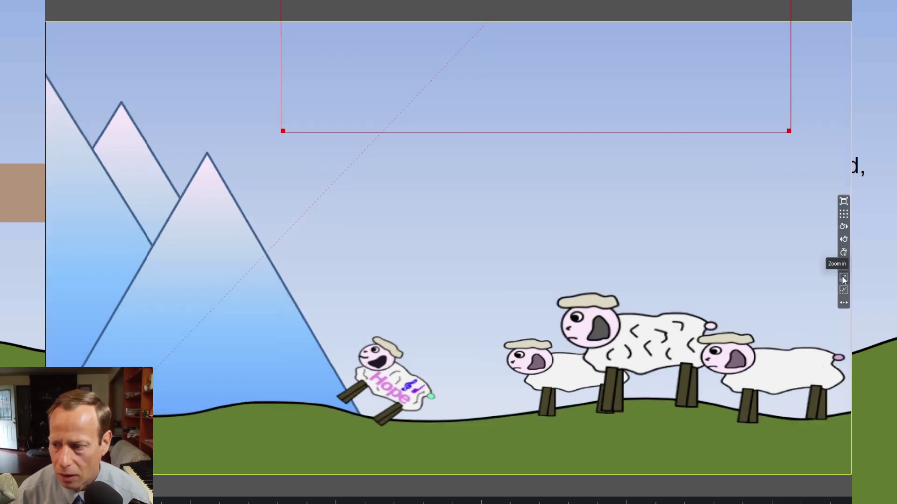